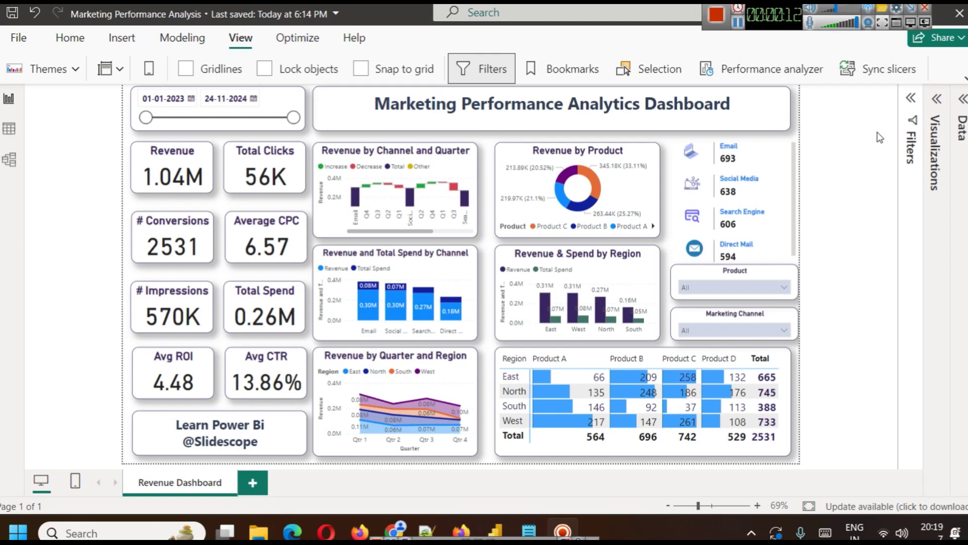
# Filter the finished dashboard by Product B, and clear the product filter again.
pyautogui.click(784, 288)
pyautogui.click(717, 194)
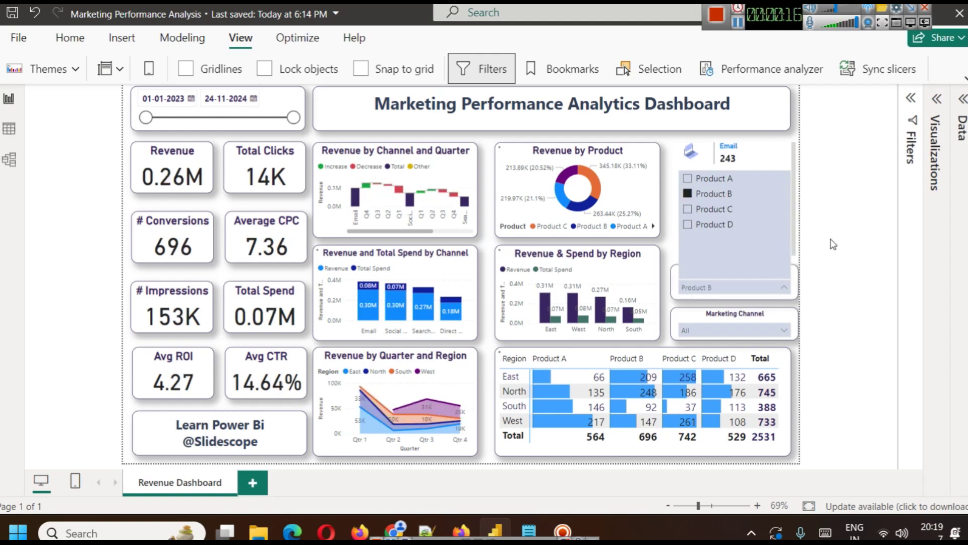
pyautogui.click(827, 243)
pyautogui.click(723, 287)
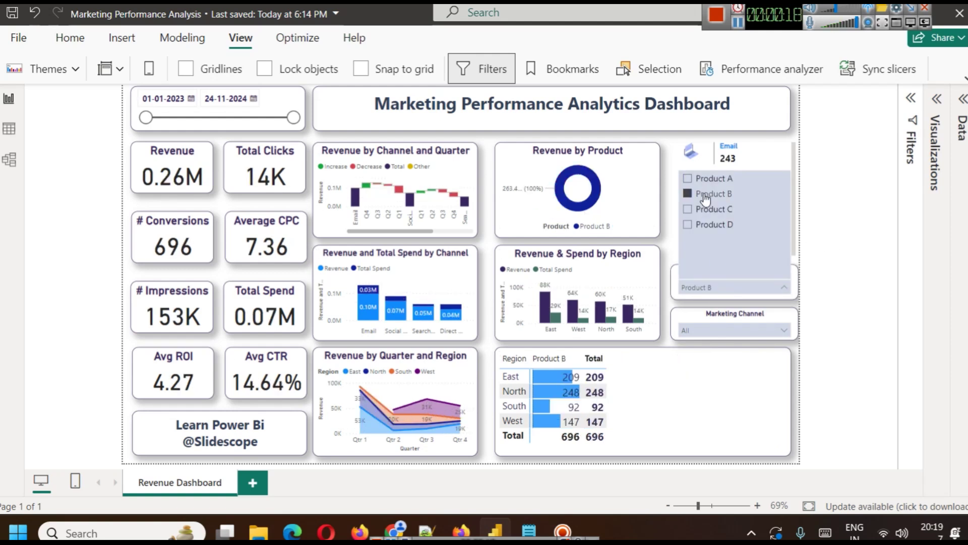
pyautogui.click(711, 194)
# Filter the dashboard by the Search Engine marketing channel, and clear the channel filter again.
pyautogui.click(733, 331)
pyautogui.click(733, 331)
pyautogui.click(719, 252)
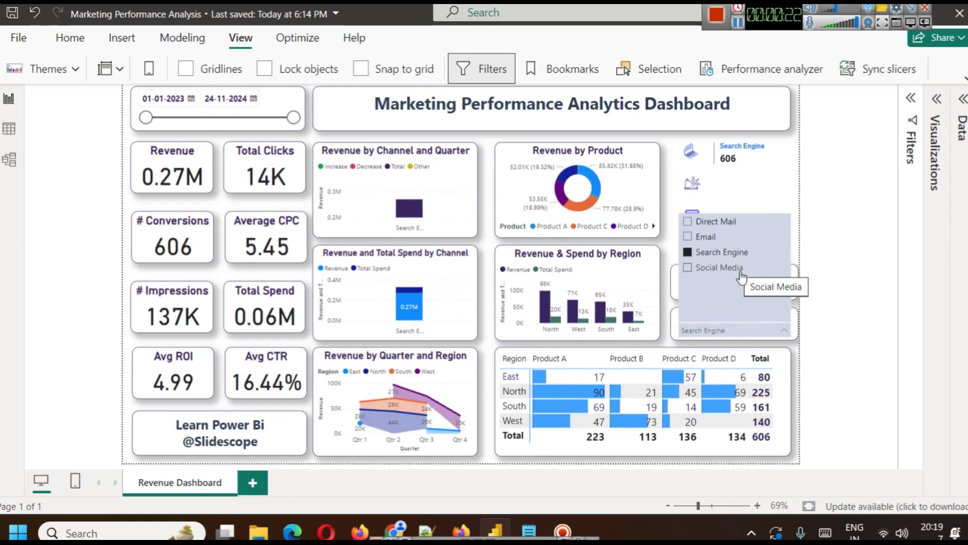
pyautogui.click(734, 254)
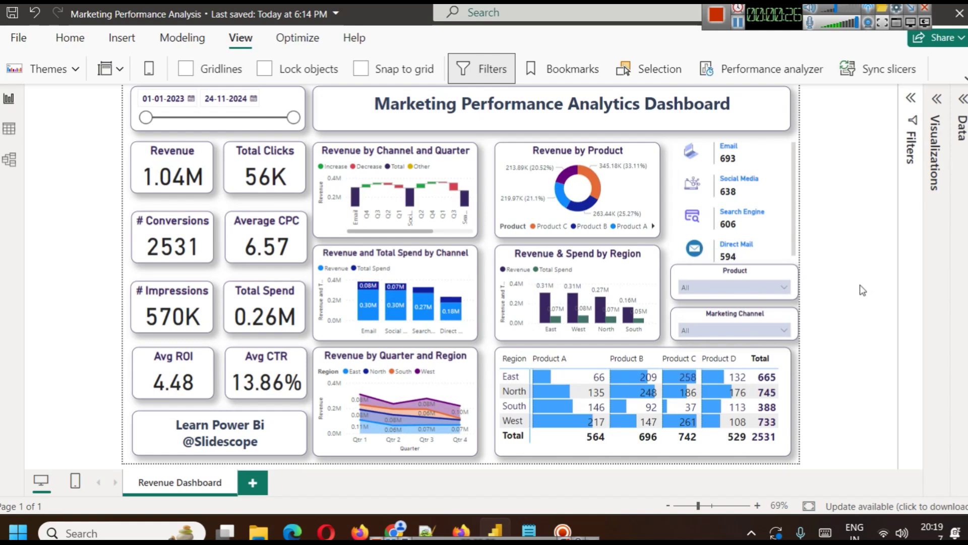
# Shorten the dashboard's date range to end on 26-09-2023, and restore the full range.
pyautogui.moveTo(293, 117); pyautogui.dragTo(211, 134)
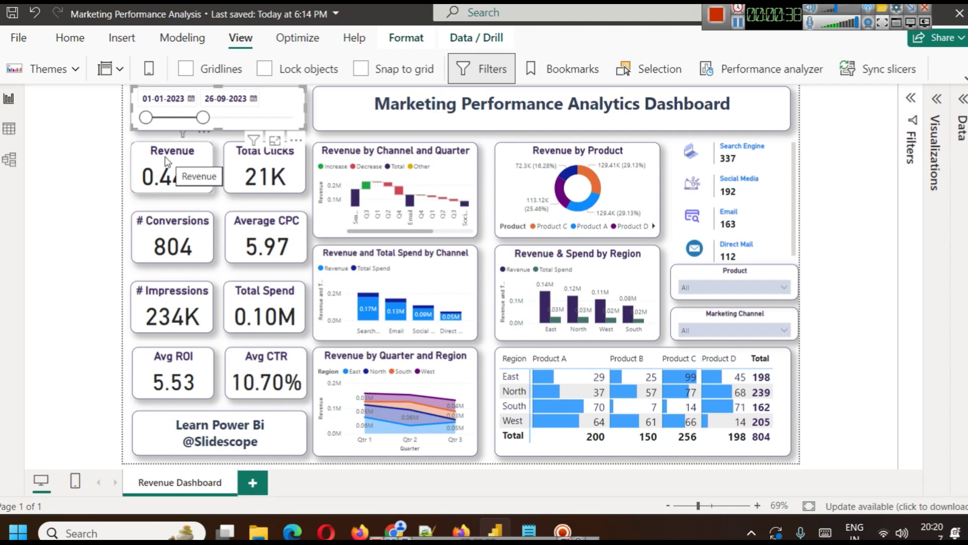
pyautogui.moveTo(202, 117); pyautogui.dragTo(294, 117)
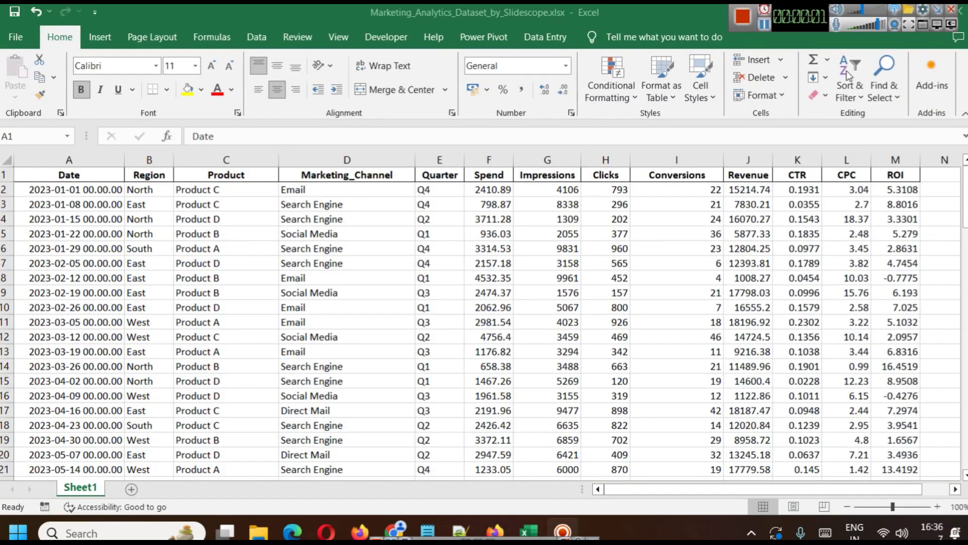
# Find and launch Power BI Desktop from the Windows search.
pyautogui.click(88, 533)
pyautogui.write('power')
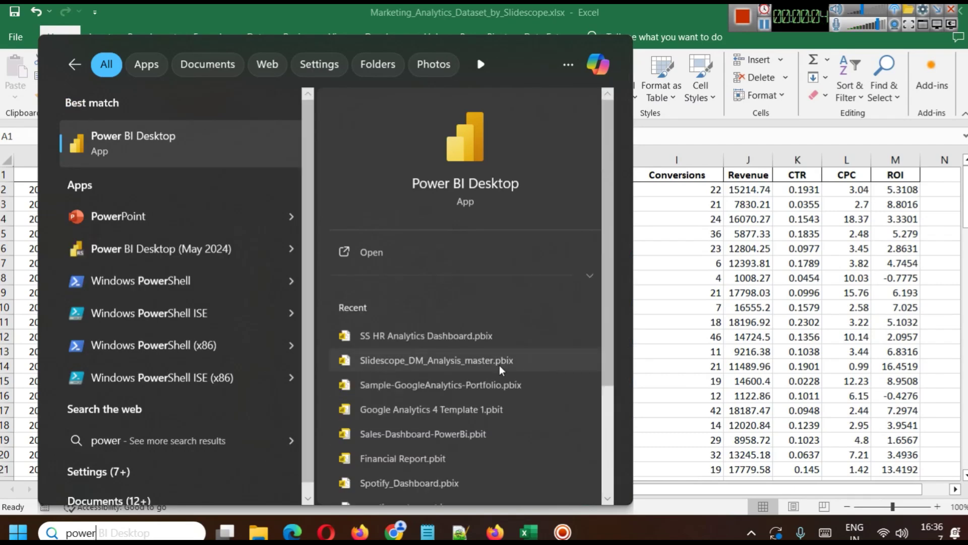
pyautogui.click(409, 247)
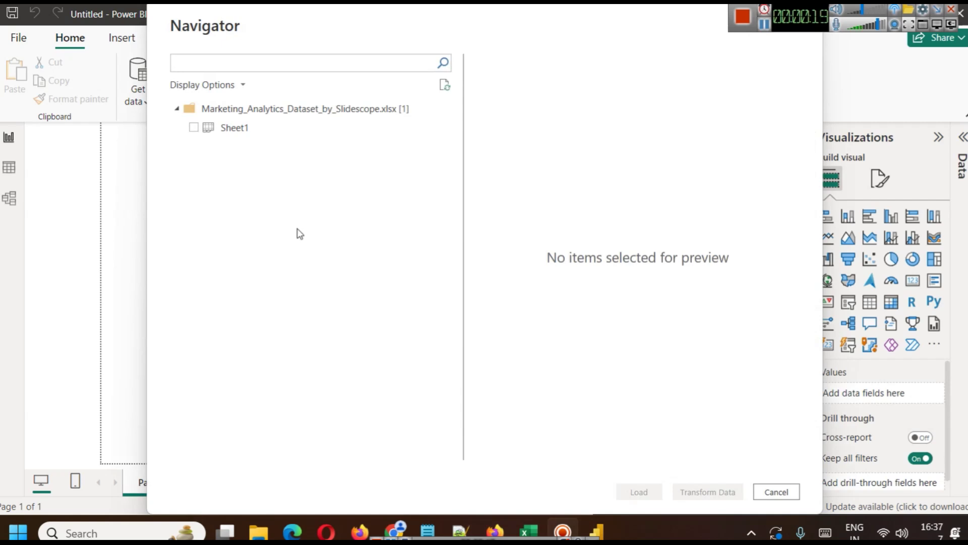
# Select Sheet1 of Marketing_Analytics_Dataset_by_Slidescope.xlsx for import and preview all its columns.
pyautogui.click(193, 128)
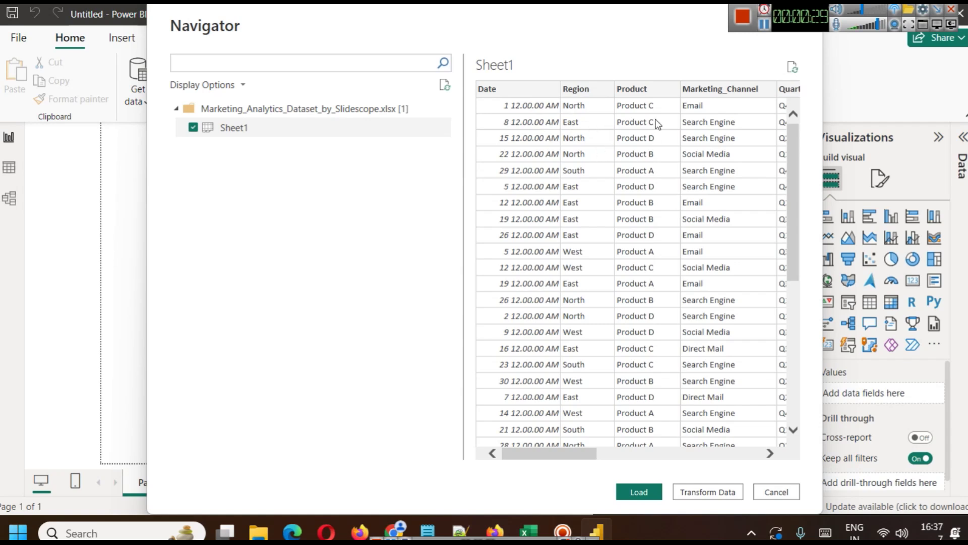
pyautogui.moveTo(553, 450); pyautogui.dragTo(625, 453)
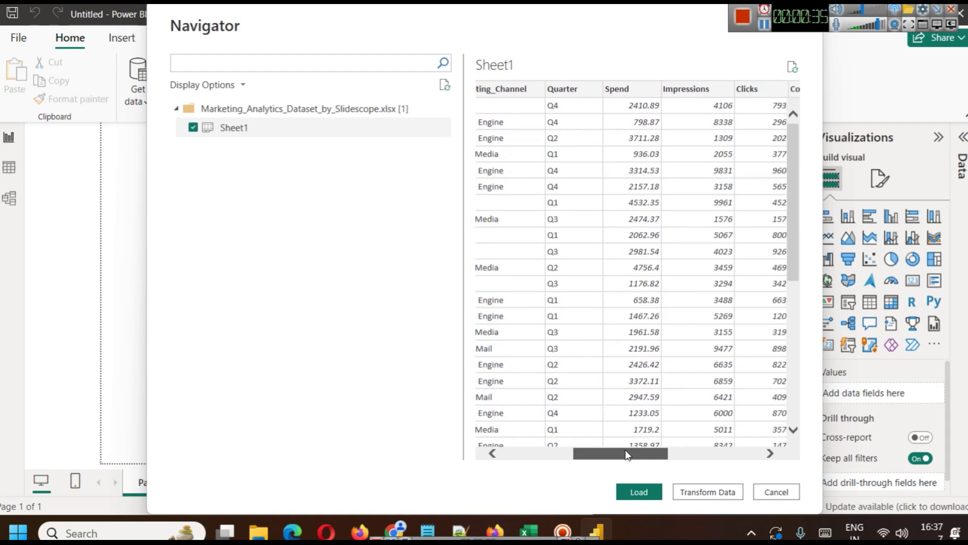
pyautogui.moveTo(627, 454); pyautogui.dragTo(716, 440)
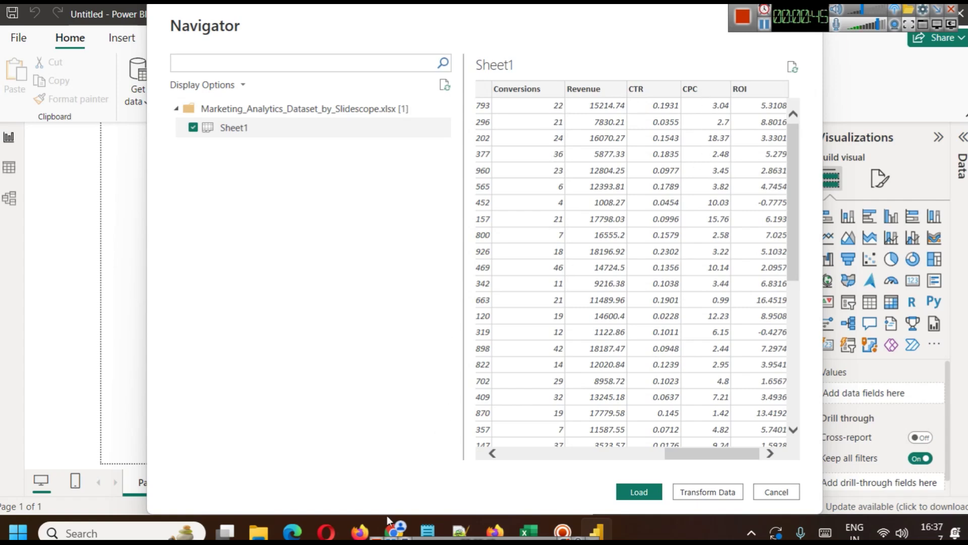
# Switch to Chrome and review the CTR, CPC and ROI formulas on the dataset's web page.
pyautogui.moveTo(388, 524)
pyautogui.click(391, 454)
pyautogui.scroll(-8, 211, 239)
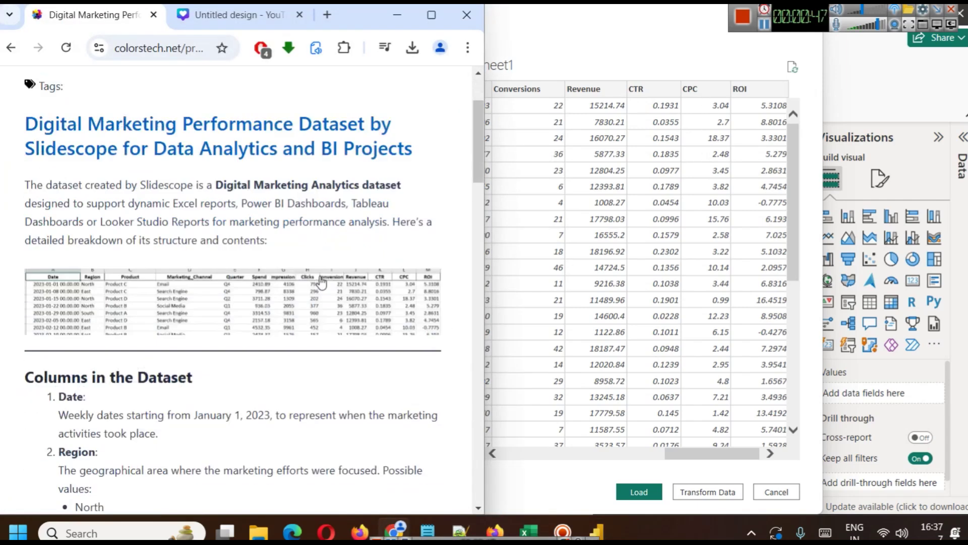
pyautogui.scroll(-15, 210, 240)
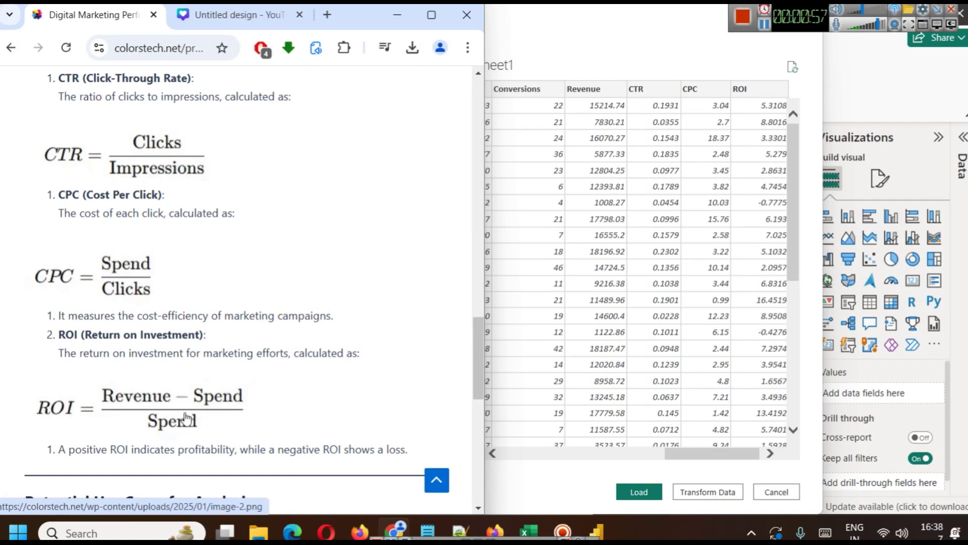
pyautogui.click(396, 15)
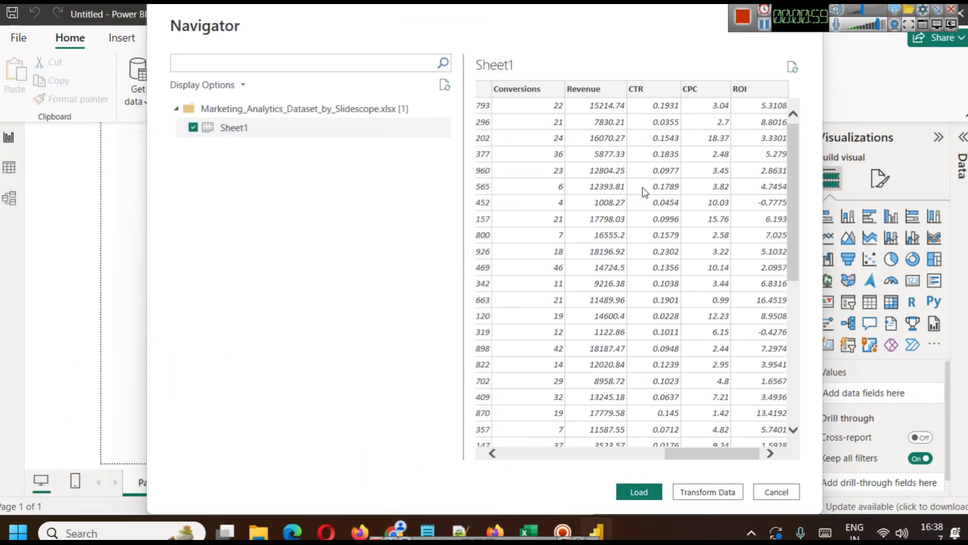
# Load the Sheet1 data into the report and expand the table's field list.
pyautogui.moveTo(721, 454); pyautogui.dragTo(737, 450)
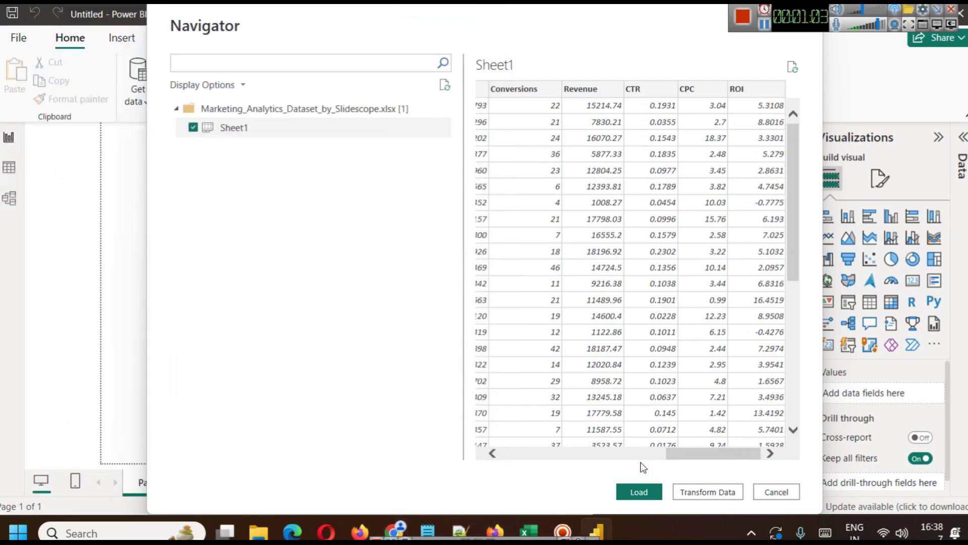
pyautogui.click(639, 492)
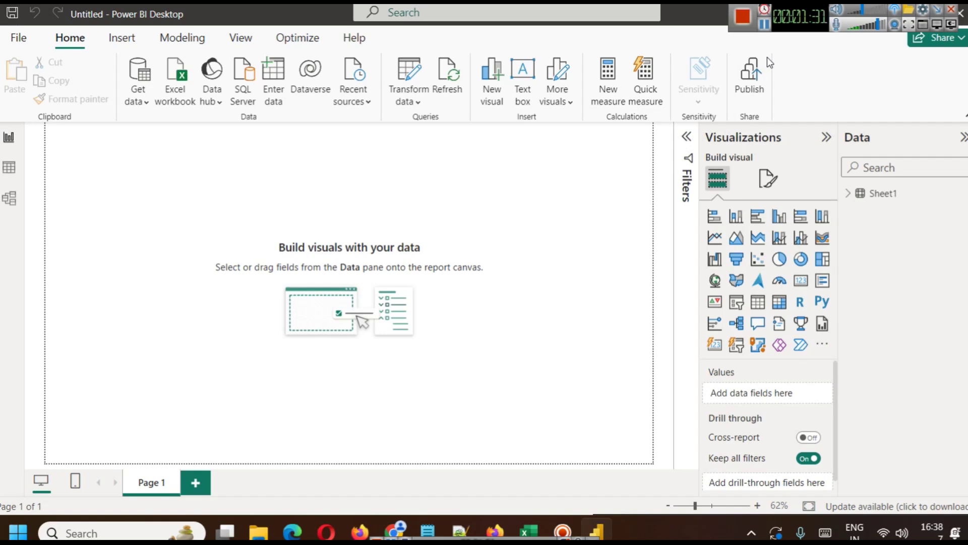
pyautogui.click(766, 26)
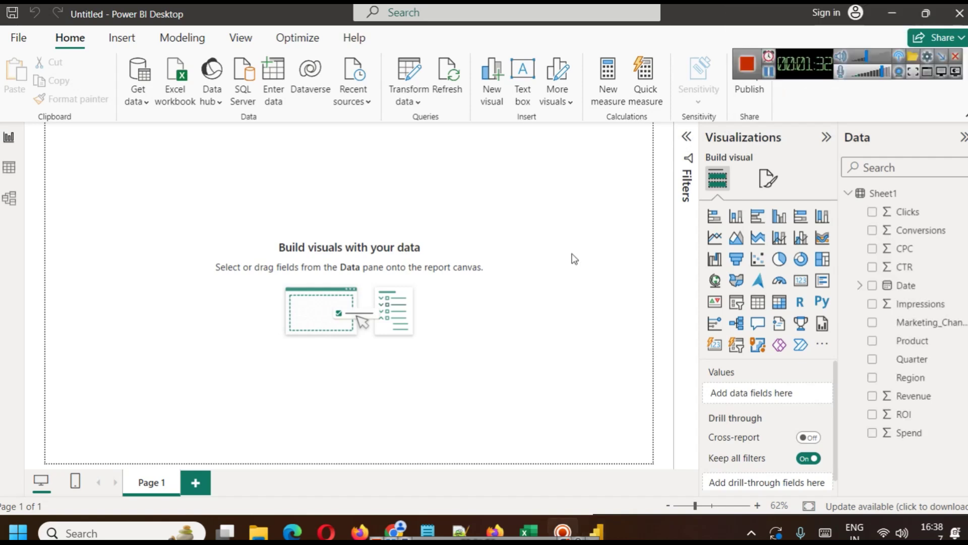
# Review the dataset's potential use cases for analysis in Chrome, and return to Power BI Desktop.
pyautogui.click(394, 530)
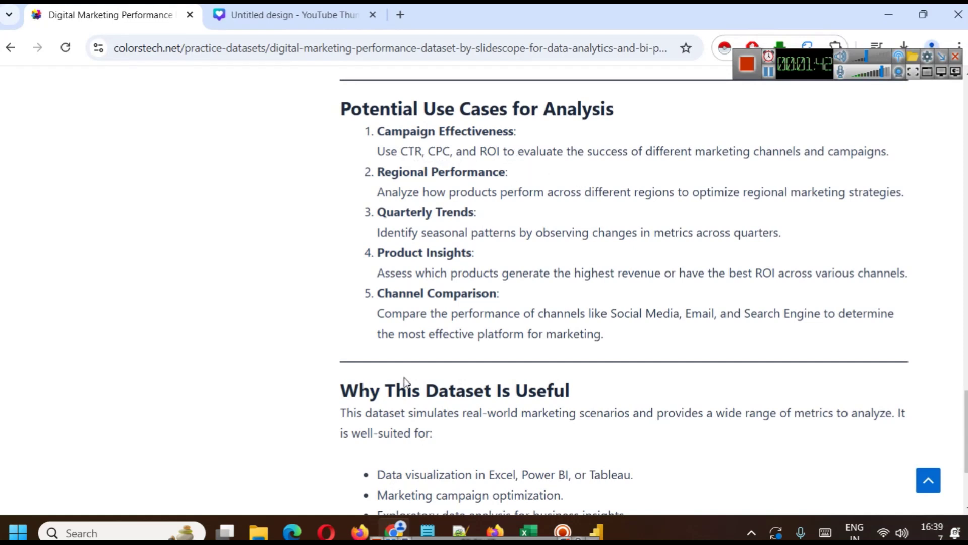
pyautogui.moveTo(528, 532)
pyautogui.click(542, 457)
pyautogui.moveTo(597, 532)
pyautogui.click(579, 493)
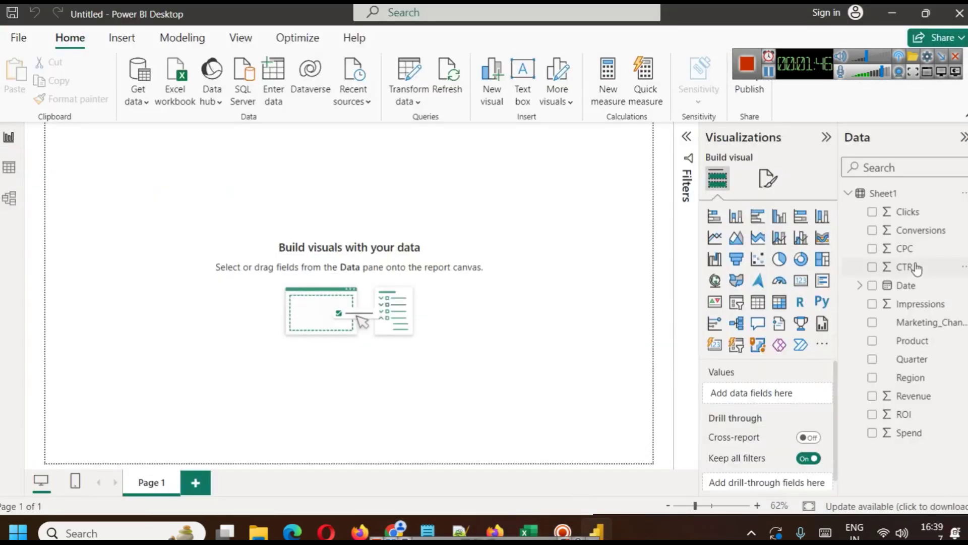
# Add a card visual to the blank page, shrink it and place it near the page's upper-left corner.
pyautogui.click(804, 289)
pyautogui.moveTo(65, 144); pyautogui.dragTo(165, 190)
pyautogui.moveTo(186, 279); pyautogui.dragTo(150, 184)
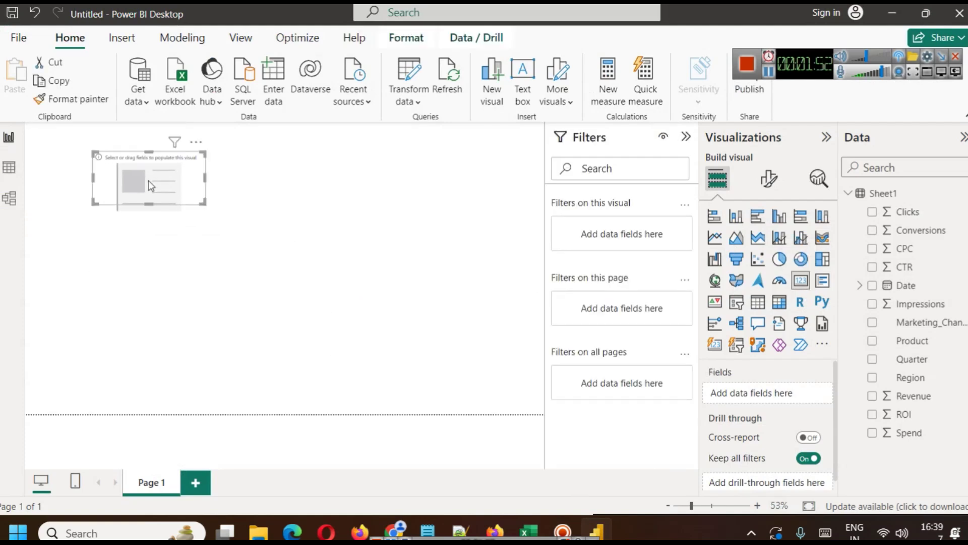
pyautogui.click(309, 261)
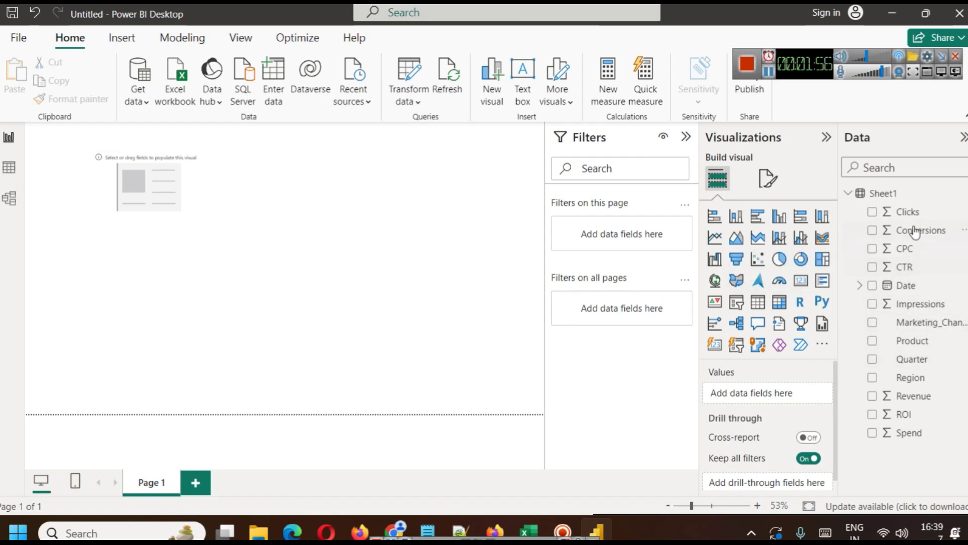
pyautogui.moveTo(916, 217); pyautogui.dragTo(770, 398)
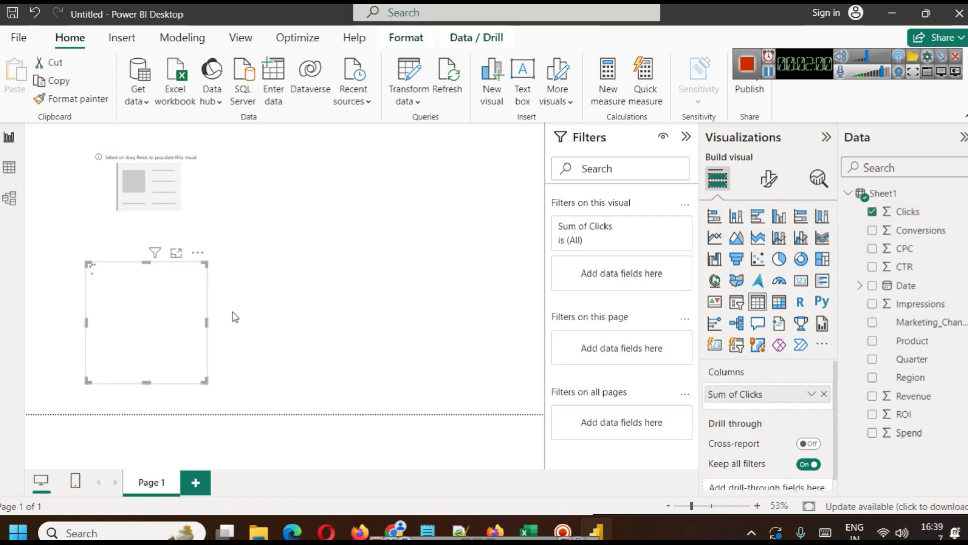
pyautogui.press('Delete')
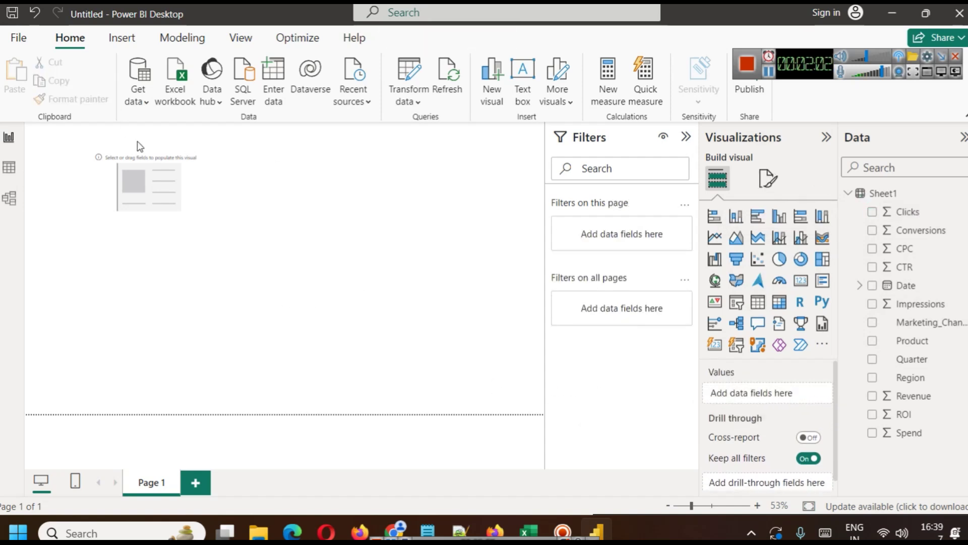
# Show the sum of Clicks in the empty card and turn off its category label.
pyautogui.click(149, 177)
pyautogui.moveTo(918, 219); pyautogui.dragTo(781, 393)
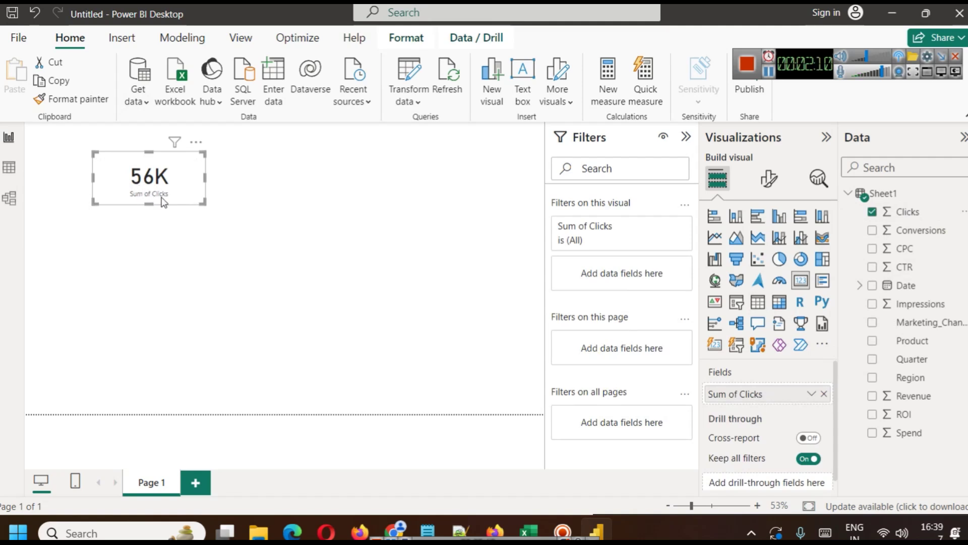
pyautogui.click(776, 178)
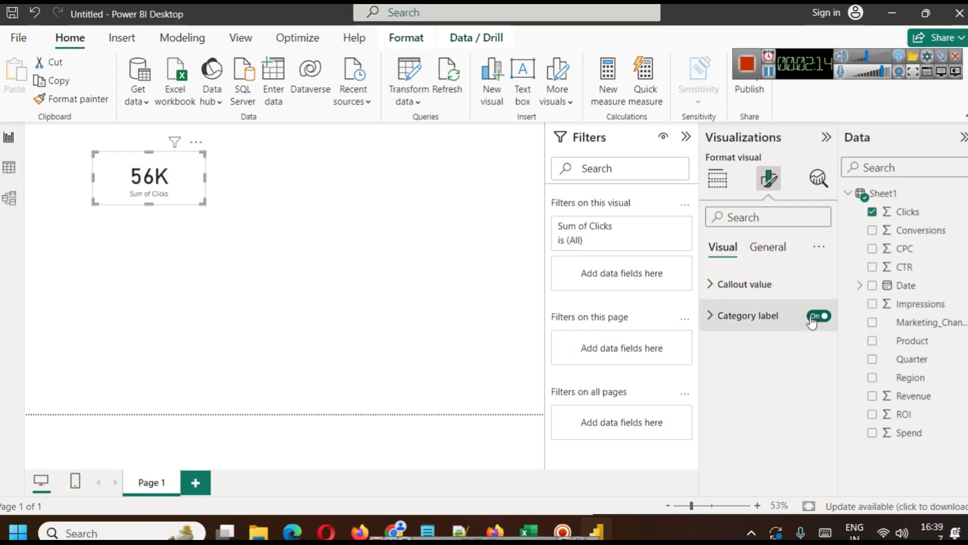
pyautogui.click(818, 316)
# Turn on the card's title and set its text to "Total Clicks".
pyautogui.click(770, 247)
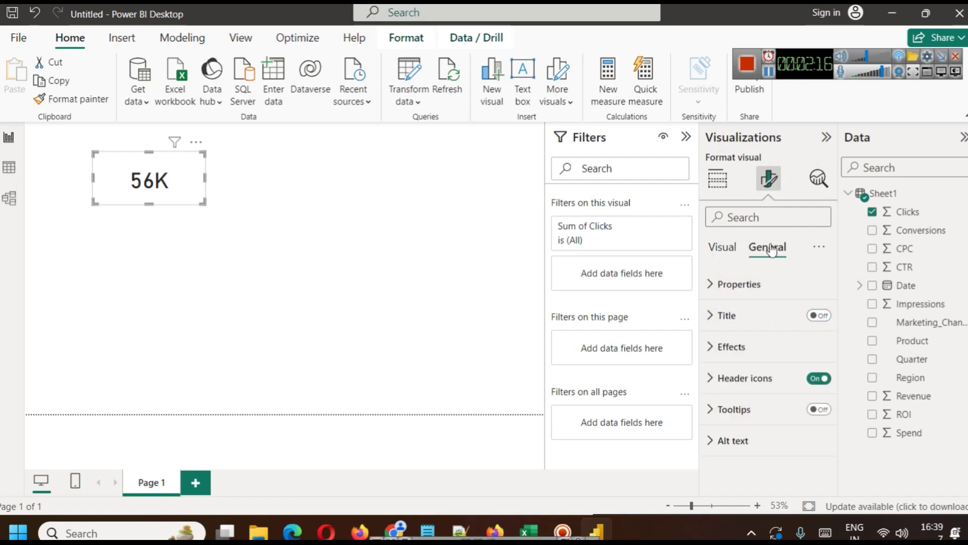
pyautogui.click(818, 316)
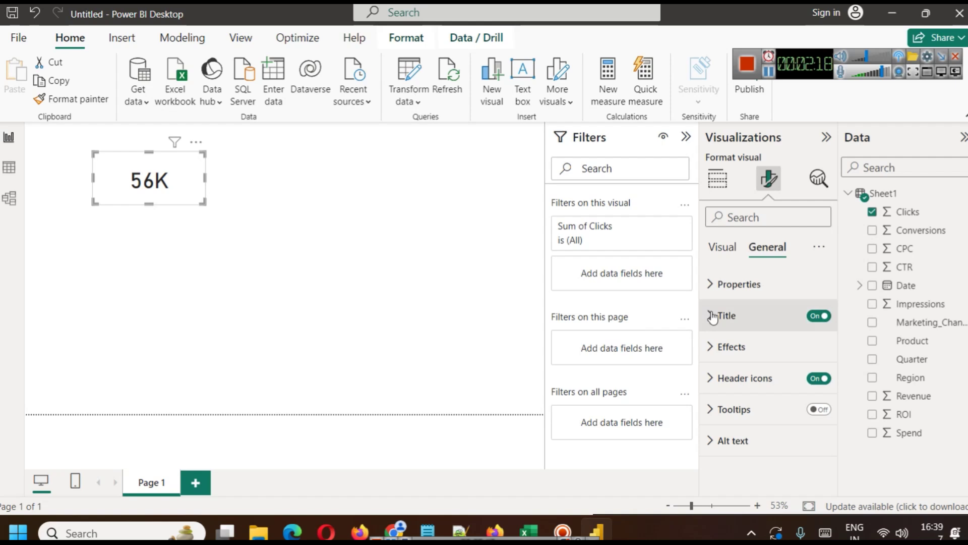
pyautogui.click(713, 317)
pyautogui.click(734, 393)
pyautogui.write('Total Clicks')
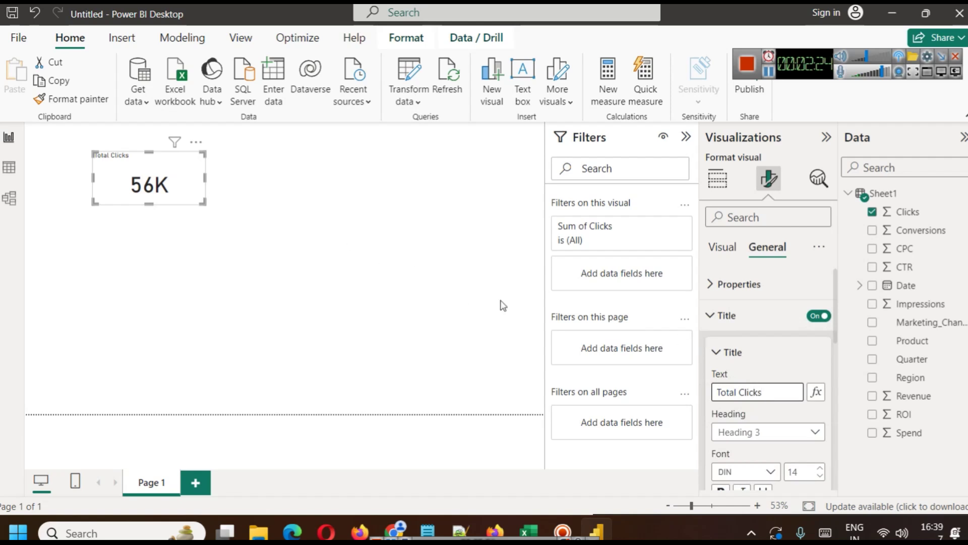
# Center the card's title horizontally and increase its font size.
pyautogui.scroll(-3, 782, 399)
pyautogui.click(740, 464)
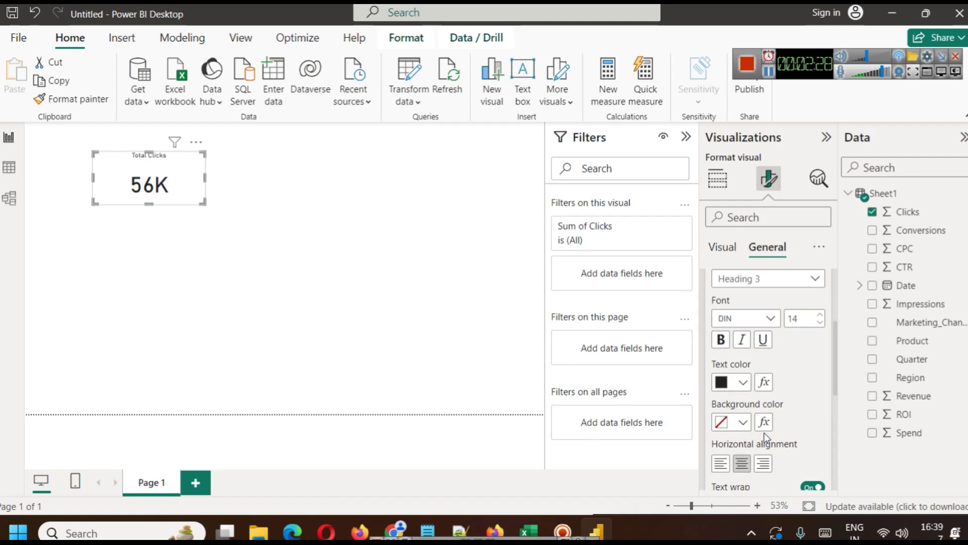
pyautogui.click(744, 382)
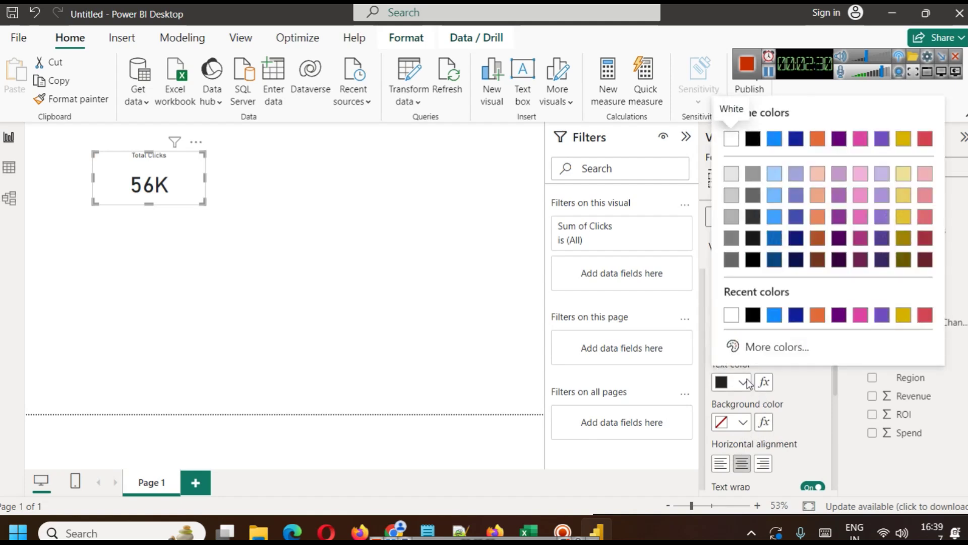
pyautogui.click(747, 381)
pyautogui.click(820, 313)
pyautogui.click(820, 313)
pyautogui.click(821, 314)
pyautogui.click(821, 314)
# Reduce the Total Clicks card's height and width to fit its content, and move it slightly down and right.
pyautogui.moveTo(152, 204); pyautogui.dragTo(150, 191)
pyautogui.moveTo(91, 174); pyautogui.dragTo(135, 177)
pyautogui.click(168, 264)
pyautogui.click(150, 176)
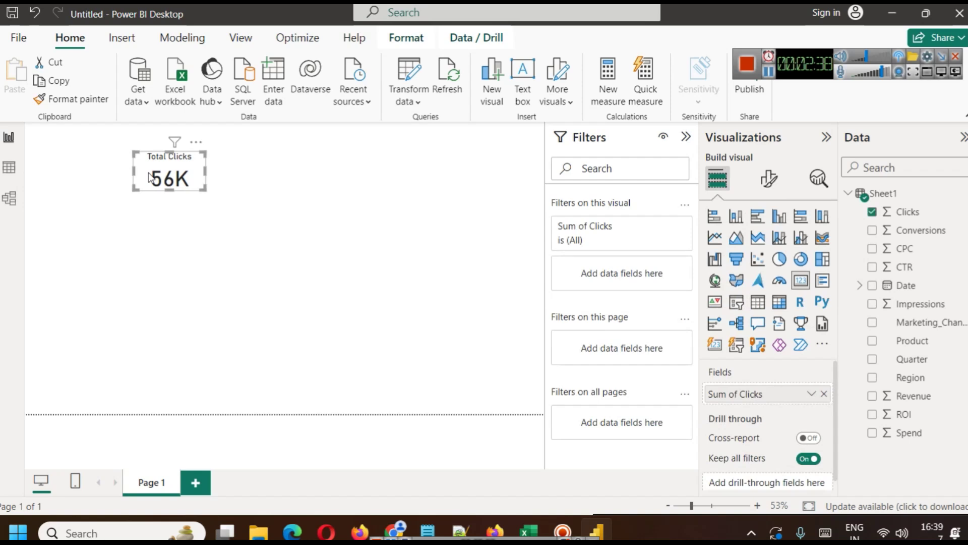
pyautogui.moveTo(197, 174); pyautogui.dragTo(205, 187)
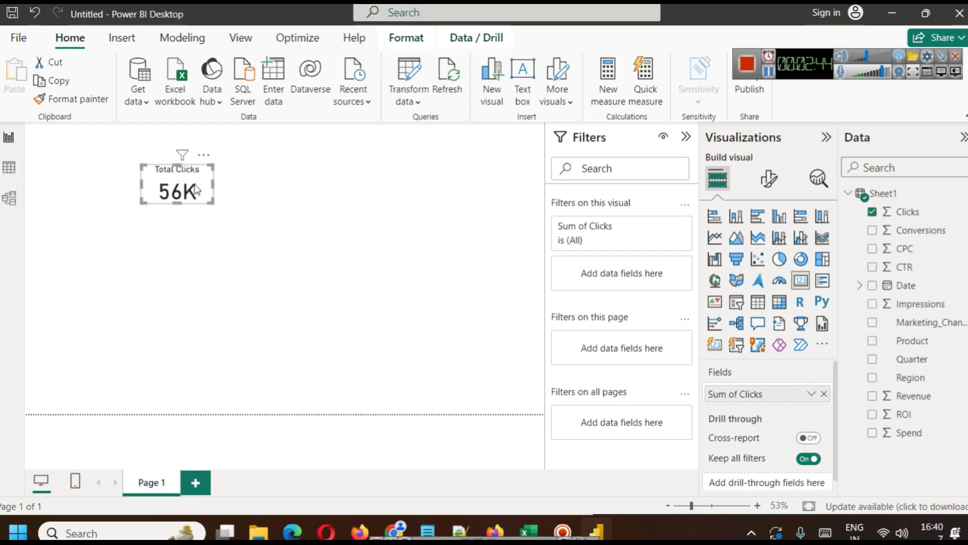
# Turn on the shadow and visual border of the Total Clicks card, and expand the border settings.
pyautogui.click(769, 178)
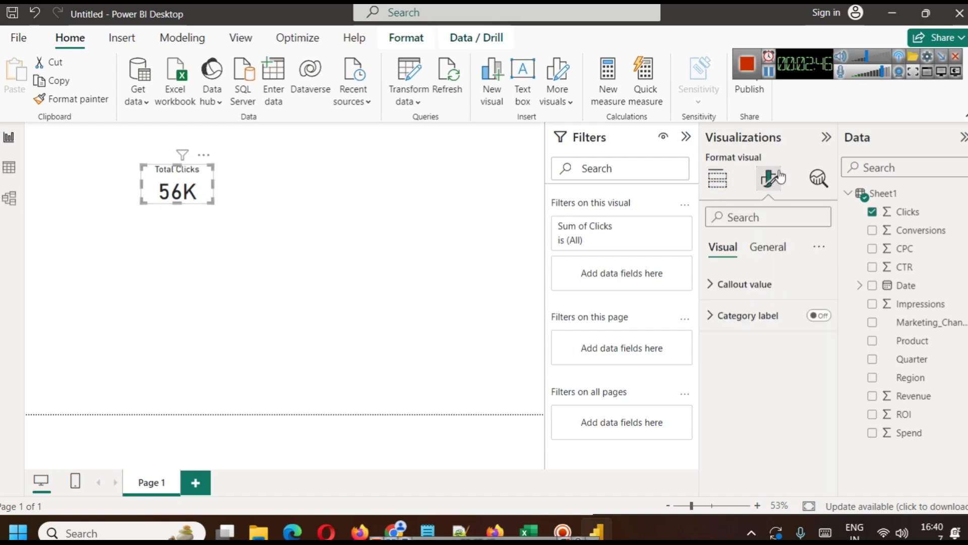
pyautogui.click(776, 246)
pyautogui.click(761, 349)
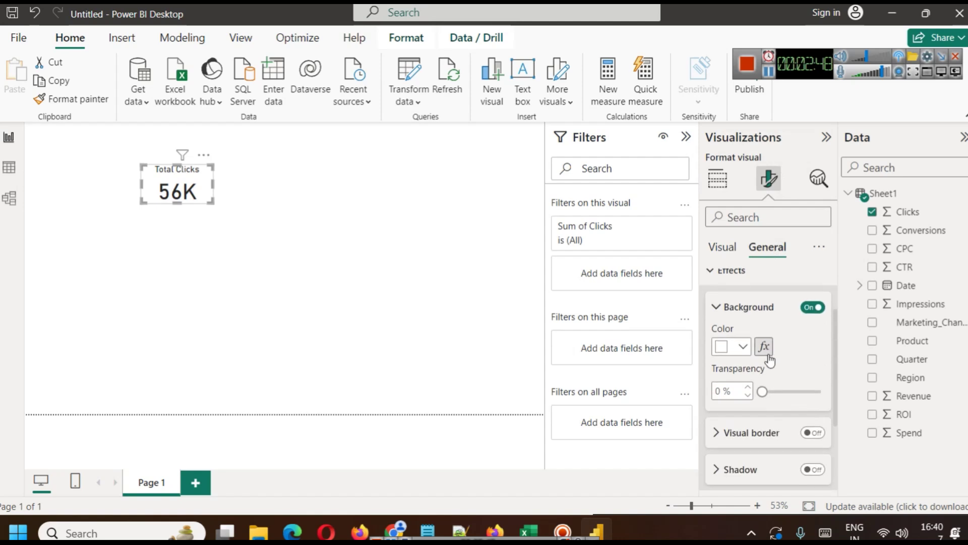
pyautogui.scroll(-3, 787, 419)
pyautogui.click(812, 393)
pyautogui.click(813, 356)
pyautogui.click(718, 356)
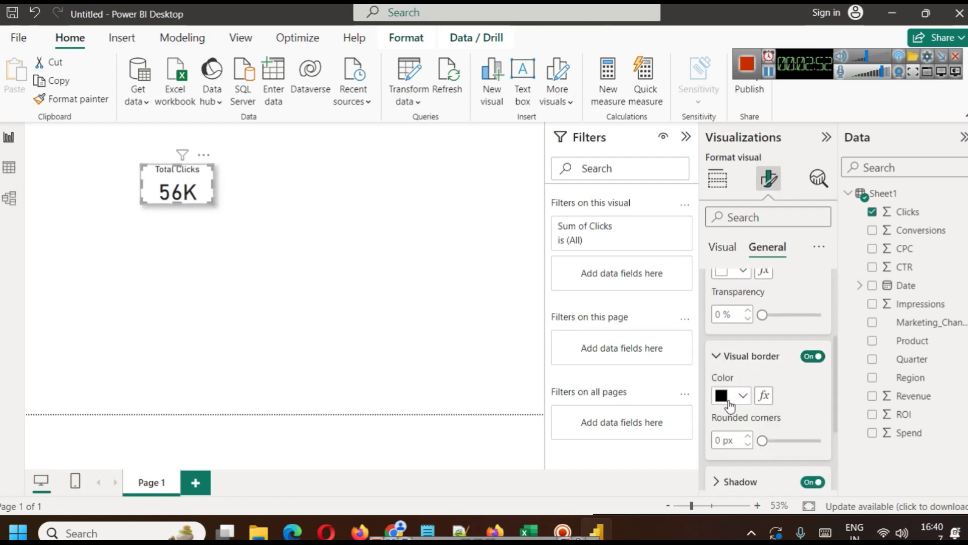
# Set the Total Clicks card's visual border color to the darkest purple theme shade, after trying white.
pyautogui.click(743, 396)
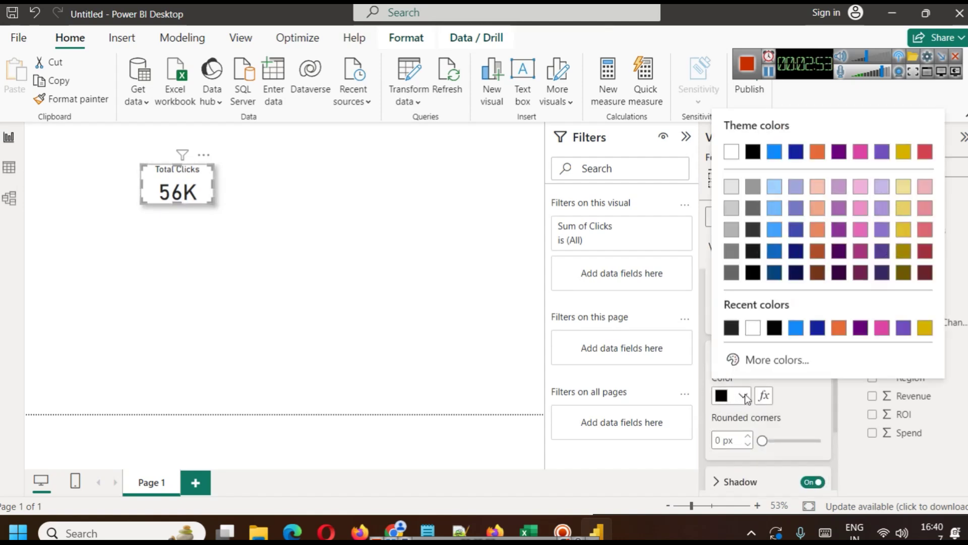
pyautogui.click(732, 152)
pyautogui.scroll(-2, 781, 390)
pyautogui.click(745, 318)
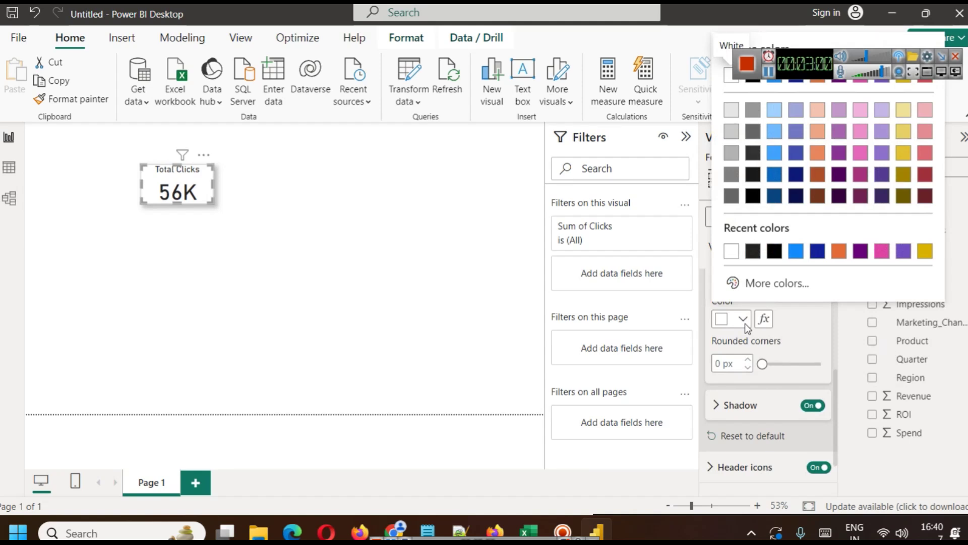
pyautogui.click(883, 198)
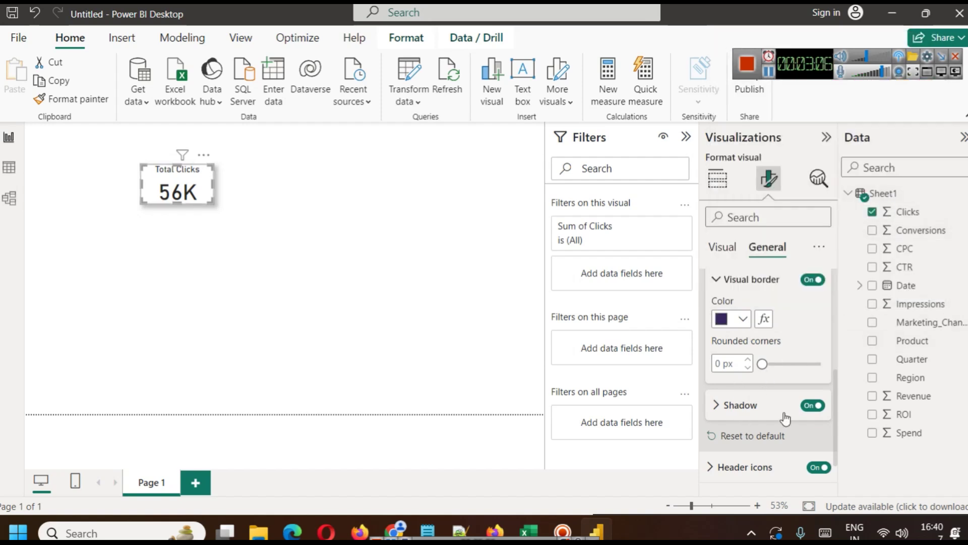
# Set the rounded corners of the Total Clicks card's border to 12 px.
pyautogui.scroll(-1, 741, 342)
pyautogui.scroll(2, 741, 342)
pyautogui.click(717, 386)
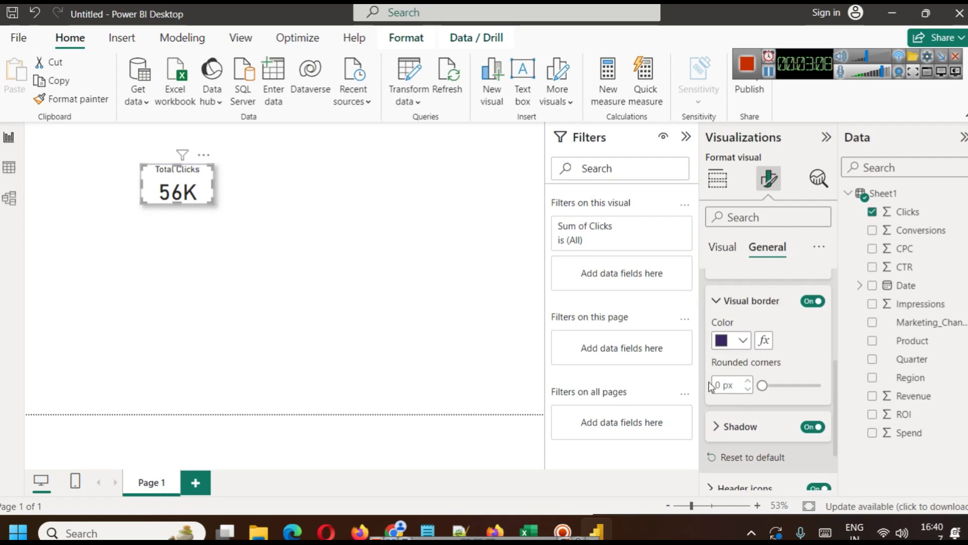
pyautogui.write('12')
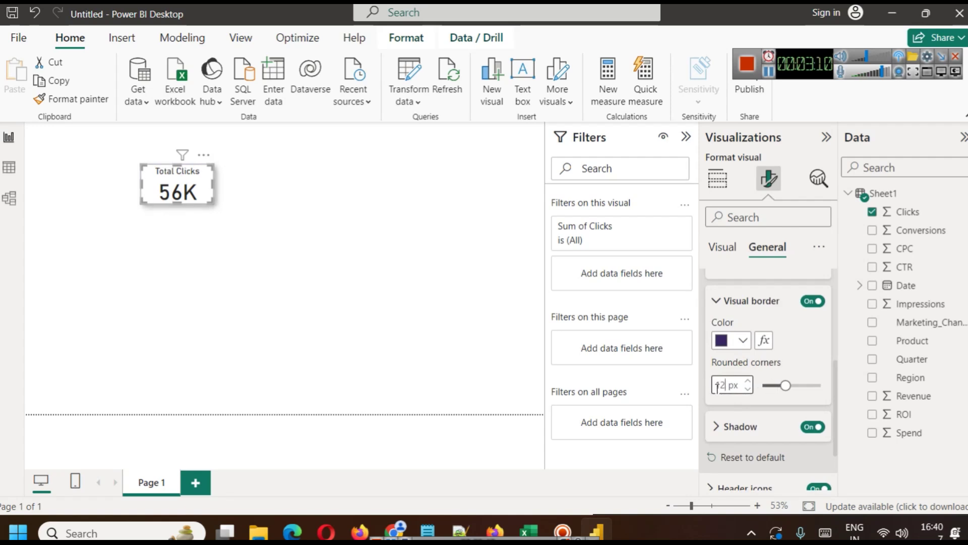
pyautogui.click(268, 256)
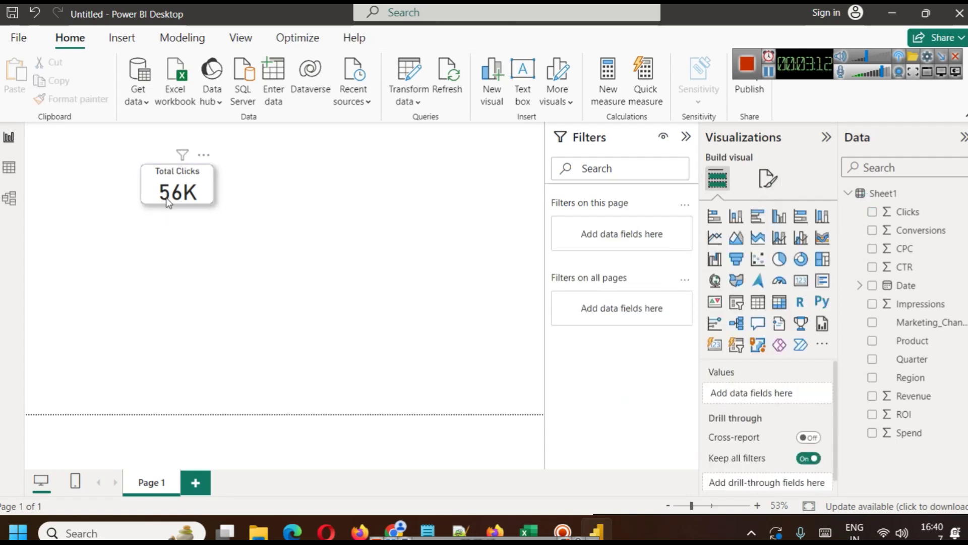
# Reposition the Total Clicks card slightly higher and further left on the report page.
pyautogui.moveTo(165, 194); pyautogui.dragTo(170, 211)
pyautogui.click(277, 230)
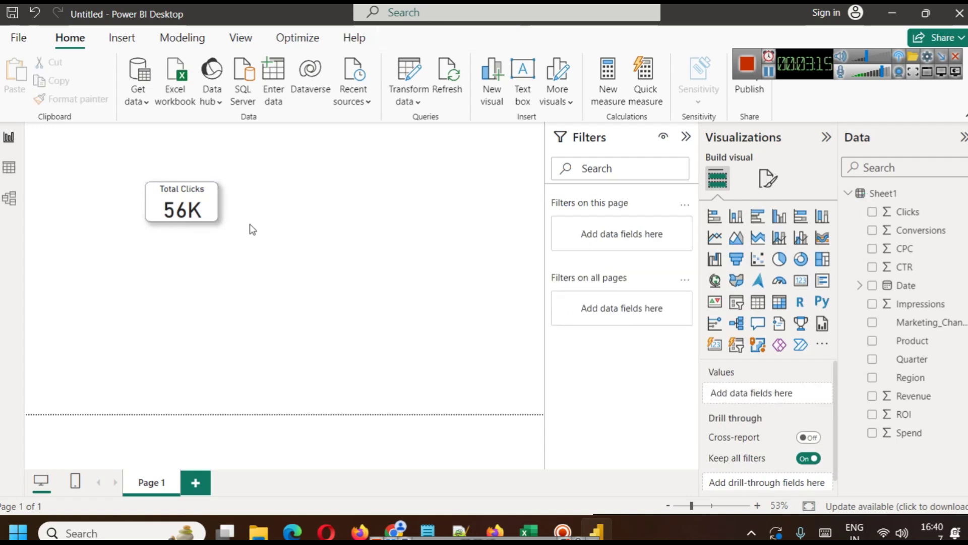
pyautogui.moveTo(167, 228); pyautogui.dragTo(162, 180)
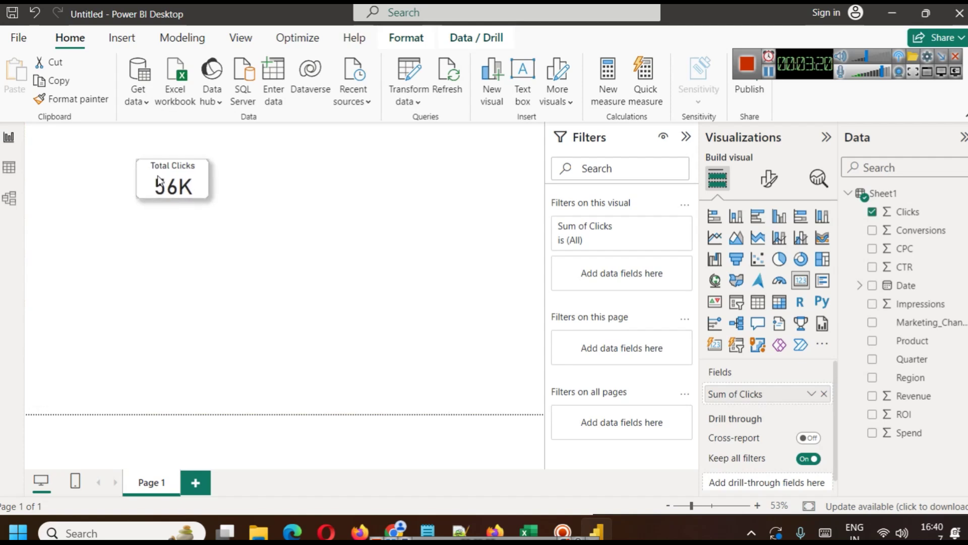
pyautogui.click(247, 186)
pyautogui.moveTo(202, 189); pyautogui.dragTo(280, 189)
pyautogui.click(285, 228)
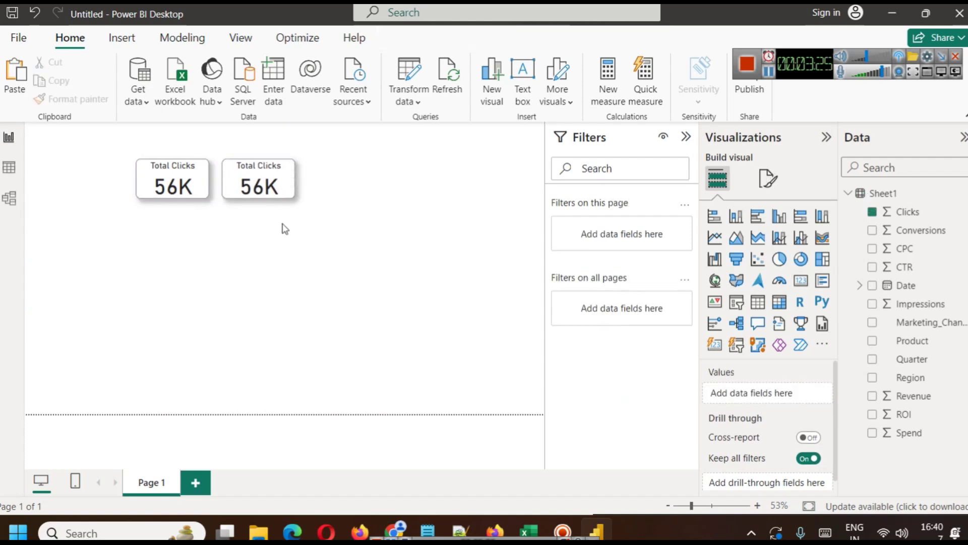
pyautogui.click(174, 184)
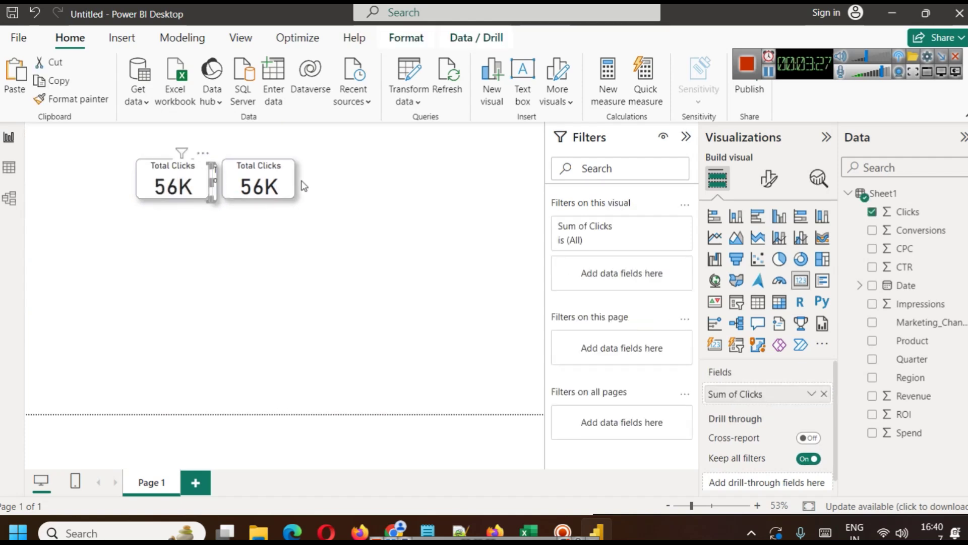
pyautogui.click(235, 233)
pyautogui.click(244, 189)
pyautogui.press('Delete')
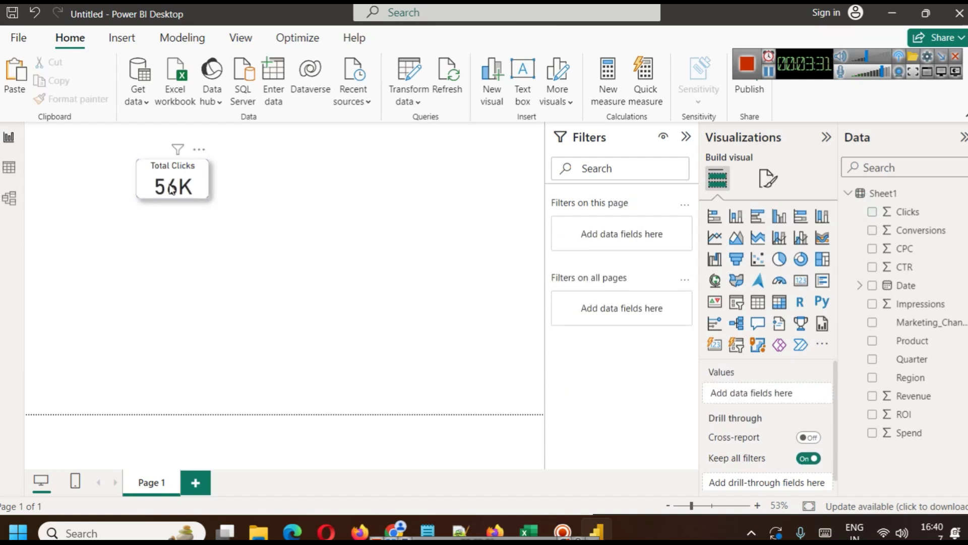
# Copy the Total Clicks card and paste it twice, arranging both copies in a row to the right of the original.
pyautogui.click(177, 196)
pyautogui.rightClick(179, 197)
pyautogui.moveTo(209, 240)
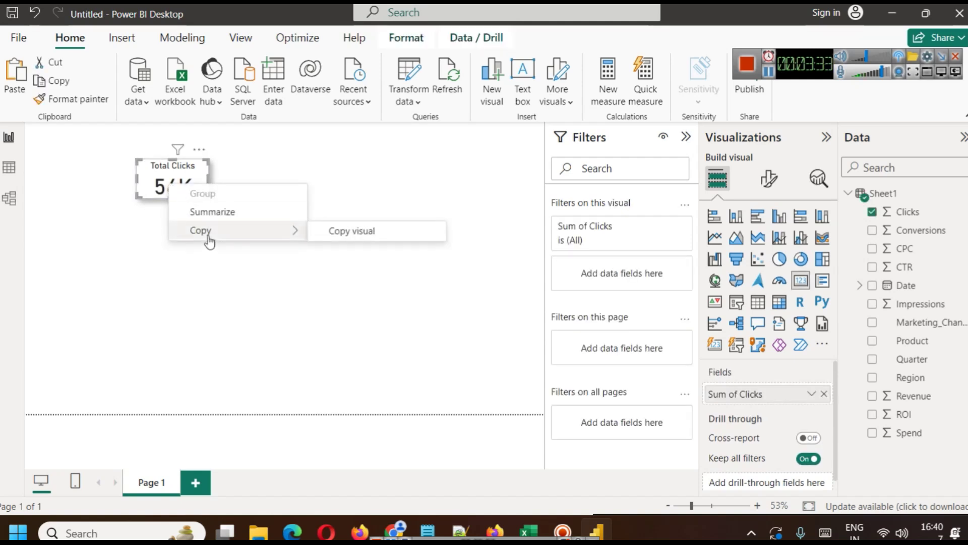
pyautogui.click(404, 236)
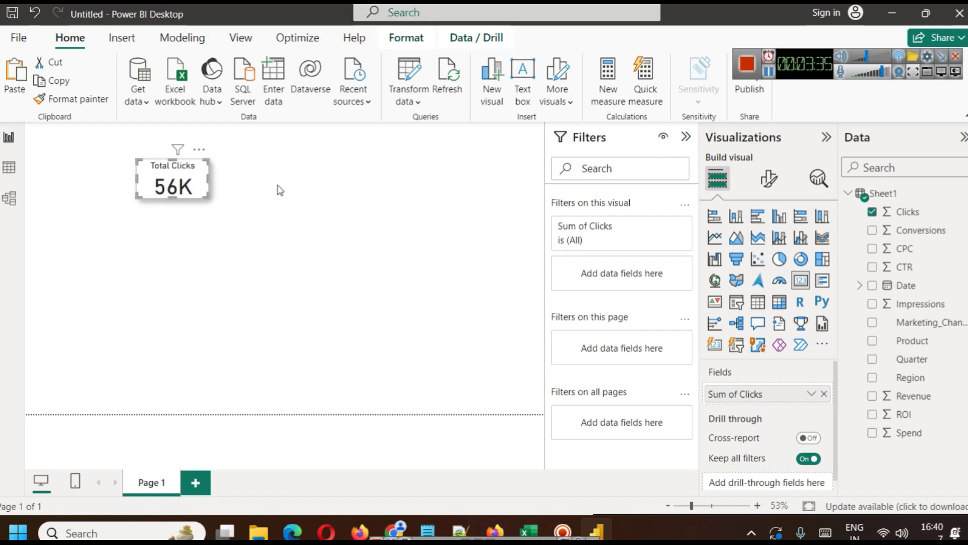
pyautogui.click(280, 203)
pyautogui.hotkey('ctrl', 'v')
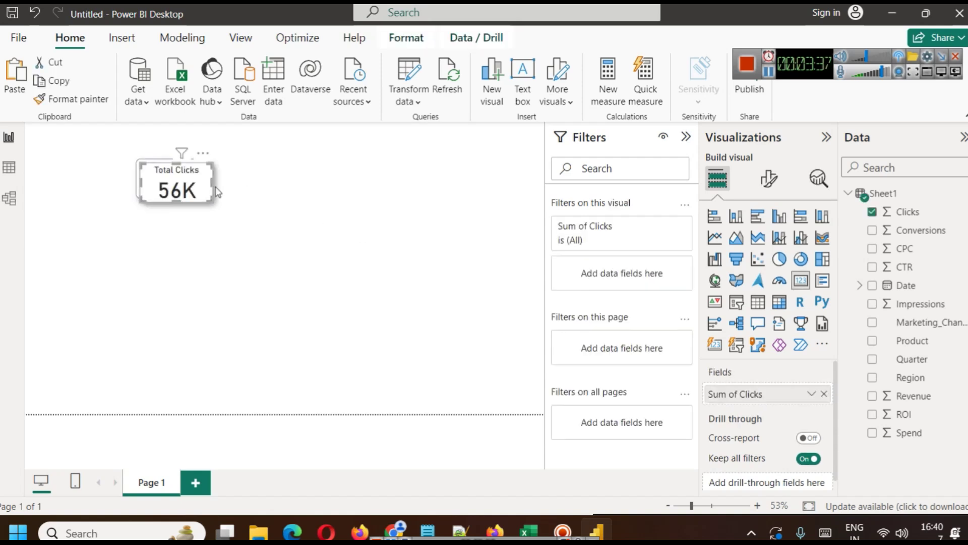
pyautogui.moveTo(187, 191); pyautogui.dragTo(273, 189)
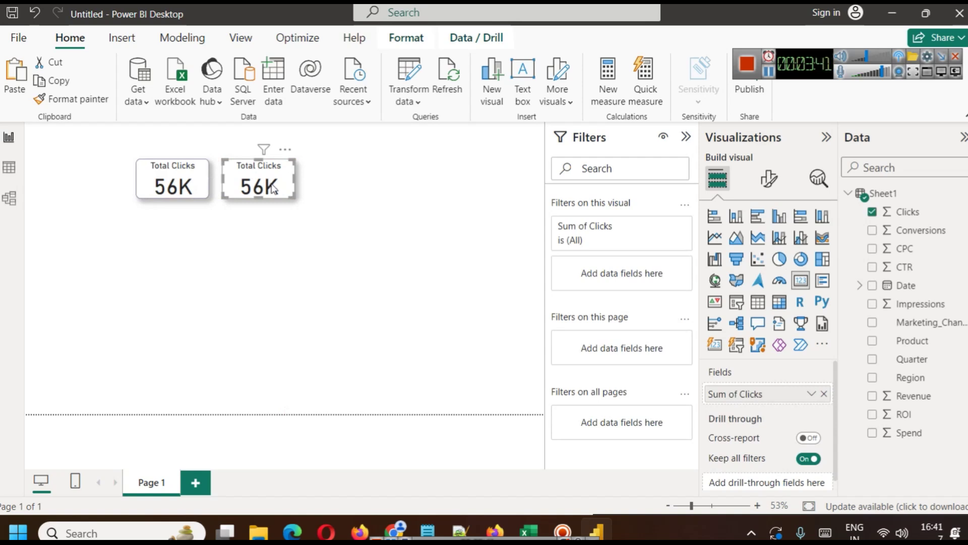
pyautogui.hotkey('ctrl', 'v')
pyautogui.moveTo(186, 190); pyautogui.dragTo(360, 189)
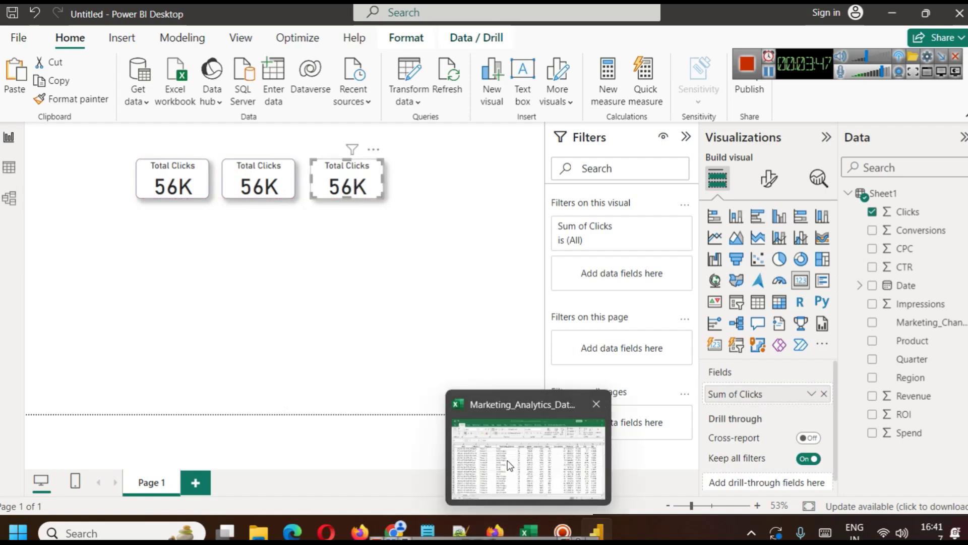
# Switch to the marketing dataset workbook in Excel, examine its column headings, and return to the Power BI report.
pyautogui.click(529, 530)
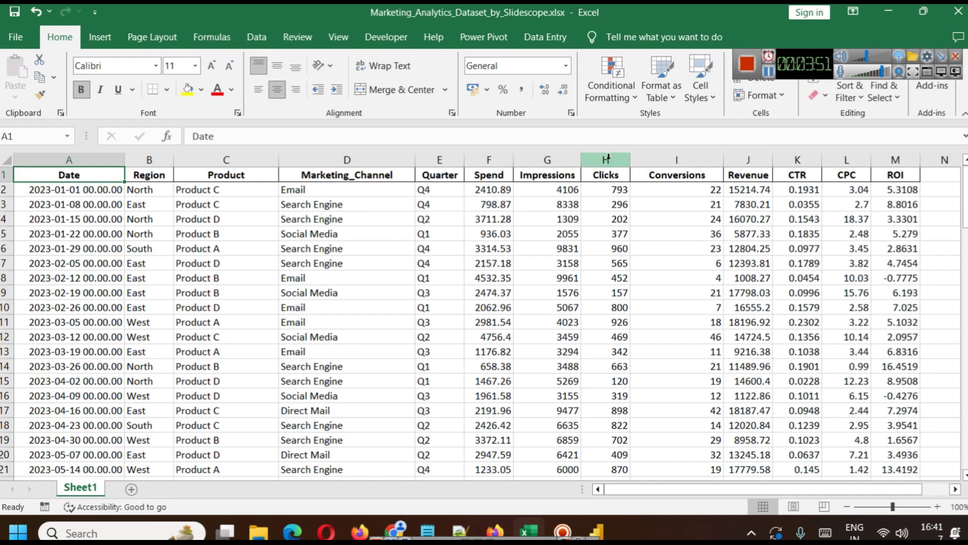
pyautogui.click(888, 11)
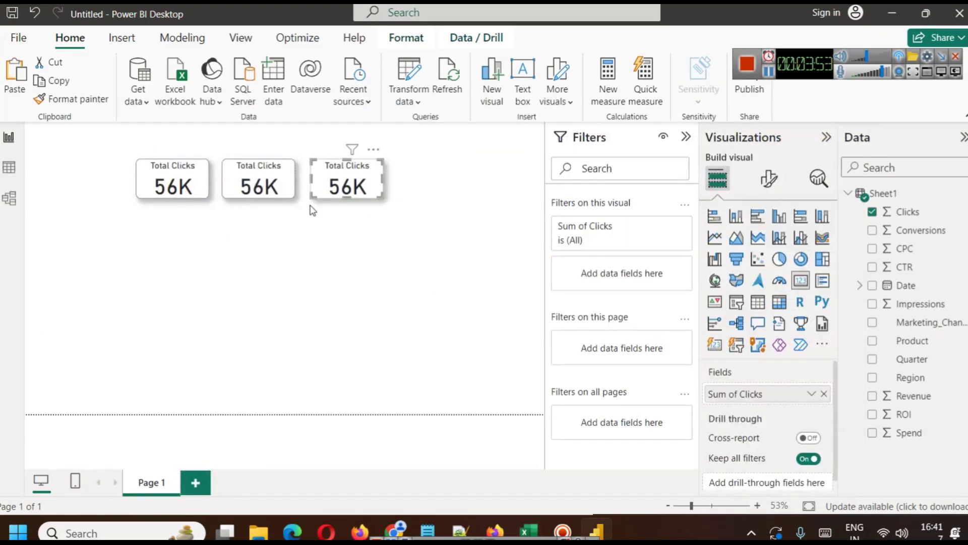
pyautogui.click(479, 222)
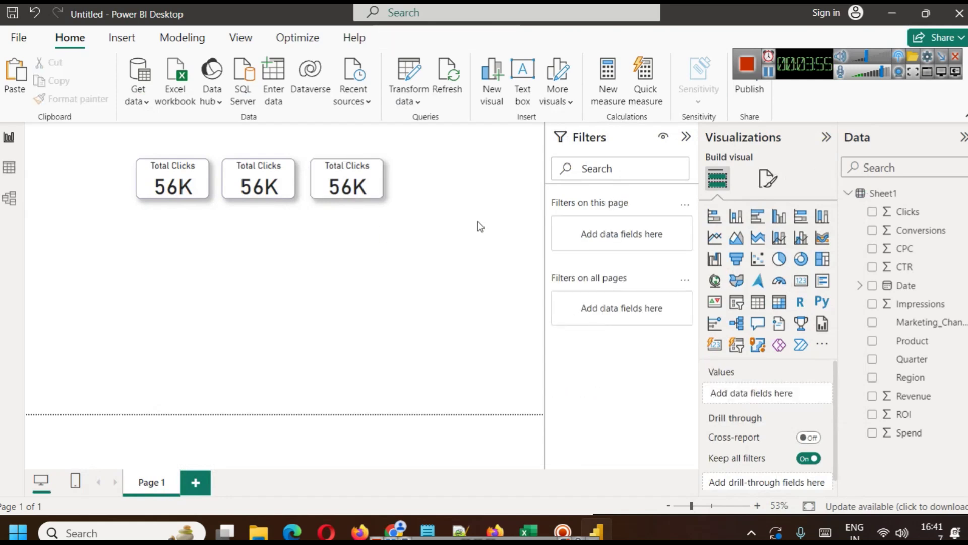
# Replace the Clicks field of the middle card with Conversions.
pyautogui.click(243, 172)
pyautogui.click(823, 394)
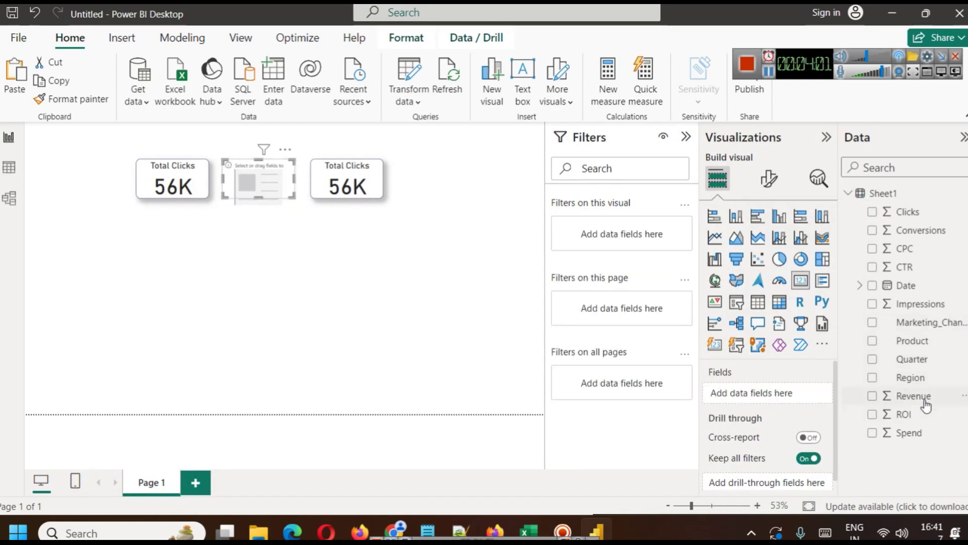
pyautogui.moveTo(908, 231); pyautogui.dragTo(777, 398)
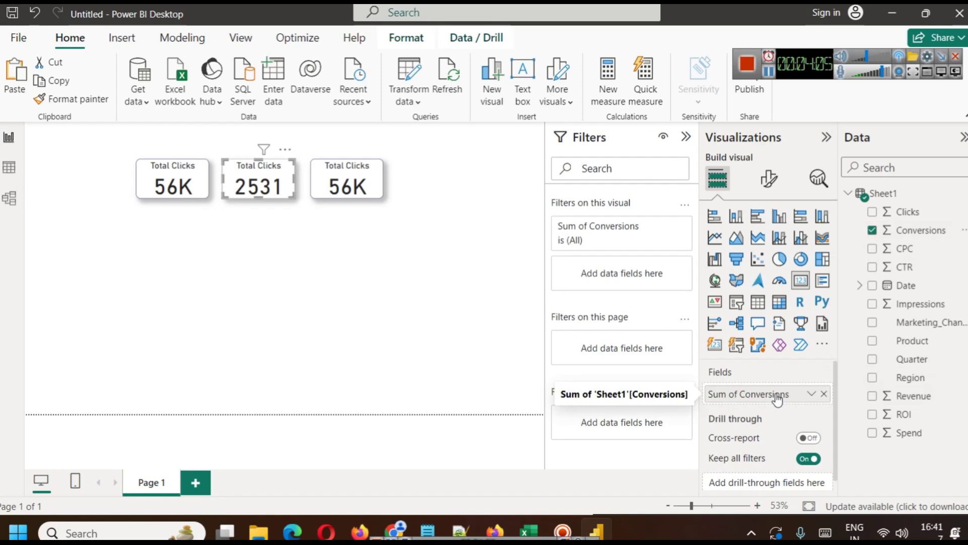
# Change the middle card's title text to "Total Conversions".
pyautogui.click(769, 178)
pyautogui.click(770, 248)
pyautogui.click(730, 316)
pyautogui.doubleClick(750, 392)
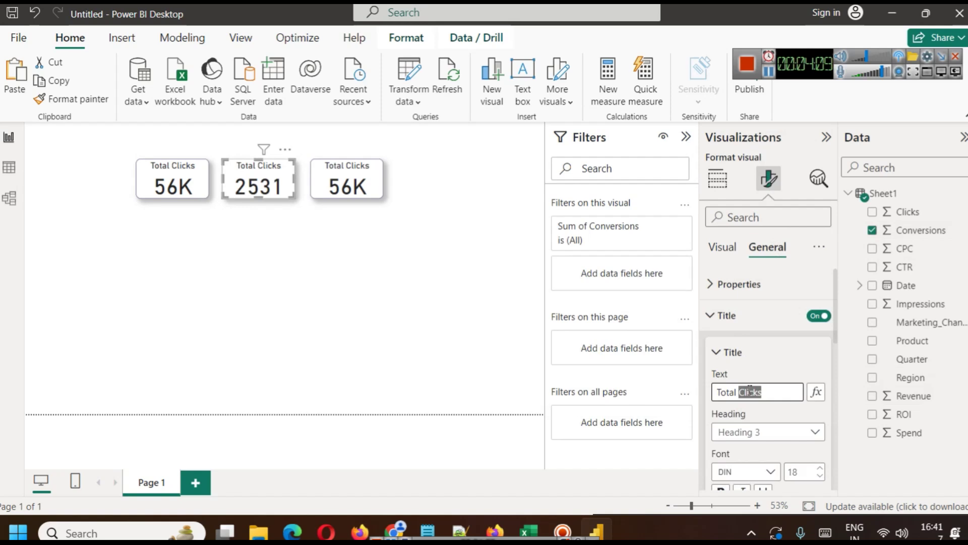
pyautogui.write('C')
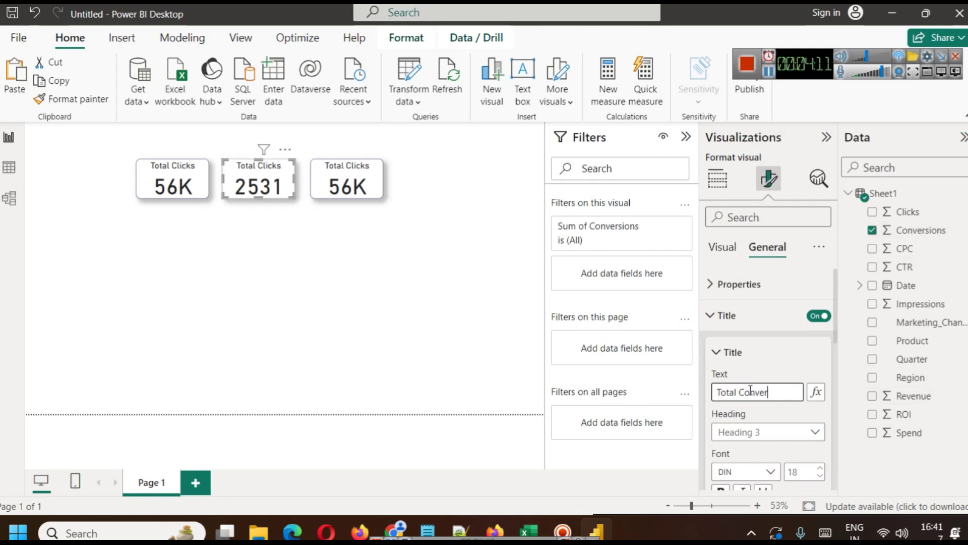
pyautogui.press('Return')
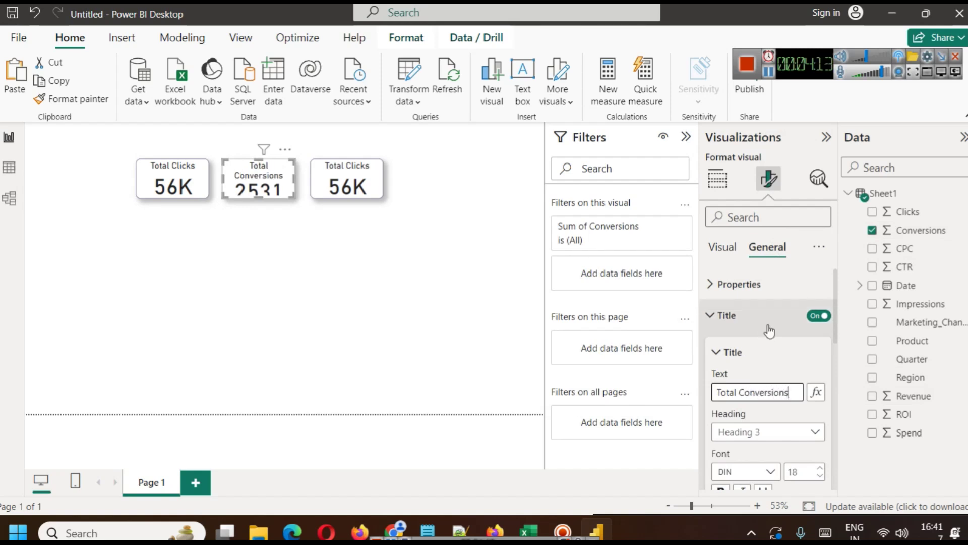
# Replace the word "Total" in the middle card's title with "#" so it reads "# Conversions".
pyautogui.doubleClick(734, 393)
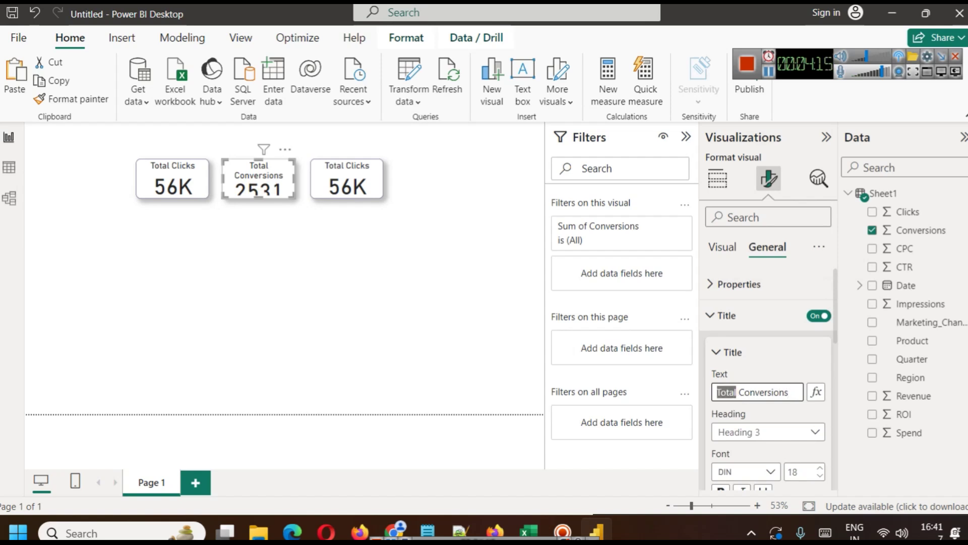
pyautogui.write('#')
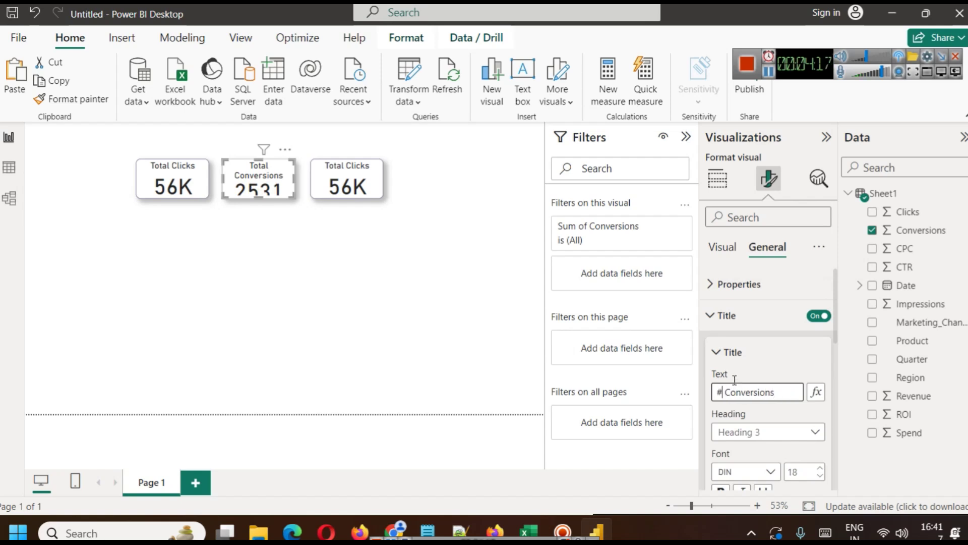
pyautogui.click(440, 349)
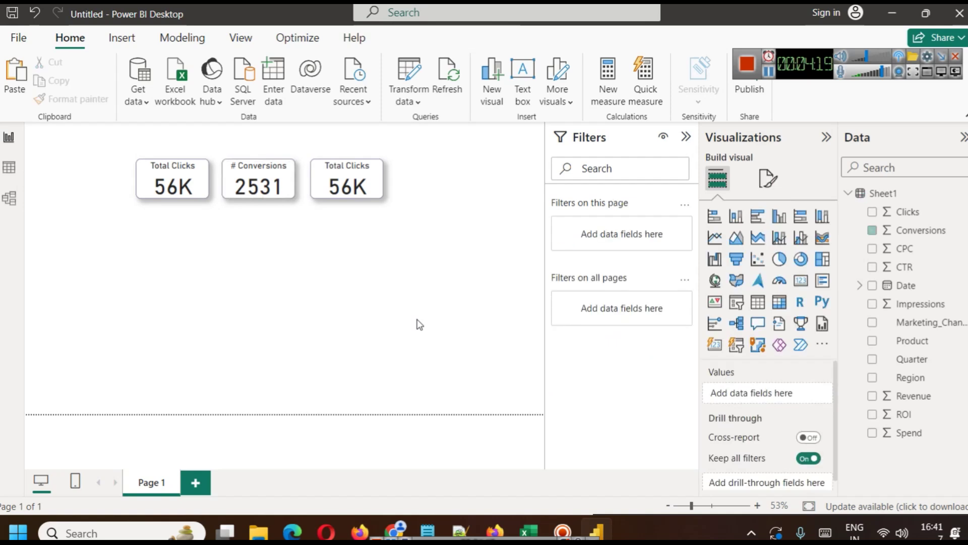
# Set the title of the first Total Clicks card to the darkest purple theme shade and make it bold.
pyautogui.click(194, 195)
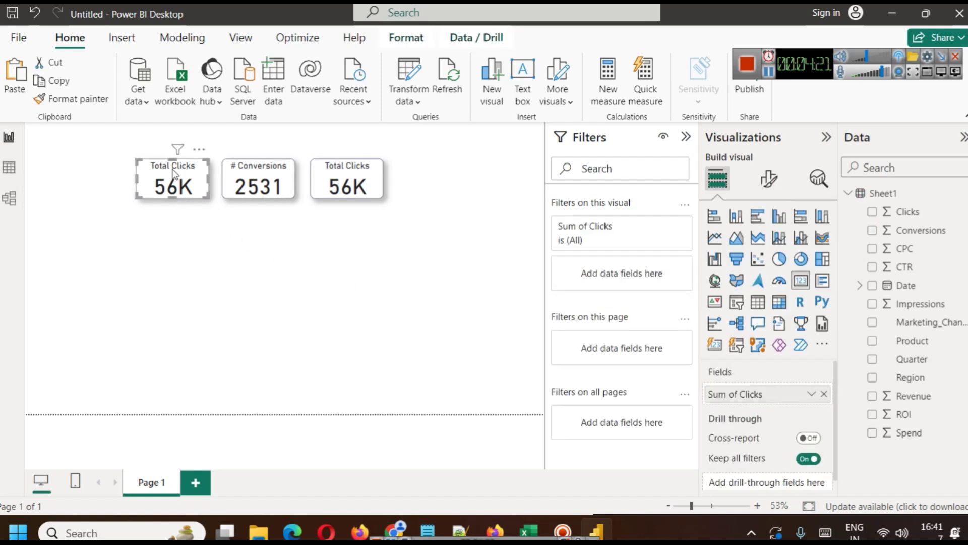
pyautogui.click(770, 177)
pyautogui.click(765, 246)
pyautogui.click(730, 316)
pyautogui.scroll(-3, 769, 358)
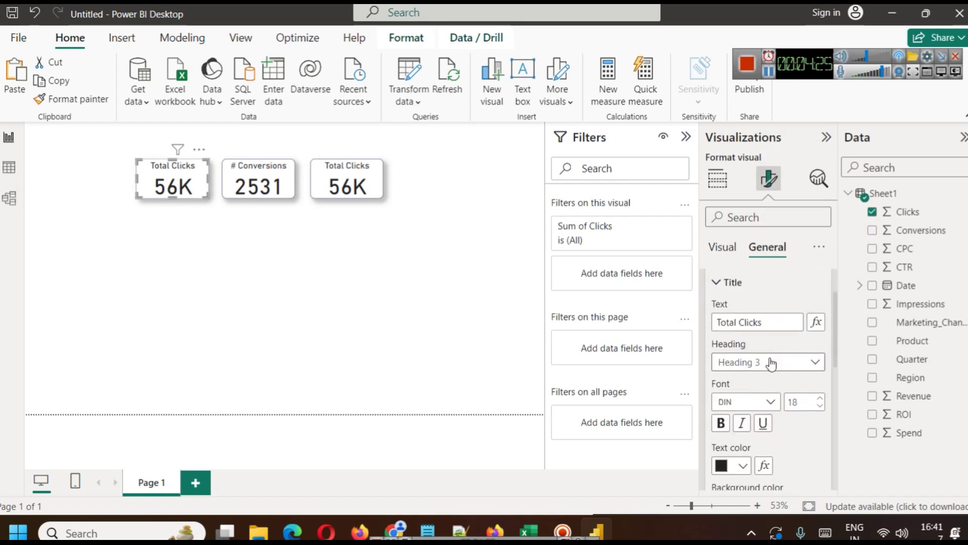
pyautogui.click(741, 460)
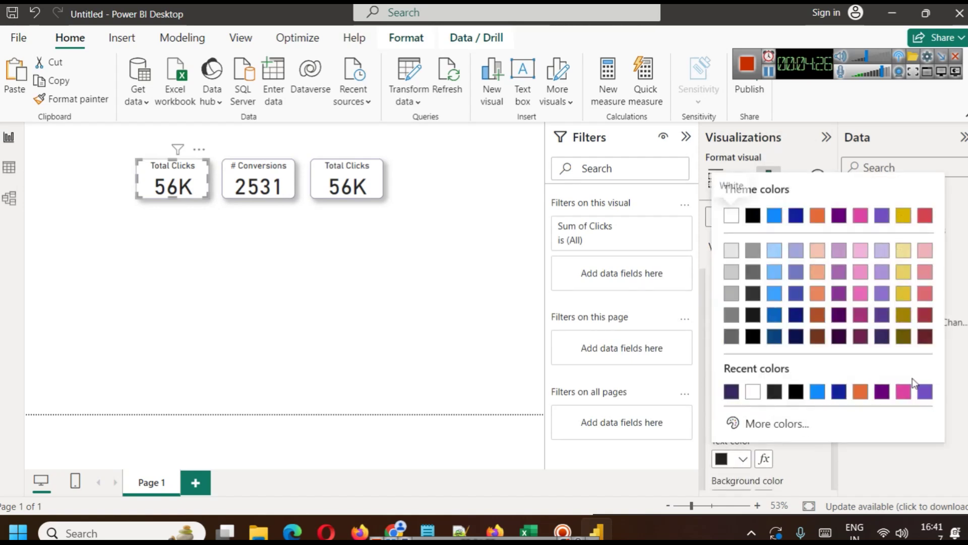
pyautogui.click(883, 338)
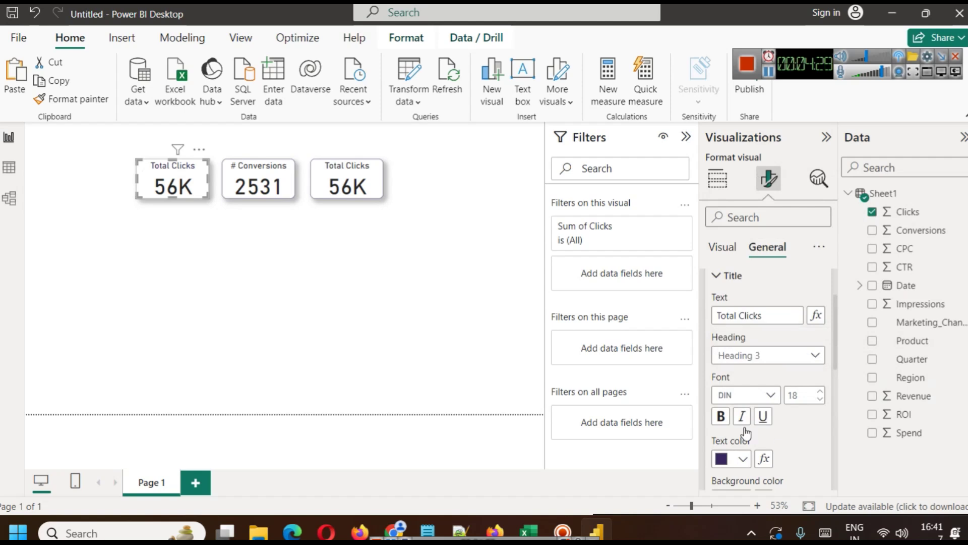
pyautogui.click(722, 419)
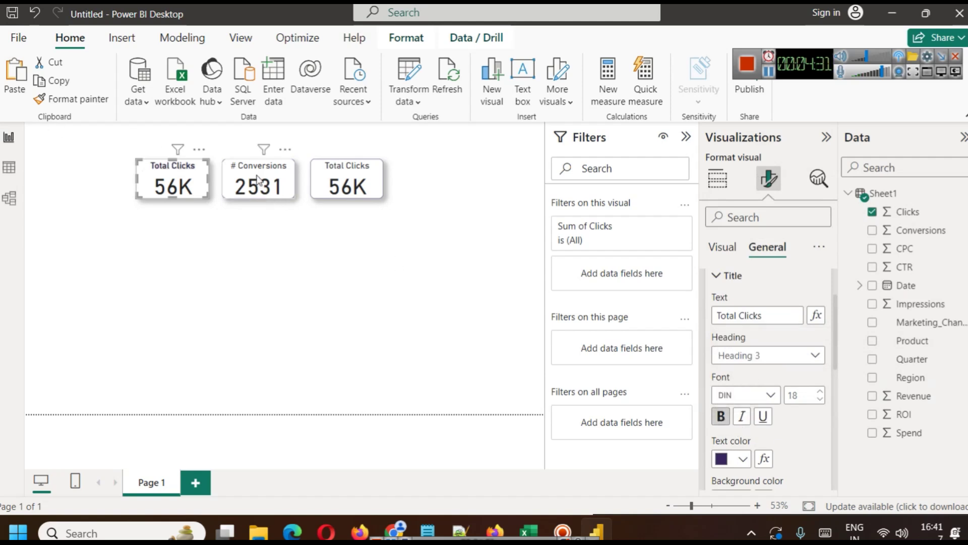
# Set the title text color of the # Conversions card to the darkest purple theme shade.
pyautogui.click(260, 180)
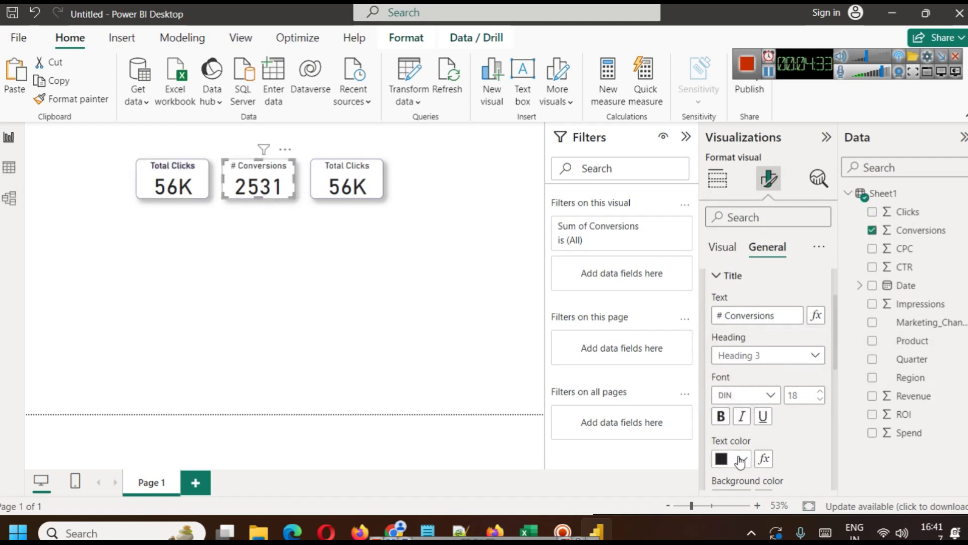
pyautogui.click(741, 459)
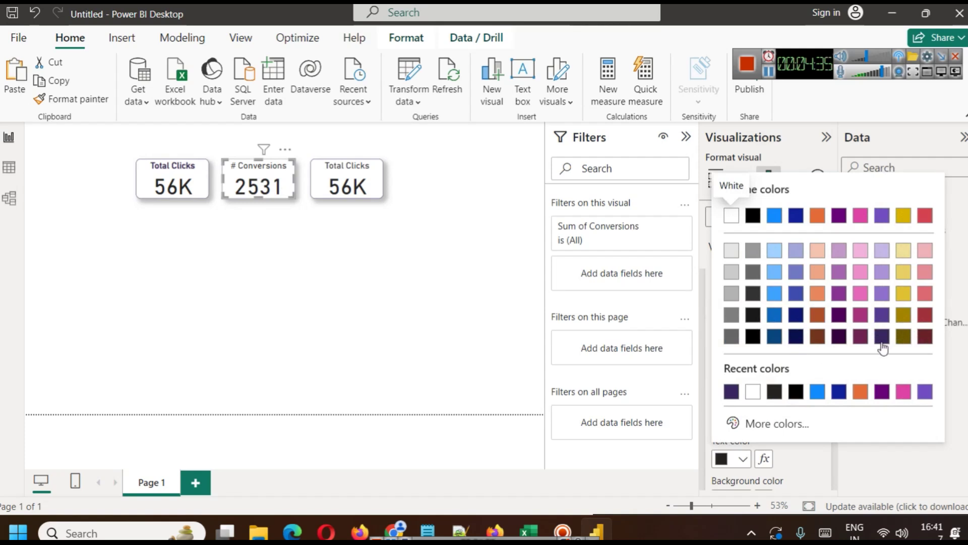
pyautogui.click(883, 337)
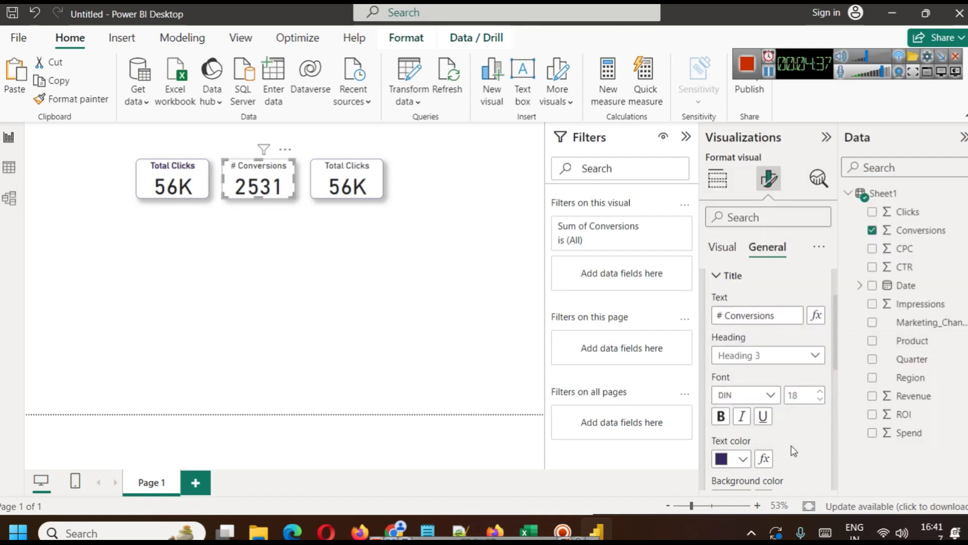
# Make the # Conversions card's title bold.
pyautogui.click(728, 420)
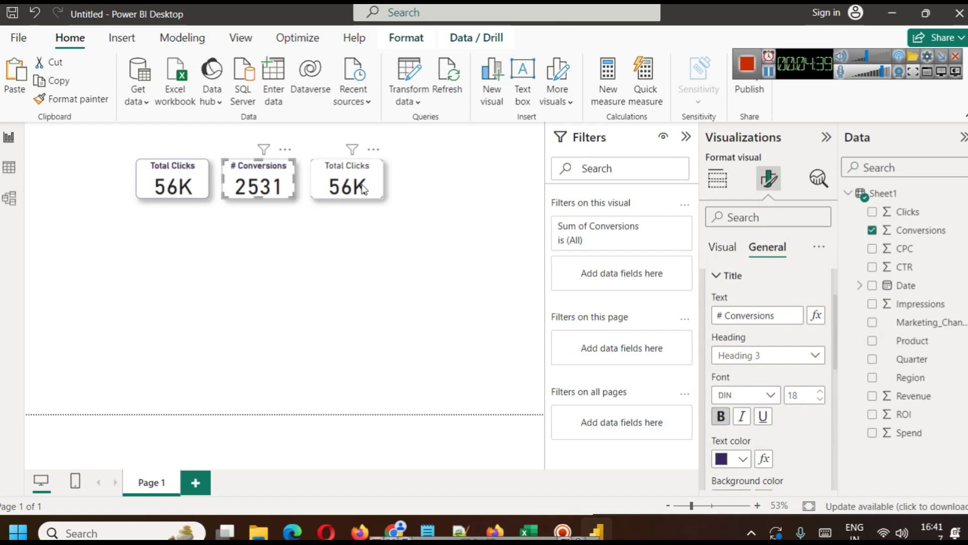
# Try the built-in Power BI theme with the dark gray background on the report.
pyautogui.click(241, 38)
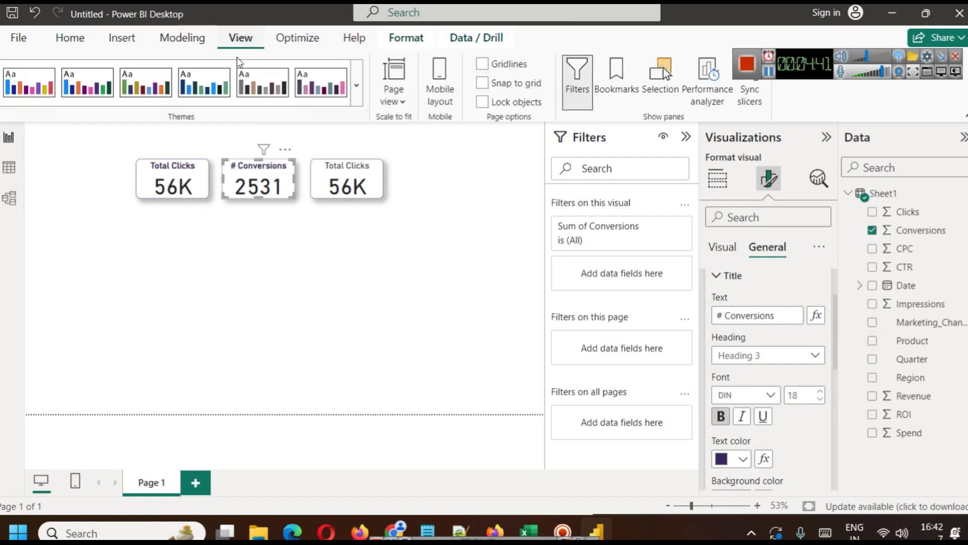
pyautogui.click(361, 91)
pyautogui.scroll(-3, 202, 302)
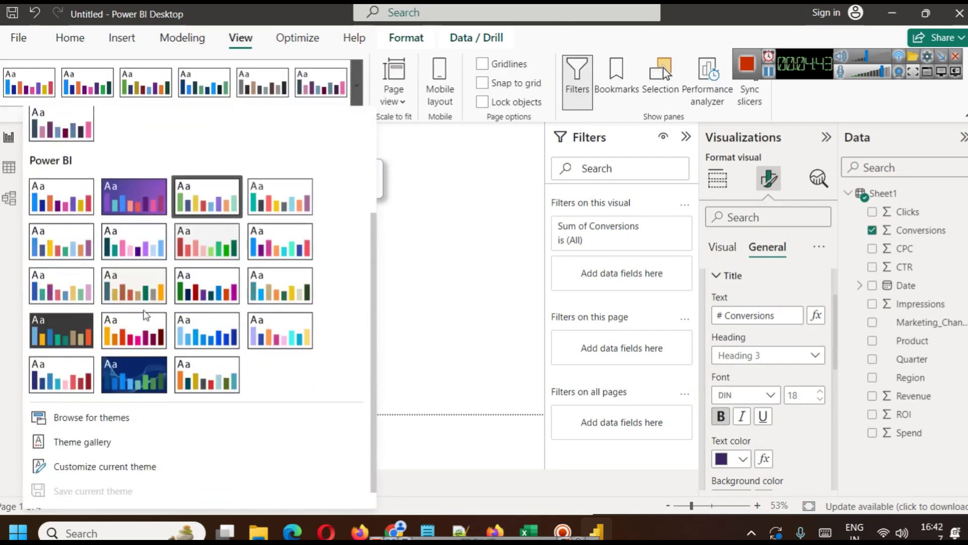
pyautogui.click(75, 330)
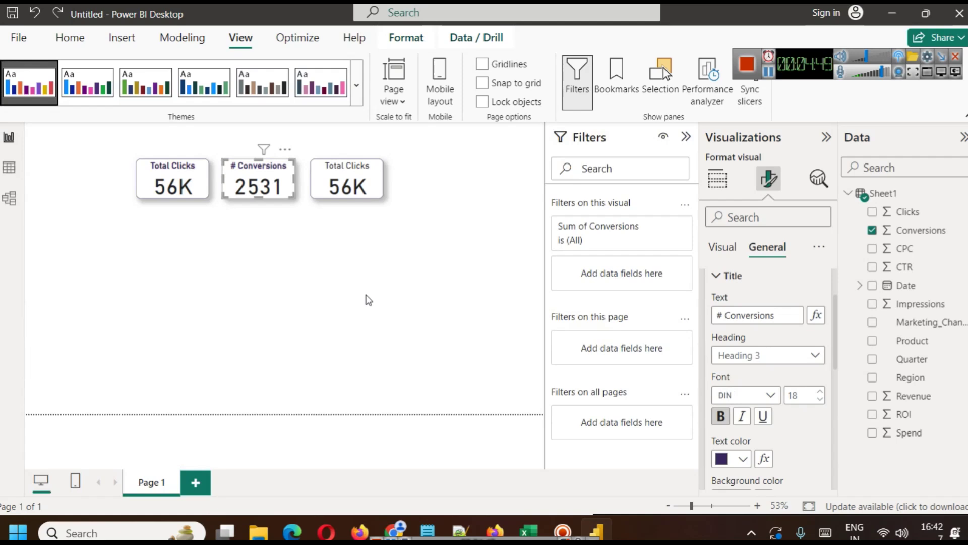
# Set the third card's title text to the recently used dark purple and make it bold.
pyautogui.click(382, 192)
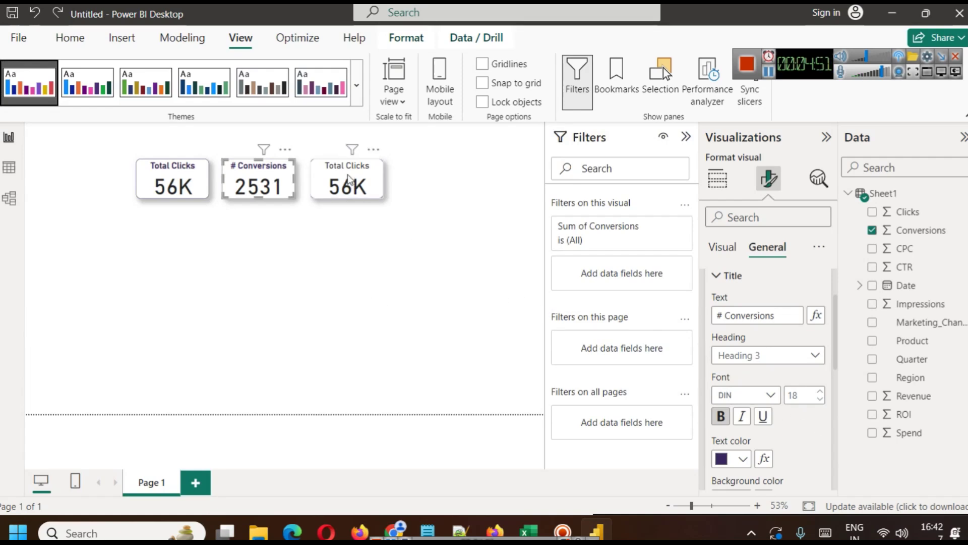
pyautogui.click(743, 459)
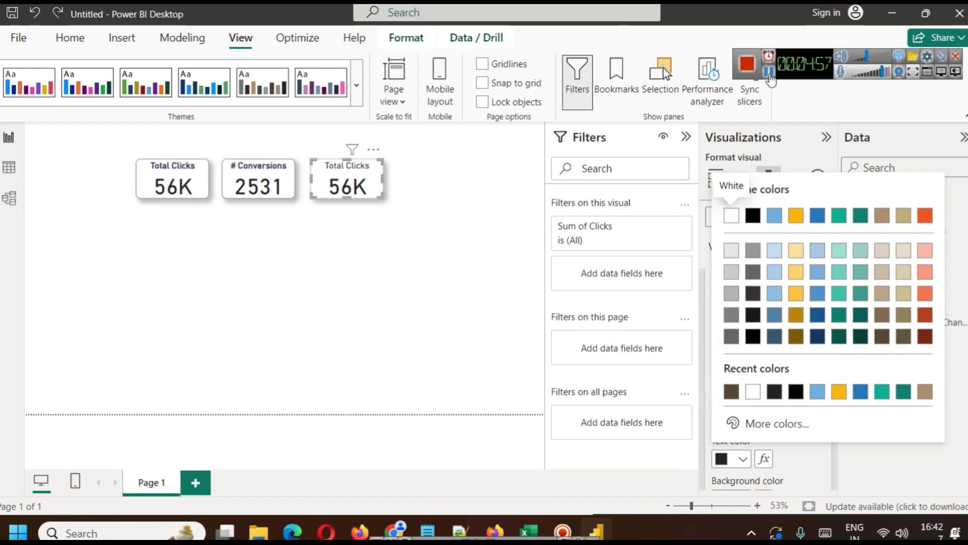
pyautogui.click(768, 73)
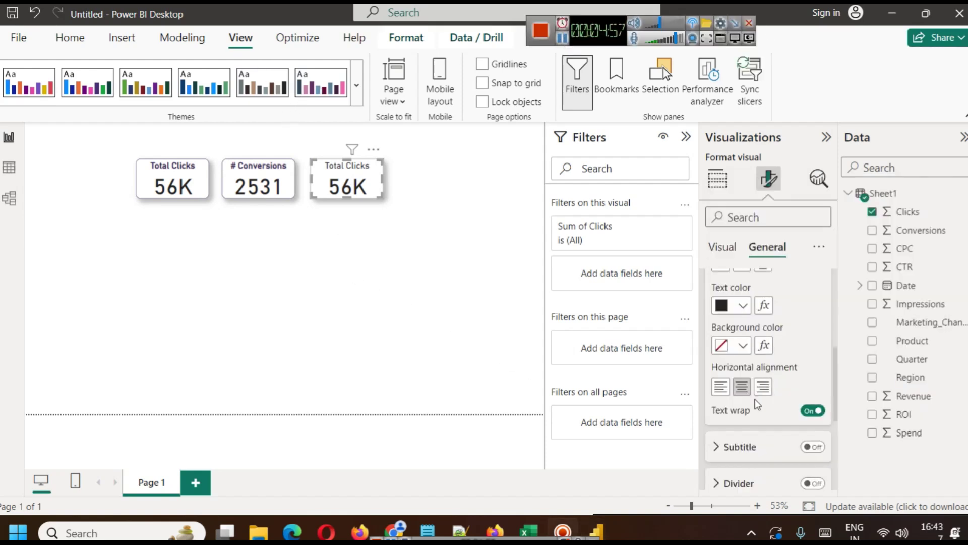
pyautogui.scroll(4, 759, 353)
pyautogui.scroll(-4, 756, 353)
pyautogui.click(743, 305)
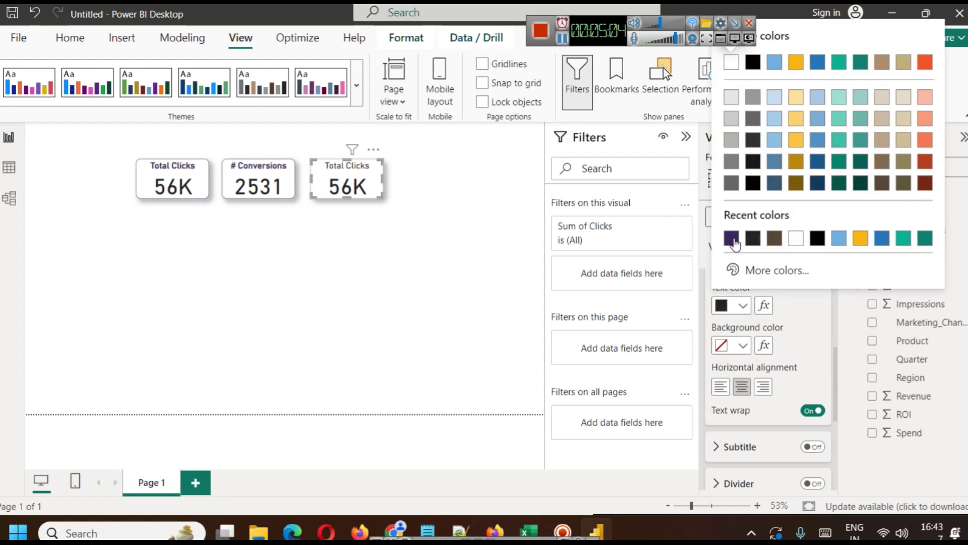
pyautogui.click(731, 237)
pyautogui.scroll(2, 738, 348)
pyautogui.click(721, 339)
pyautogui.click(377, 275)
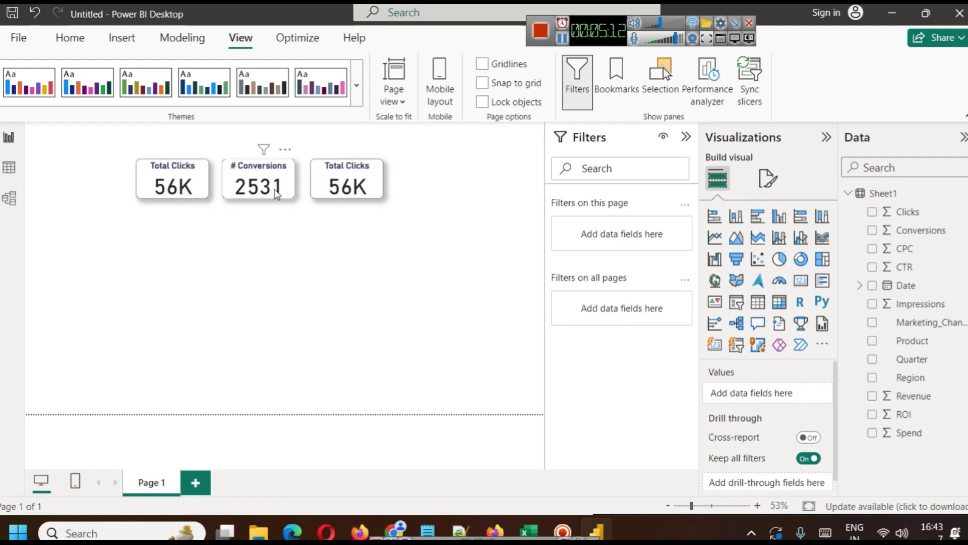
# Replace the Clicks field in the third card with CPC, aggregated as Average.
pyautogui.click(334, 193)
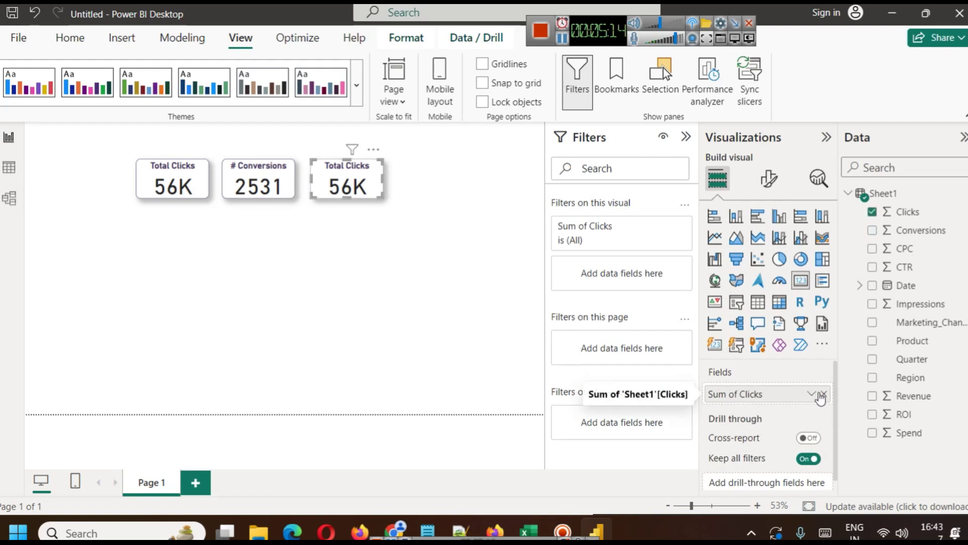
pyautogui.click(824, 394)
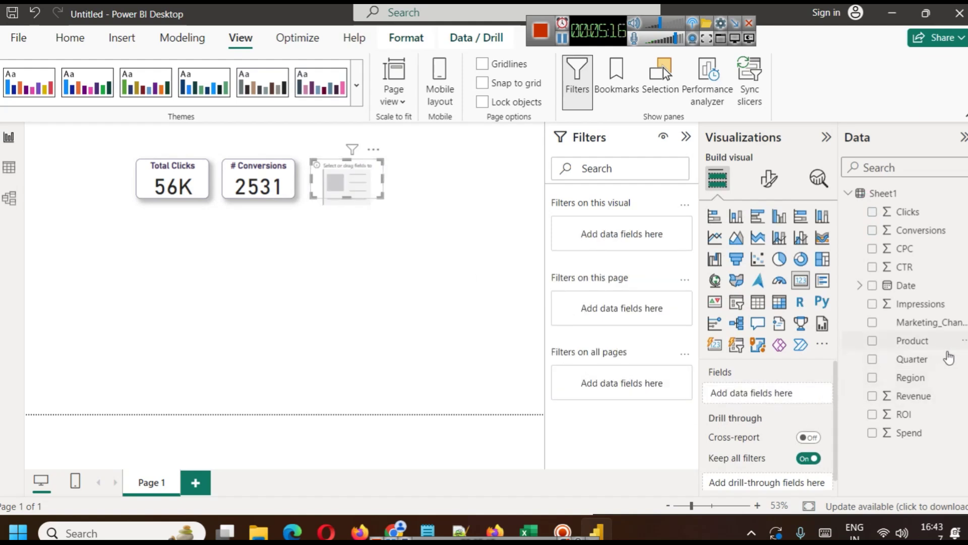
pyautogui.moveTo(913, 251); pyautogui.dragTo(736, 377)
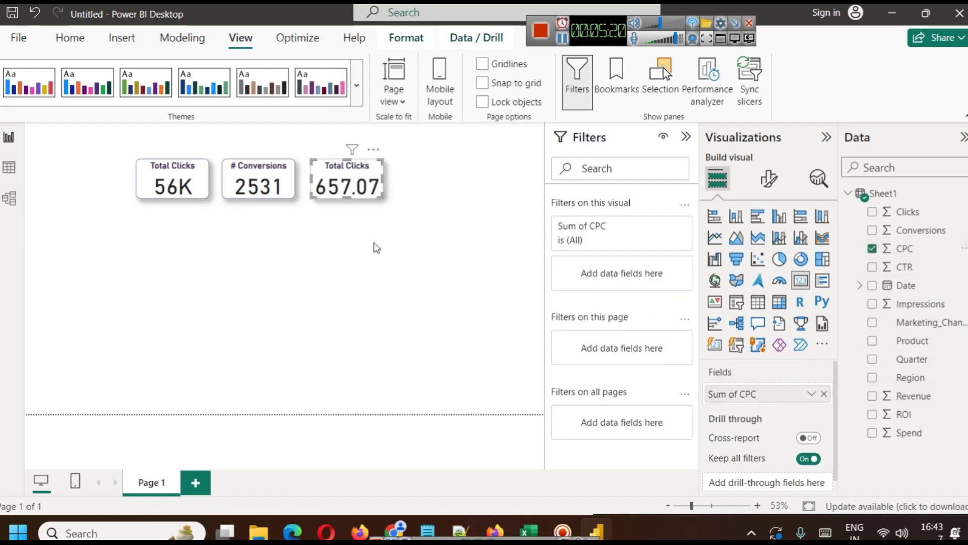
pyautogui.click(812, 394)
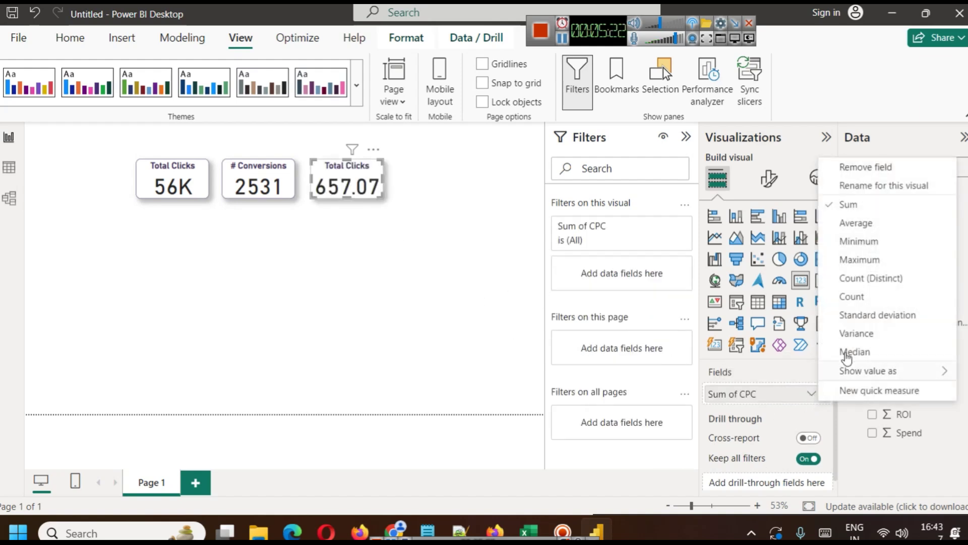
pyautogui.click(856, 222)
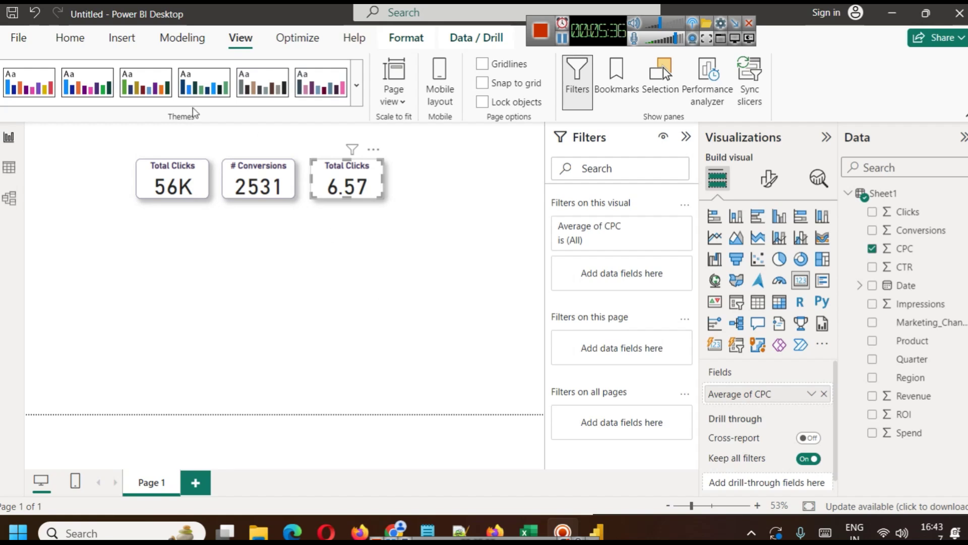
# Duplicate the CPC card and place the copy in line as the fourth card of the row.
pyautogui.click(69, 39)
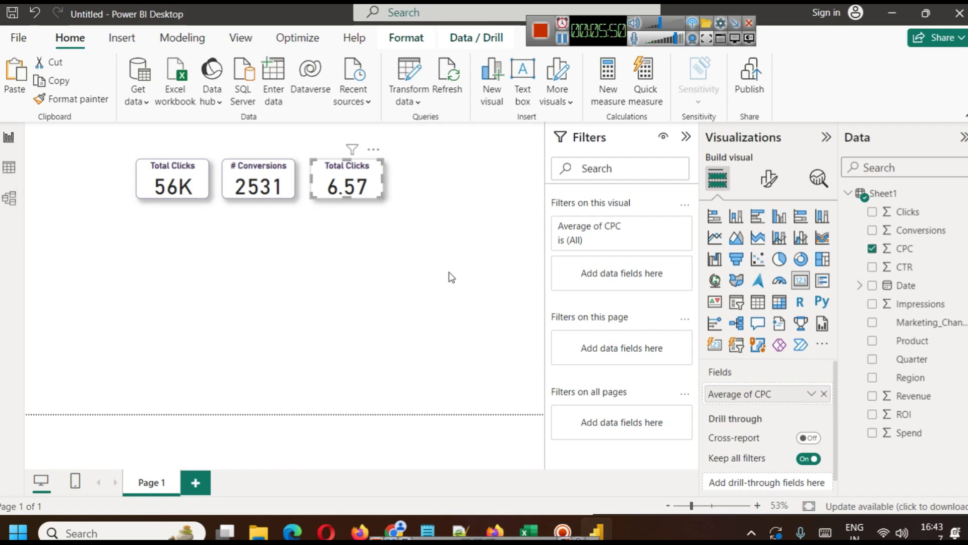
pyautogui.click(454, 269)
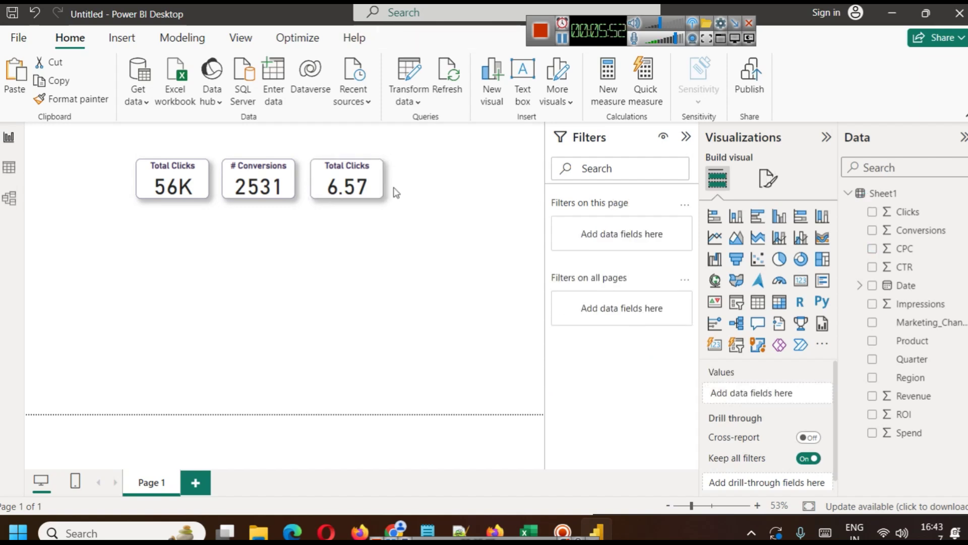
pyautogui.click(379, 183)
pyautogui.hotkey('ctrl', 'c')
pyautogui.hotkey('ctrl', 'v')
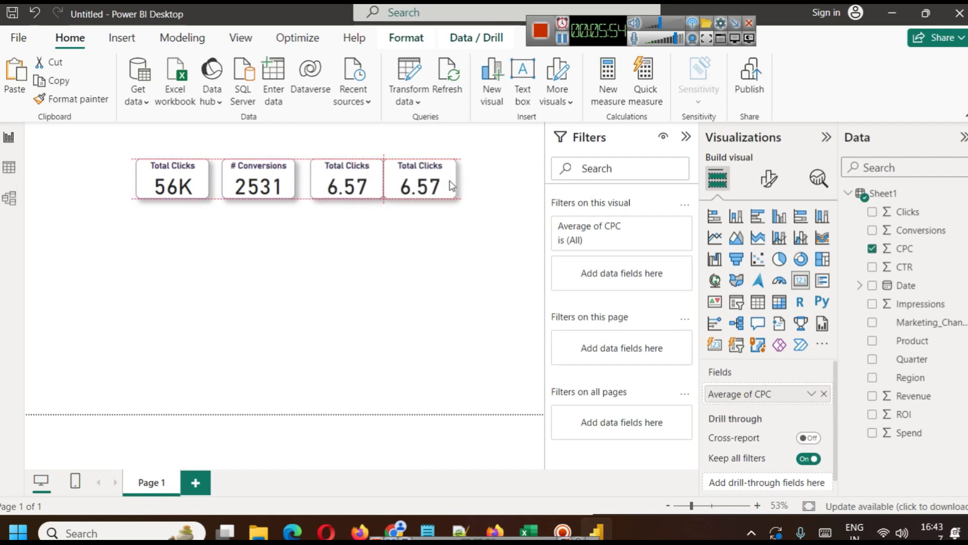
pyautogui.click(369, 318)
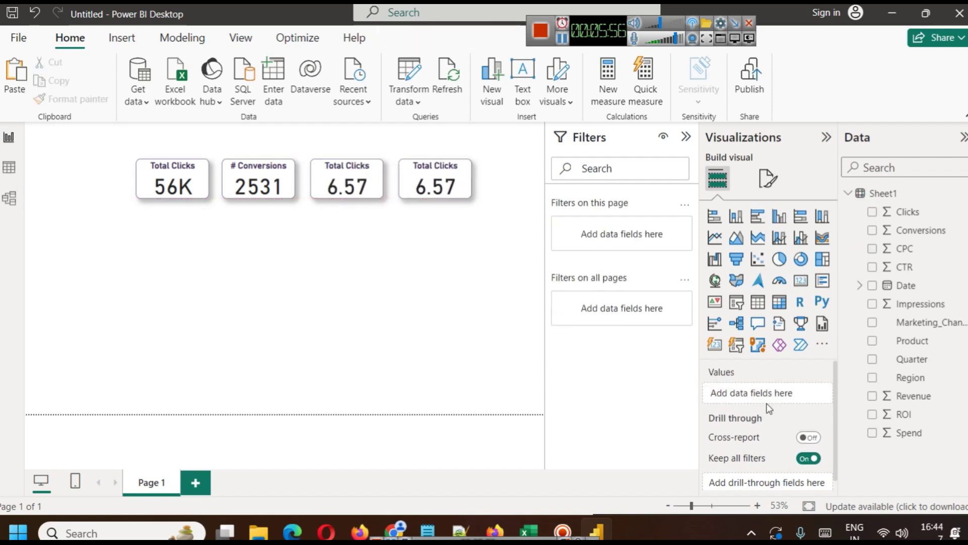
# Replace the CPC field in the fourth card with Impressions, keeping the Sum aggregation.
pyautogui.click(458, 177)
pyautogui.click(824, 394)
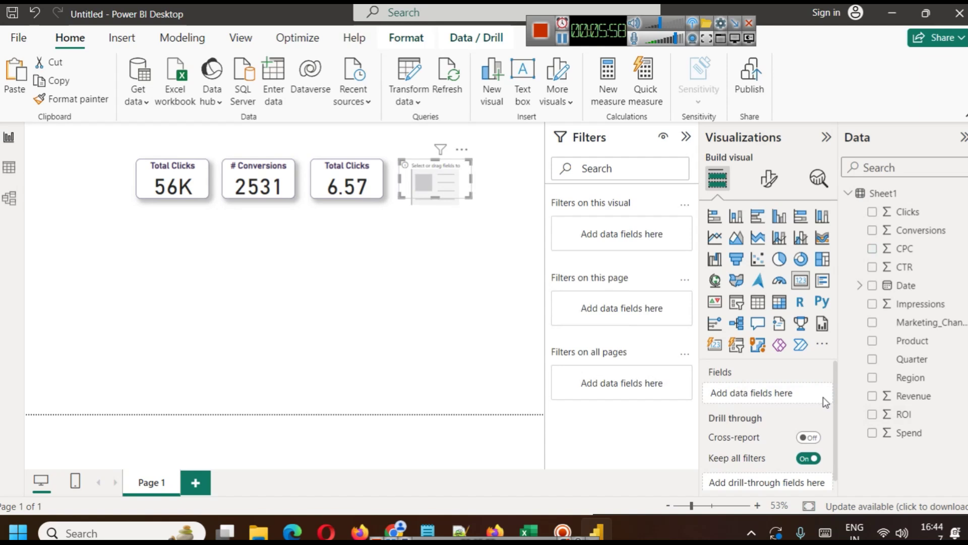
pyautogui.moveTo(900, 322); pyautogui.dragTo(751, 396)
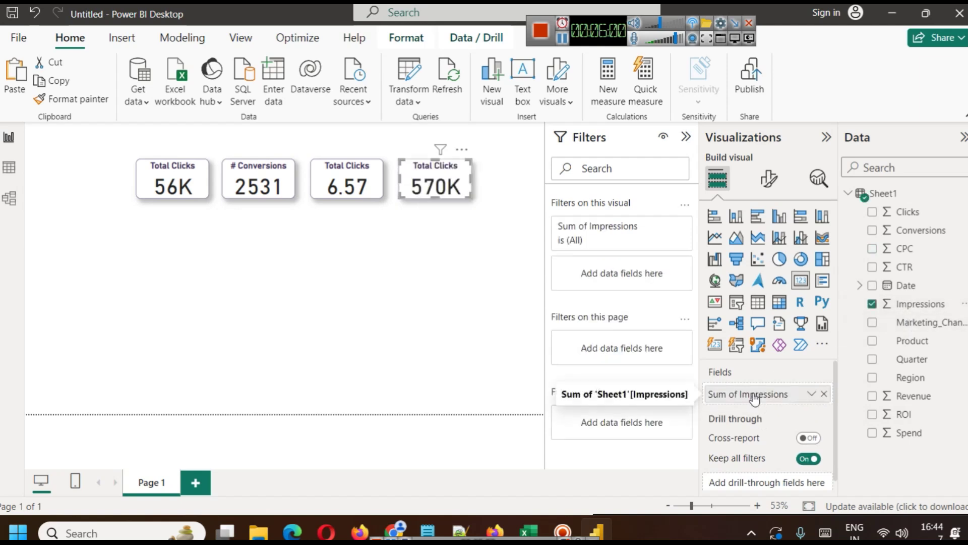
pyautogui.click(810, 393)
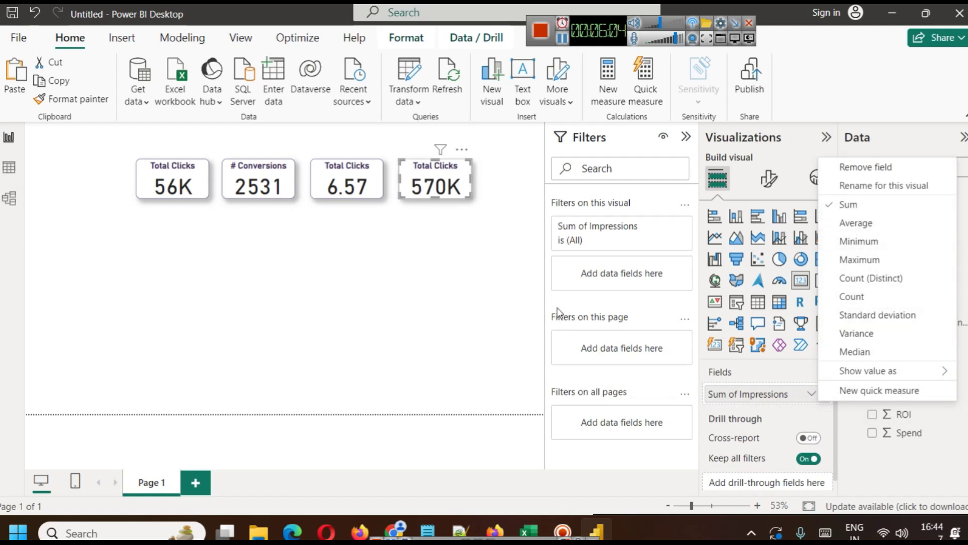
pyautogui.click(443, 269)
# Change the title text of the CPC card to "Average CPC".
pyautogui.click(348, 186)
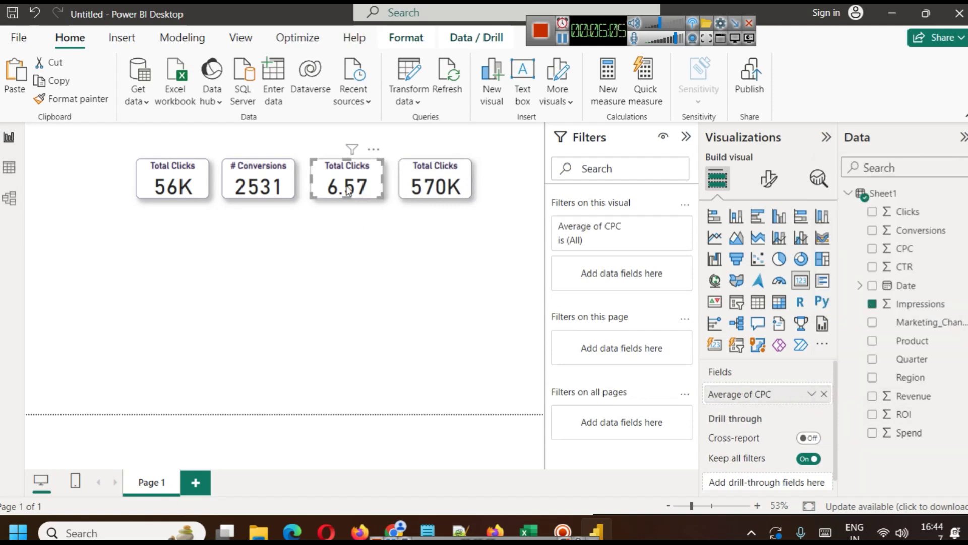
pyautogui.click(769, 178)
pyautogui.click(768, 246)
pyautogui.click(818, 315)
pyautogui.click(727, 315)
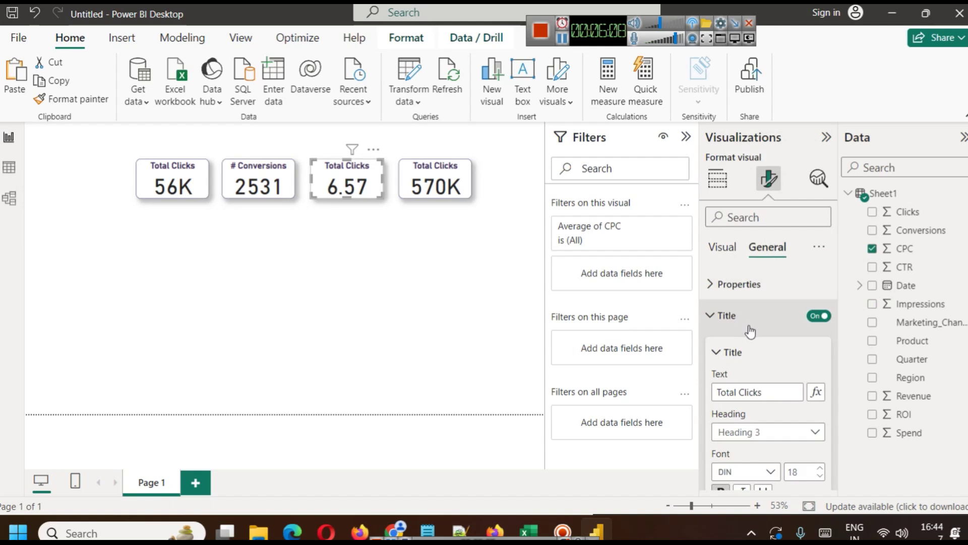
pyautogui.tripleClick(747, 392)
pyautogui.write('Average CPC')
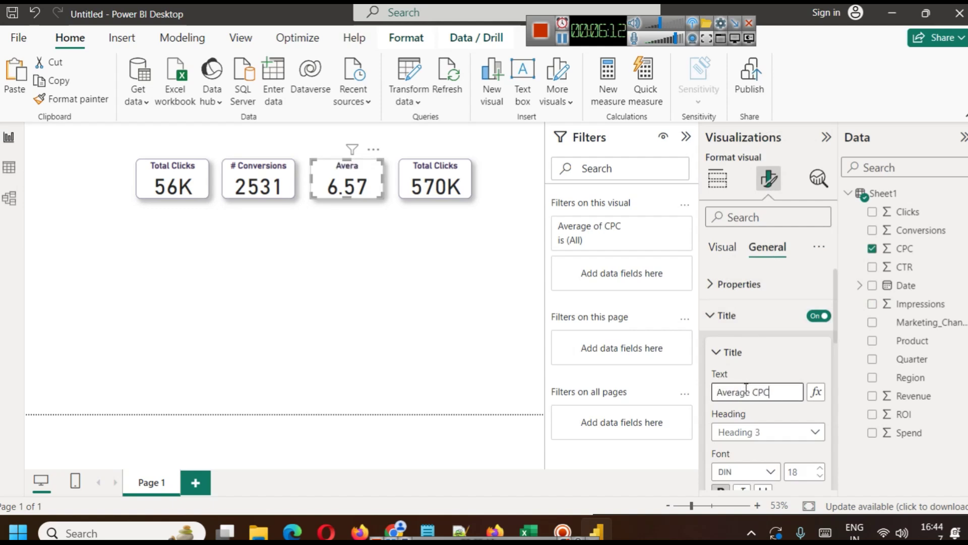
pyautogui.click(528, 336)
# Change the title text of the Impressions card to "# Impressions".
pyautogui.click(426, 184)
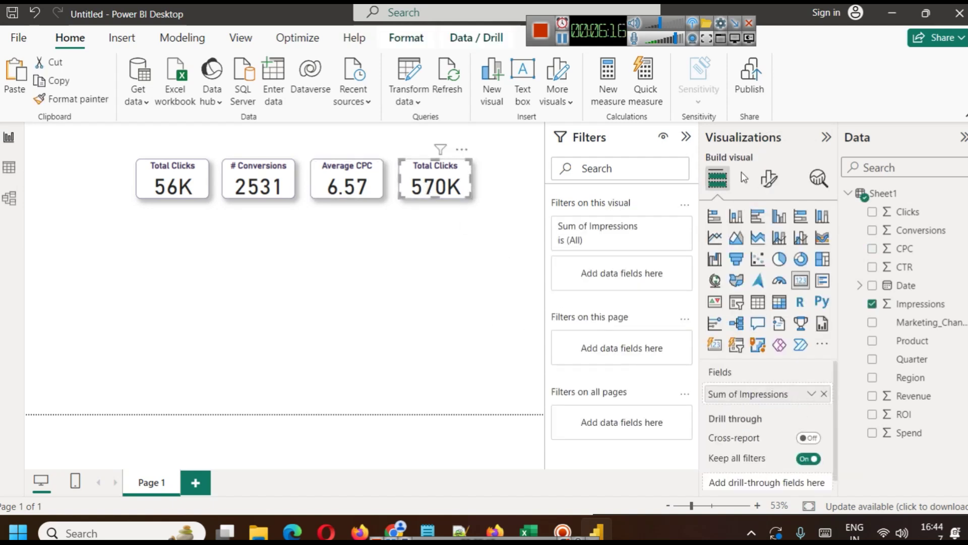
pyautogui.click(769, 178)
pyautogui.click(765, 247)
pyautogui.click(754, 329)
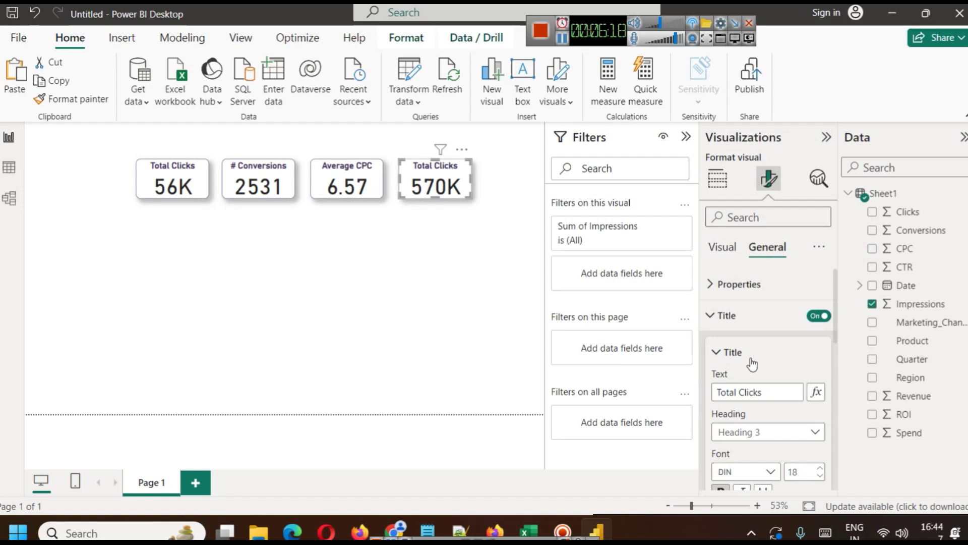
pyautogui.doubleClick(754, 392)
pyautogui.write('Impression')
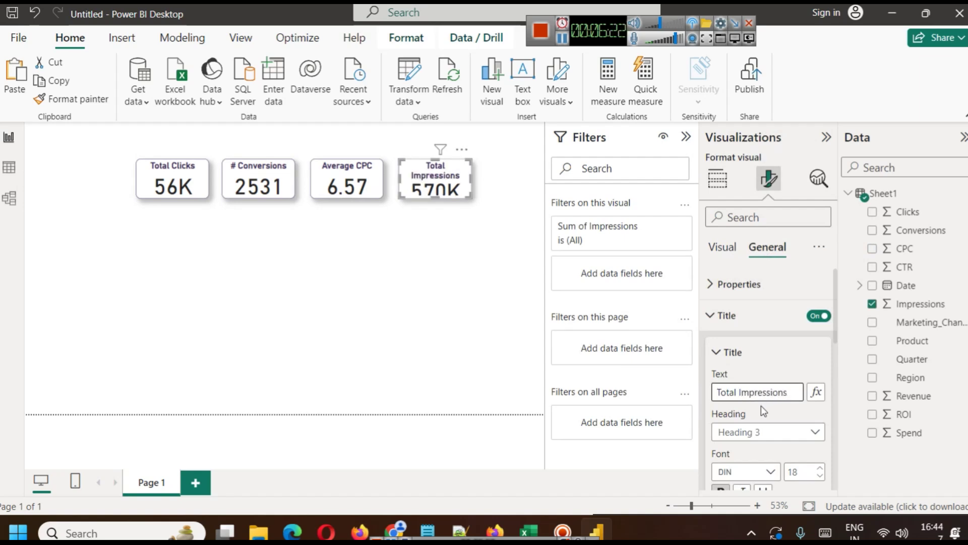
pyautogui.doubleClick(719, 392)
pyautogui.write('#')
pyautogui.click(463, 275)
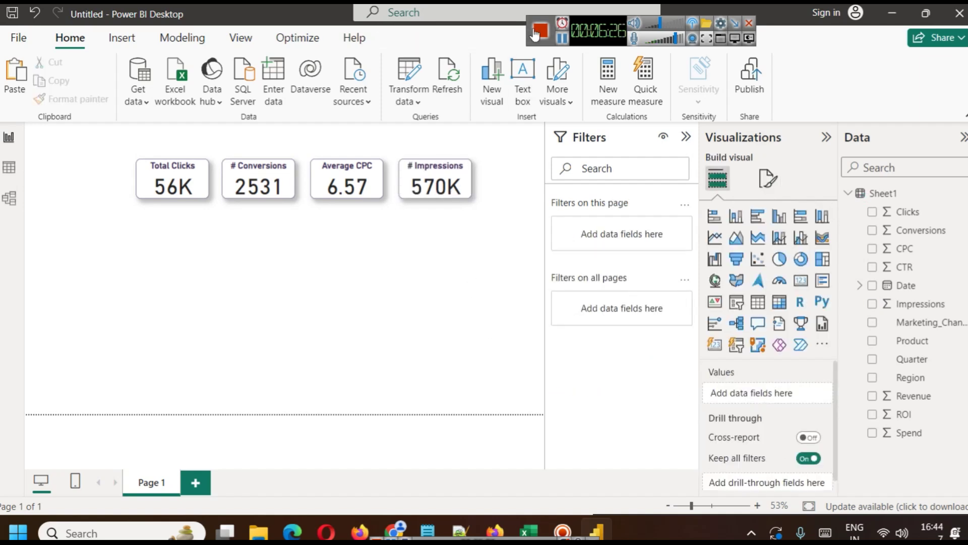
# Shift the row of four cards slightly left and place a copy of the # Impressions card at its right end.
pyautogui.moveTo(126, 147); pyautogui.dragTo(476, 236)
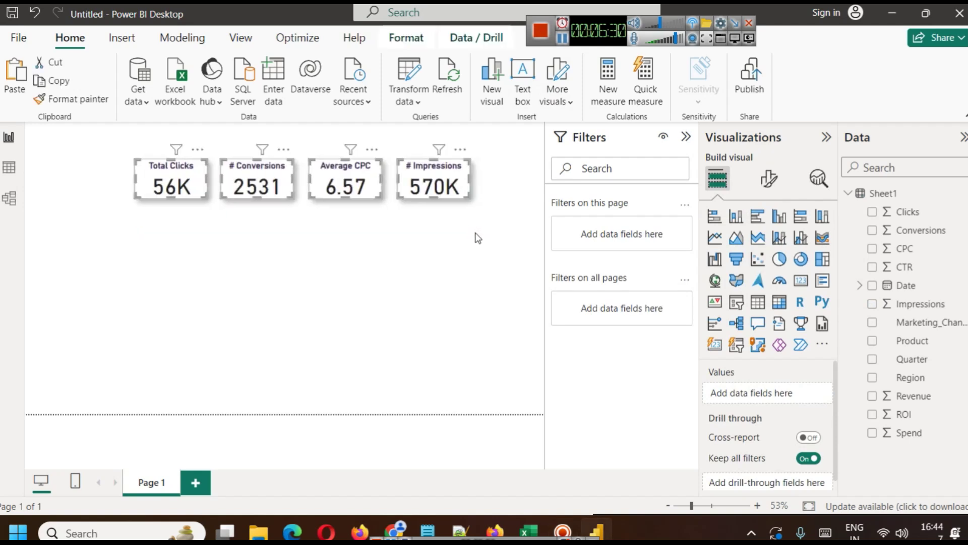
pyautogui.click(431, 191)
pyautogui.moveTo(429, 184); pyautogui.dragTo(501, 187)
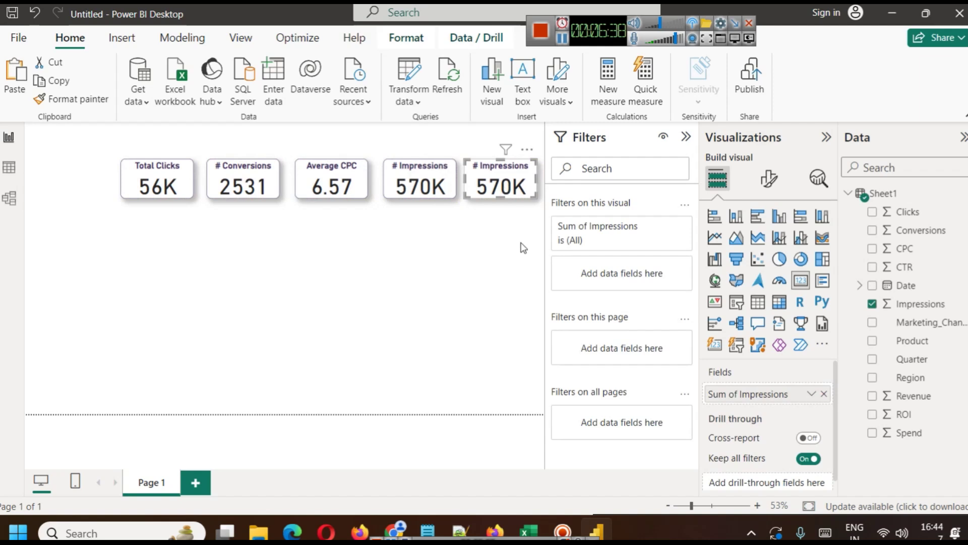
# Replace the Impressions field in the fifth card with Revenue.
pyautogui.moveTo(814, 395); pyautogui.dragTo(824, 400)
pyautogui.moveTo(923, 401); pyautogui.dragTo(784, 393)
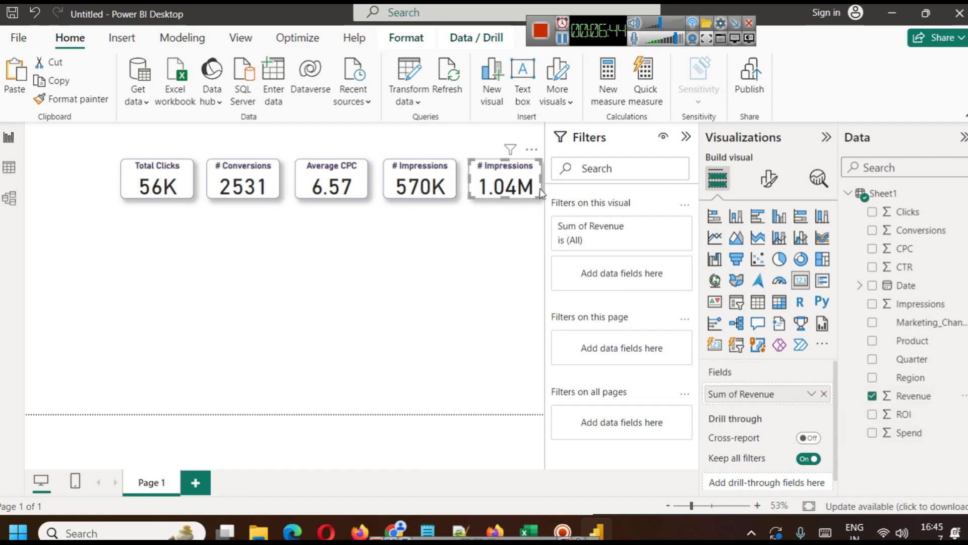
# Change the title text of the fifth card, which holds the Revenue field, to "Revenue".
pyautogui.click(769, 180)
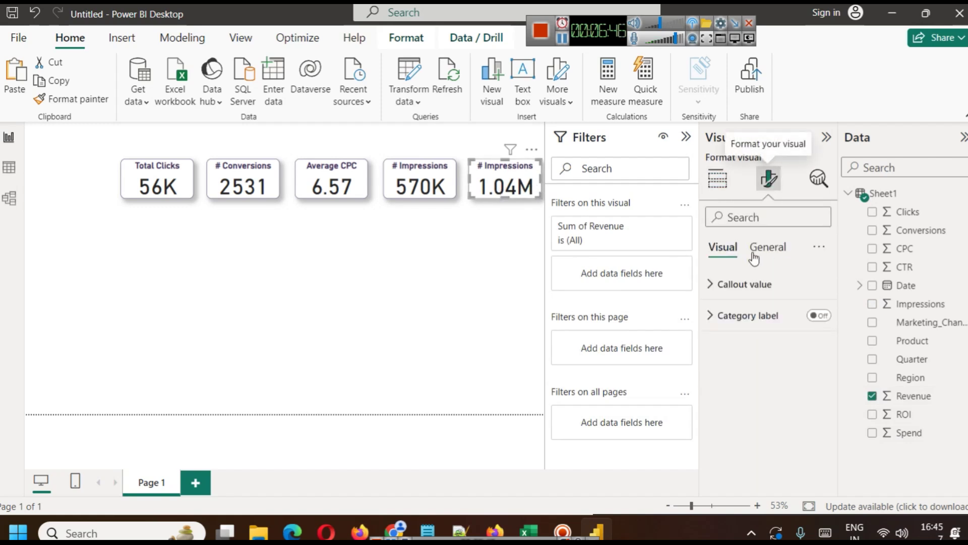
pyautogui.click(769, 252)
pyautogui.click(740, 287)
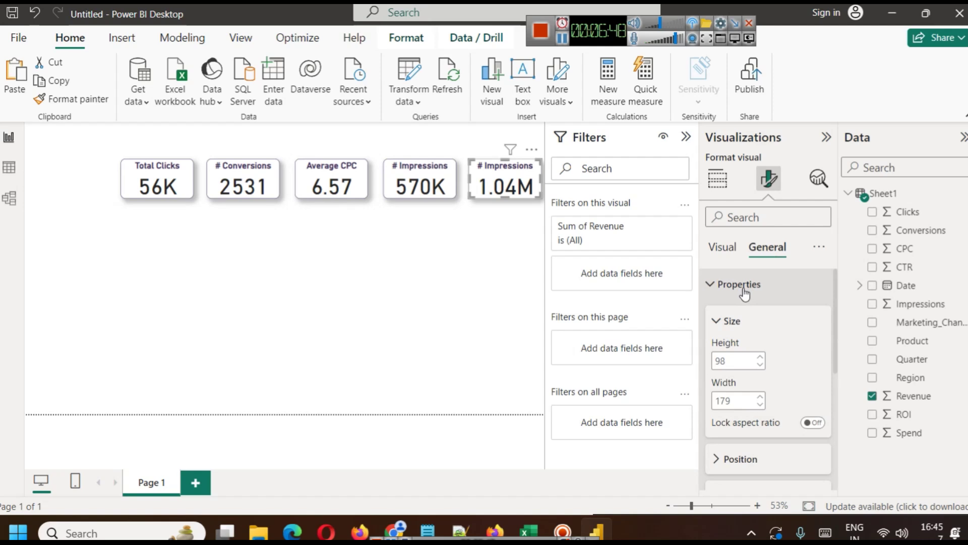
pyautogui.click(735, 284)
pyautogui.click(748, 317)
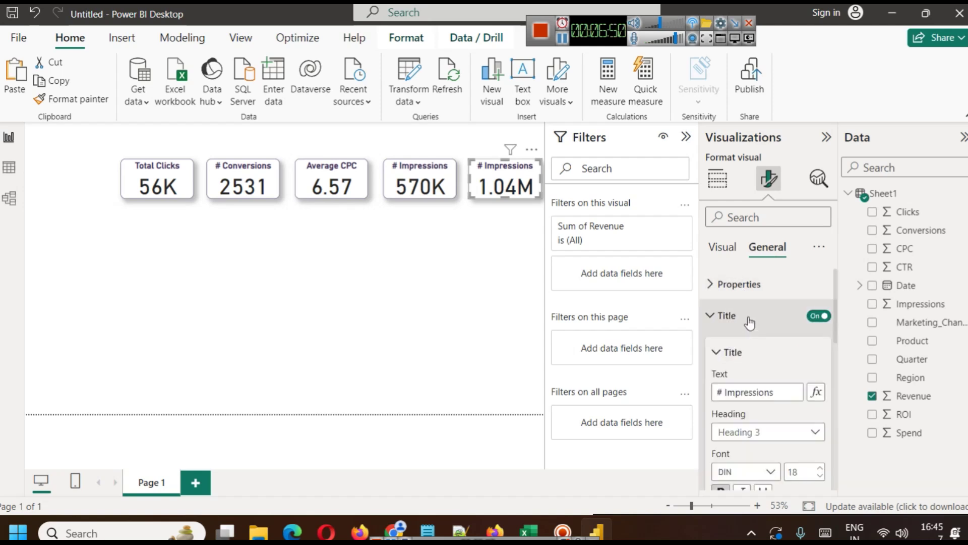
pyautogui.click(738, 390)
pyautogui.doubleClick(738, 389)
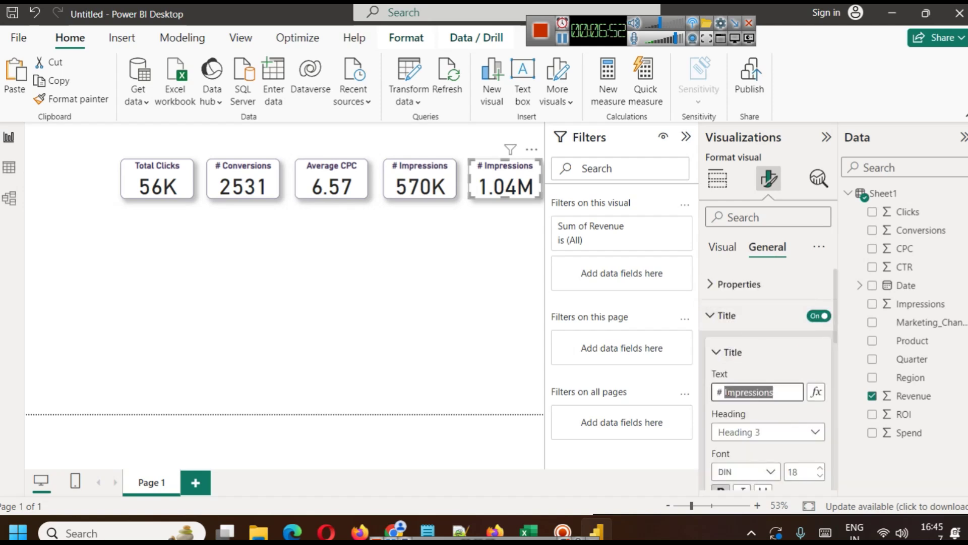
pyautogui.write('Revenue')
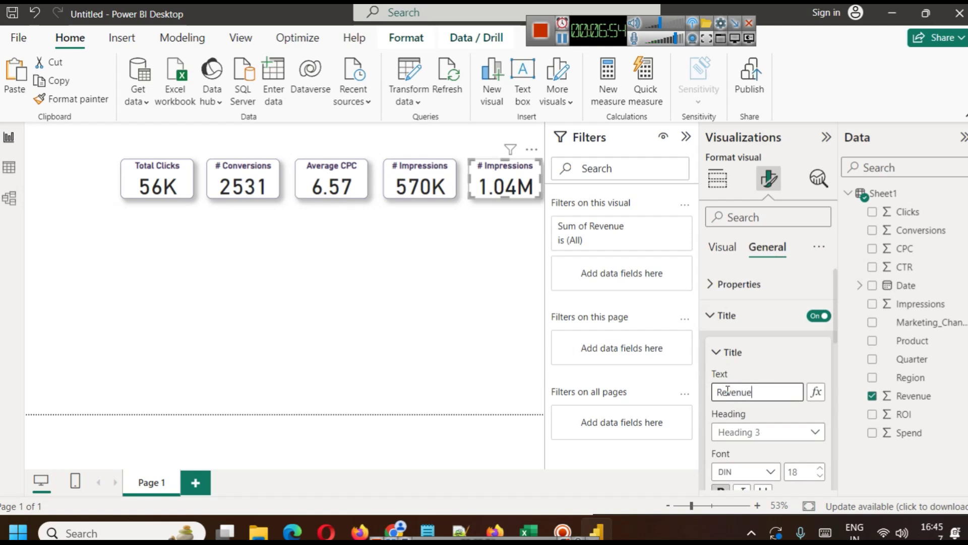
pyautogui.press('Return')
pyautogui.click(402, 274)
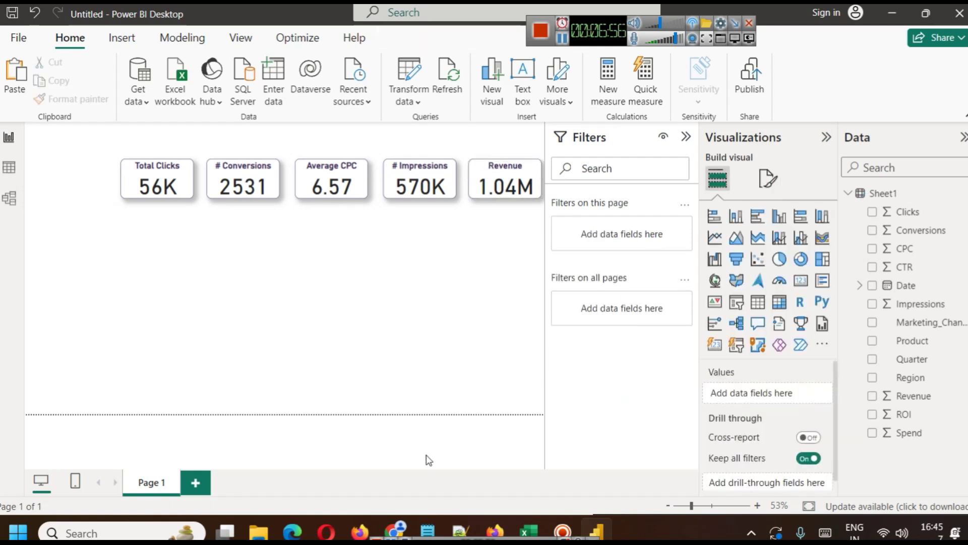
# Switch to the dataset page in Chrome, examine the CTR, CPC and ROI formulas, and return to Power BI.
pyautogui.click(393, 457)
pyautogui.scroll(9, 458, 294)
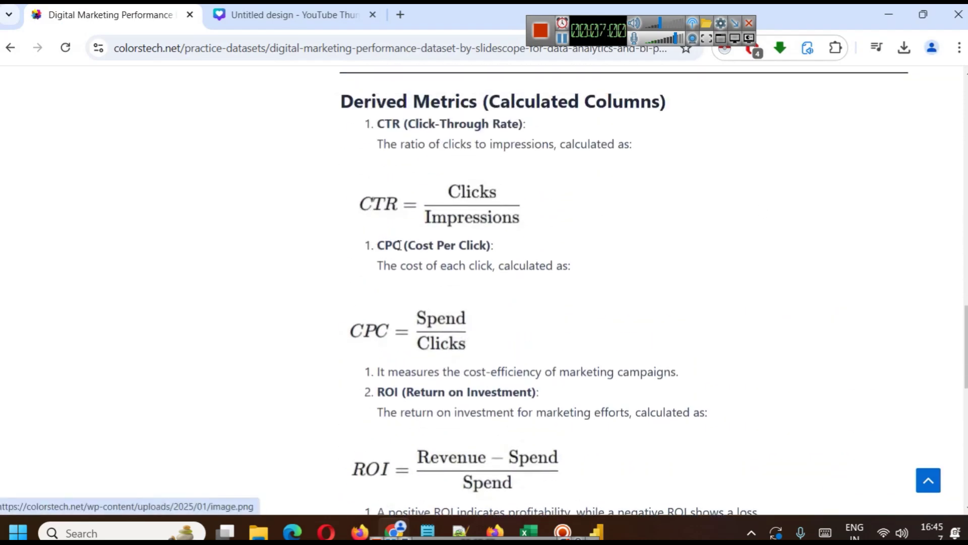
pyautogui.scroll(-2, 384, 239)
pyautogui.scroll(-3, 446, 202)
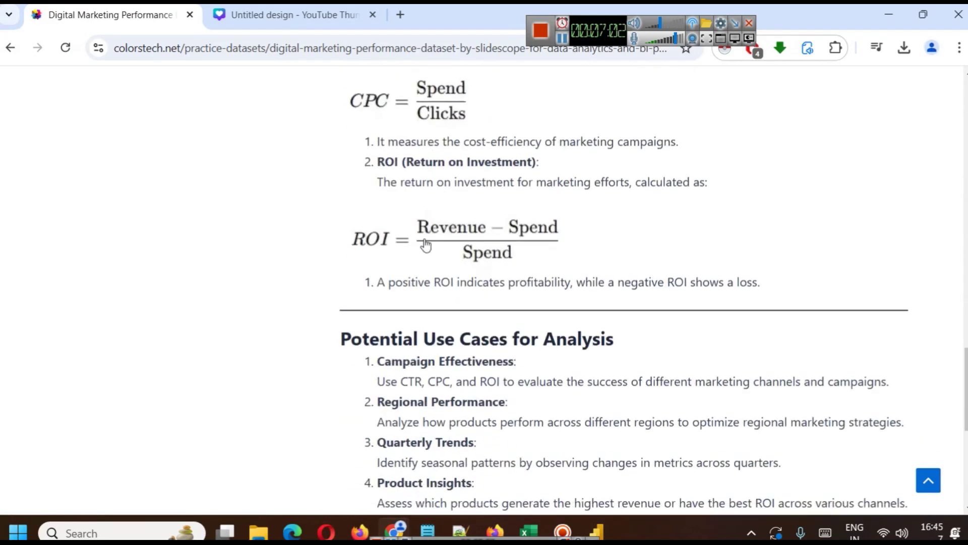
pyautogui.scroll(4, 430, 231)
pyautogui.scroll(-3, 514, 255)
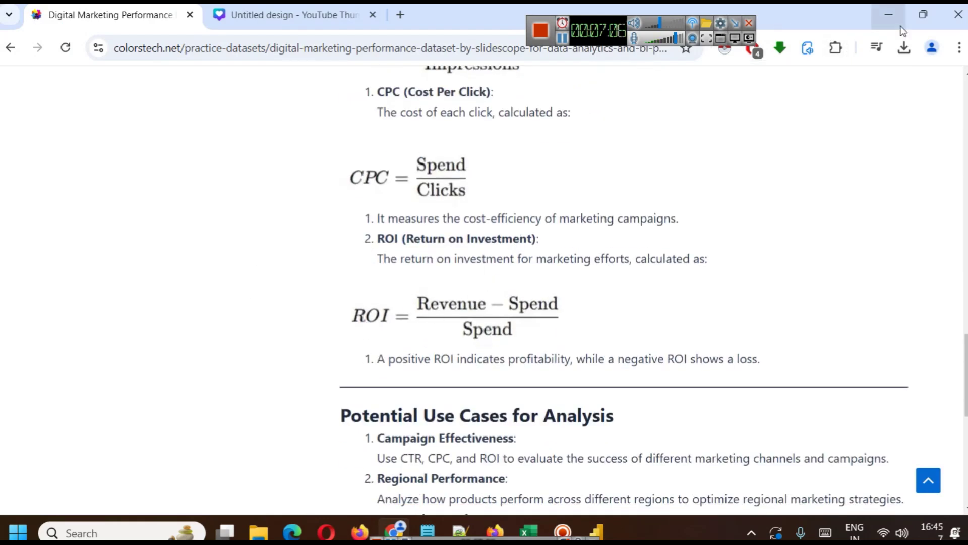
pyautogui.click(889, 15)
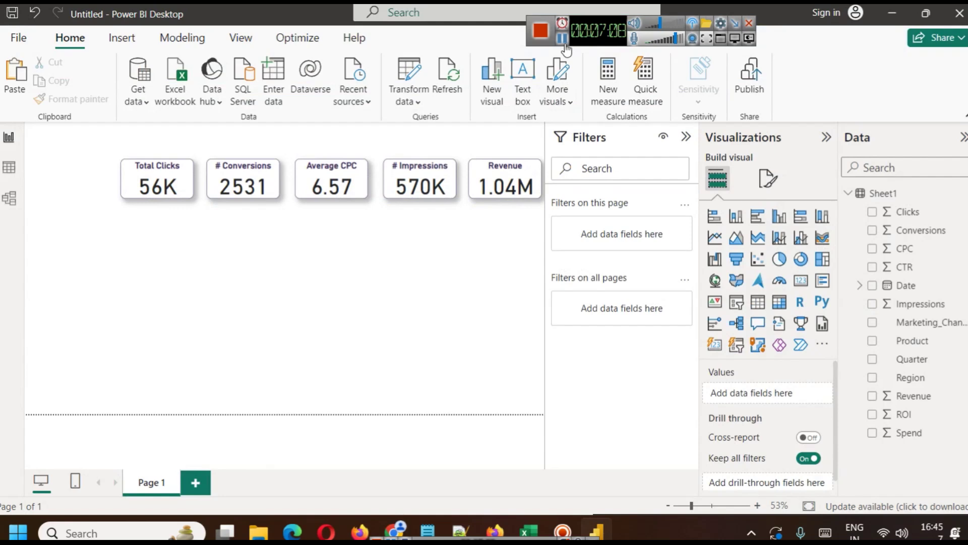
# Move the Revenue card to the start of the row and shift the Total Clicks card closer beside it.
pyautogui.moveTo(499, 167); pyautogui.dragTo(49, 174)
pyautogui.moveTo(152, 172)
pyautogui.mouseDown()
pyautogui.moveTo(130, 172)
pyautogui.moveTo(142, 171)
pyautogui.mouseUp()
pyautogui.click(75, 171)
pyautogui.click(157, 180)
pyautogui.press('Left')
pyautogui.press('Left')
# Shift the # Conversions, Average CPC and # Impressions cards left to close the gaps in the row.
pyautogui.click(219, 176)
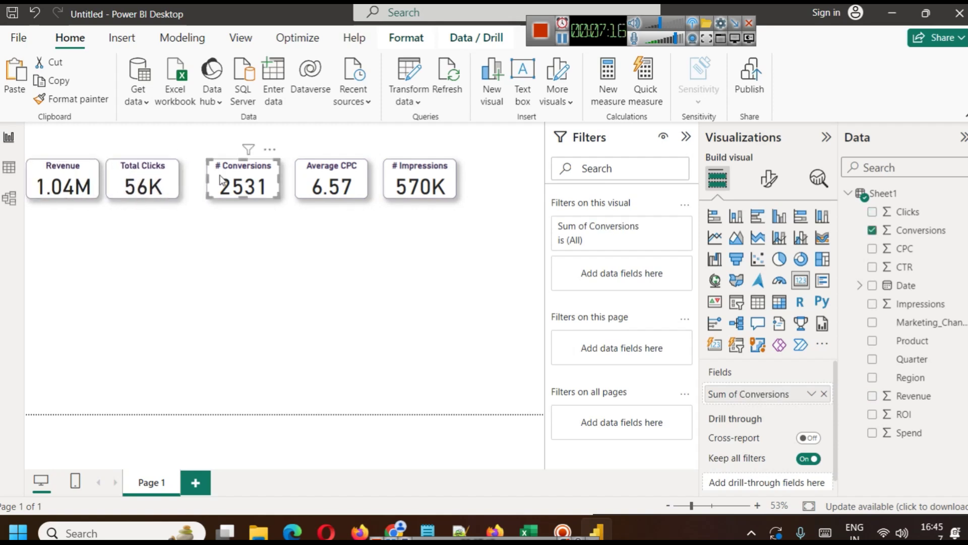
pyautogui.press('Left')
pyautogui.press('Left')
pyautogui.press('Left')
pyautogui.press('Left')
pyautogui.press('Left')
pyautogui.press('Left')
pyautogui.press('Left')
pyautogui.moveTo(330, 194); pyautogui.dragTo(306, 193)
pyautogui.moveTo(401, 188); pyautogui.dragTo(372, 187)
pyautogui.click(419, 245)
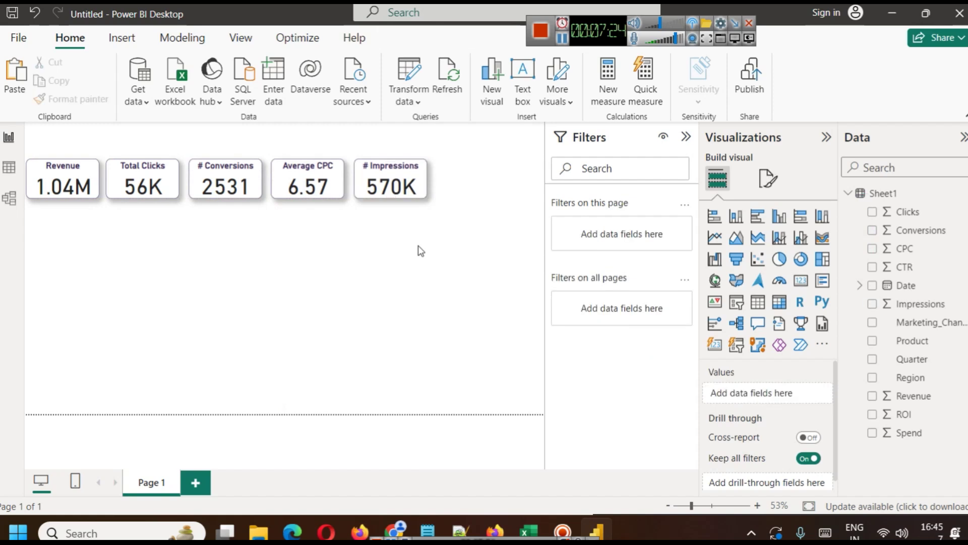
# Duplicate the # Impressions card and place the copy at the right end of the card row.
pyautogui.click(396, 183)
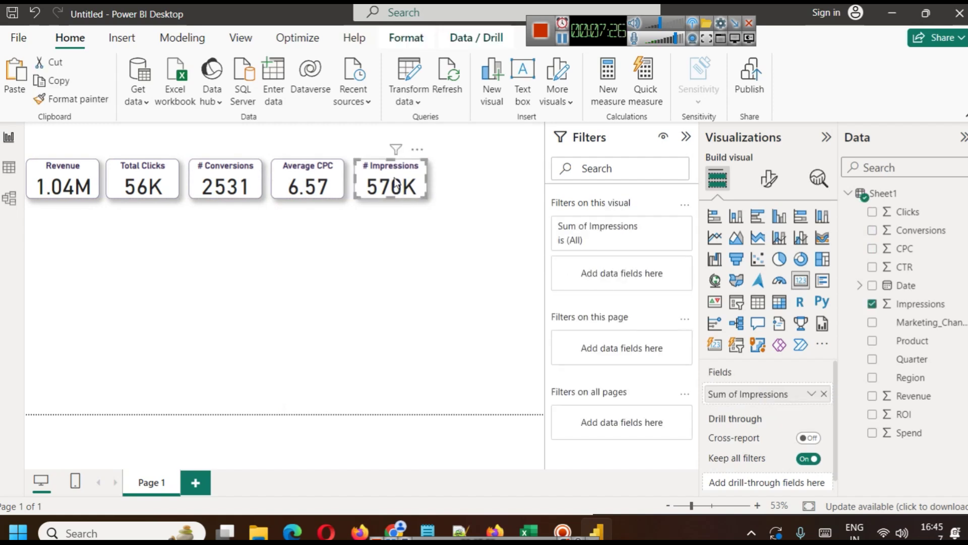
pyautogui.hotkey('ctrl', 'c')
pyautogui.hotkey('ctrl', 'v')
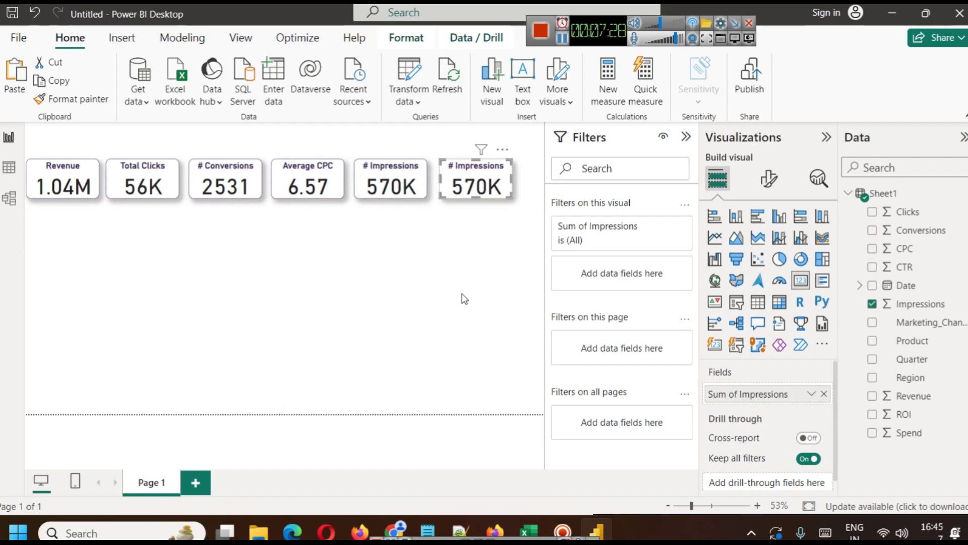
pyautogui.click(464, 298)
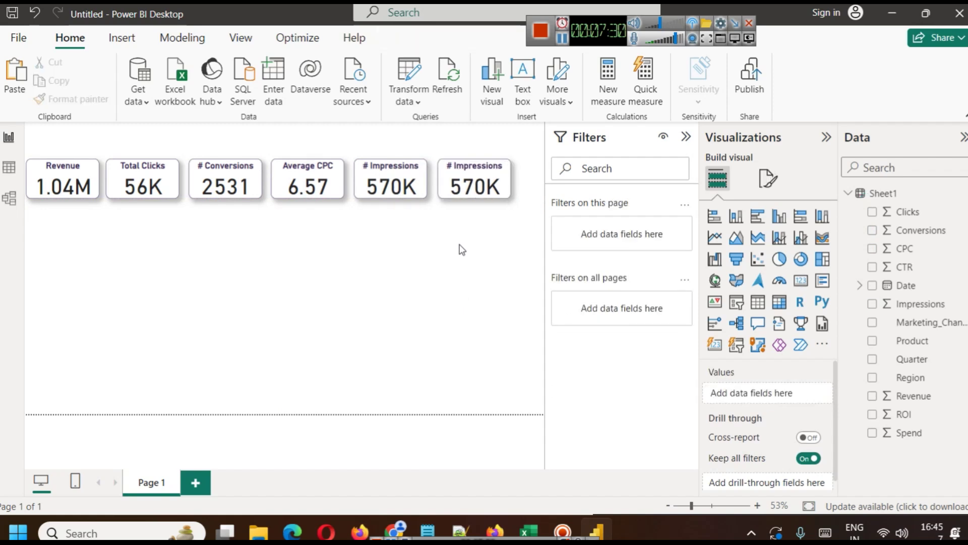
# Replace the Impressions field in the sixth card with Spend.
pyautogui.click(477, 187)
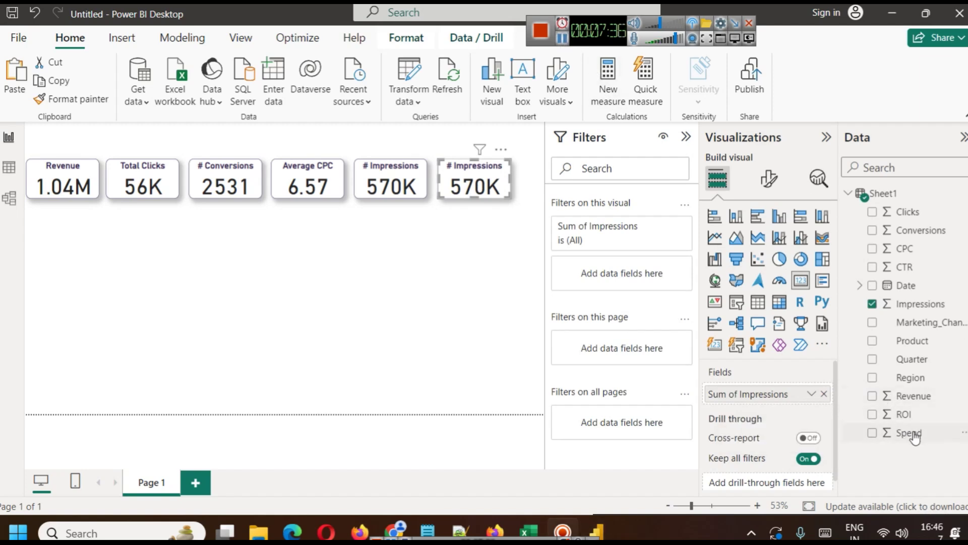
pyautogui.click(824, 394)
pyautogui.moveTo(865, 432); pyautogui.dragTo(772, 395)
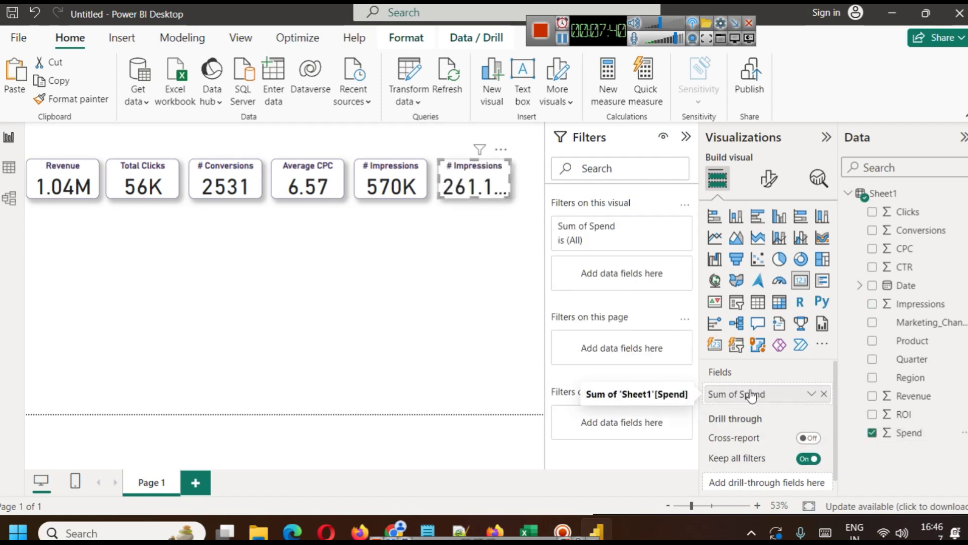
# Change the title text of the Spend card to "Total Spend".
pyautogui.click(769, 179)
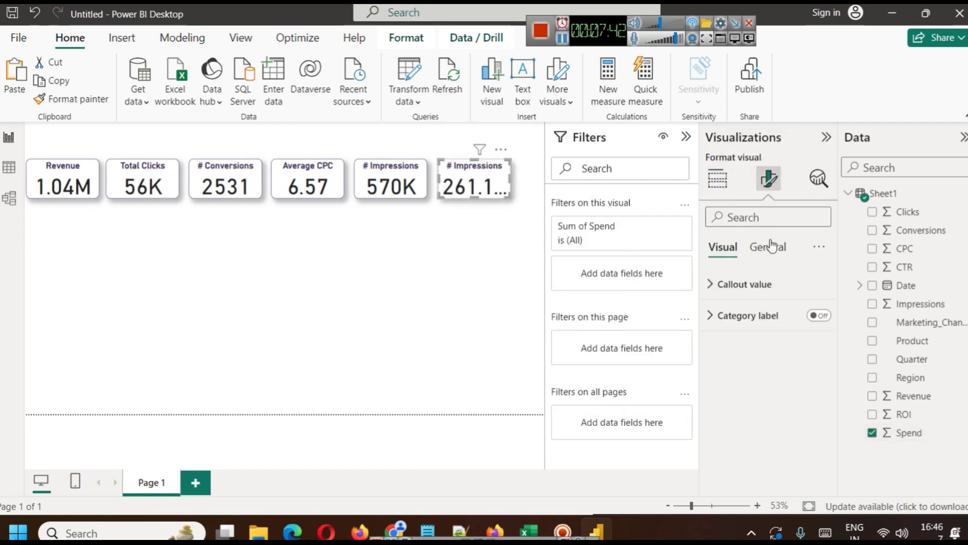
pyautogui.click(766, 247)
pyautogui.click(751, 322)
pyautogui.tripleClick(742, 393)
pyautogui.write('Ttoal S')
pyautogui.write('p')
pyautogui.tripleClick(742, 392)
pyautogui.write('Total Spe')
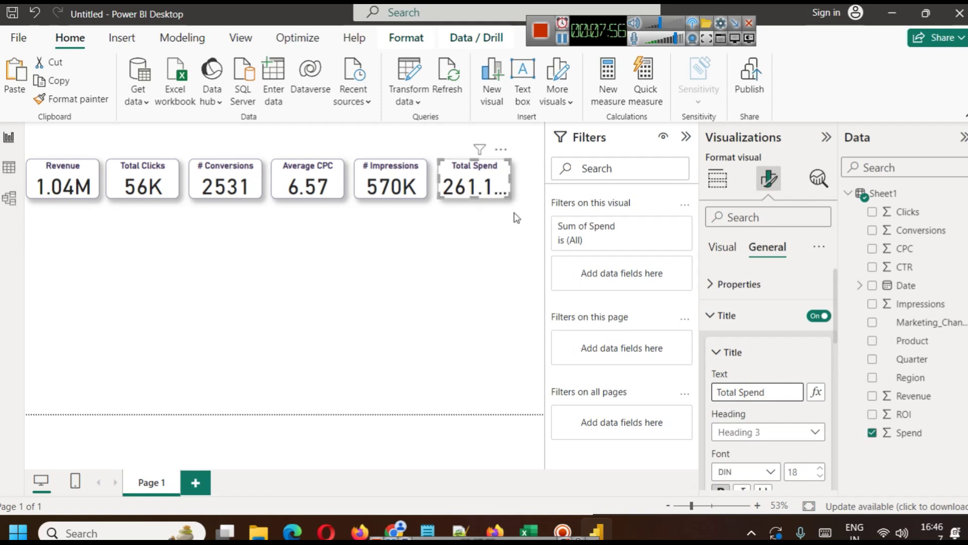
# Set the display units of the Total Spend card's callout value to Millions.
pyautogui.click(723, 246)
pyautogui.click(744, 284)
pyautogui.scroll(-2, 761, 368)
pyautogui.click(762, 366)
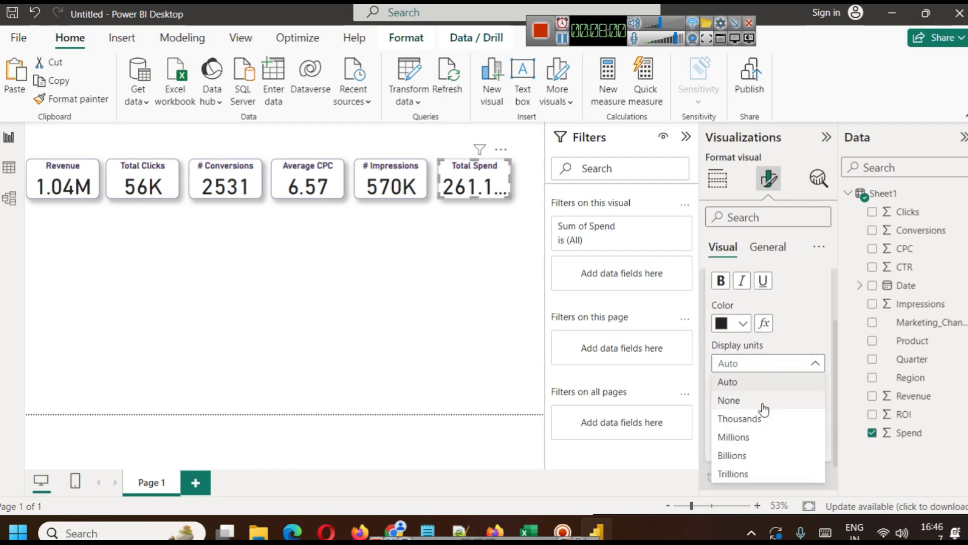
pyautogui.click(764, 418)
pyautogui.click(758, 365)
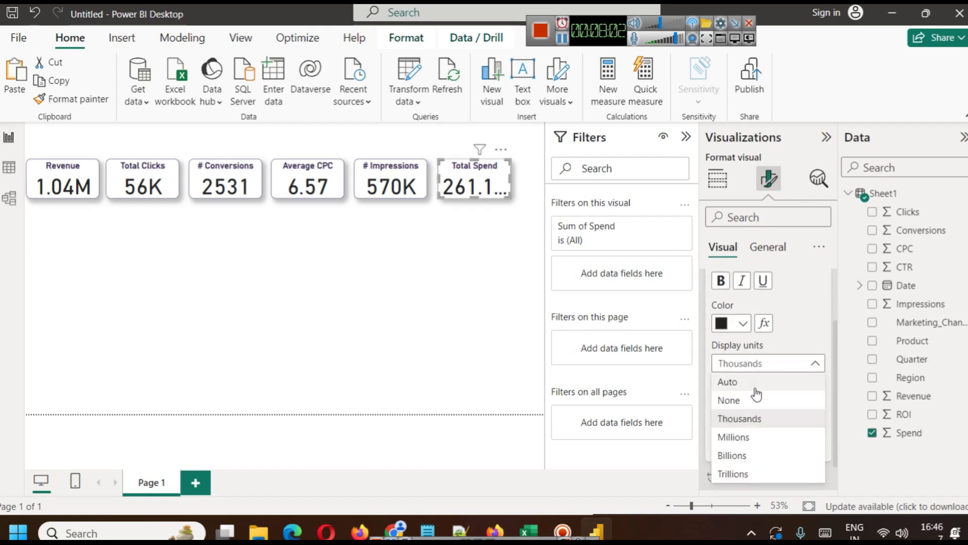
pyautogui.click(738, 435)
pyautogui.click(400, 305)
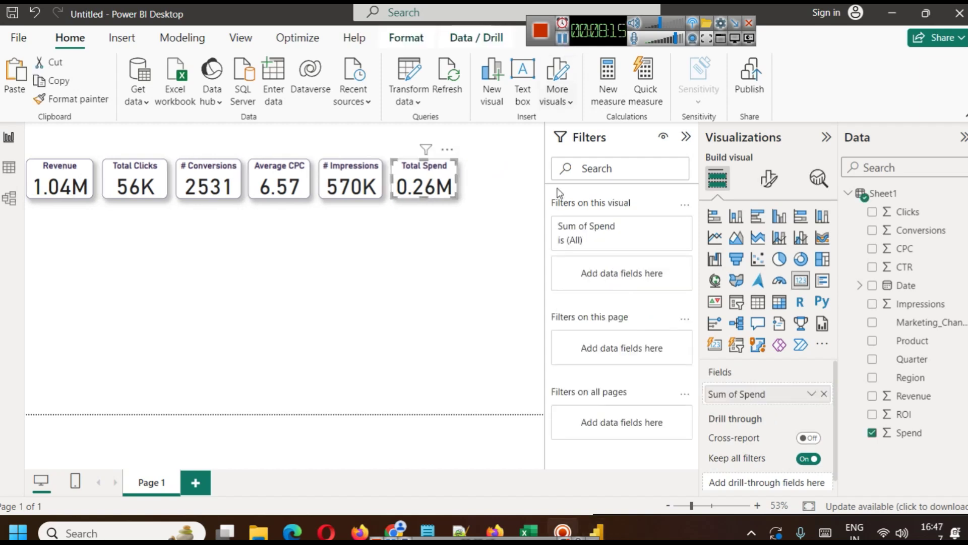
pyautogui.click(512, 299)
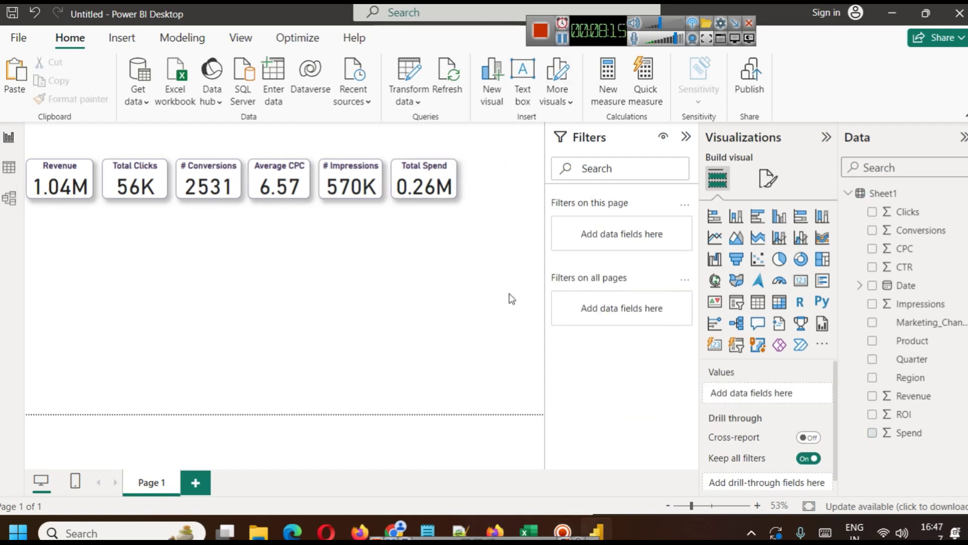
# Duplicate the Total Spend card and place the copy at the right end of the card row.
pyautogui.click(445, 184)
pyautogui.hotkey('ctrl', 'c')
pyautogui.hotkey('ctrl', 'v')
pyautogui.moveTo(444, 186); pyautogui.dragTo(511, 187)
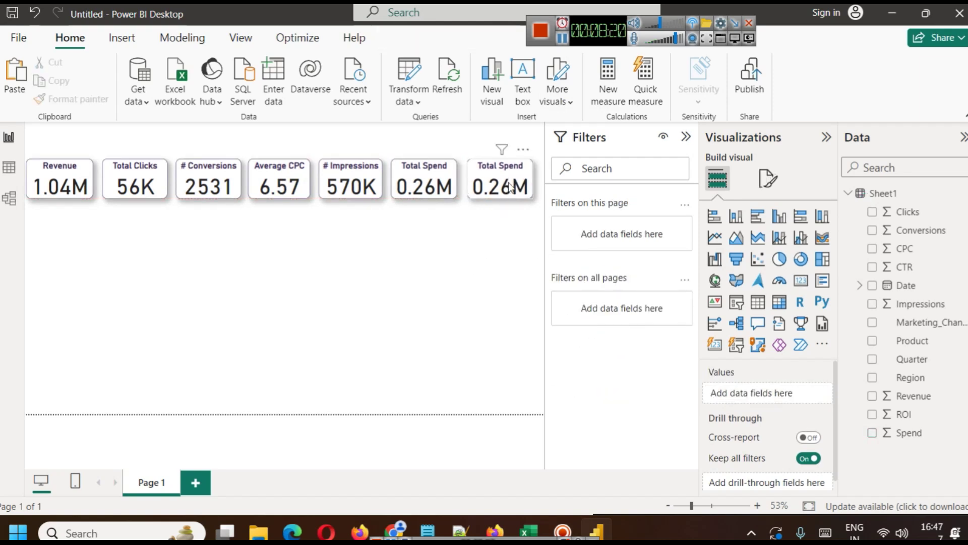
# Replace the Spend field in the seventh card with ROI, summarized as Average.
pyautogui.click(824, 394)
pyautogui.moveTo(915, 414); pyautogui.dragTo(801, 405)
pyautogui.click(812, 394)
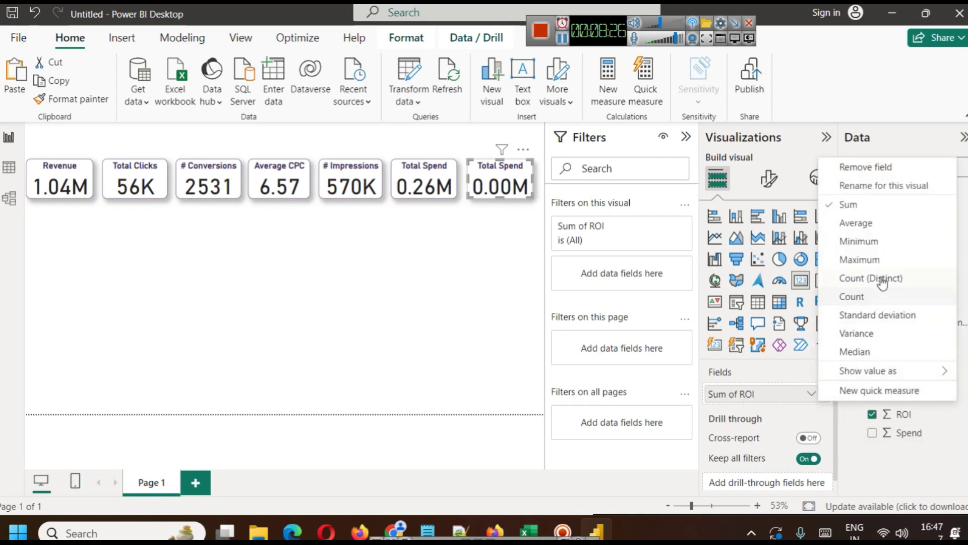
pyautogui.click(856, 224)
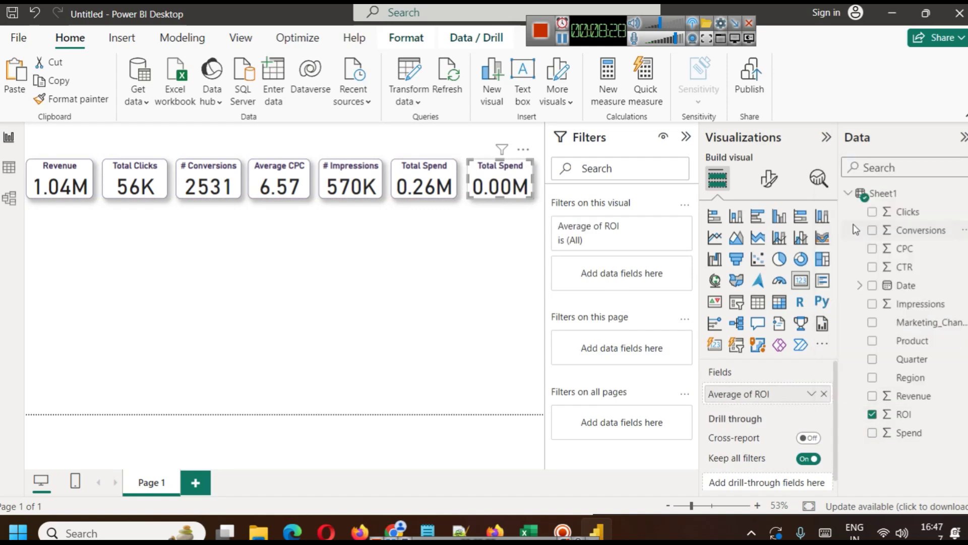
# Set the display units of the ROI card's callout value to Auto.
pyautogui.click(772, 180)
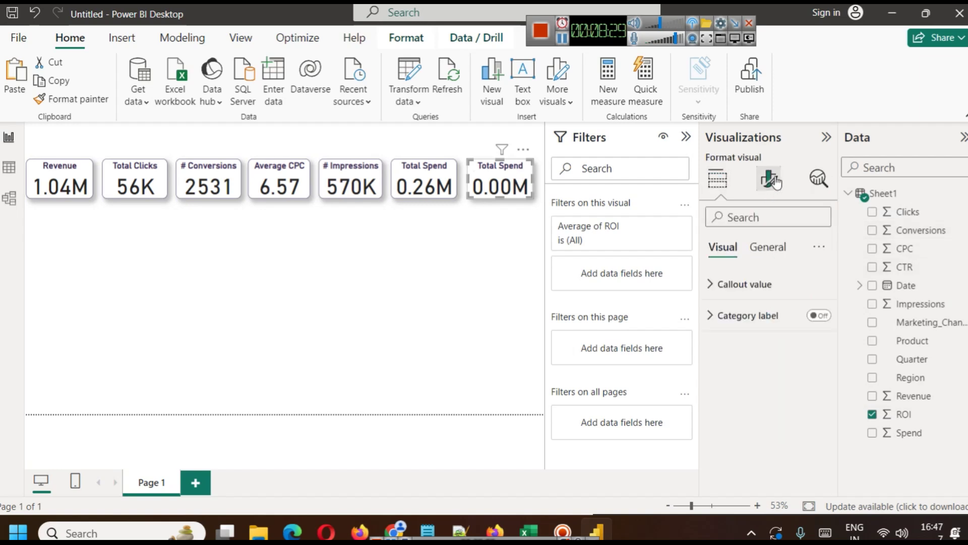
pyautogui.click(760, 284)
pyautogui.click(784, 440)
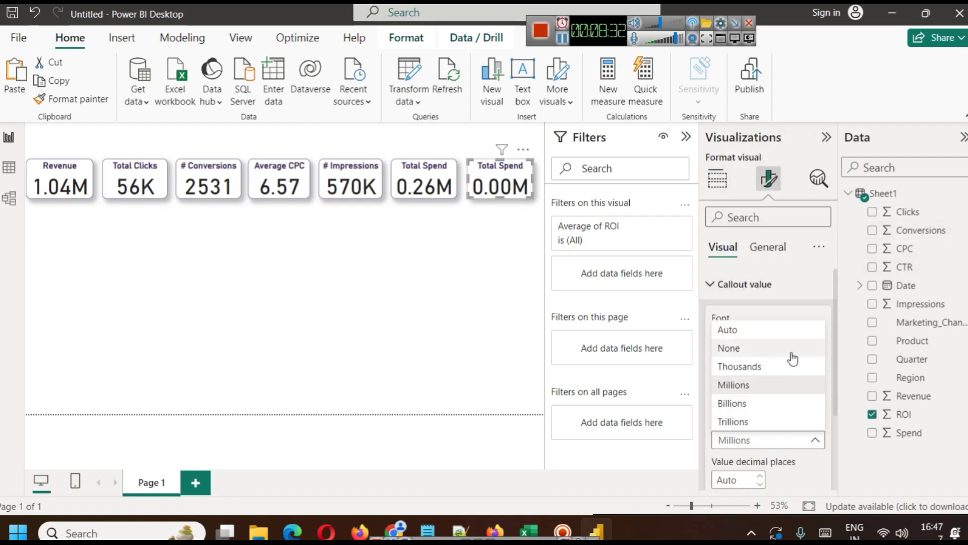
pyautogui.click(777, 330)
pyautogui.click(444, 289)
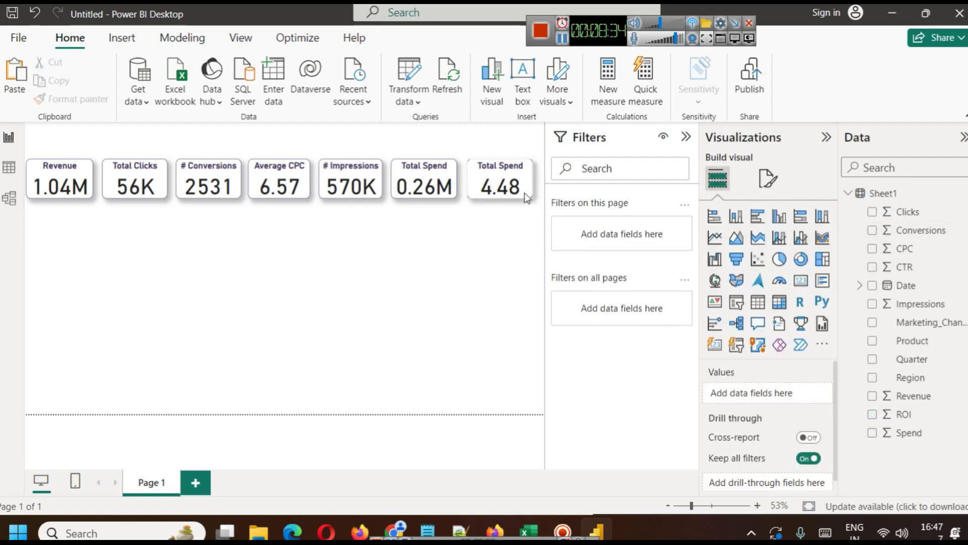
# Change the title text of the ROI card to "Avg ROI".
pyautogui.click(514, 186)
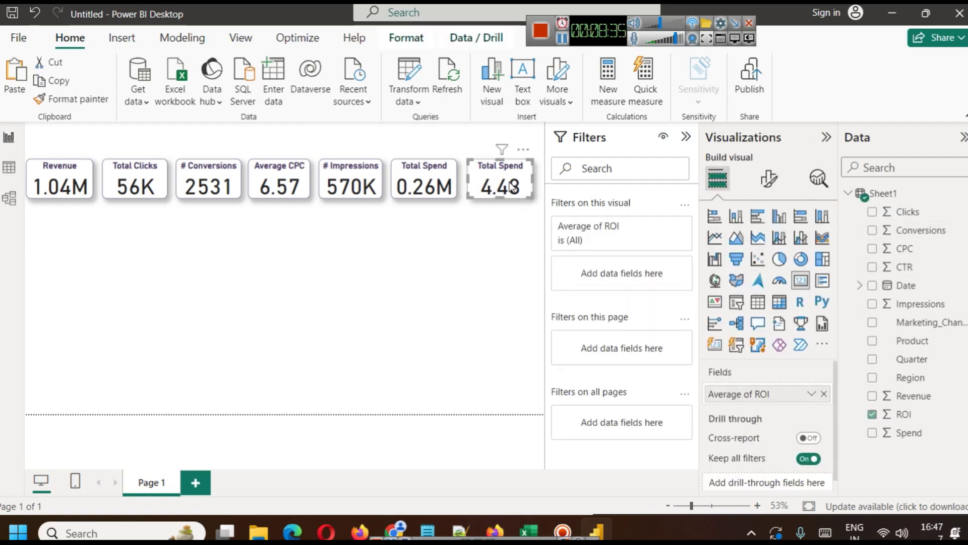
pyautogui.click(769, 178)
pyautogui.click(768, 247)
pyautogui.click(736, 310)
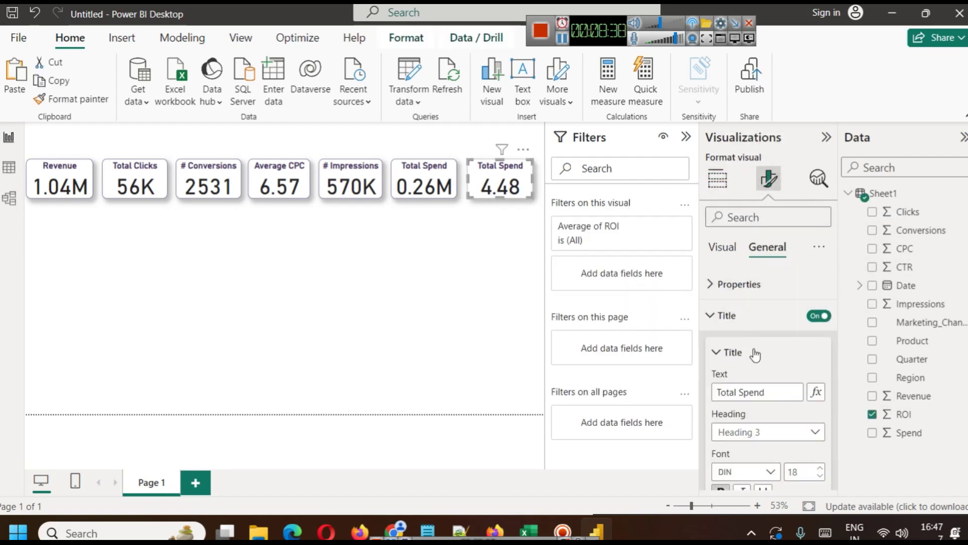
pyautogui.tripleClick(735, 391)
pyautogui.write('Avg ROI')
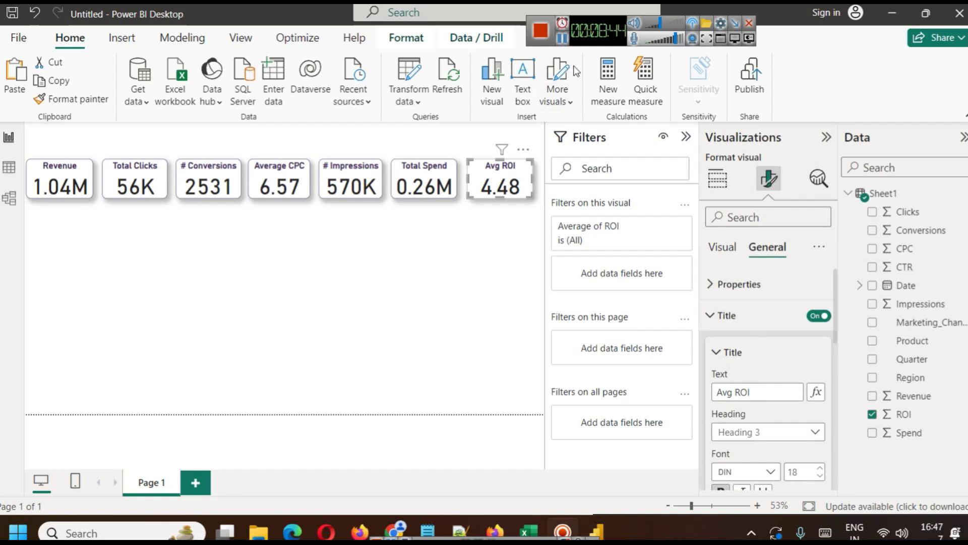
pyautogui.click(499, 290)
# Try summarizing the ROI field in the Avg ROI card as Sum.
pyautogui.click(527, 182)
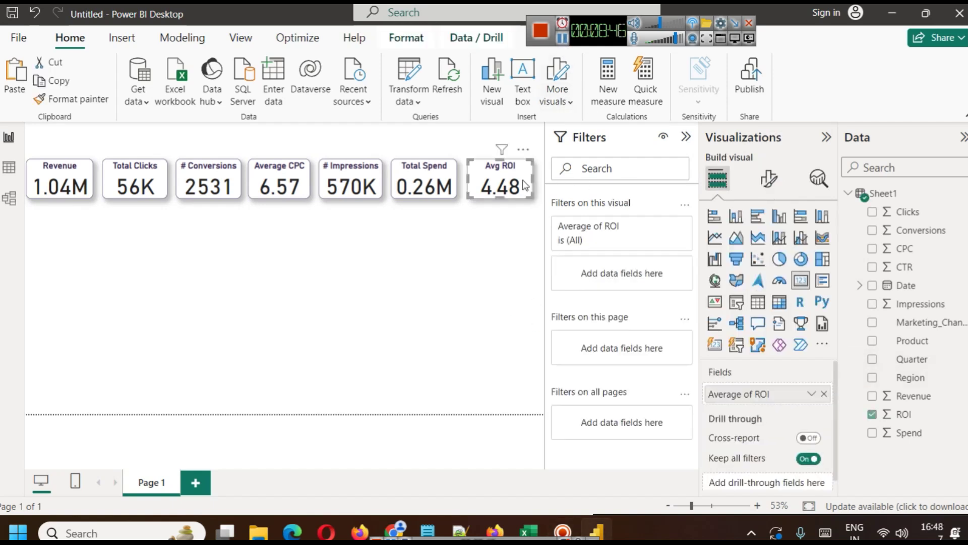
pyautogui.click(811, 394)
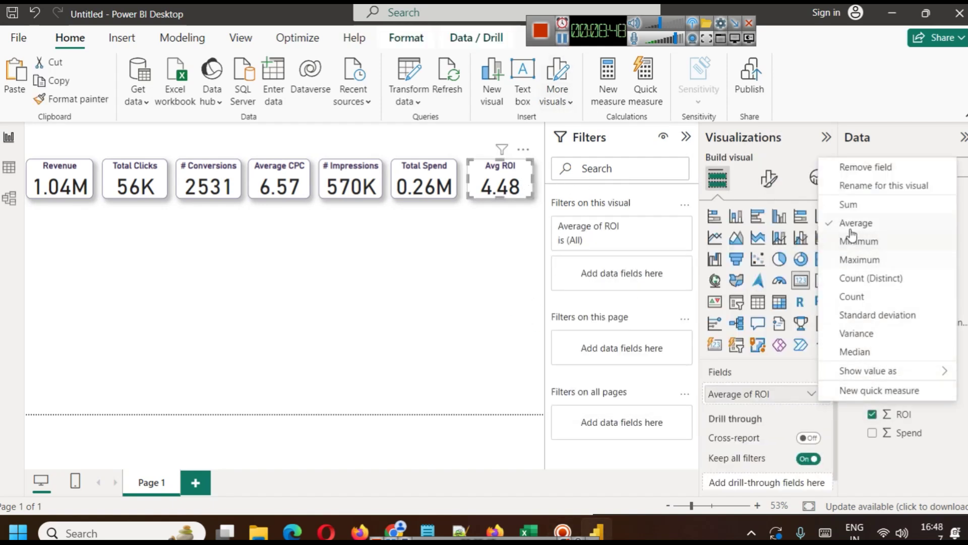
pyautogui.click(849, 206)
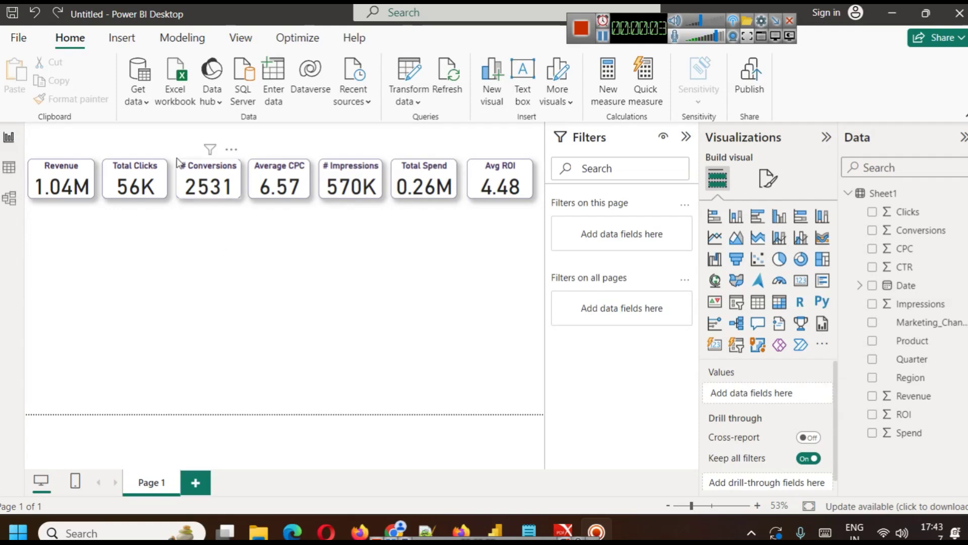
# Move the # Conversions and Average CPC cards together into a second row beneath the Revenue and Total Clicks cards.
pyautogui.moveTo(168, 142); pyautogui.dragTo(271, 230)
pyautogui.moveTo(294, 226); pyautogui.dragTo(318, 226)
pyautogui.moveTo(217, 177); pyautogui.dragTo(70, 222)
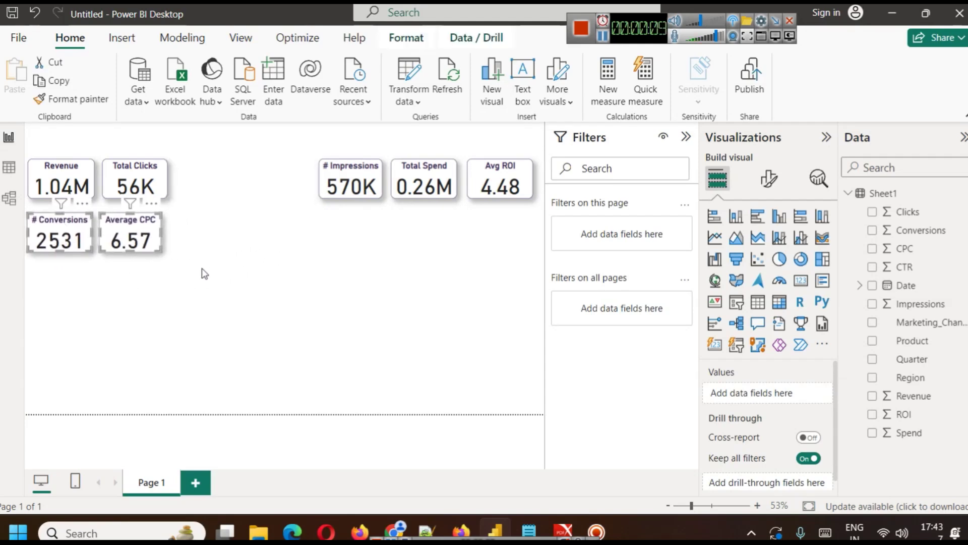
pyautogui.press('Right')
pyautogui.press('Right')
pyautogui.press('Right')
pyautogui.press('Right')
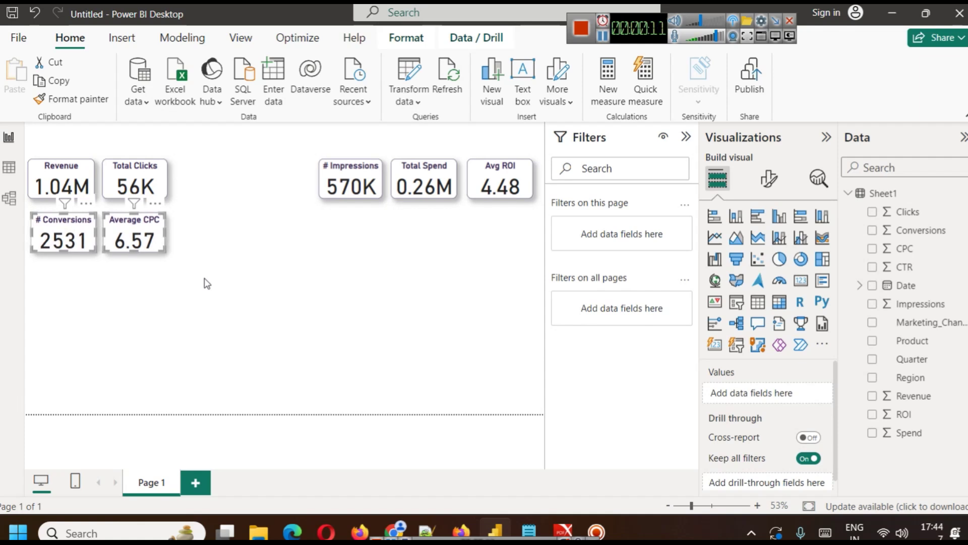
pyautogui.click(232, 279)
# Move the # Impressions and Total Spend cards together into a third row beneath # Conversions and Average CPC.
pyautogui.moveTo(292, 132); pyautogui.dragTo(462, 223)
pyautogui.moveTo(324, 180); pyautogui.dragTo(46, 286)
pyautogui.click(45, 286)
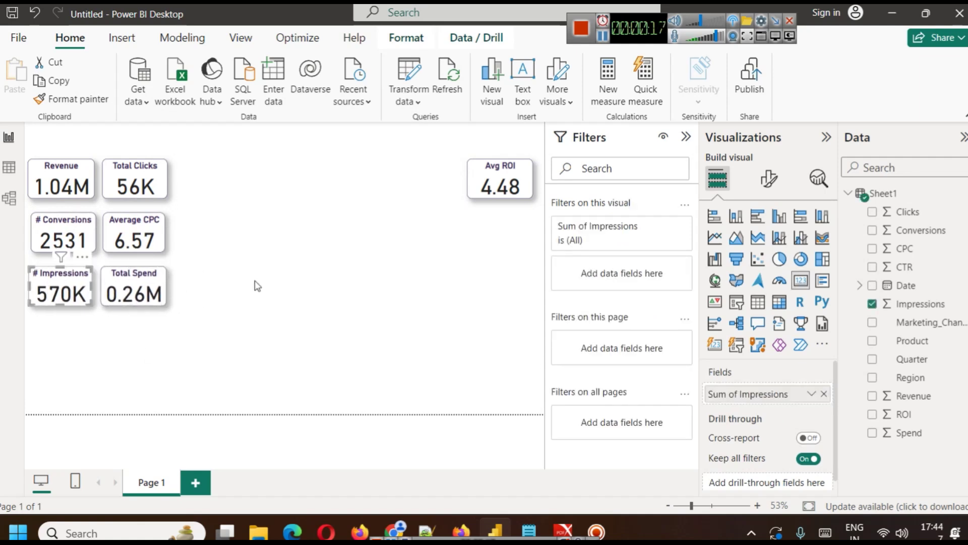
pyautogui.click(256, 281)
# Move the Avg ROI card into a fourth row beneath the # Impressions card.
pyautogui.moveTo(445, 146); pyautogui.dragTo(540, 249)
pyautogui.moveTo(477, 187); pyautogui.dragTo(38, 345)
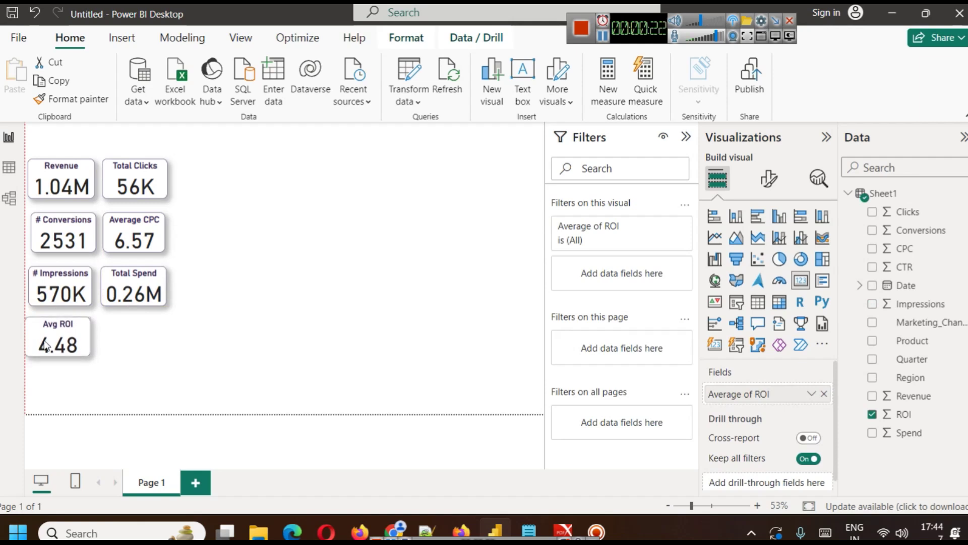
pyautogui.click(139, 358)
# Duplicate the Avg ROI card and place the copy beside it, beneath the Total Spend card.
pyautogui.click(70, 338)
pyautogui.hotkey('ctrl', 'c')
pyautogui.hotkey('ctrl', 'v')
pyautogui.moveTo(69, 343); pyautogui.dragTo(140, 339)
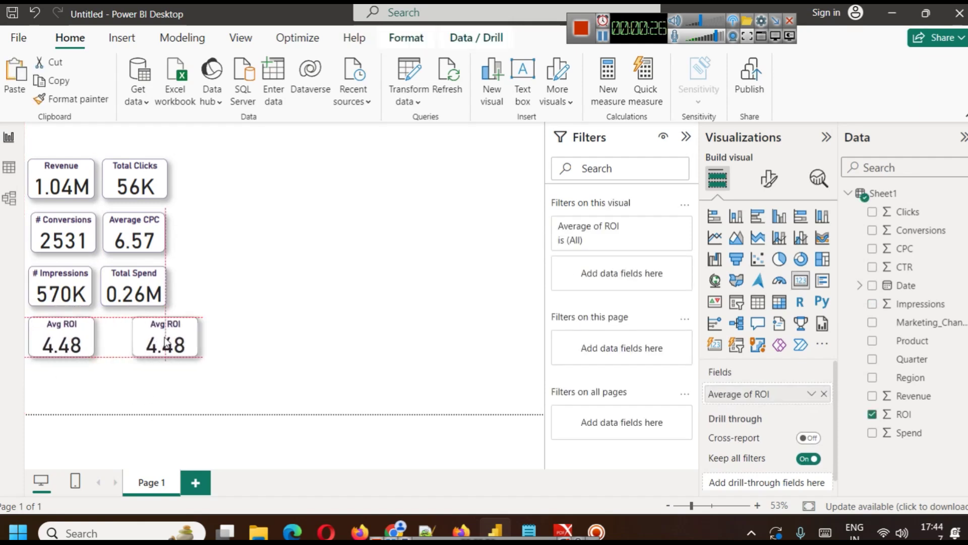
pyautogui.click(208, 354)
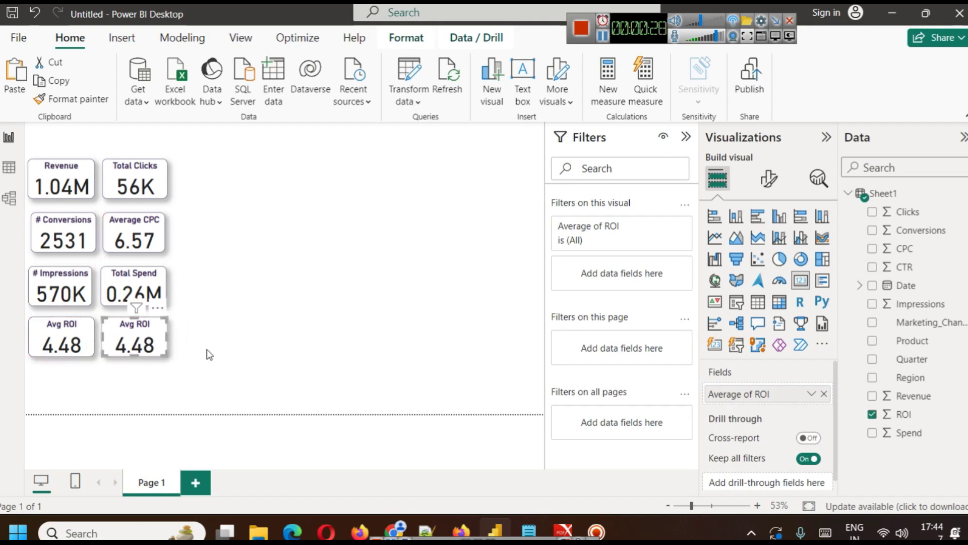
pyautogui.moveTo(908, 268); pyautogui.dragTo(755, 398)
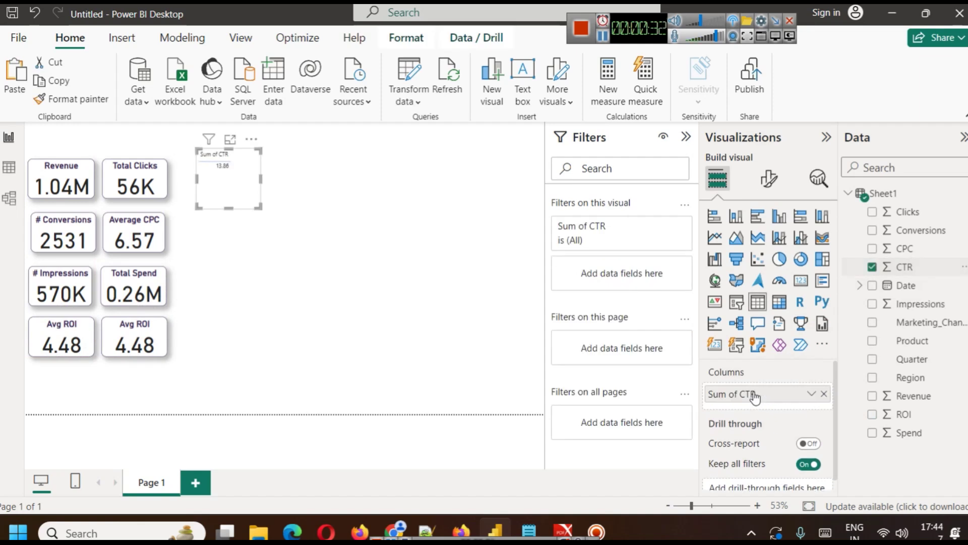
pyautogui.click(343, 285)
pyautogui.click(229, 197)
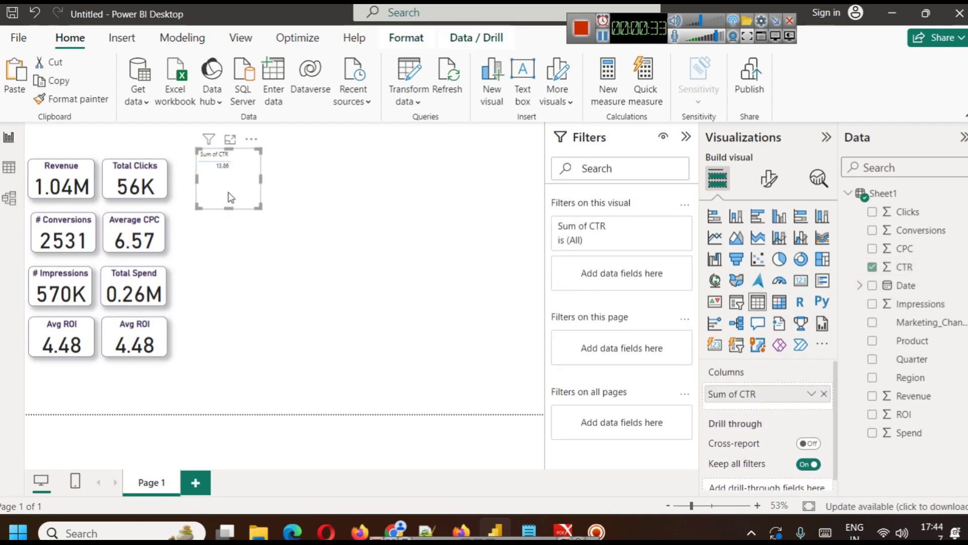
pyautogui.press('Delete')
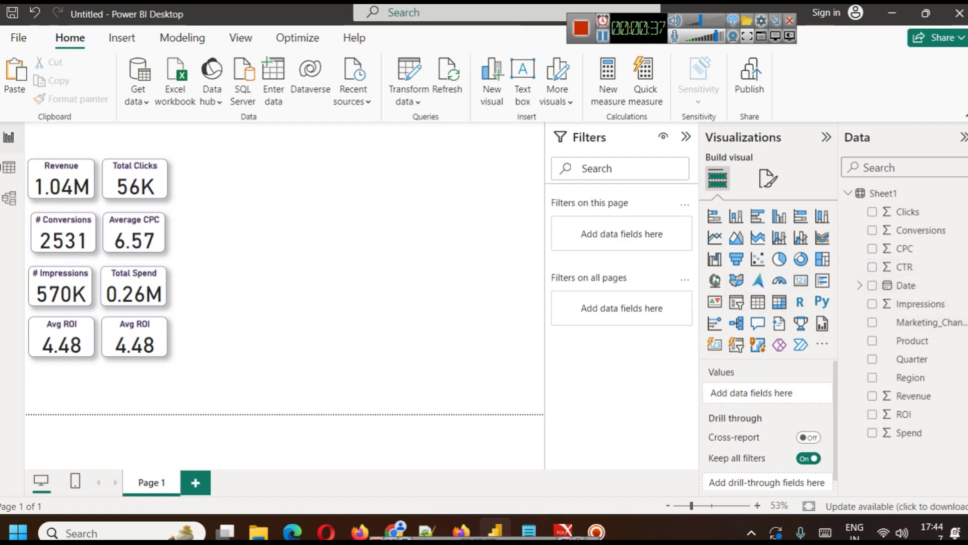
# Format the CTR column of Sheet1 as a percentage in the data table.
pyautogui.click(14, 173)
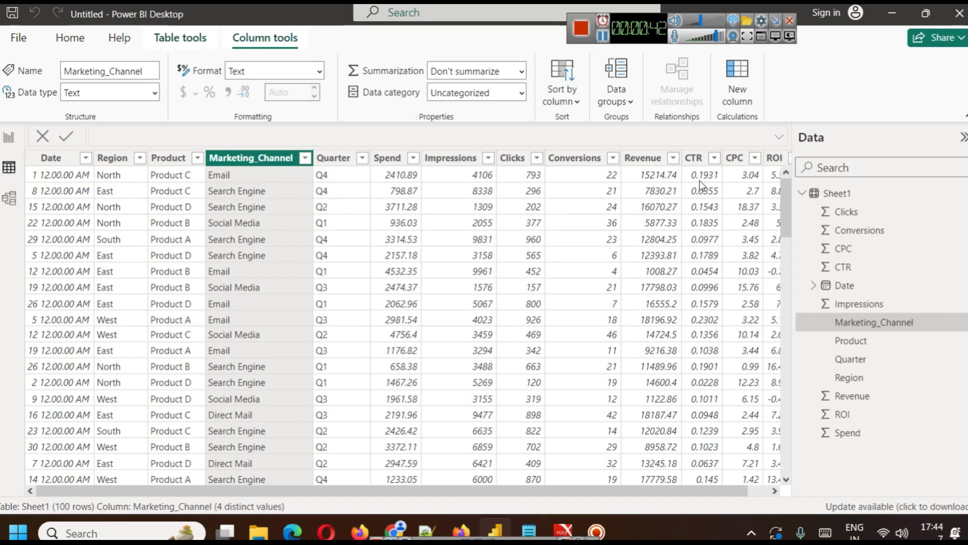
pyautogui.click(695, 159)
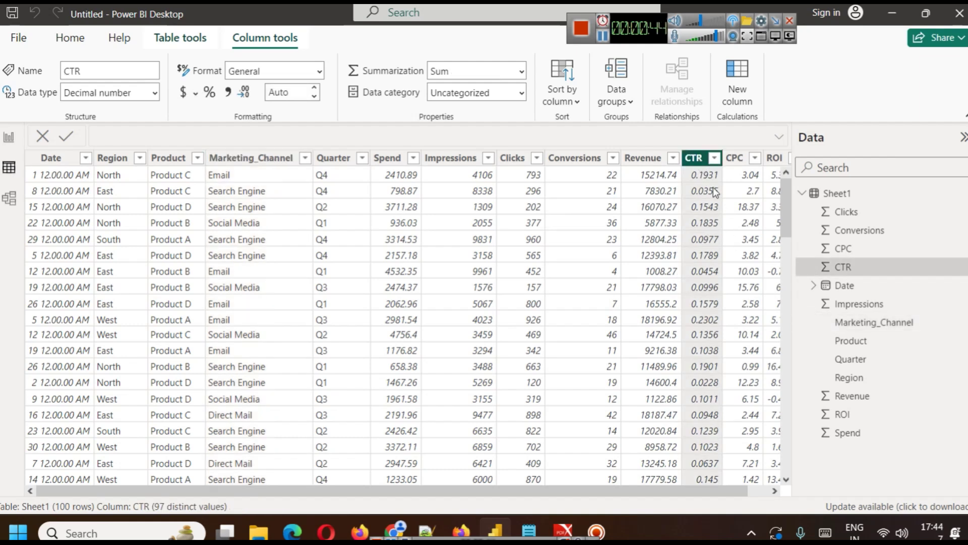
pyautogui.click(209, 92)
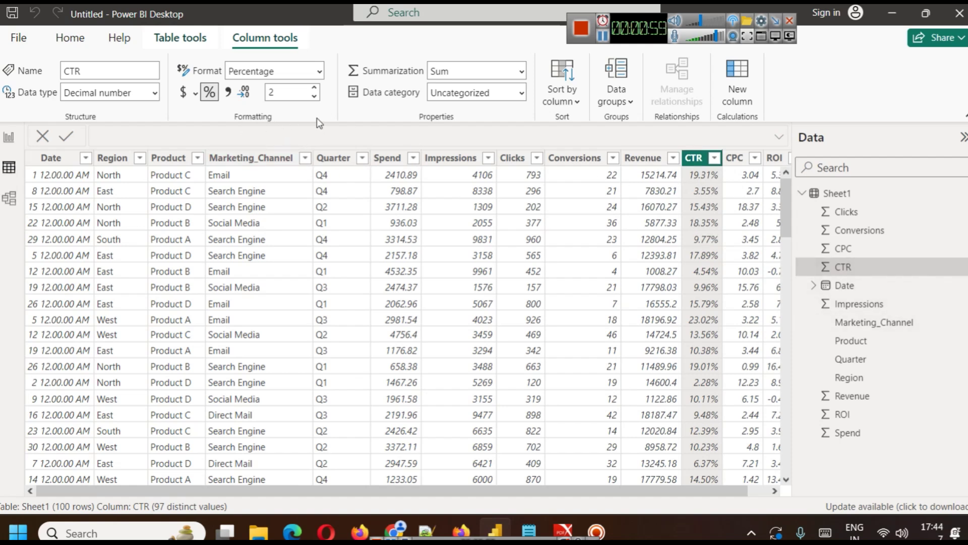
pyautogui.click(211, 93)
# Save the report as "Marketing Performance Analysis" in the Clustered HR Data folder.
pyautogui.hotkey('ctrl', 's')
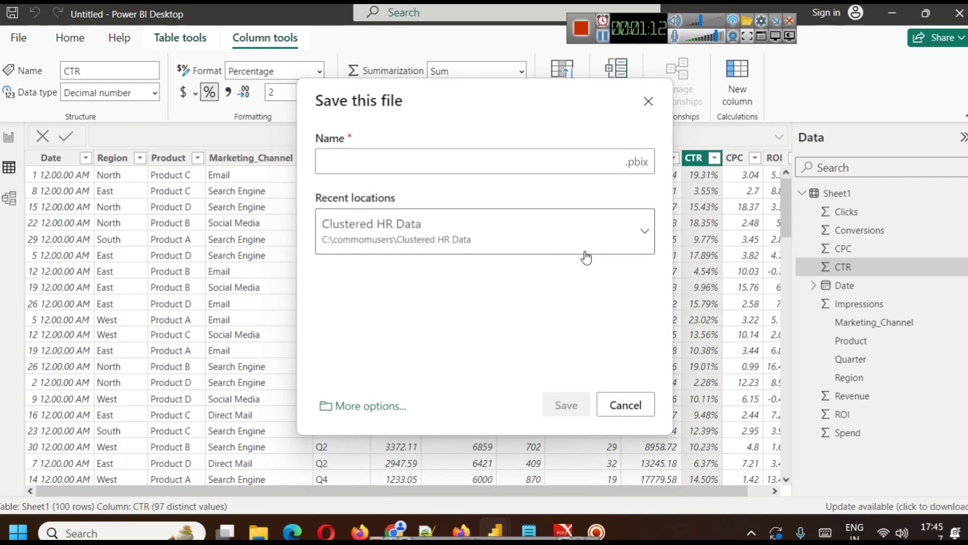
pyautogui.write('Marketing ')
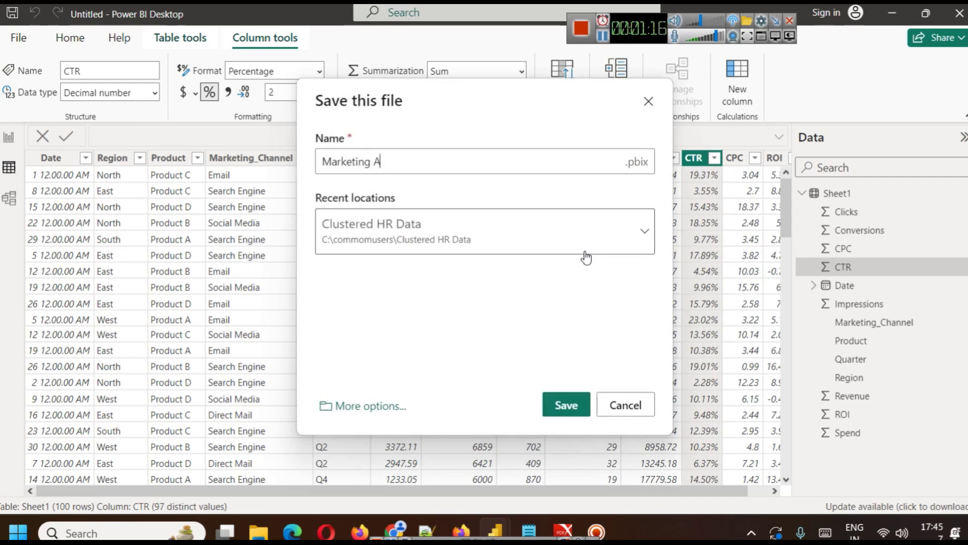
pyautogui.write('Analysis')
pyautogui.press('BackSpace')
pyautogui.write('Performance')
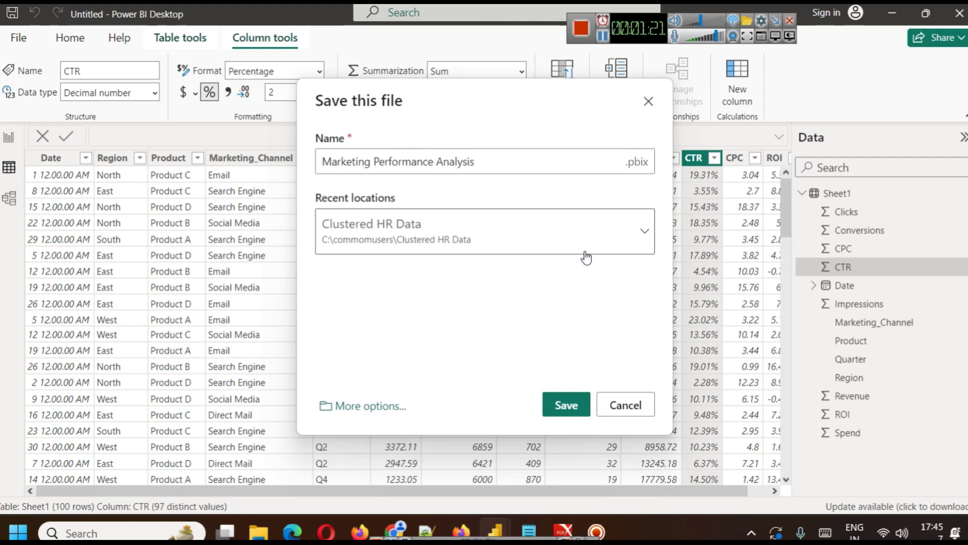
pyautogui.click(567, 403)
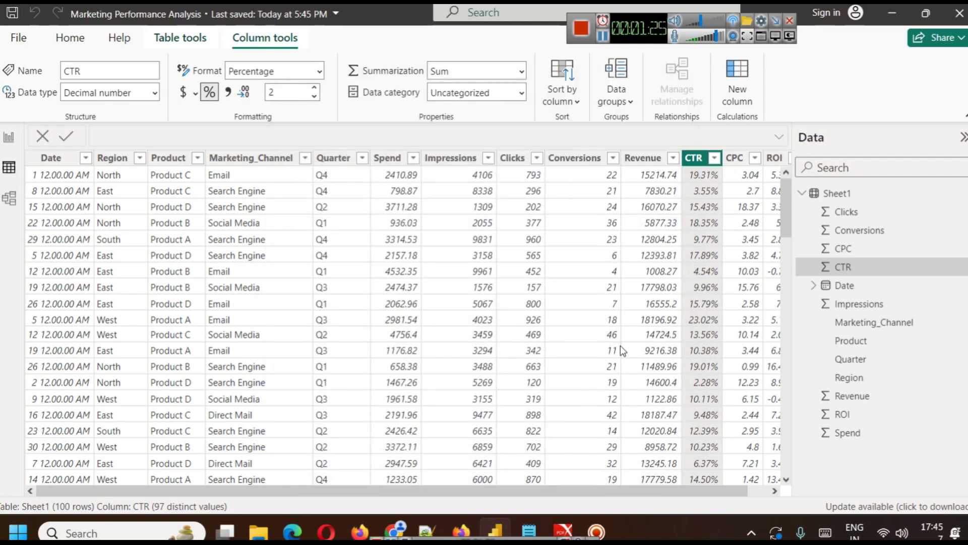
# Replace the ROI field in the duplicated card on the report page with CTR, summarized as Average.
pyautogui.click(9, 136)
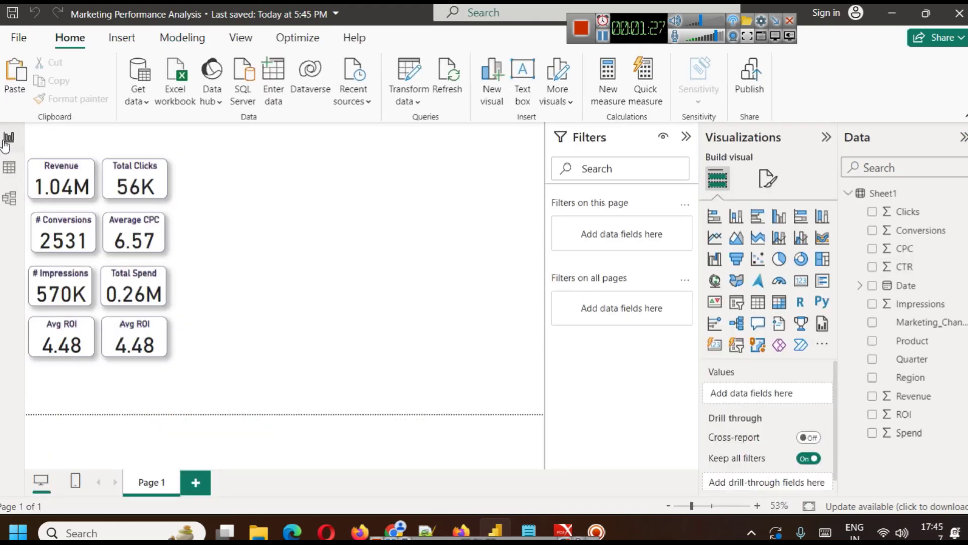
pyautogui.click(126, 343)
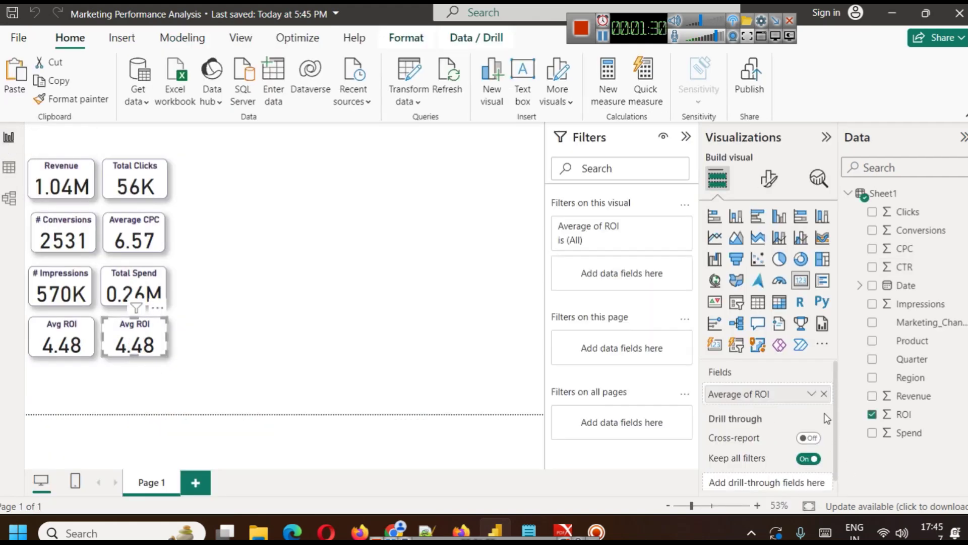
pyautogui.click(824, 393)
pyautogui.moveTo(905, 267); pyautogui.dragTo(790, 377)
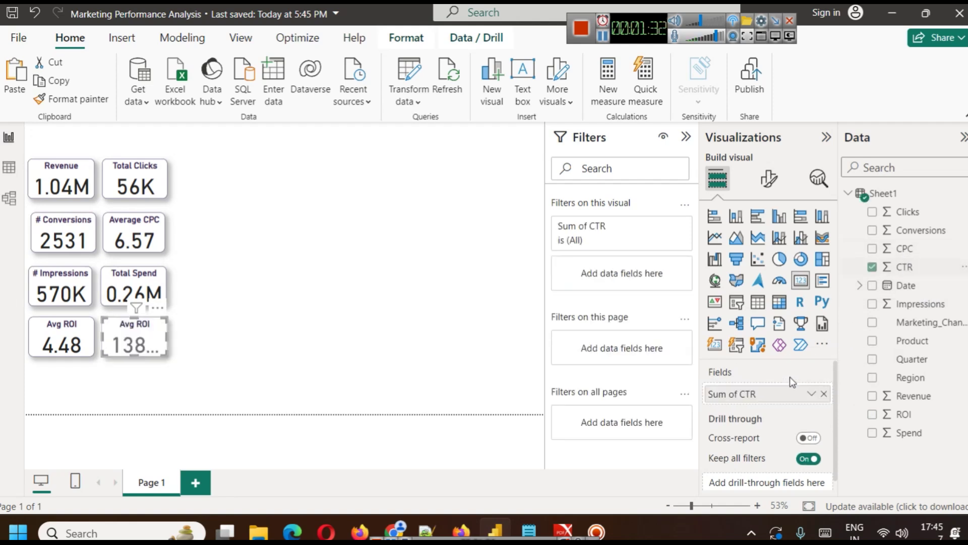
pyautogui.click(811, 394)
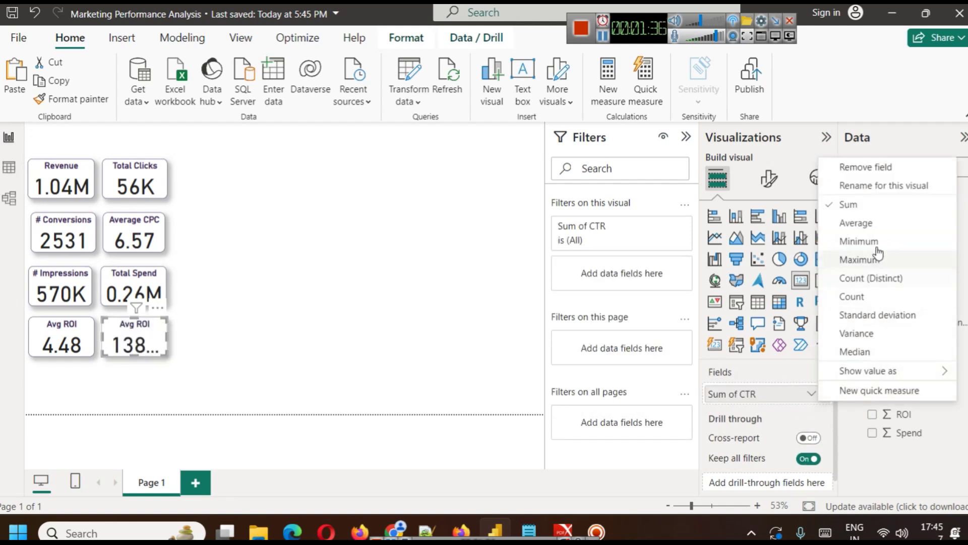
pyautogui.click(868, 224)
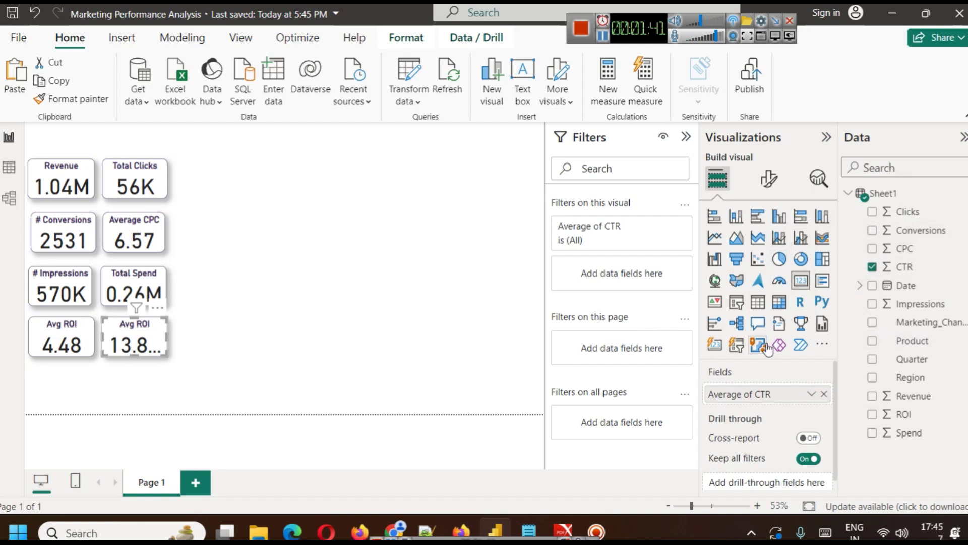
# Reduce the callout value font size of the CTR card until the full percentage fits.
pyautogui.click(770, 179)
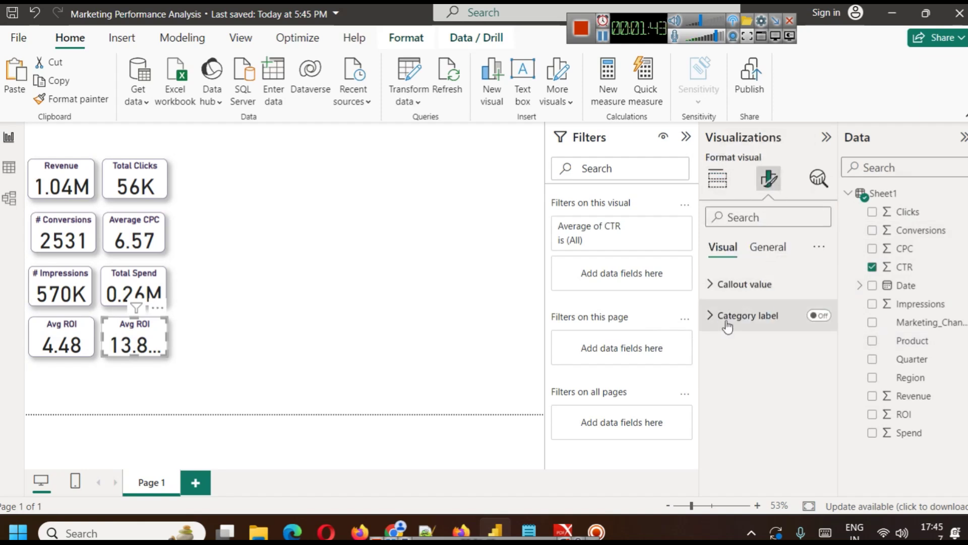
pyautogui.click(726, 287)
pyautogui.click(820, 341)
pyautogui.click(820, 341)
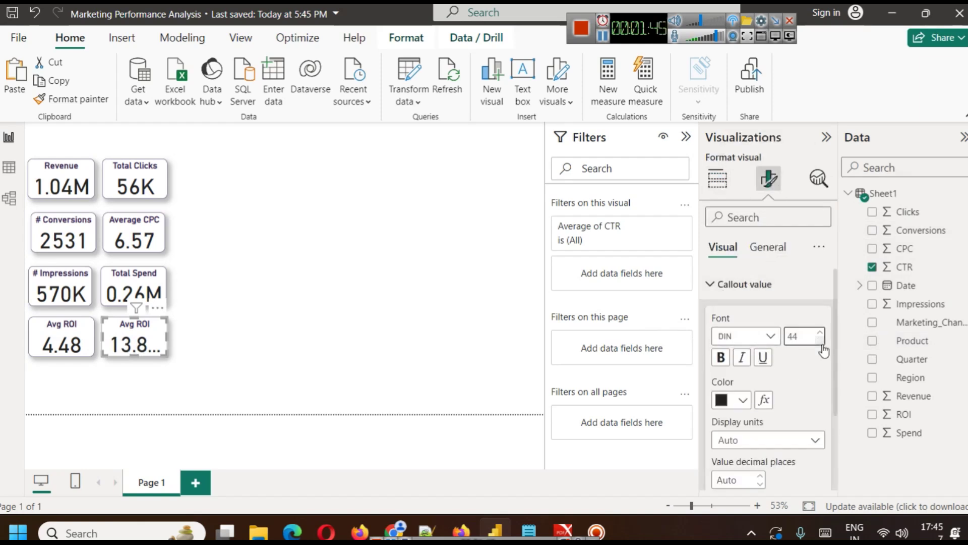
pyautogui.click(821, 341)
pyautogui.click(820, 341)
pyautogui.click(821, 341)
pyautogui.click(820, 341)
pyautogui.click(821, 342)
pyautogui.click(821, 342)
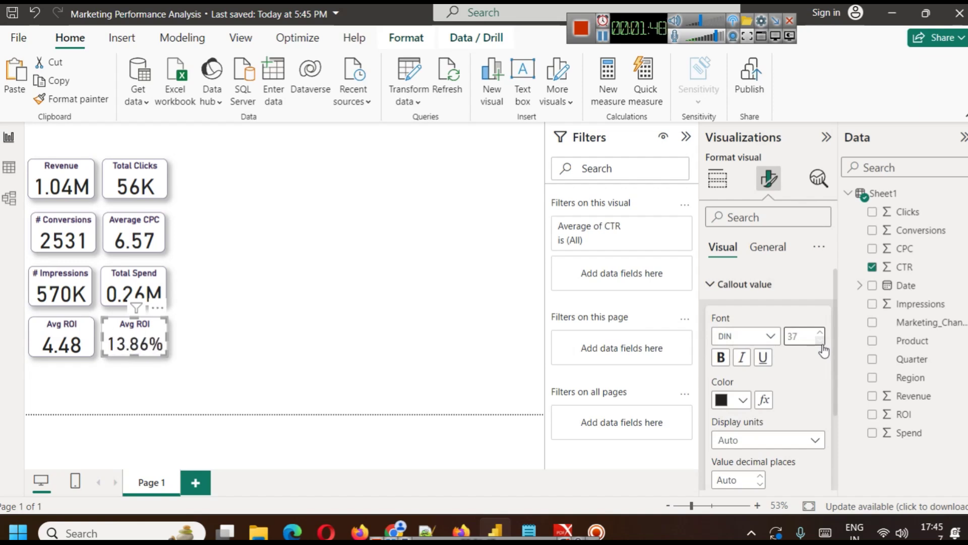
pyautogui.click(820, 342)
pyautogui.click(360, 351)
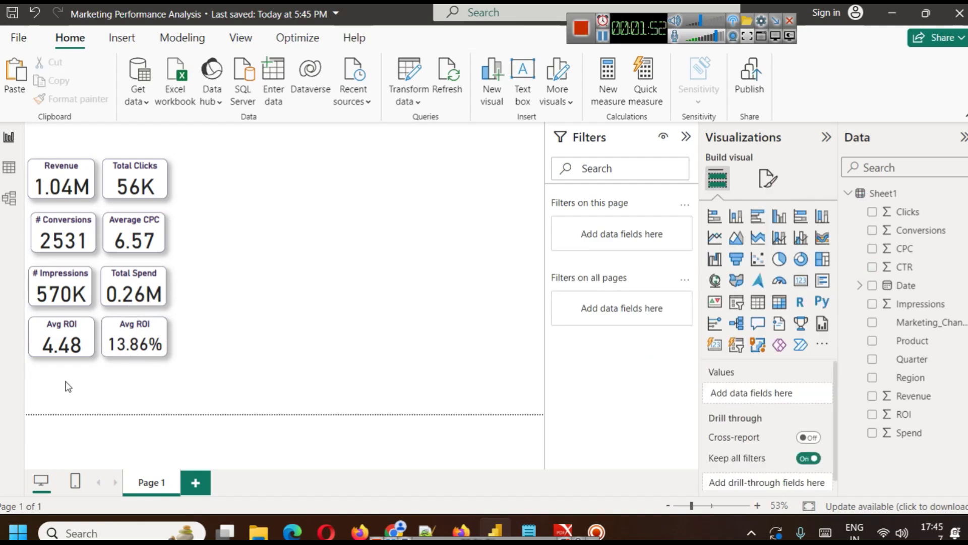
# Reduce the callout value font size of the Avg ROI card in line with the neighbouring CTR card.
pyautogui.click(58, 348)
pyautogui.click(769, 178)
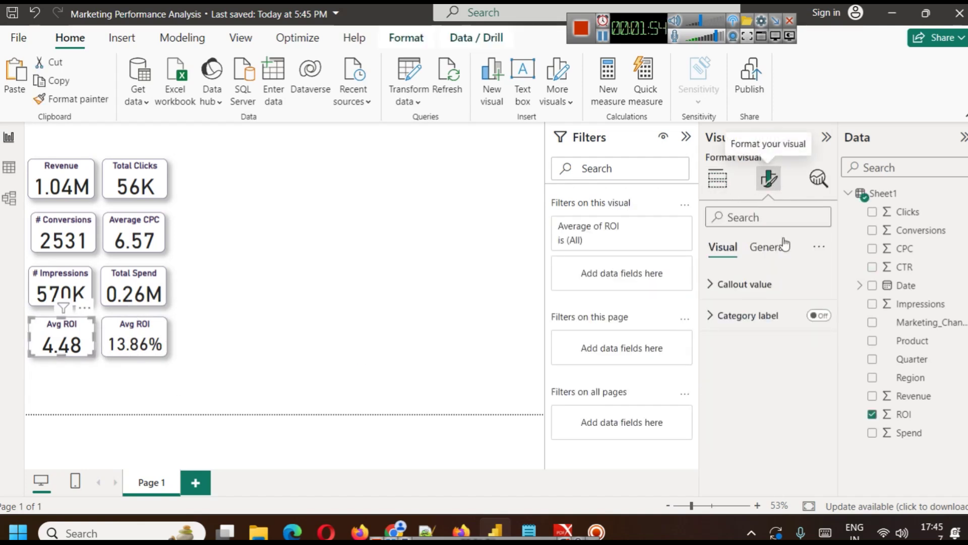
pyautogui.click(783, 247)
pyautogui.click(765, 287)
pyautogui.click(764, 285)
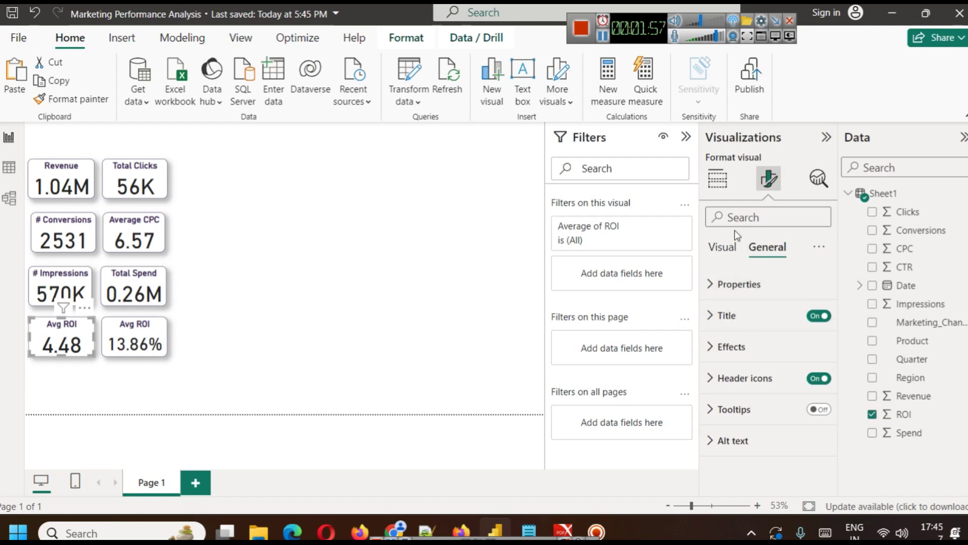
pyautogui.click(733, 251)
pyautogui.click(741, 293)
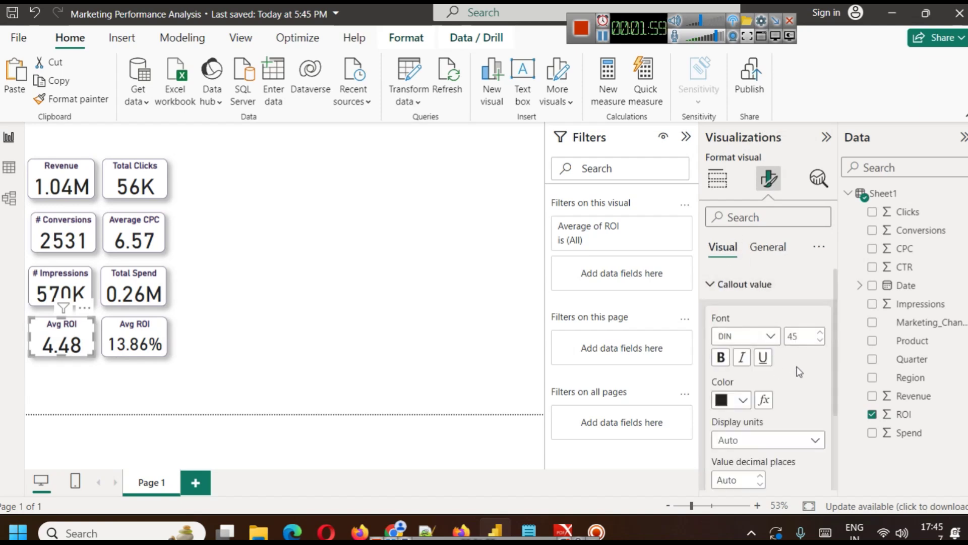
pyautogui.click(822, 343)
pyautogui.click(822, 342)
pyautogui.click(822, 342)
pyautogui.click(822, 342)
pyautogui.click(822, 343)
pyautogui.click(823, 343)
pyautogui.click(822, 343)
pyautogui.click(277, 339)
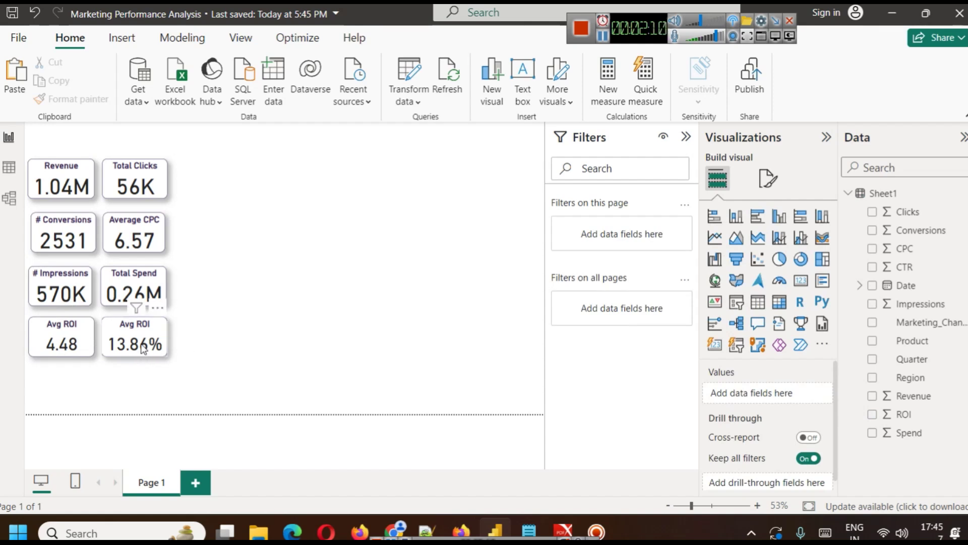
# Change the title text of the CTR card to "Avg CTR".
pyautogui.click(141, 329)
pyautogui.click(768, 178)
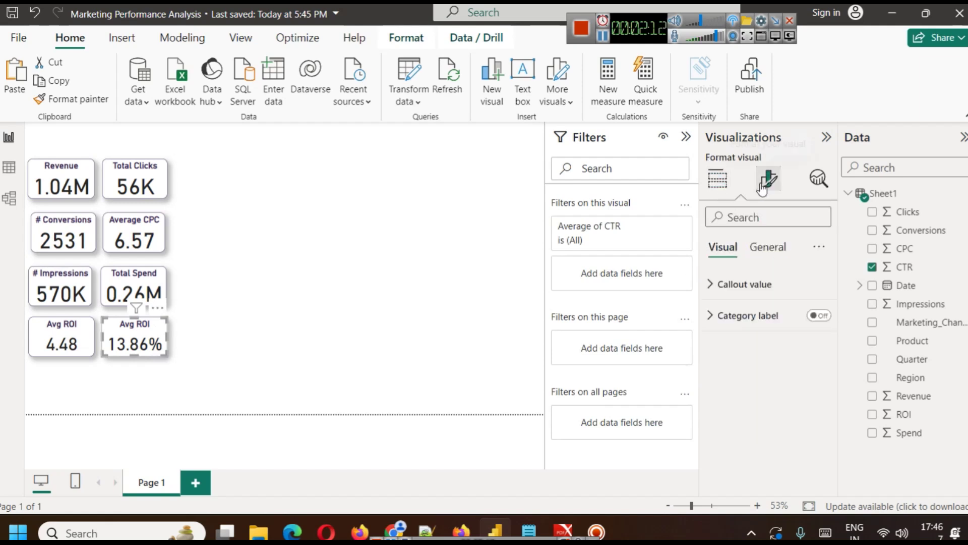
pyautogui.click(767, 247)
pyautogui.click(759, 315)
pyautogui.click(760, 389)
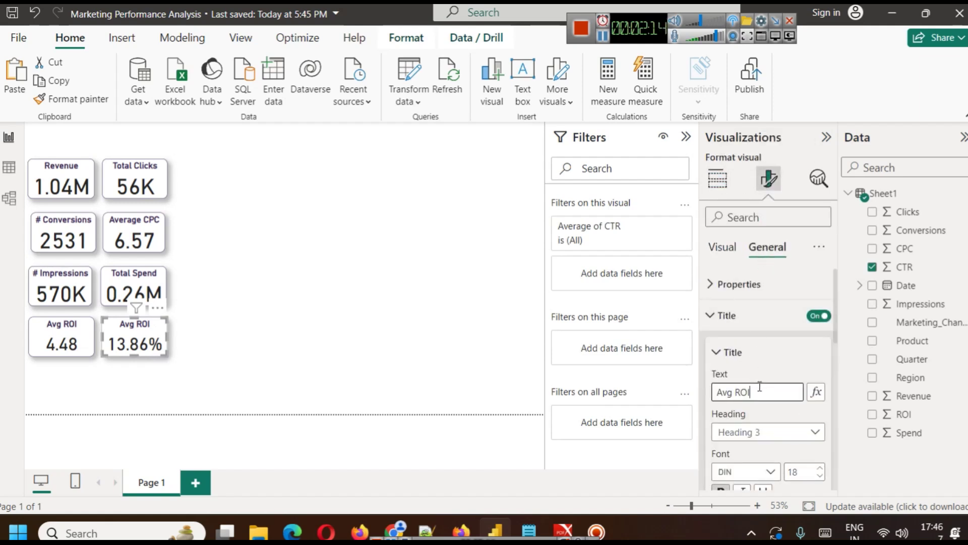
pyautogui.doubleClick(759, 387)
pyautogui.write('CT')
pyautogui.click(337, 314)
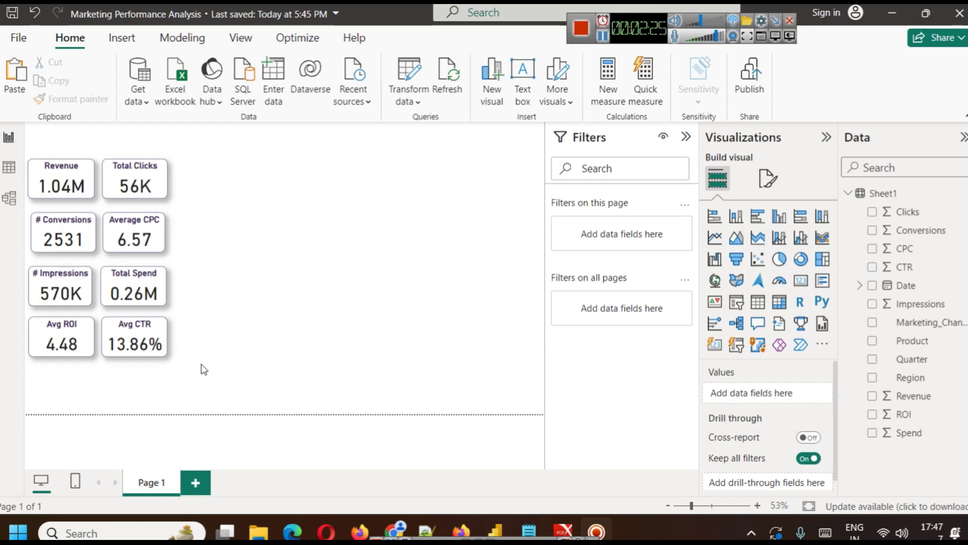
# Widen the Average CPC card slightly so its edge lines up with the Total Clicks card above it.
pyautogui.click(163, 179)
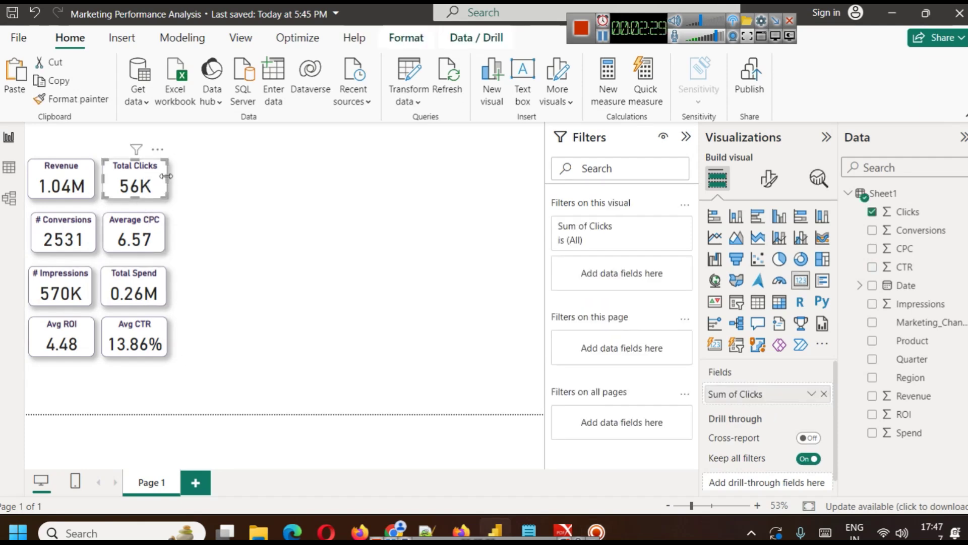
pyautogui.click(163, 230)
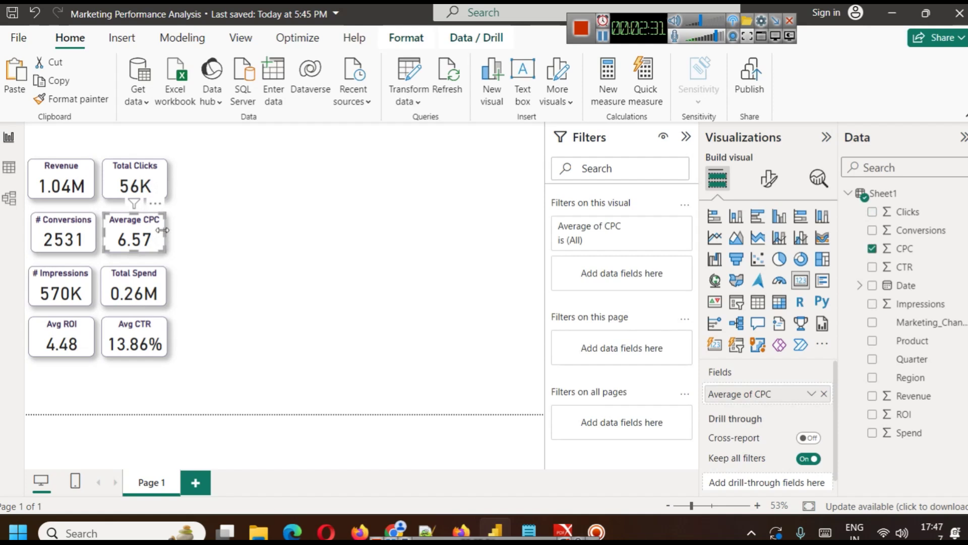
pyautogui.click(197, 281)
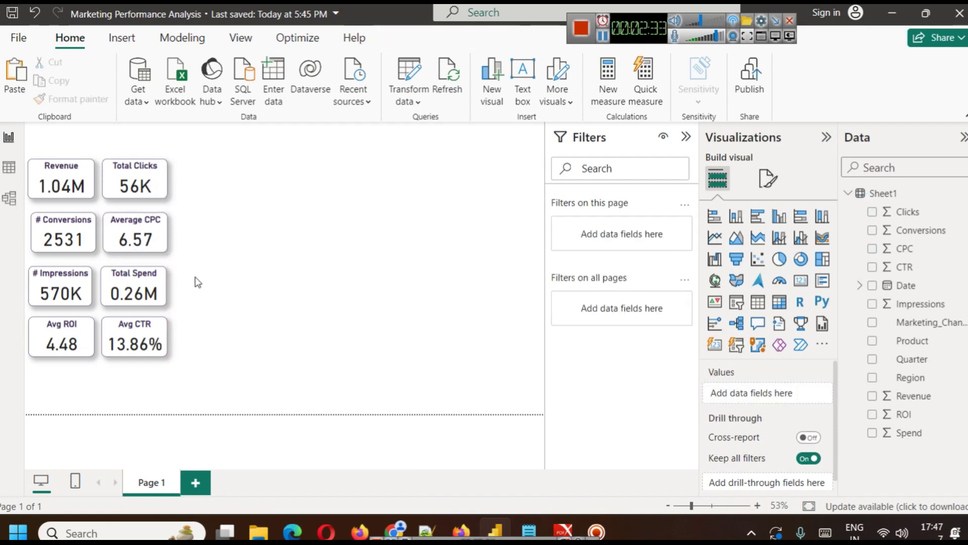
# Narrow the Revenue card slightly so its outer edge lines up with the # Conversions card below it.
pyautogui.click(33, 181)
pyautogui.moveTo(29, 177); pyautogui.dragTo(31, 177)
pyautogui.click(262, 242)
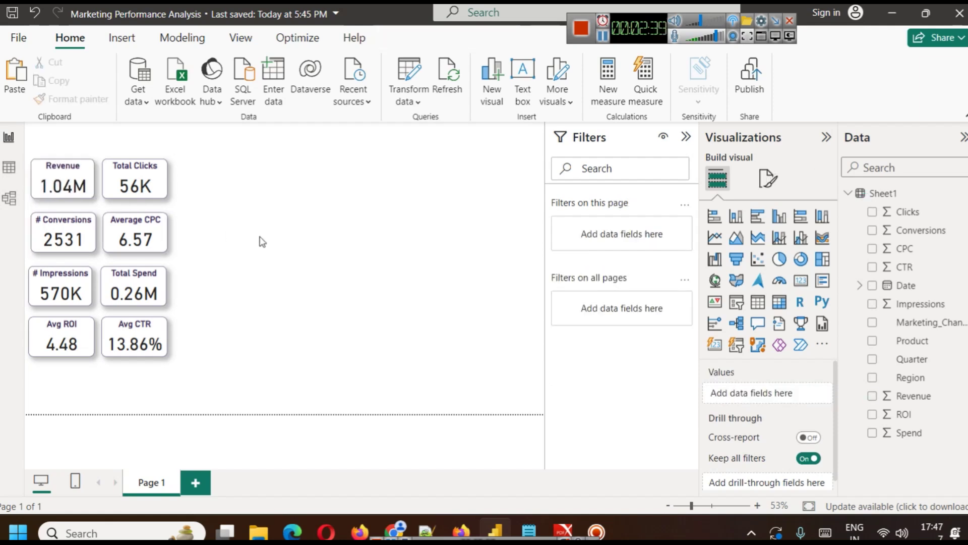
# Check the Revenue card's size properties and set the Total Clicks card's width to the same 156.
pyautogui.click(63, 179)
pyautogui.click(769, 181)
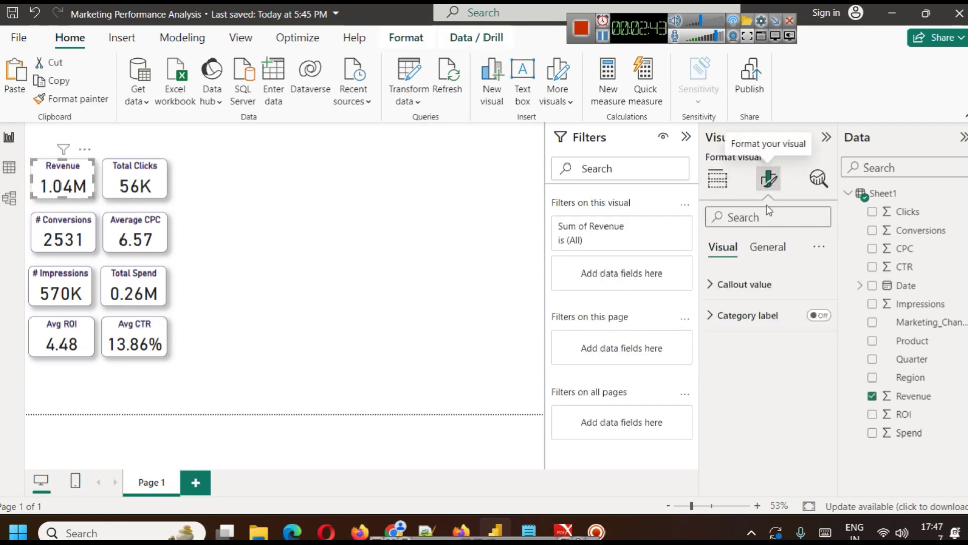
pyautogui.click(766, 248)
pyautogui.click(755, 283)
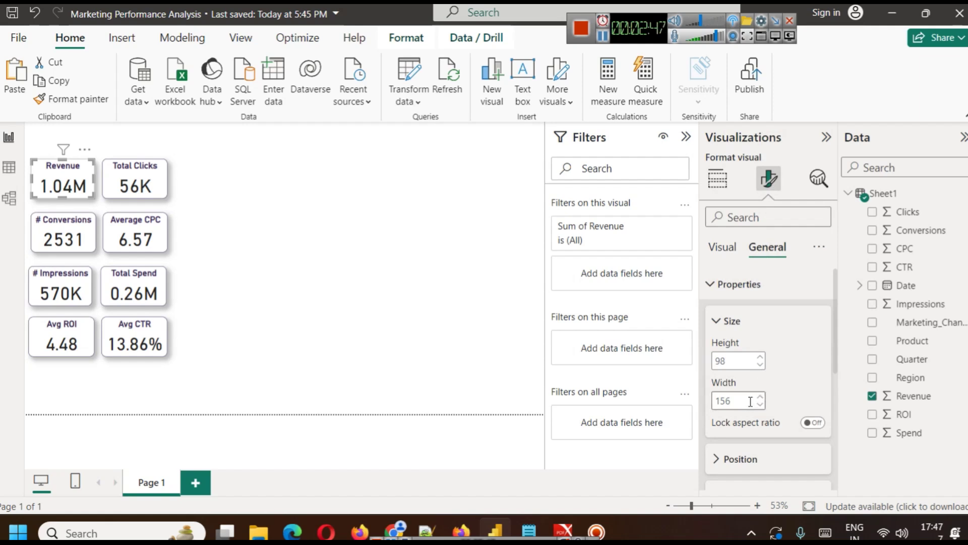
pyautogui.click(130, 182)
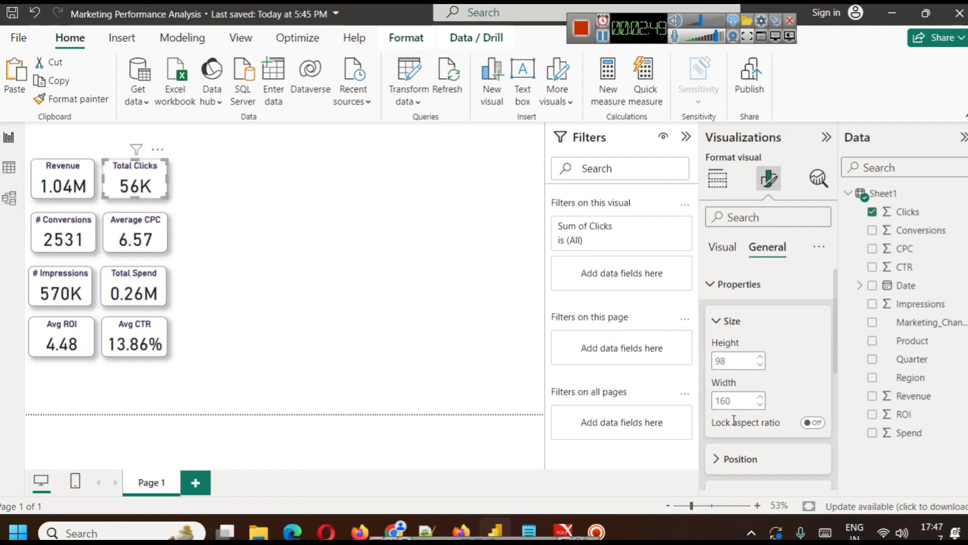
pyautogui.click(760, 405)
pyautogui.click(760, 406)
pyautogui.click(760, 405)
pyautogui.click(760, 406)
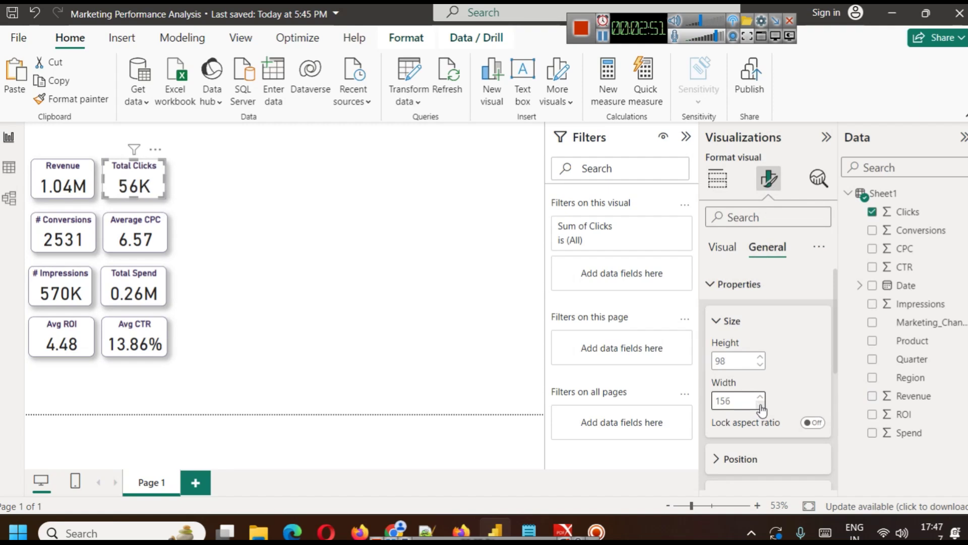
pyautogui.click(357, 309)
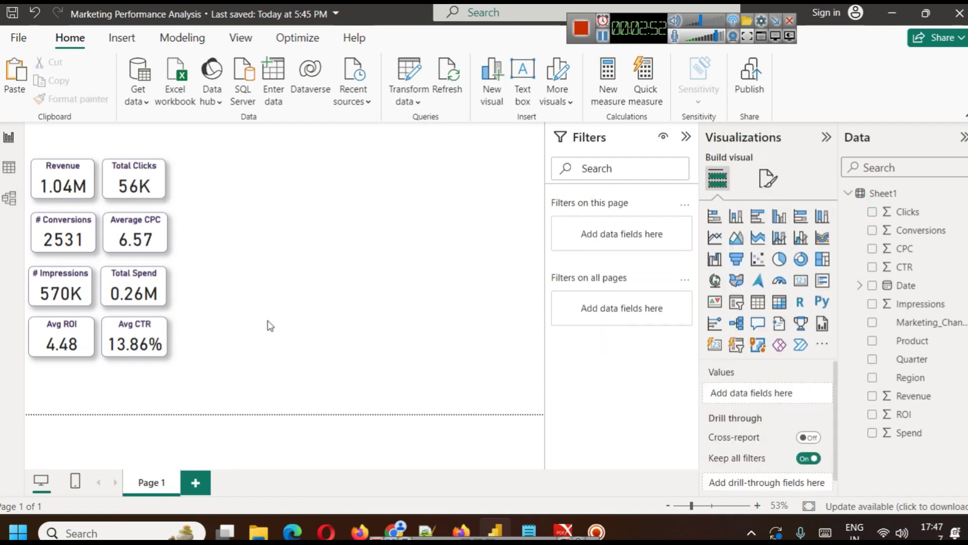
# Narrow the Average CPC card through its size properties to match the Total Clicks card above it.
pyautogui.click(152, 245)
pyautogui.click(769, 178)
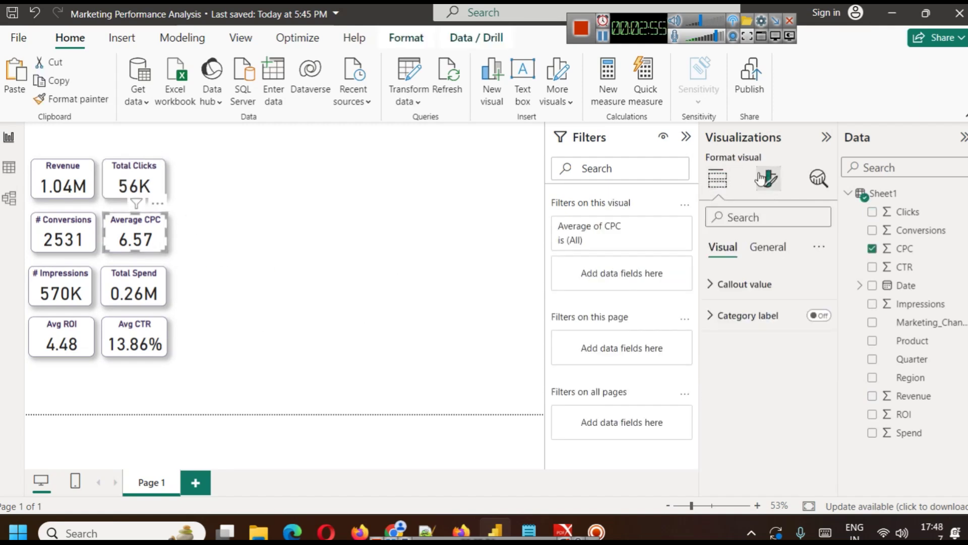
pyautogui.click(768, 248)
pyautogui.click(766, 285)
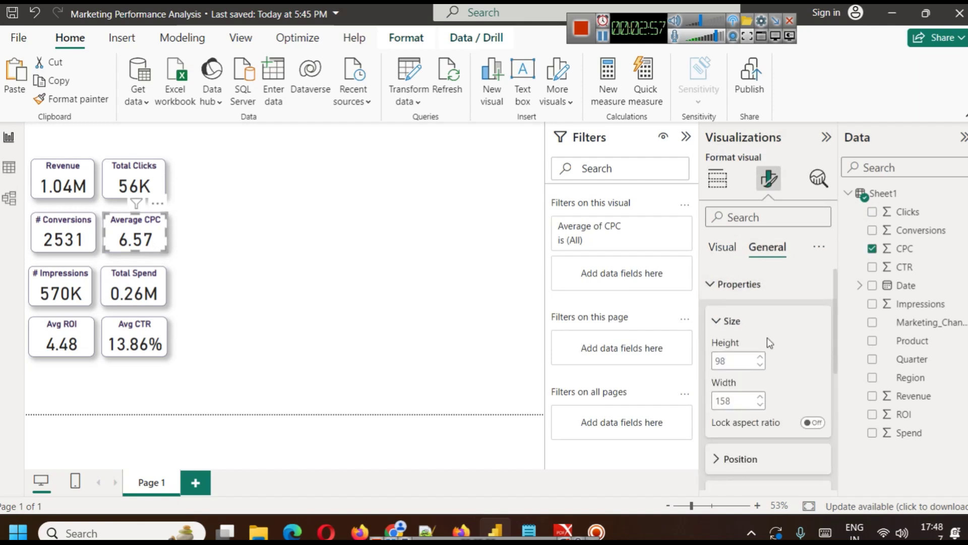
pyautogui.click(225, 257)
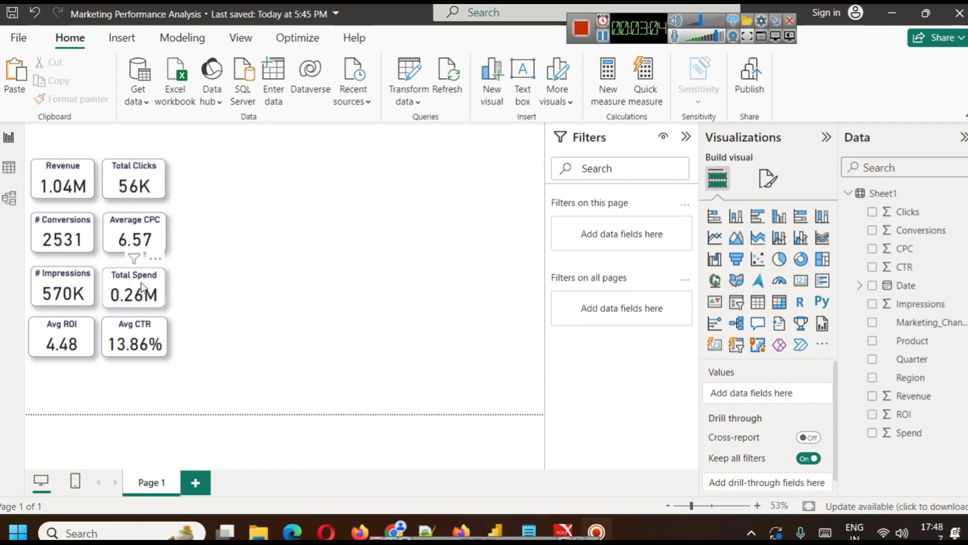
# Move the Total Spend card into line with the # Impressions card beside it and the Average CPC card above it.
pyautogui.moveTo(143, 286); pyautogui.dragTo(141, 280)
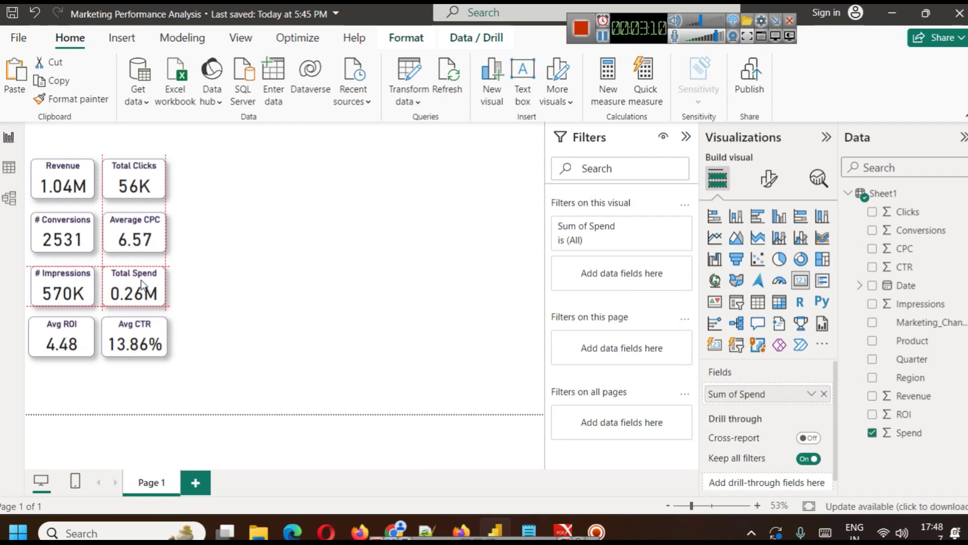
pyautogui.moveTo(142, 284); pyautogui.dragTo(143, 283)
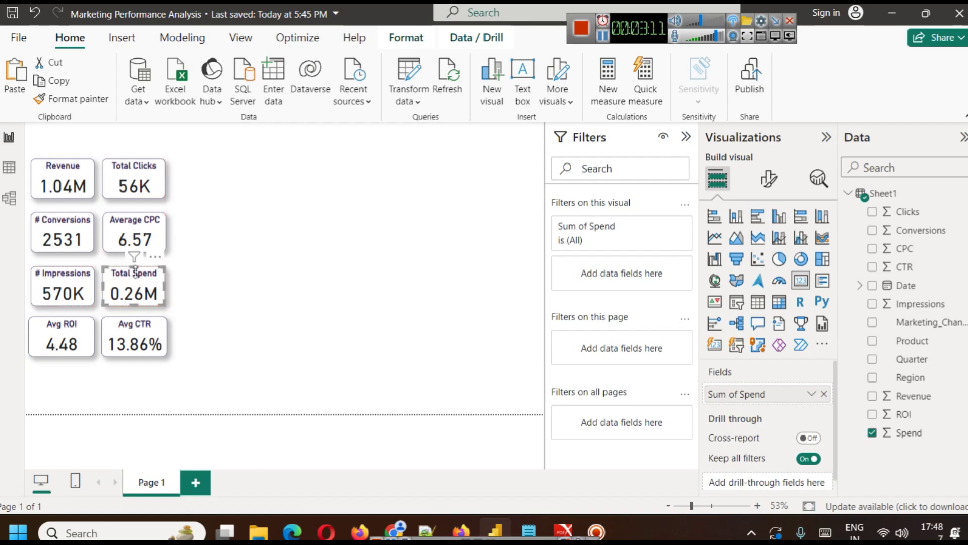
pyautogui.click(278, 279)
# Switch to the browser and copy the suggested dashboard name "Marketing Performance Analytics Dashboard" from the dataset page.
pyautogui.hotkey('alt', 'Tab')
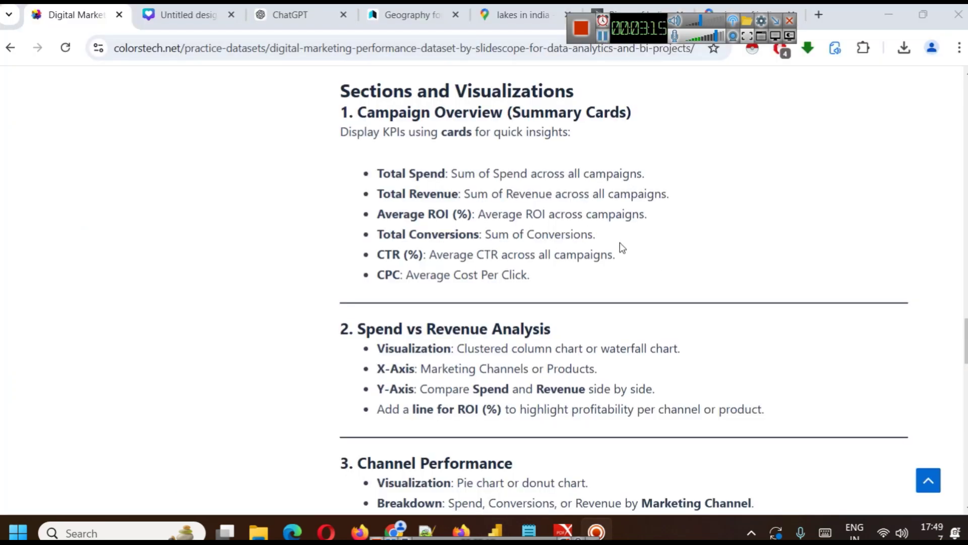
pyautogui.scroll(3, 560, 261)
pyautogui.scroll(4, 563, 307)
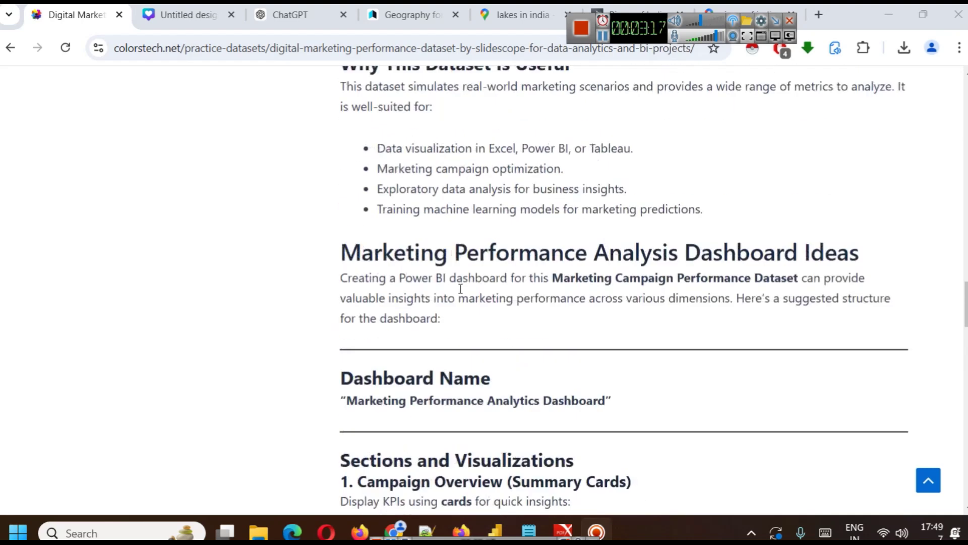
pyautogui.scroll(-2, 434, 344)
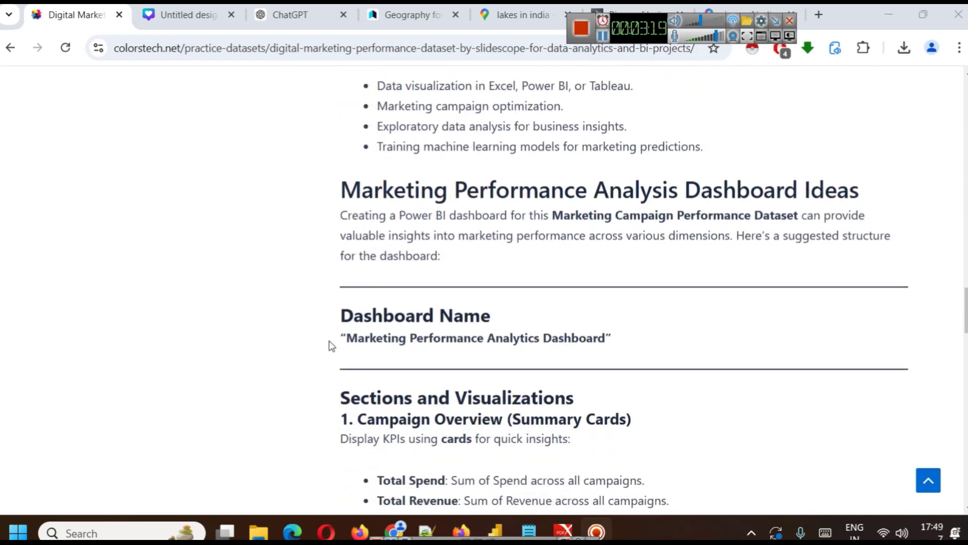
pyautogui.moveTo(347, 338); pyautogui.dragTo(595, 355)
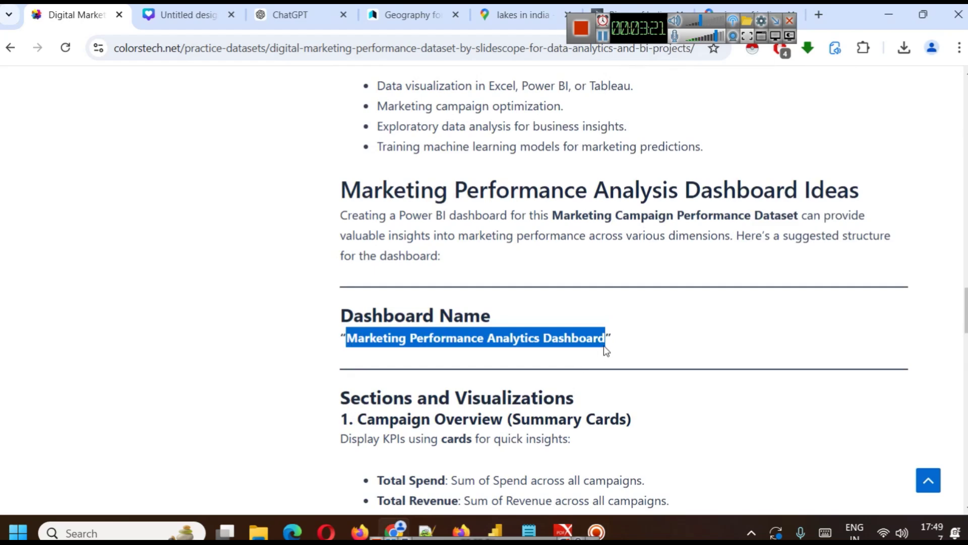
pyautogui.click(604, 40)
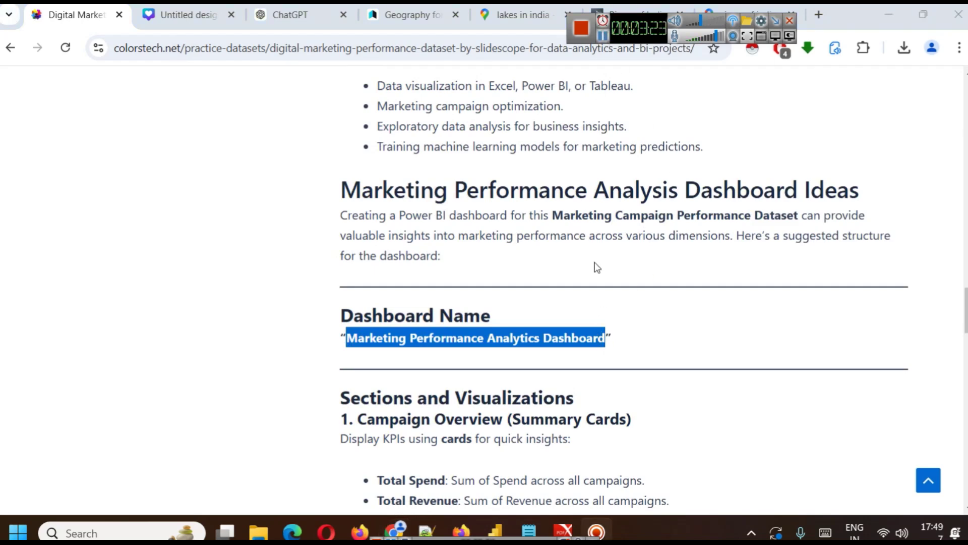
pyautogui.scroll(-3, 595, 261)
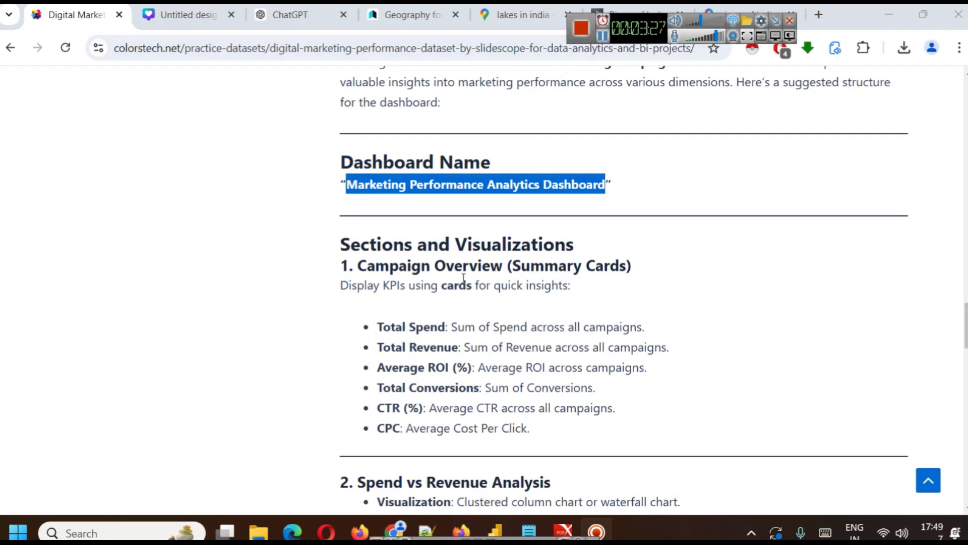
pyautogui.scroll(-3, 485, 293)
pyautogui.scroll(-3, 486, 292)
pyautogui.scroll(5, 664, 376)
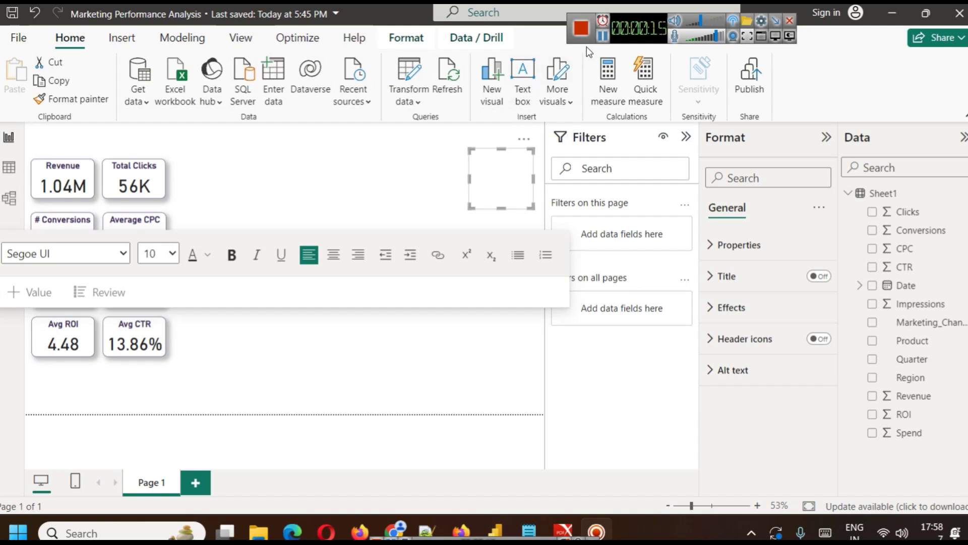
# Fetch the dashboard name from the browser page and put "Marketing Performance Analytics Dashboard" into the empty text box on the Power BI report.
pyautogui.click(124, 40)
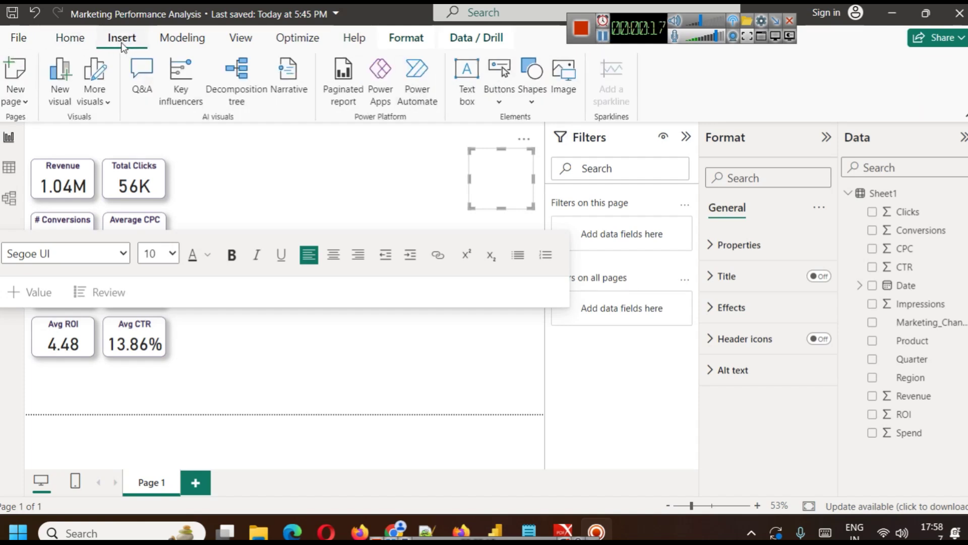
pyautogui.click(607, 46)
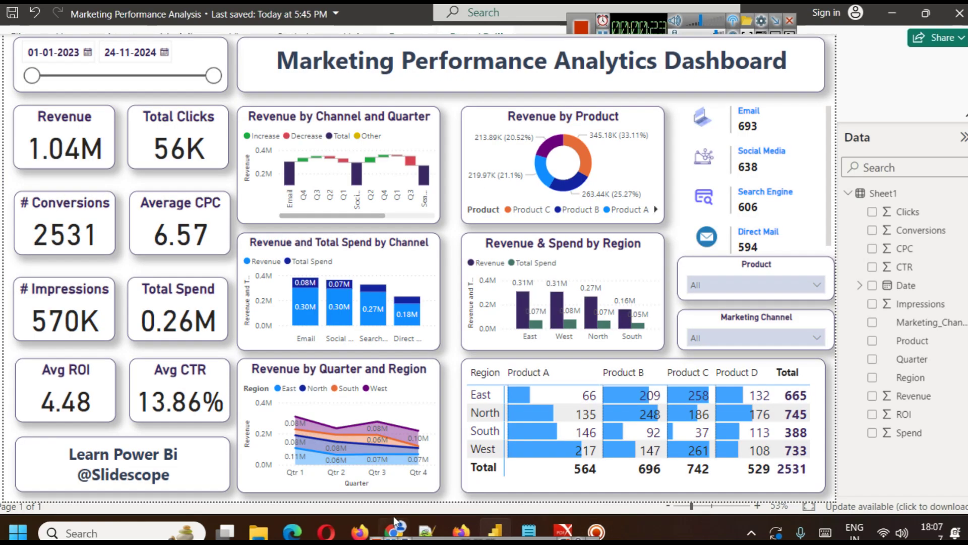
pyautogui.click(396, 530)
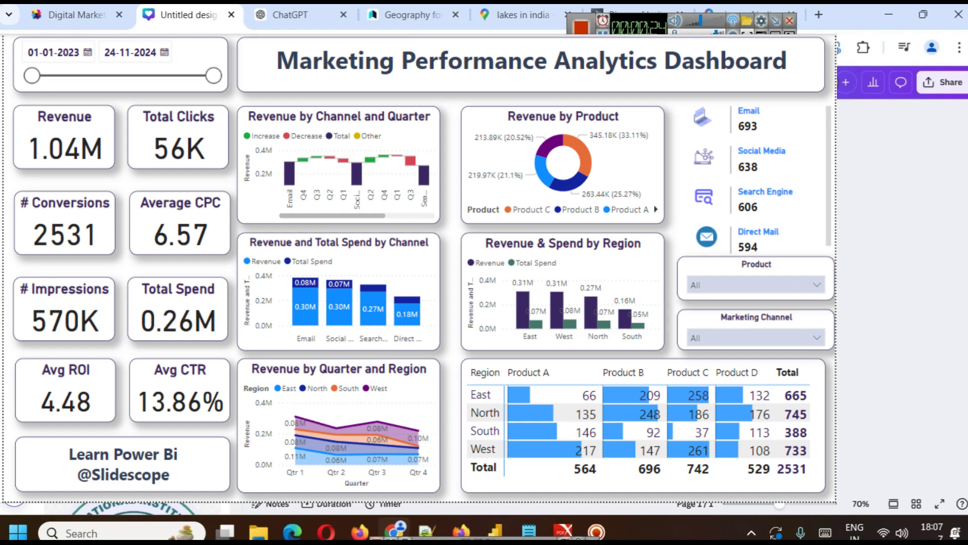
pyautogui.click(75, 15)
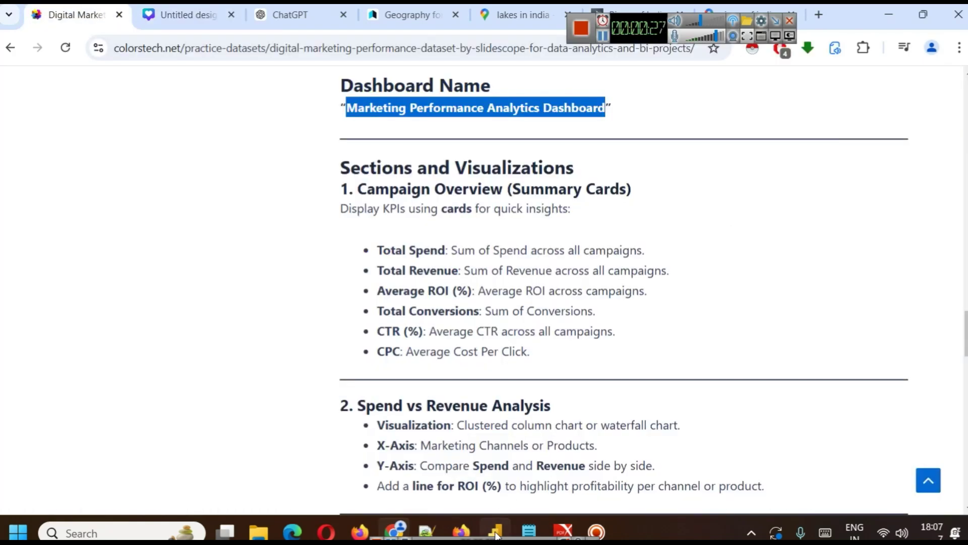
pyautogui.click(496, 534)
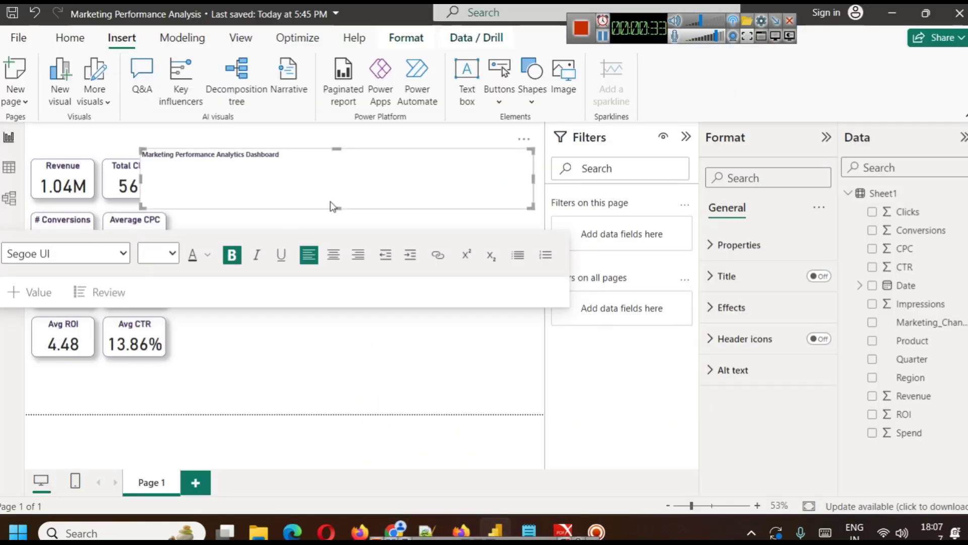
# Shrink the title text box to one line beside the KPI cards and move it up to the page's upper edge.
pyautogui.moveTo(335, 207); pyautogui.dragTo(337, 165)
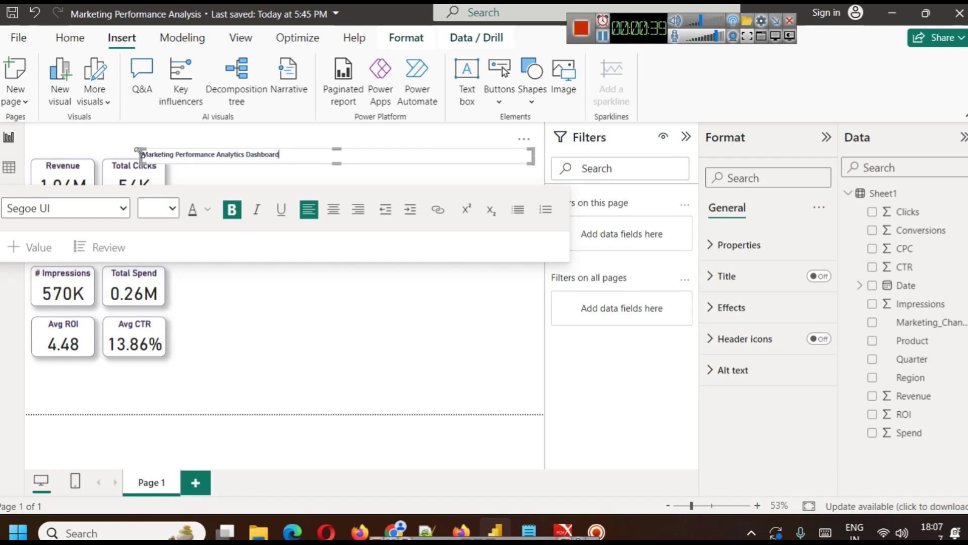
pyautogui.moveTo(139, 151); pyautogui.dragTo(168, 152)
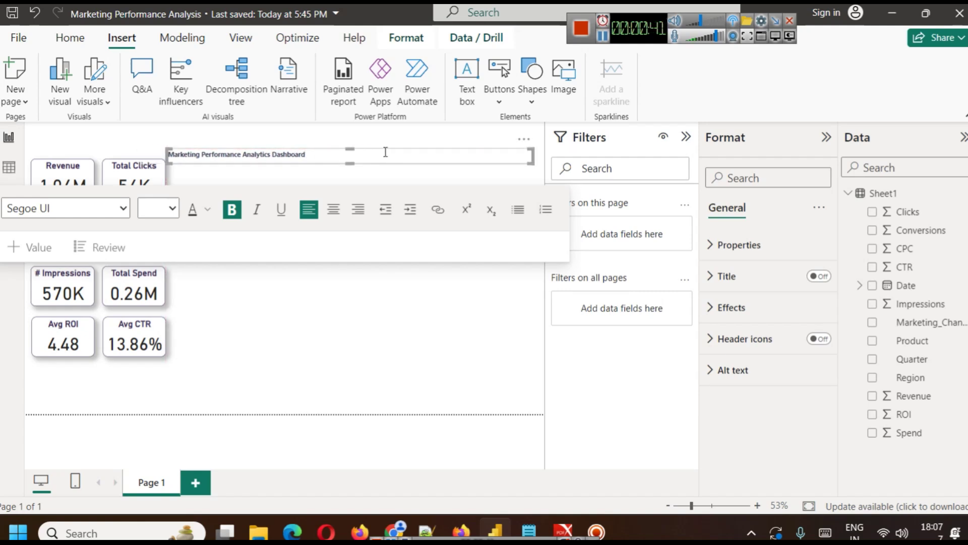
pyautogui.click(510, 142)
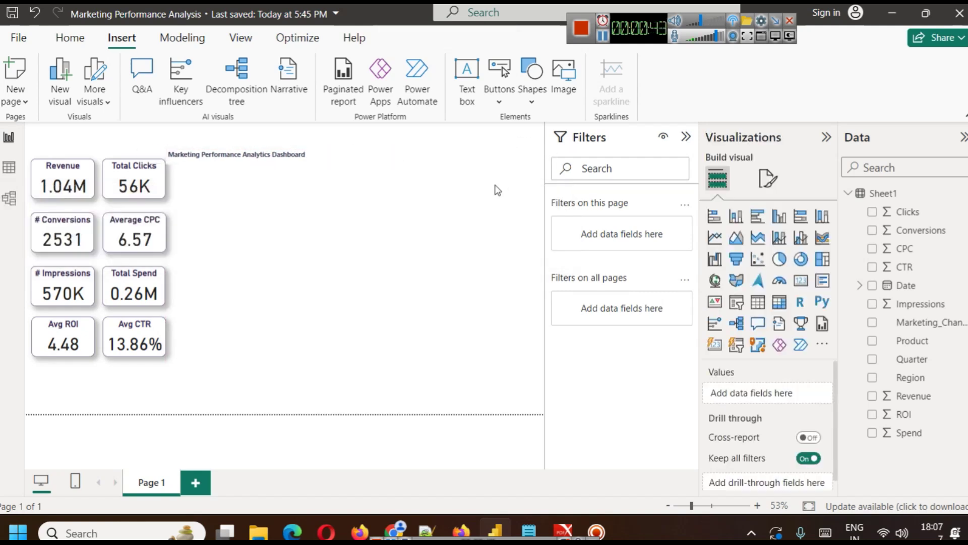
pyautogui.click(503, 154)
pyautogui.moveTo(522, 141); pyautogui.dragTo(533, 126)
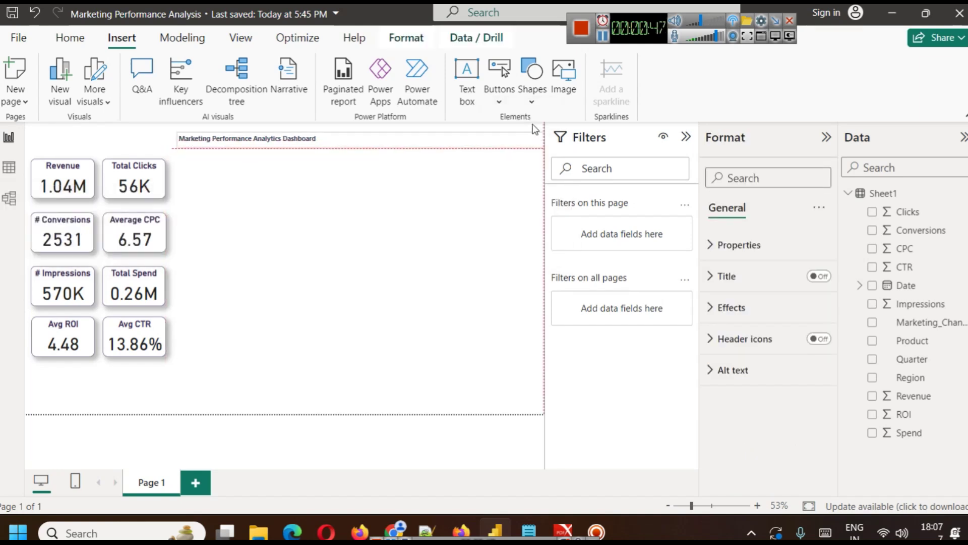
# Centre the dashboard title text within its text box.
pyautogui.click(430, 136)
pyautogui.hotkey('ctrl', 'a')
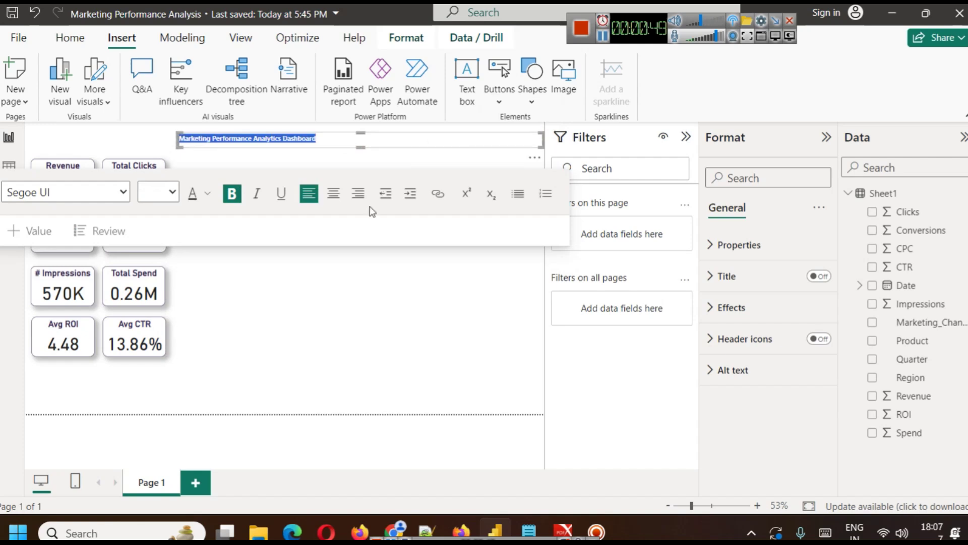
pyautogui.click(334, 194)
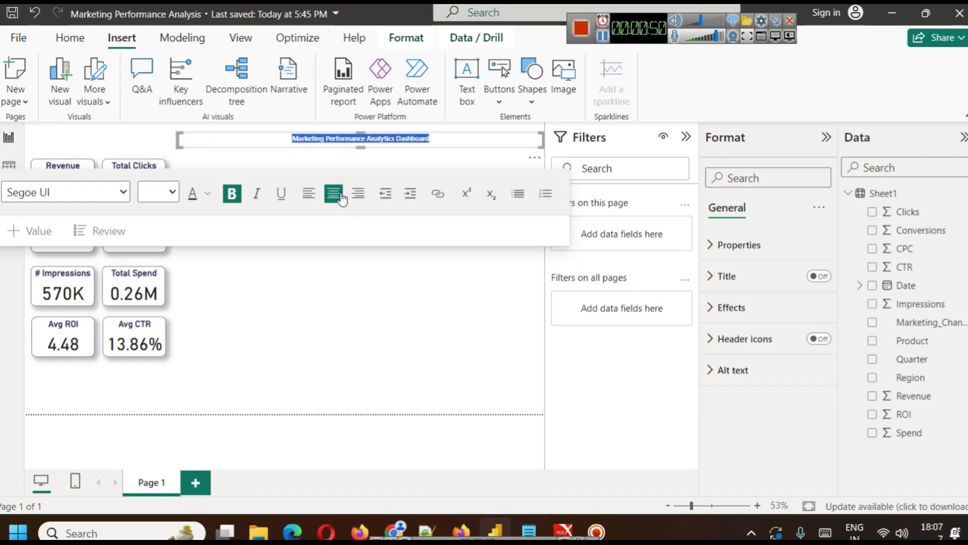
pyautogui.click(212, 196)
pyautogui.click(206, 196)
pyautogui.click(206, 196)
pyautogui.click(206, 196)
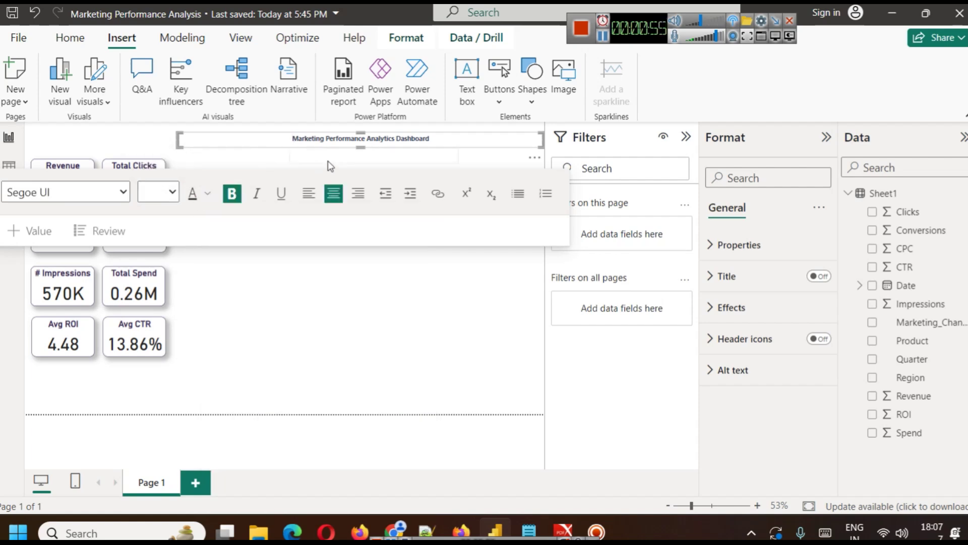
# Set the dashboard title's font size to 36 and make its text box taller.
pyautogui.hotkey('ctrl', 'a')
pyautogui.click(172, 193)
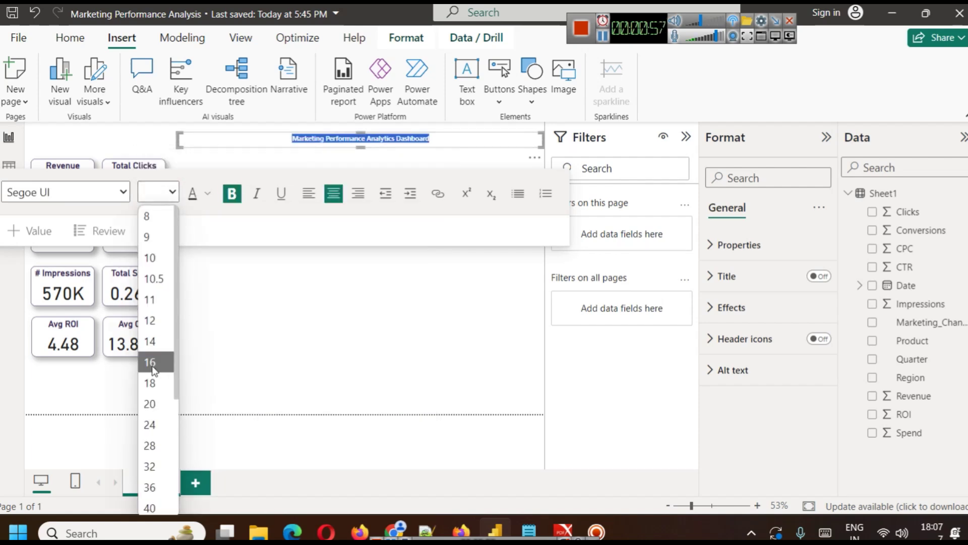
pyautogui.click(150, 487)
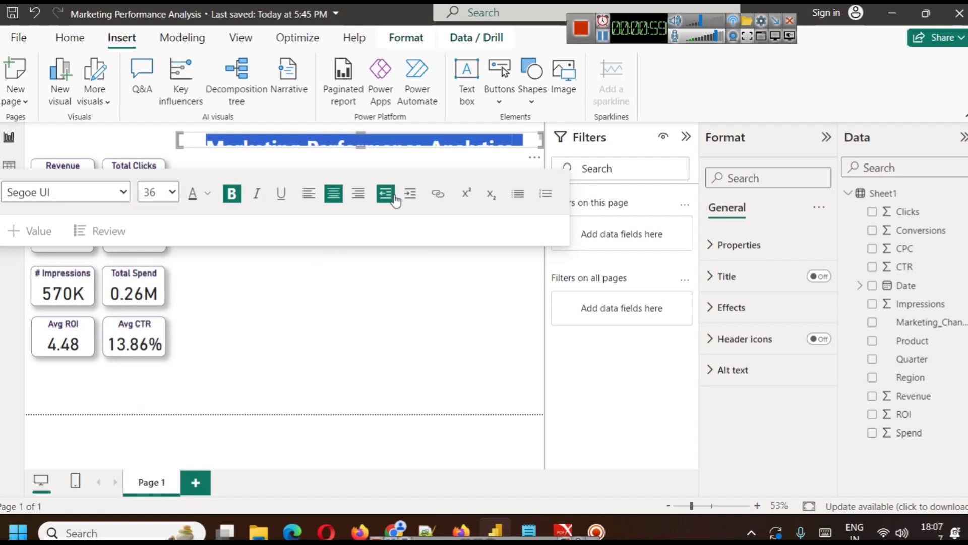
pyautogui.moveTo(363, 146); pyautogui.dragTo(361, 171)
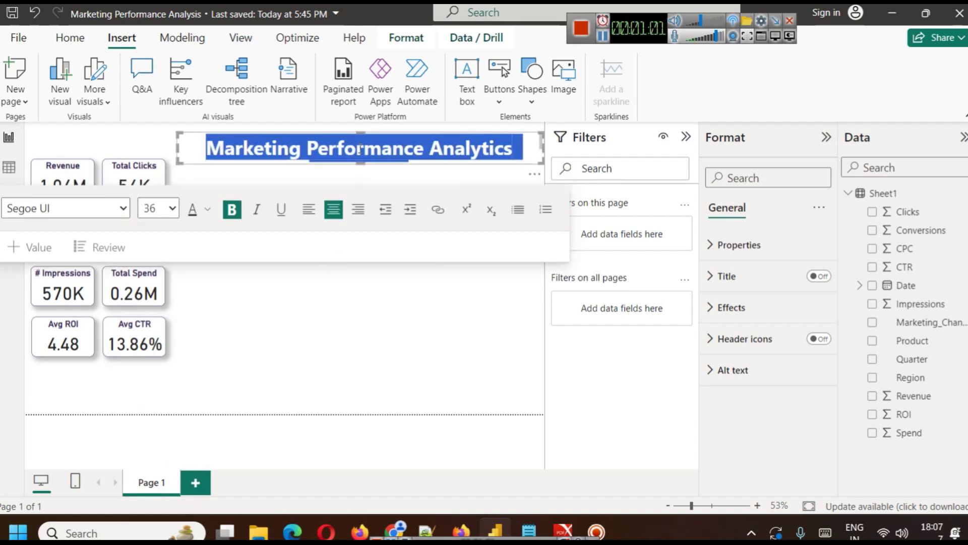
# Set the dashboard title's font size to 24 and shorten its text box to fit the single line.
pyautogui.click(360, 147)
pyautogui.tripleClick(360, 148)
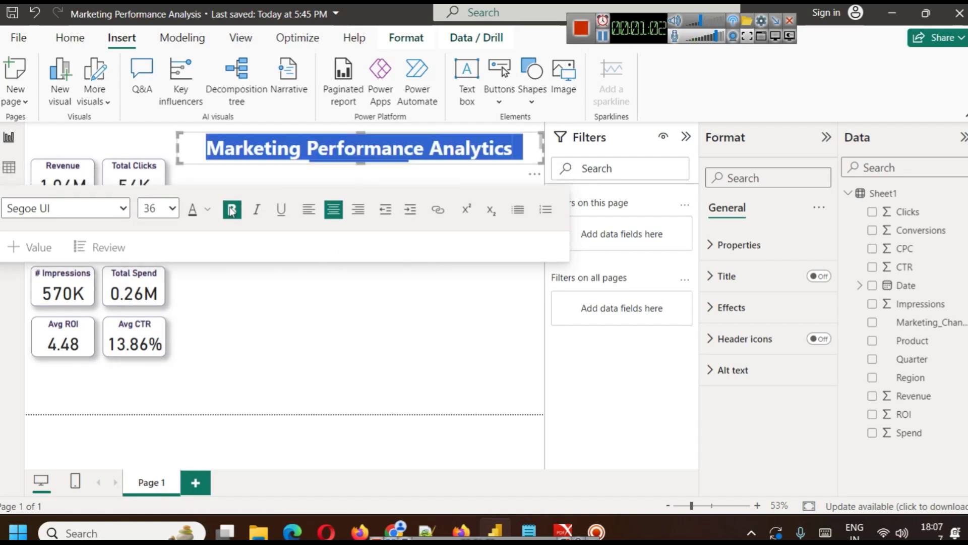
pyautogui.click(166, 208)
pyautogui.scroll(-1, 161, 358)
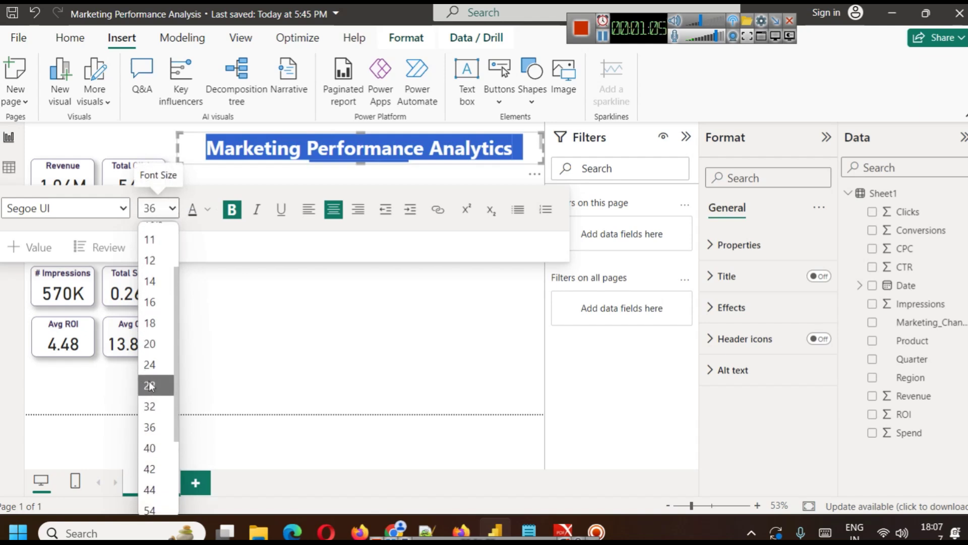
pyautogui.click(150, 372)
pyautogui.click(383, 158)
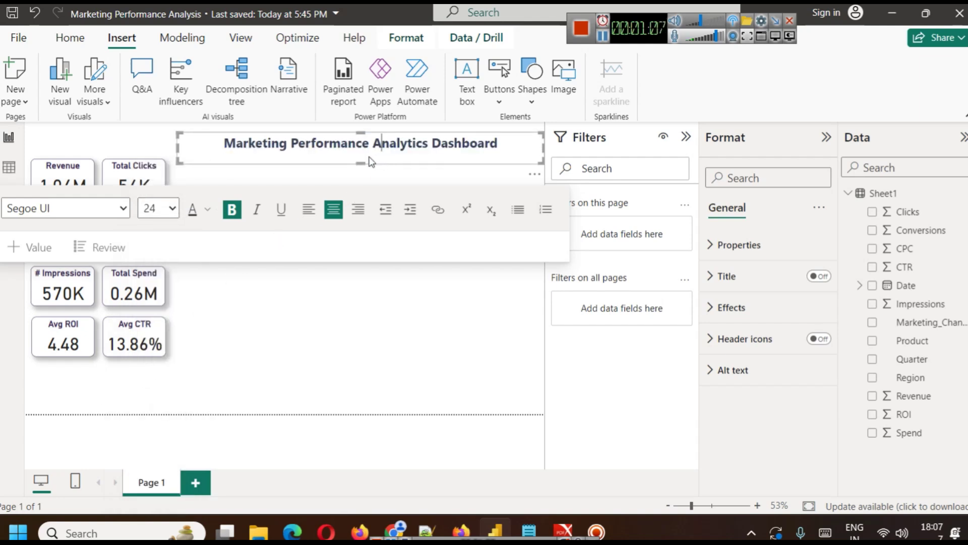
pyautogui.moveTo(363, 161); pyautogui.dragTo(363, 154)
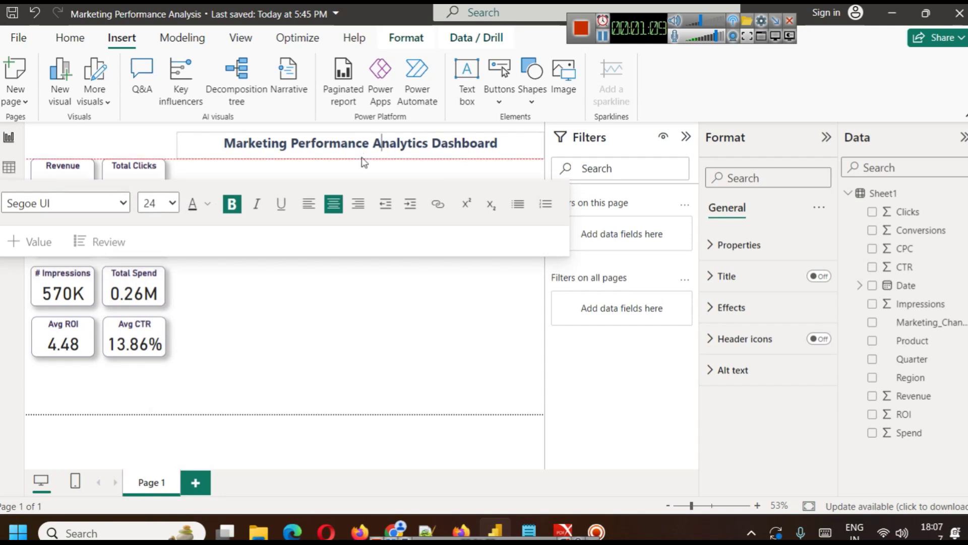
pyautogui.click(497, 129)
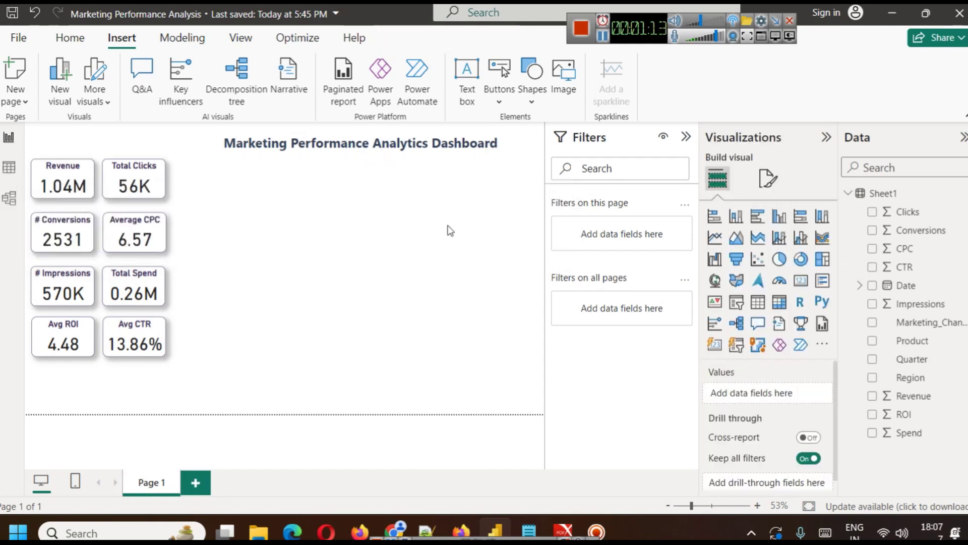
# Copy the Total Clicks card's border and shadow formatting onto the dashboard title text box with Format Painter.
pyautogui.click(408, 142)
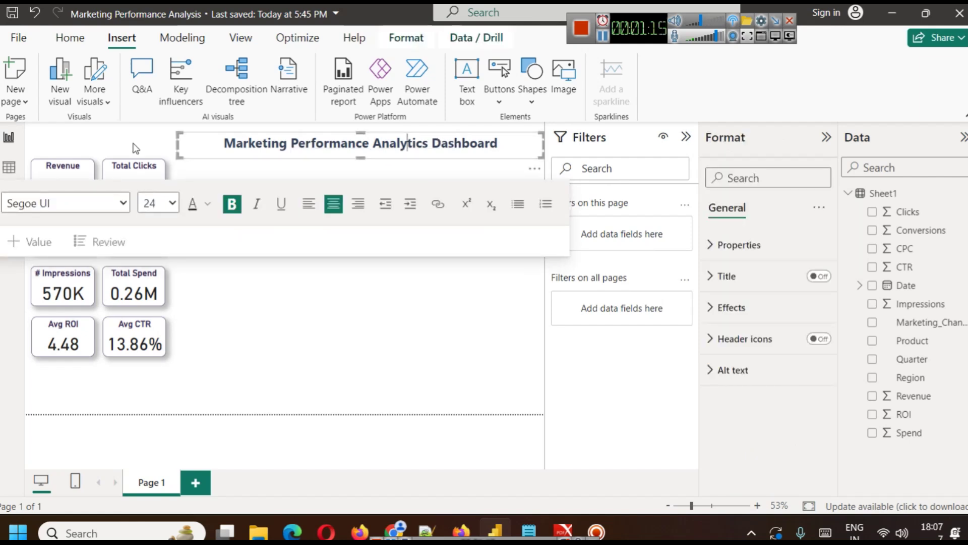
pyautogui.click(258, 321)
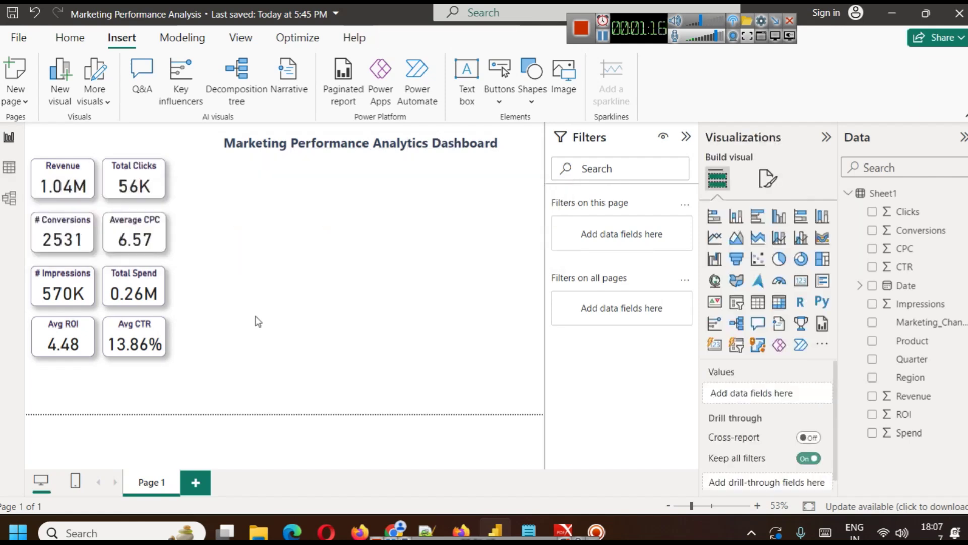
pyautogui.click(115, 178)
pyautogui.click(59, 38)
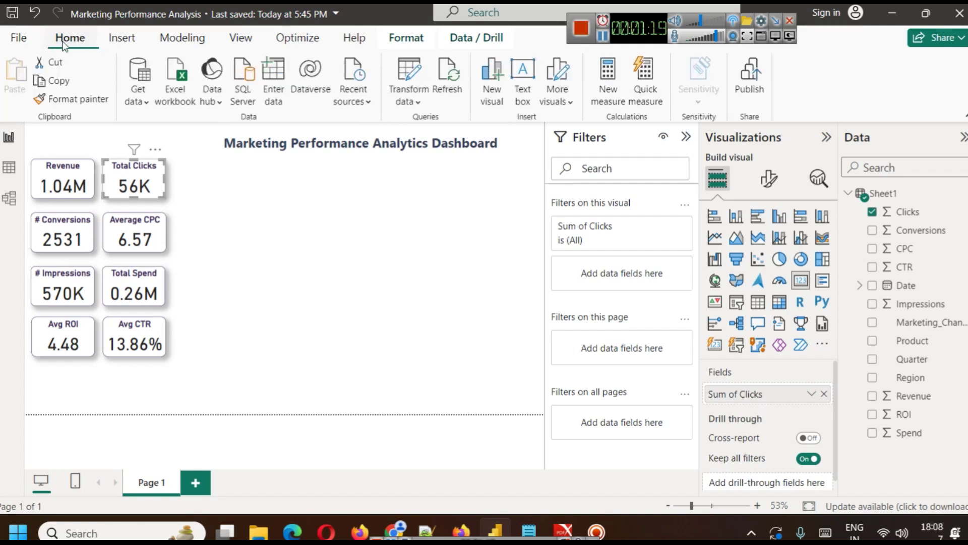
pyautogui.click(68, 99)
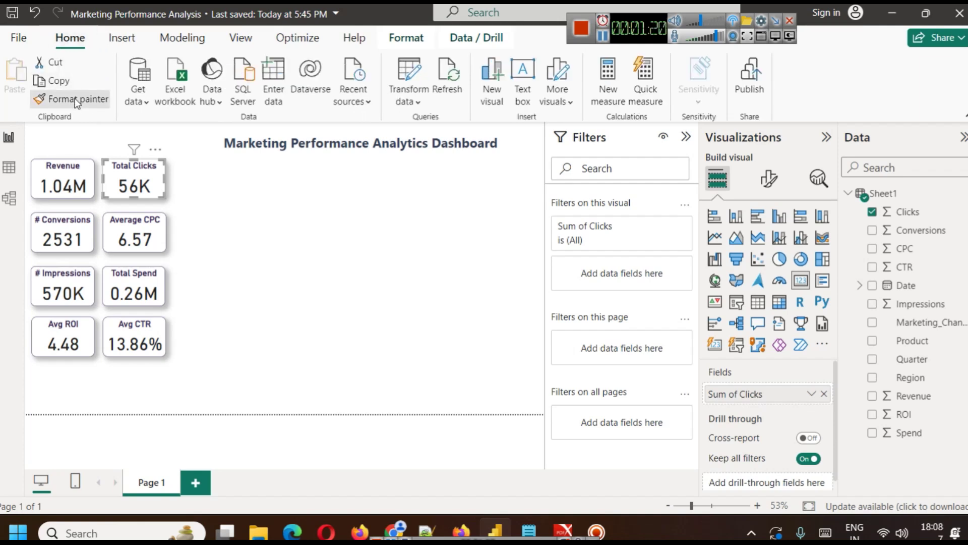
pyautogui.click(254, 138)
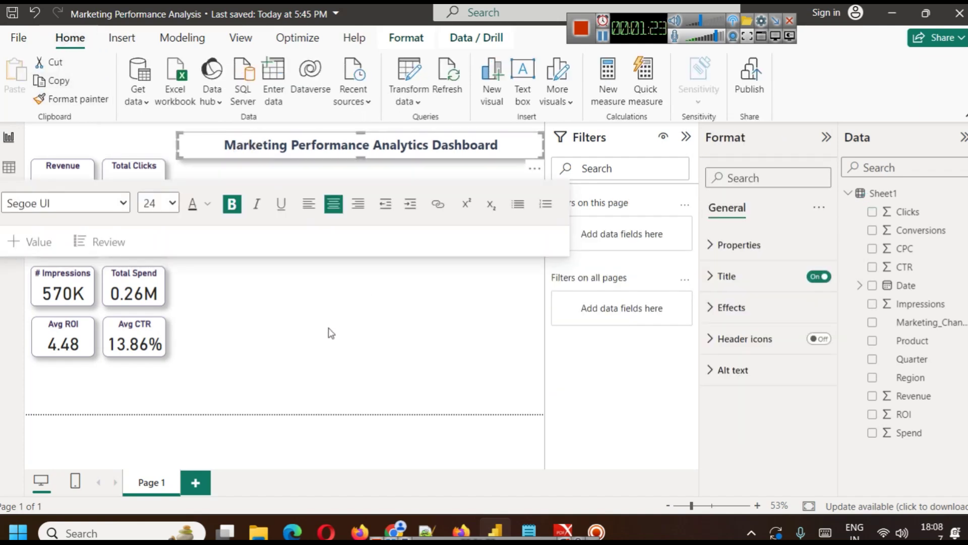
pyautogui.click(330, 333)
# Move the dashboard title text box slightly up and to the left, closer to the page's upper edge.
pyautogui.click(206, 145)
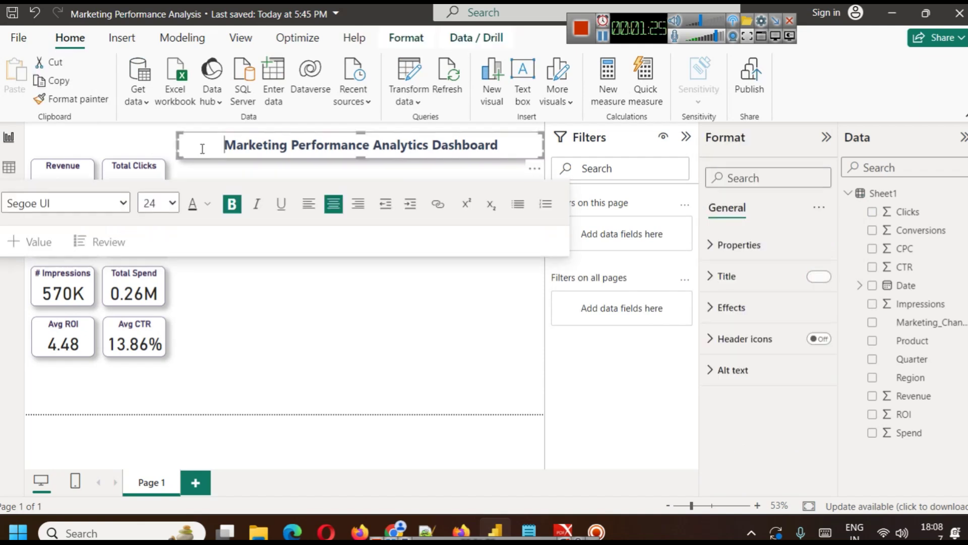
pyautogui.moveTo(206, 133); pyautogui.dragTo(203, 127)
pyautogui.press('Down')
pyautogui.press('Down')
pyautogui.press('Down')
pyautogui.press('Down')
pyautogui.press('Down')
pyautogui.press('Down')
pyautogui.press('Down')
pyautogui.press('Right')
pyautogui.press('Right')
pyautogui.press('Right')
pyautogui.press('Right')
pyautogui.press('Right')
pyautogui.press('Right')
pyautogui.press('Right')
pyautogui.press('Right')
pyautogui.press('Right')
pyautogui.press('Right')
pyautogui.press('Down')
pyautogui.press('Down')
pyautogui.press('Down')
pyautogui.press('Down')
pyautogui.press('Down')
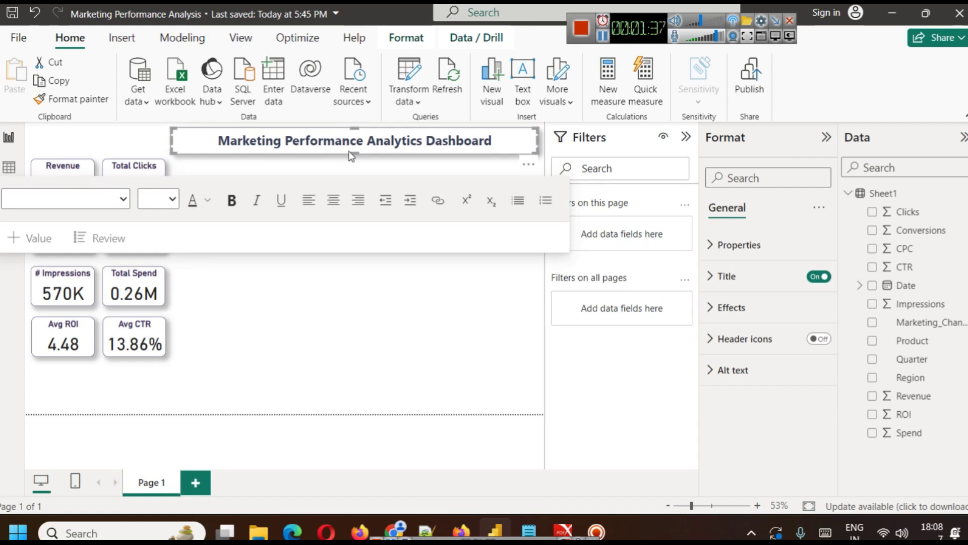
pyautogui.click(353, 299)
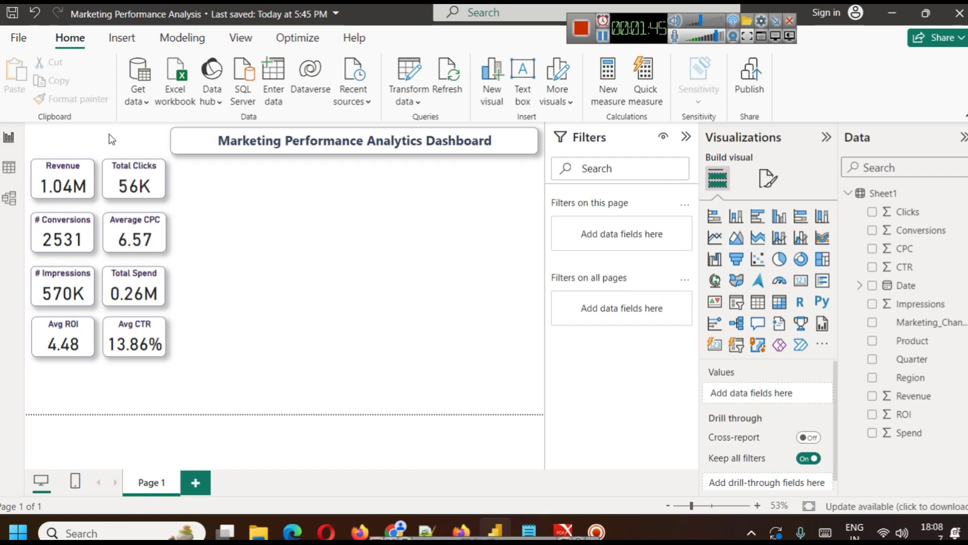
# Check the columns in the data table, then add a slicer for the Date field to the report page.
pyautogui.click(9, 167)
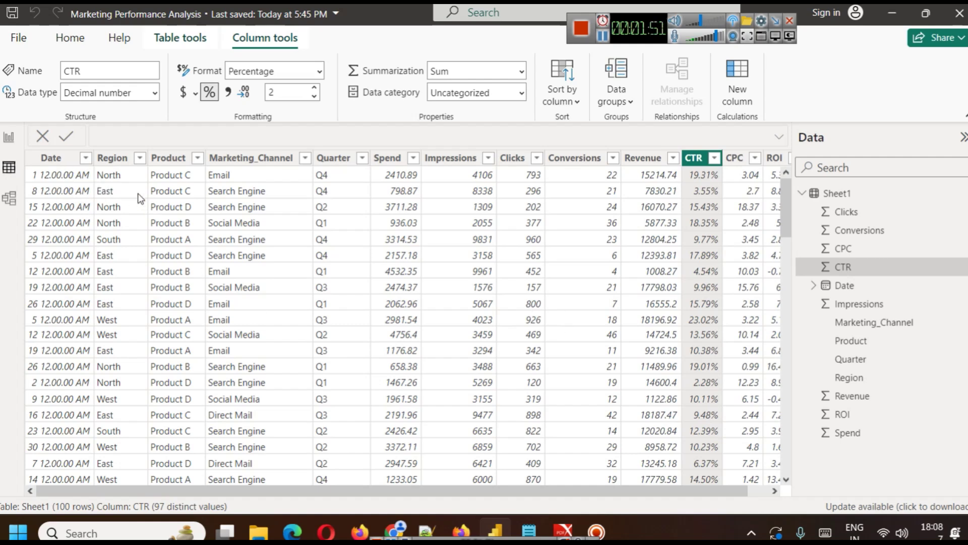
pyautogui.click(10, 138)
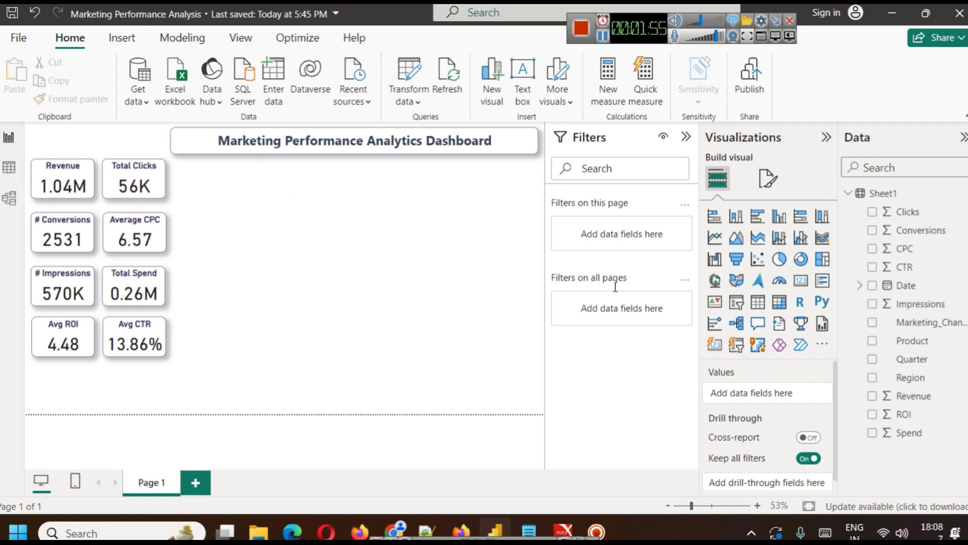
pyautogui.click(737, 303)
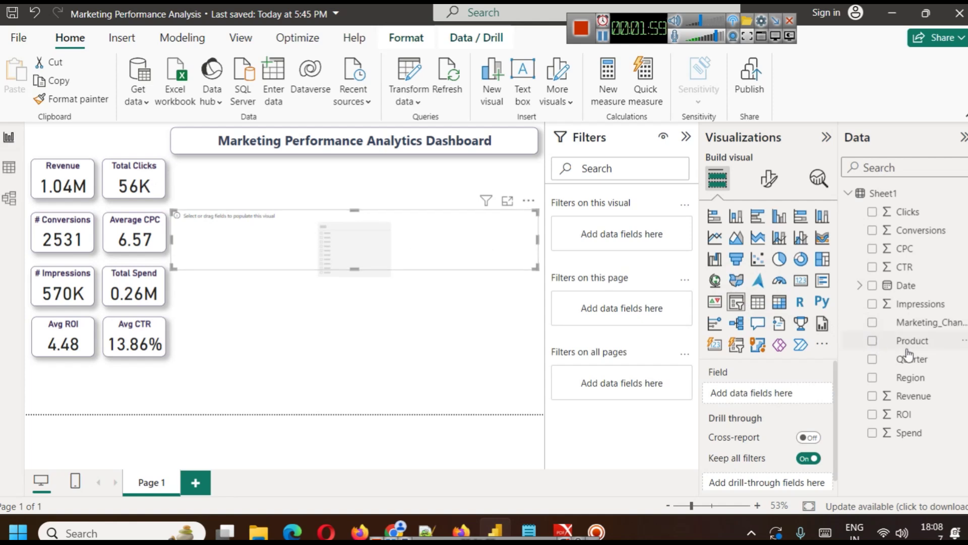
pyautogui.moveTo(906, 286); pyautogui.dragTo(766, 395)
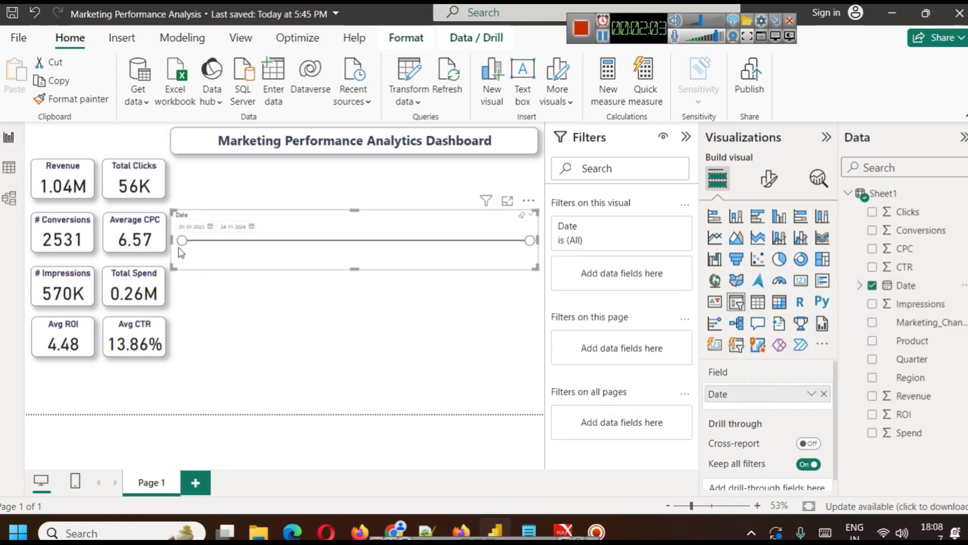
# Shrink the Date slicer and place it above the KPI cards, beside the dashboard title.
pyautogui.moveTo(530, 241)
pyautogui.mouseDown()
pyautogui.moveTo(439, 242)
pyautogui.moveTo(545, 244)
pyautogui.mouseUp()
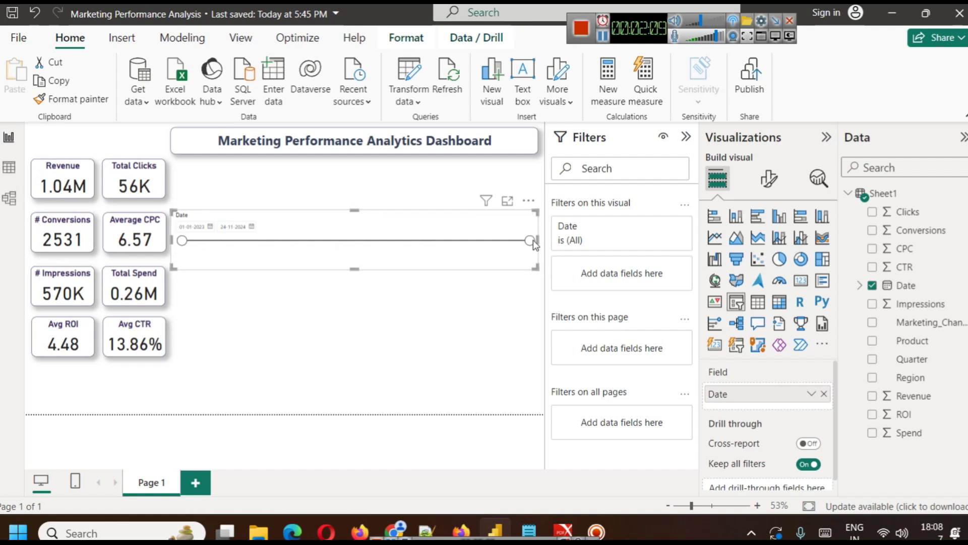
pyautogui.moveTo(539, 241); pyautogui.dragTo(95, 156)
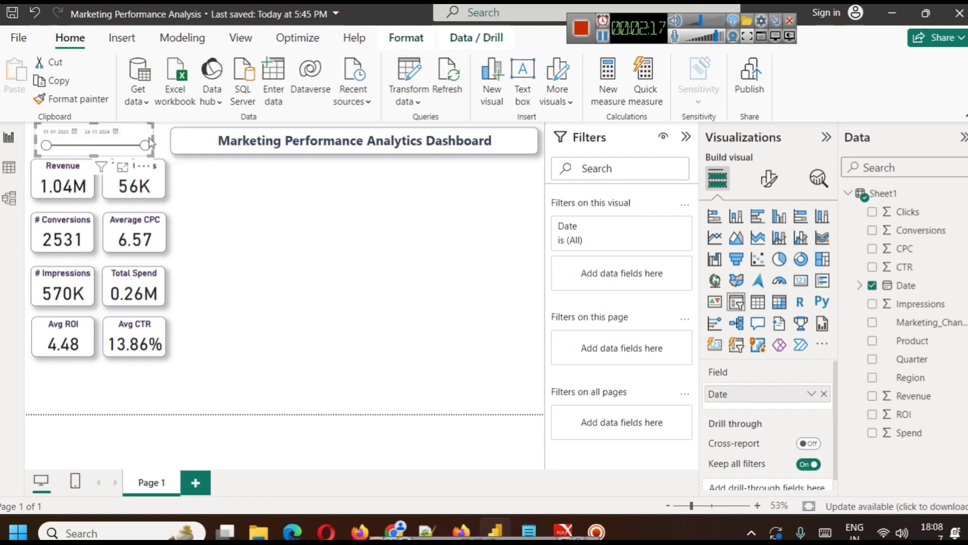
pyautogui.click(210, 249)
# Move all eight KPI cards down together to leave a small gap beneath the Date slicer.
pyautogui.moveTo(185, 369); pyautogui.dragTo(27, 152)
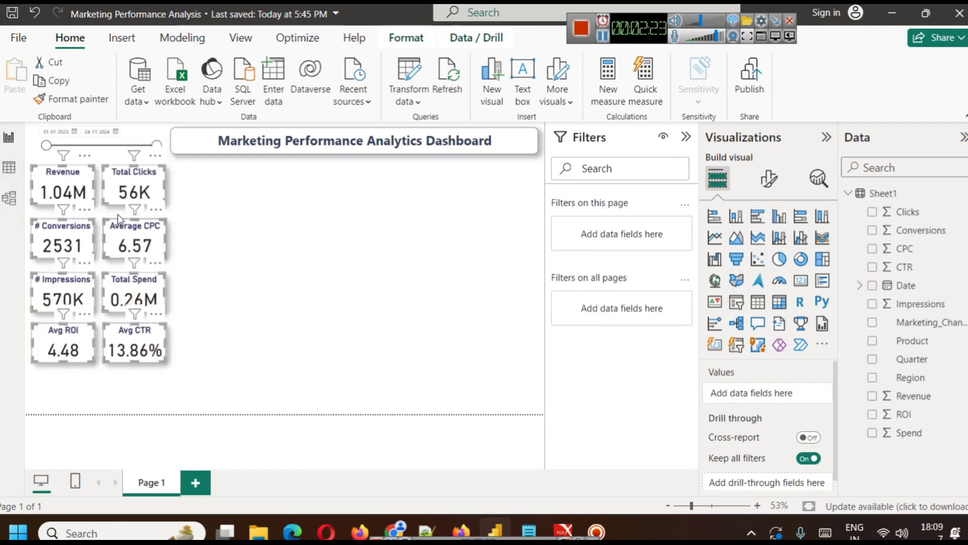
pyautogui.click(205, 191)
pyautogui.click(127, 143)
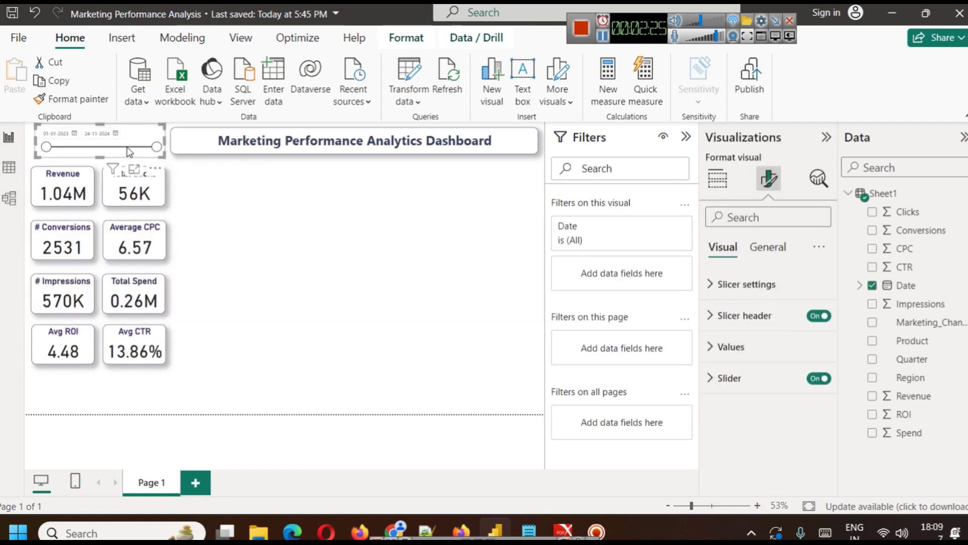
pyautogui.click(256, 220)
# Switch to the browser and review the Udemy Power BI course outline, expanding the sections from data connections to publishing reports.
pyautogui.hotkey('alt', 'Tab')
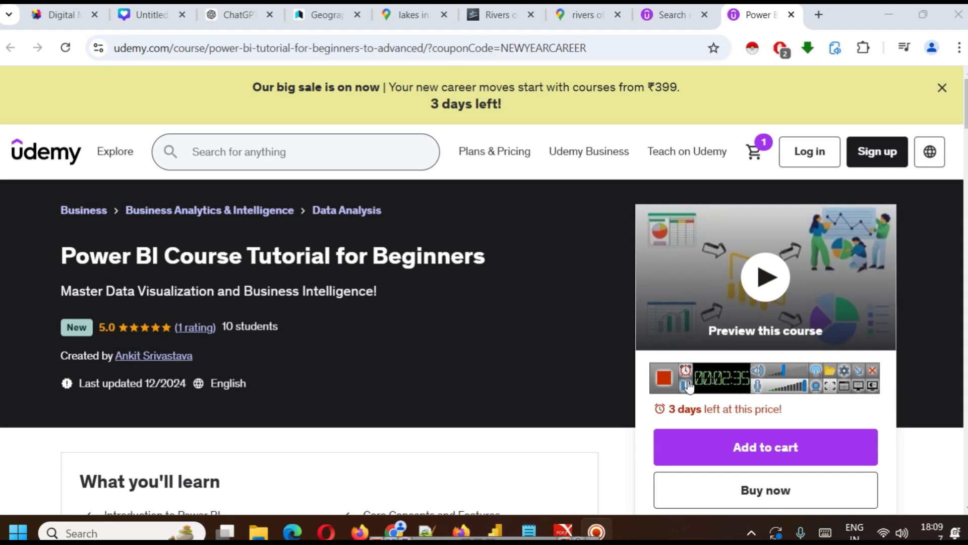
pyautogui.scroll(-10, 689, 162)
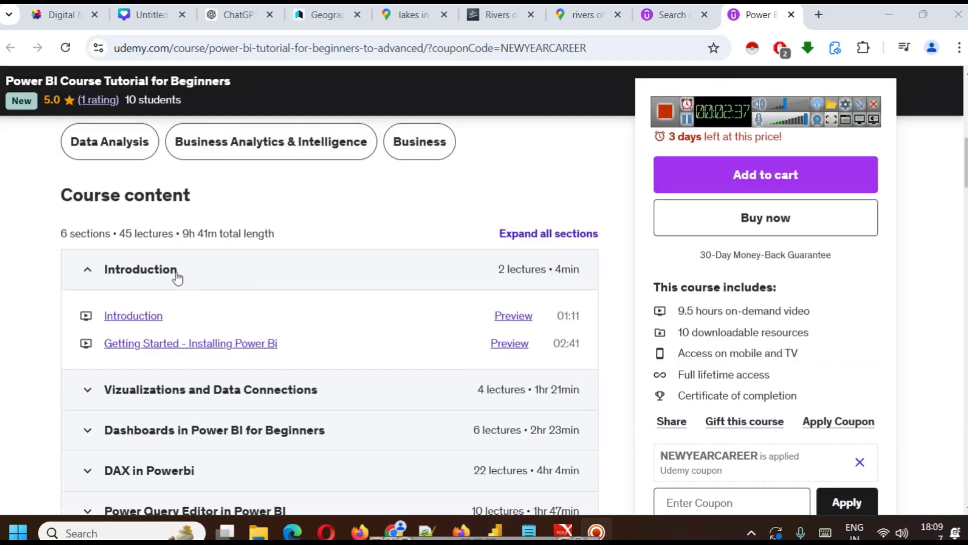
pyautogui.scroll(-3, 127, 281)
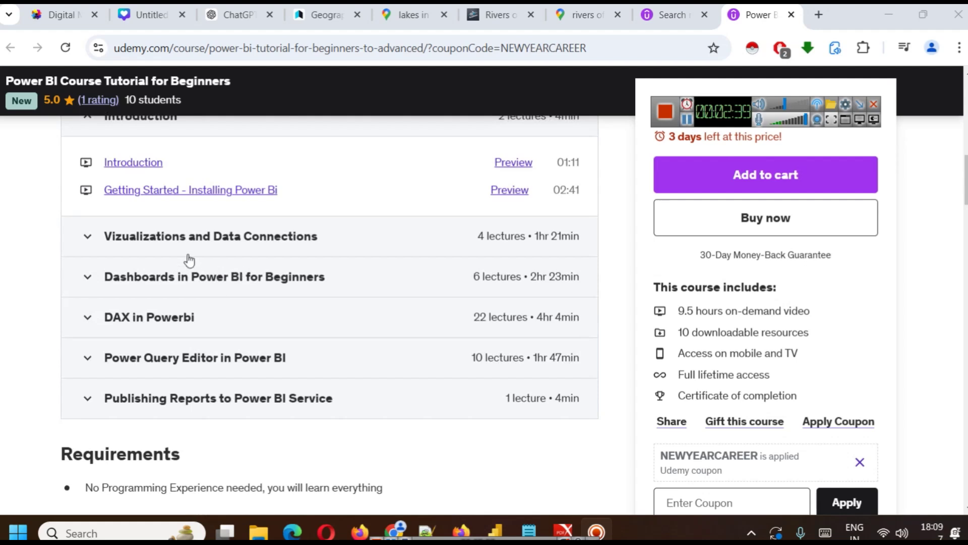
pyautogui.click(200, 238)
pyautogui.scroll(-2, 235, 265)
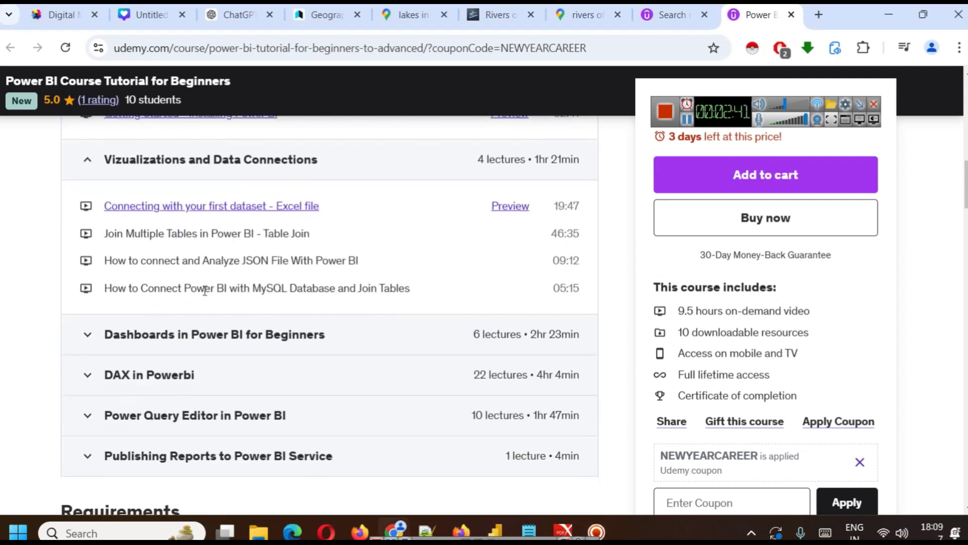
pyautogui.click(154, 339)
pyautogui.scroll(-2, 237, 288)
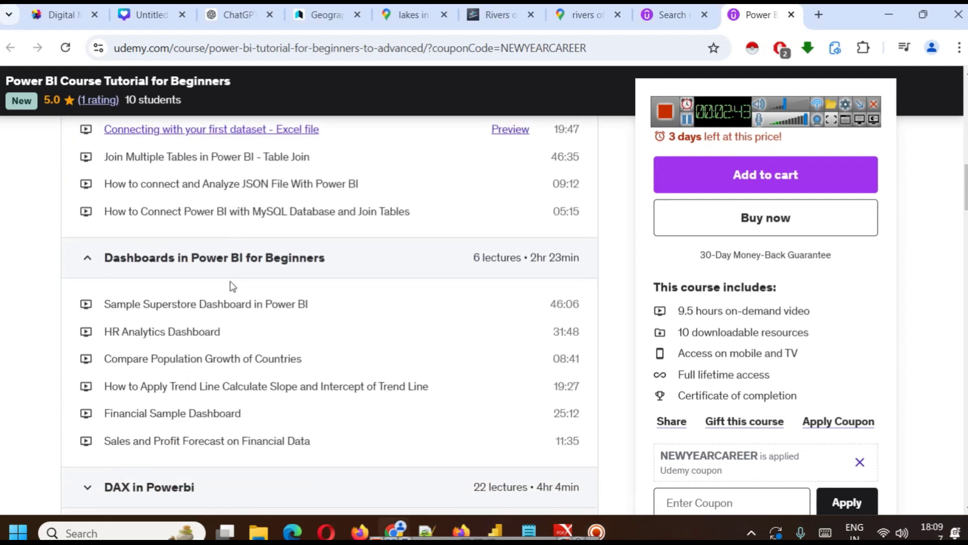
pyautogui.scroll(-5, 239, 288)
pyautogui.click(178, 255)
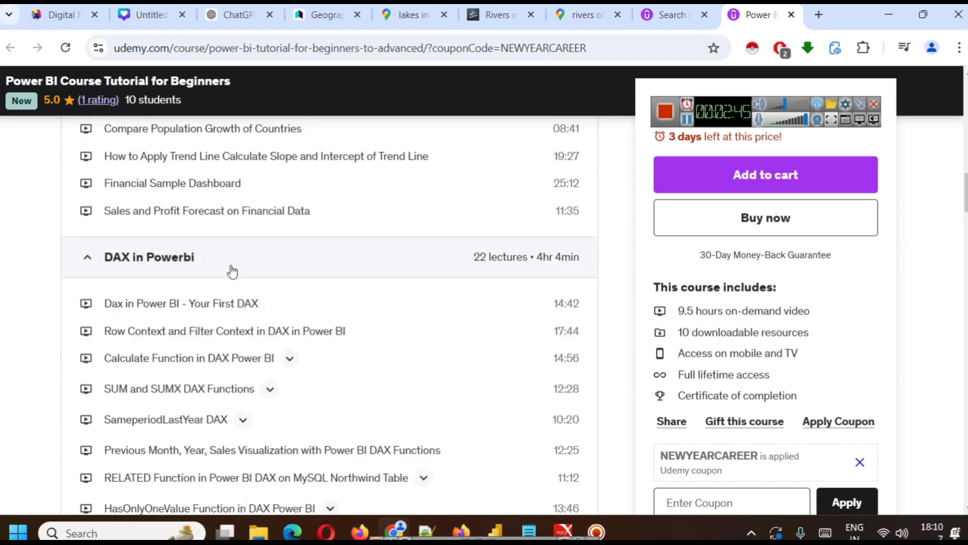
pyautogui.scroll(-12, 231, 272)
pyautogui.scroll(10, 232, 271)
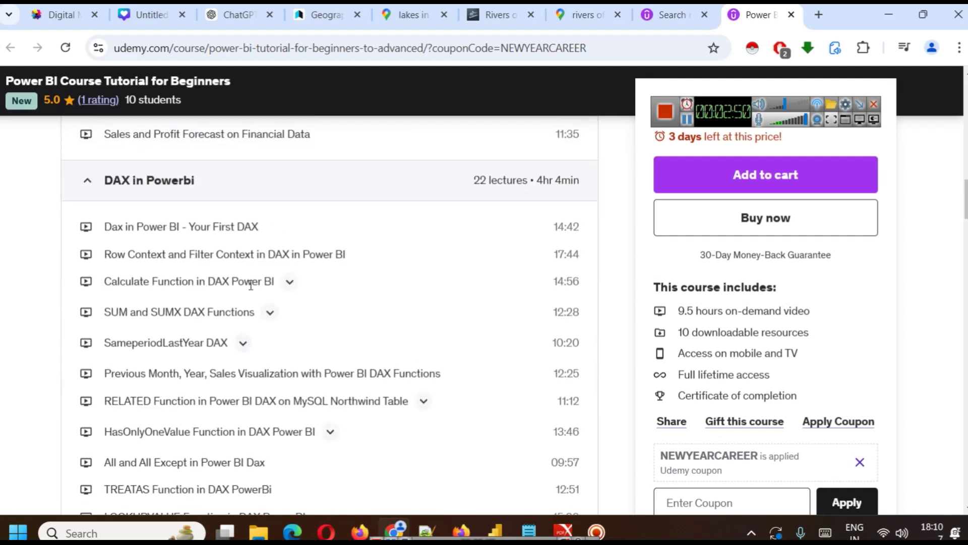
pyautogui.scroll(-11, 244, 271)
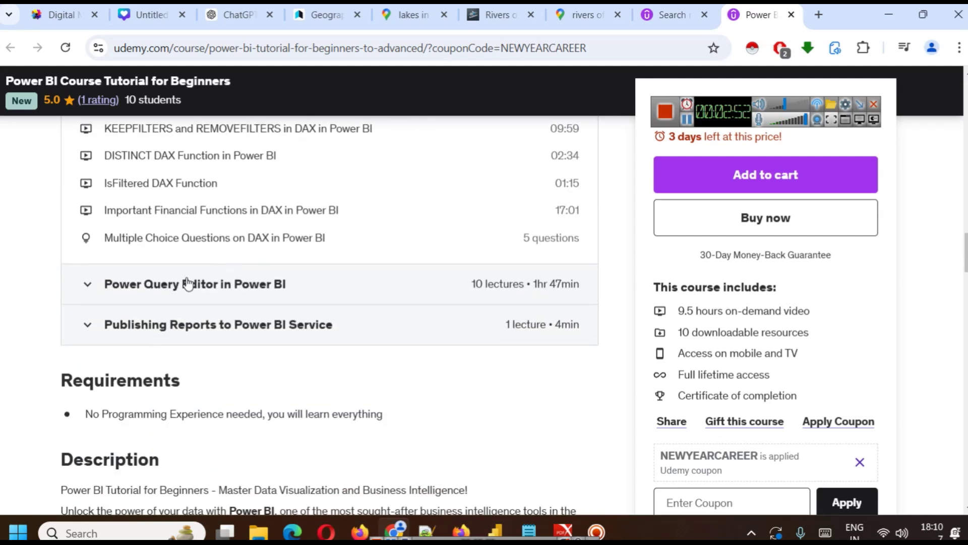
pyautogui.click(187, 283)
pyautogui.scroll(-3, 212, 273)
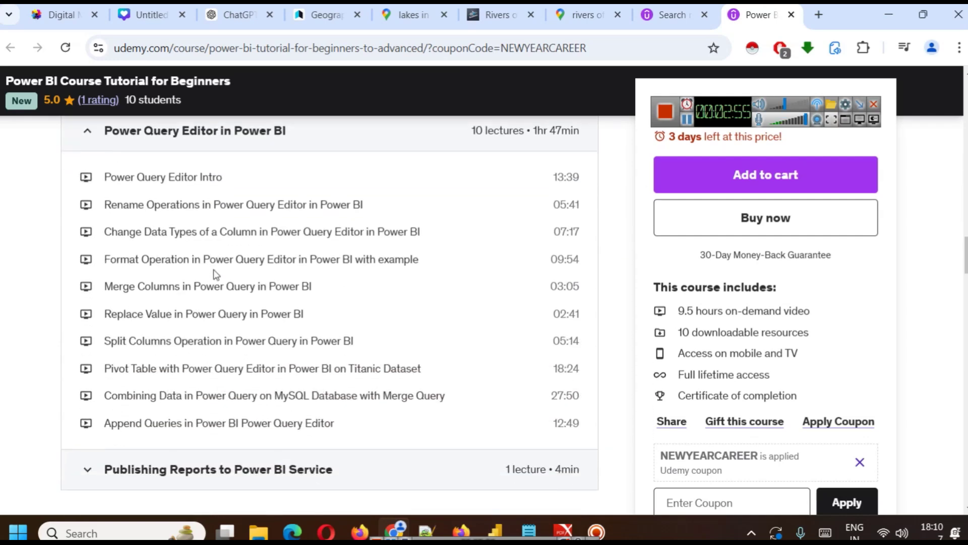
pyautogui.scroll(-3, 204, 273)
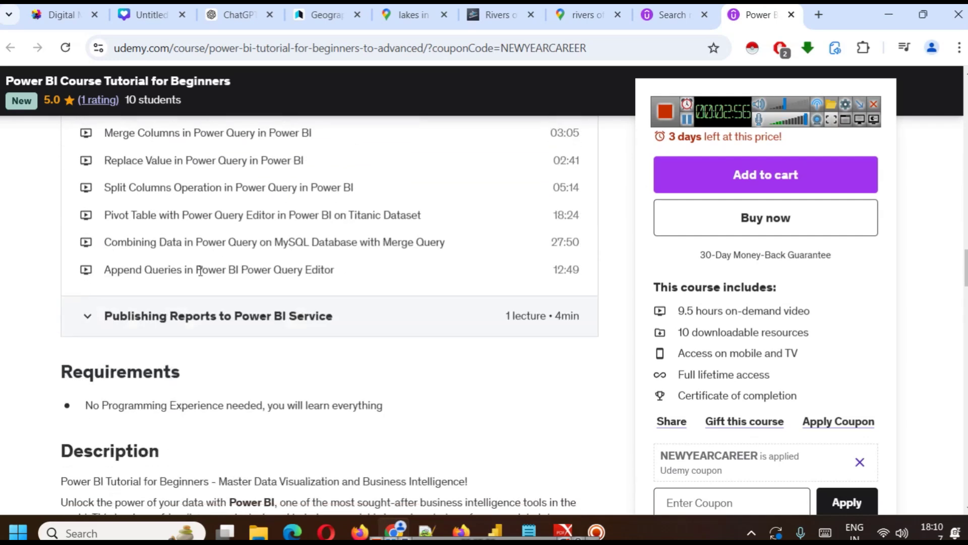
pyautogui.click(192, 316)
pyautogui.scroll(9, 242, 246)
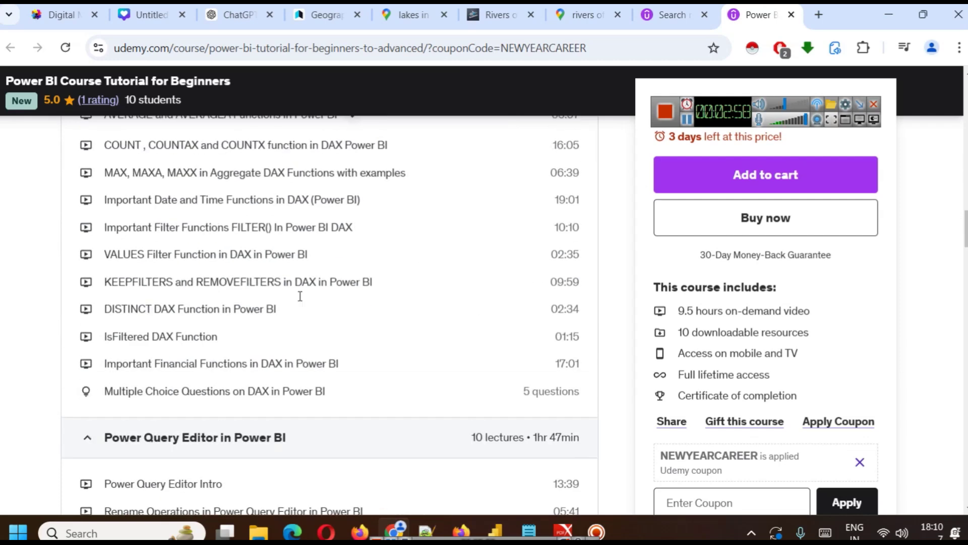
# Switch back to Power BI and copy the Total Clicks card's formatting onto the Date slicer with Format Painter.
pyautogui.click(496, 531)
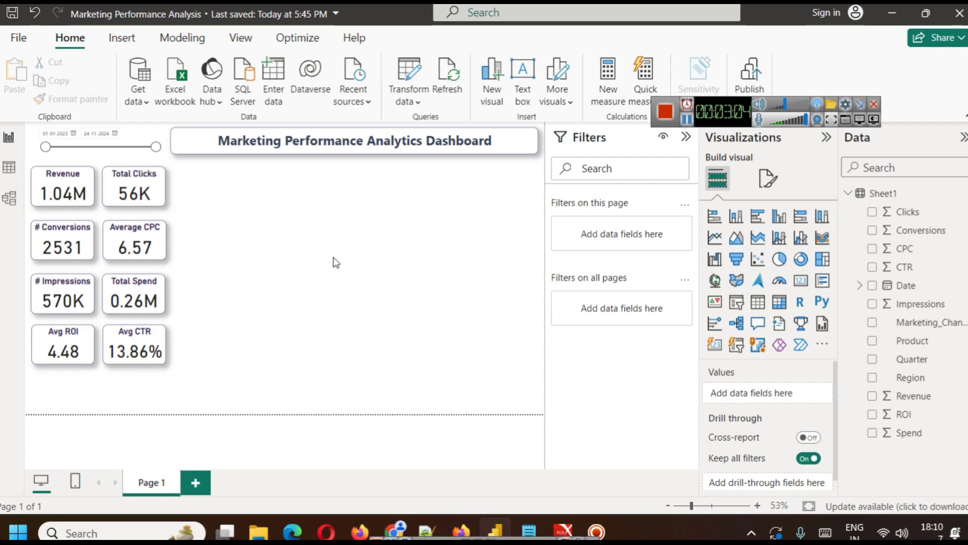
pyautogui.moveTo(722, 114); pyautogui.dragTo(757, 48)
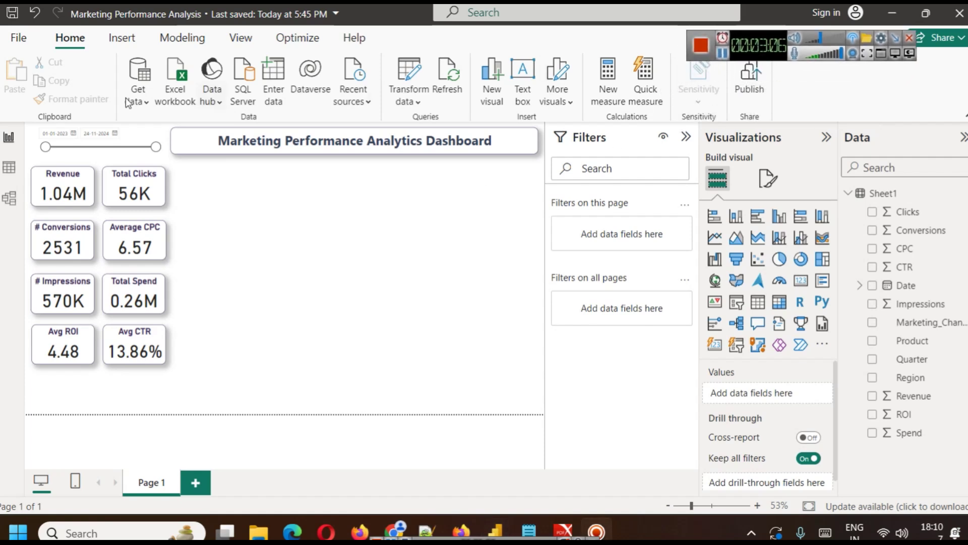
pyautogui.click(253, 207)
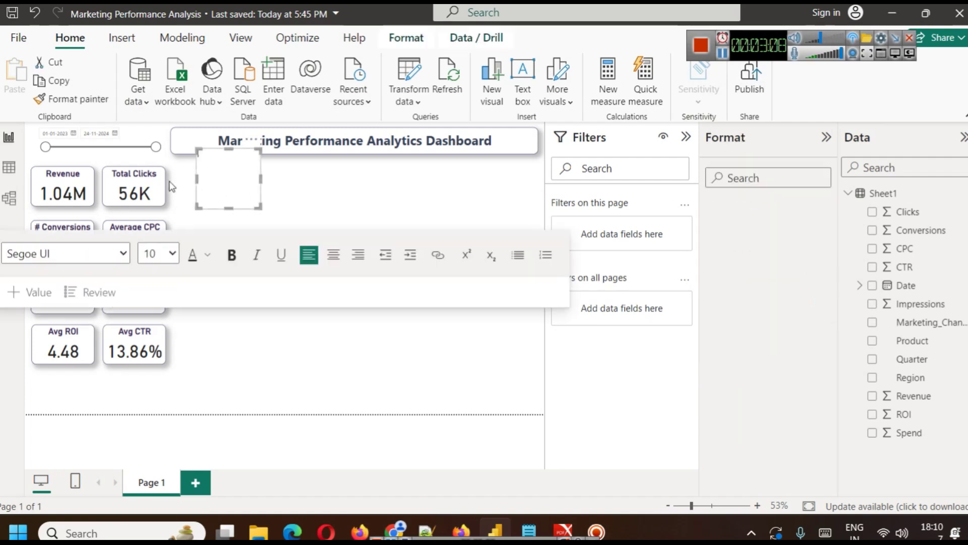
pyautogui.click(160, 151)
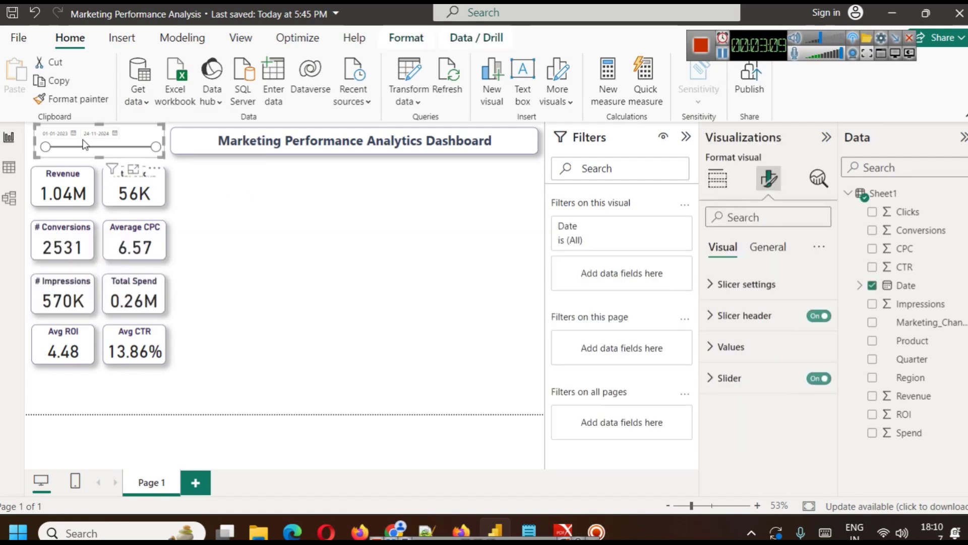
pyautogui.click(133, 170)
pyautogui.click(146, 196)
pyautogui.click(71, 99)
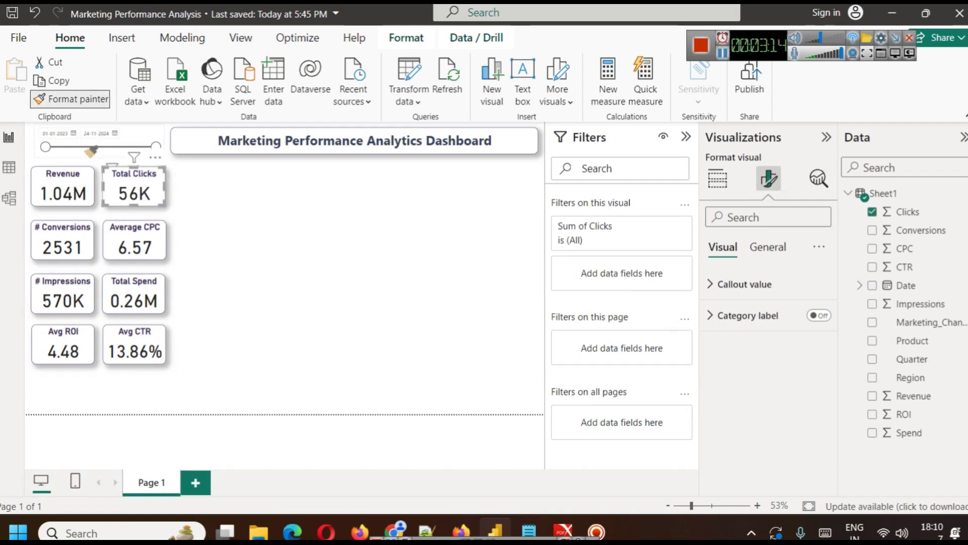
pyautogui.click(89, 144)
pyautogui.click(229, 206)
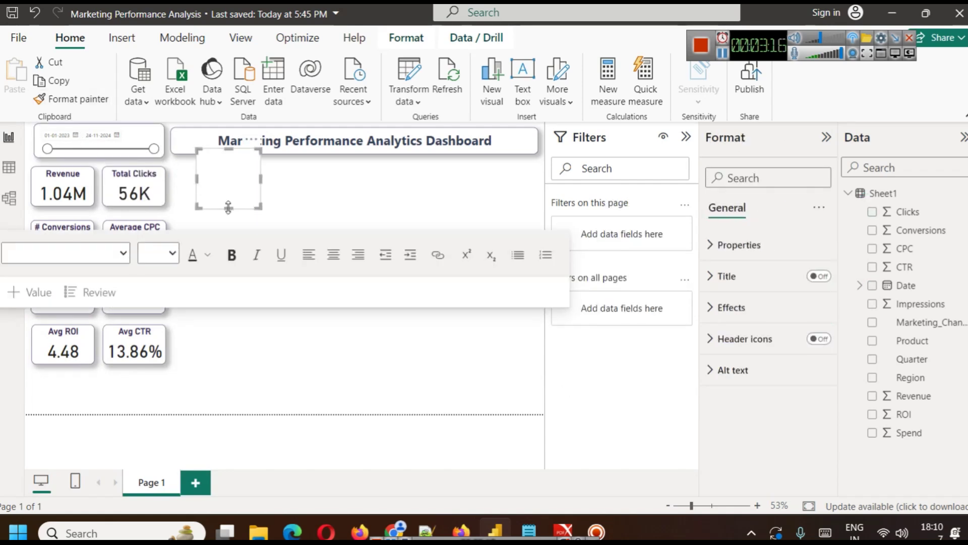
pyautogui.click(435, 199)
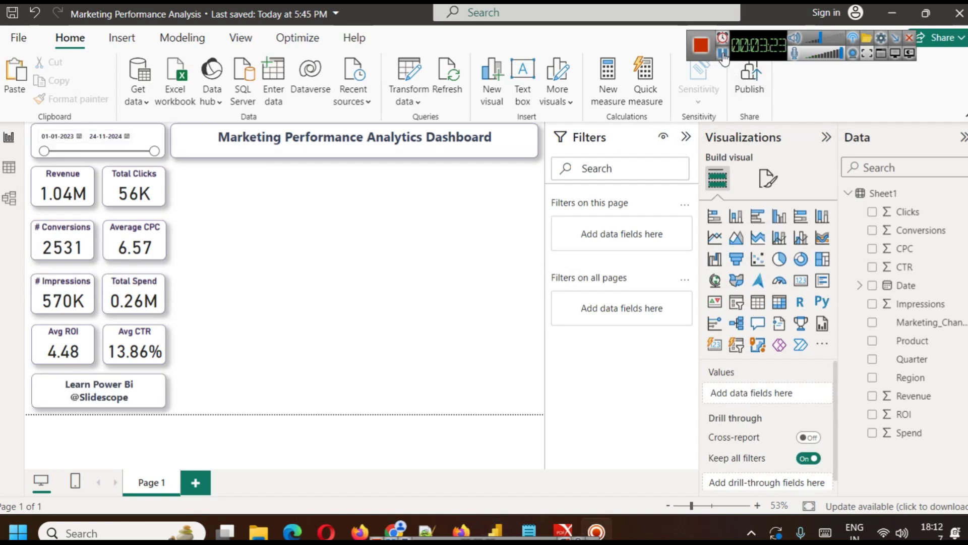
# Review the Date slicer's formatting options, including its slicer settings and the font settings of its values.
pyautogui.click(151, 141)
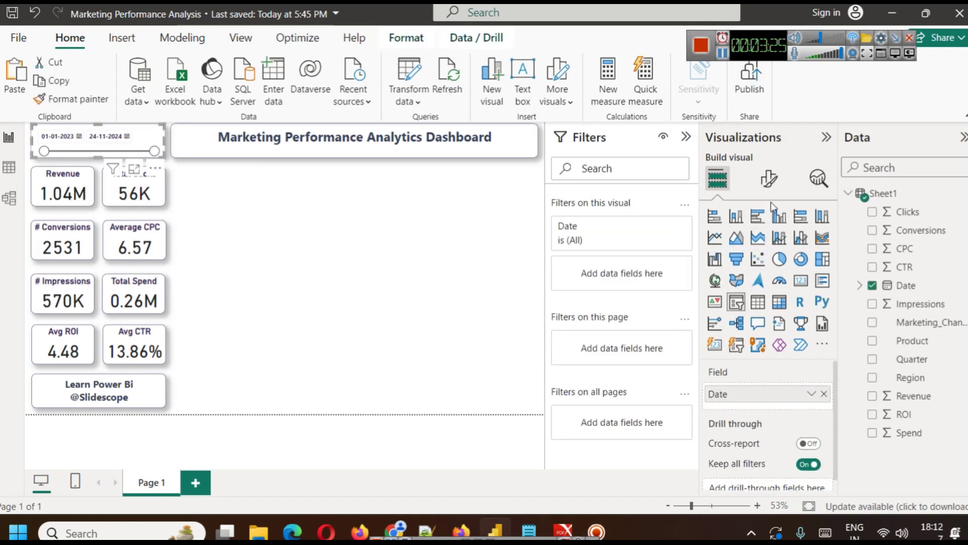
pyautogui.click(769, 179)
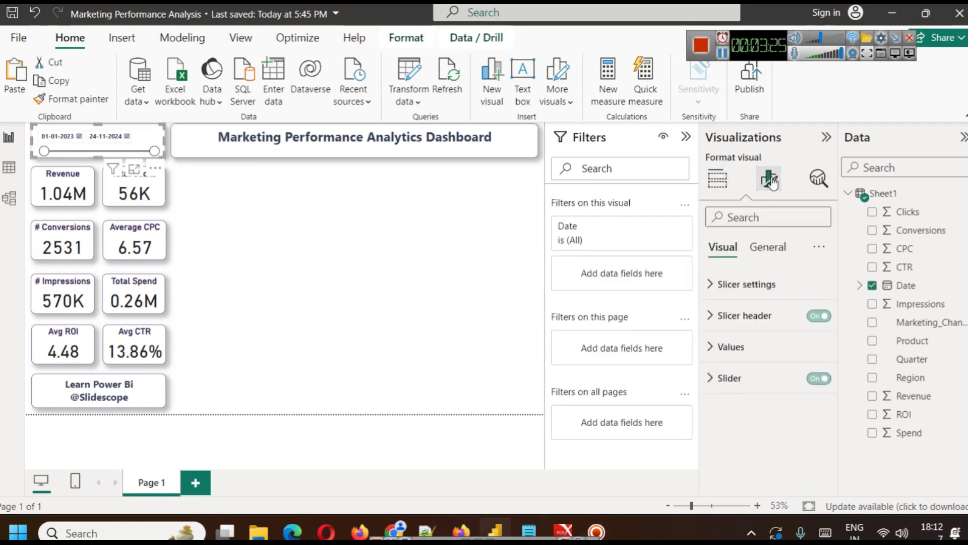
pyautogui.click(762, 250)
pyautogui.click(725, 255)
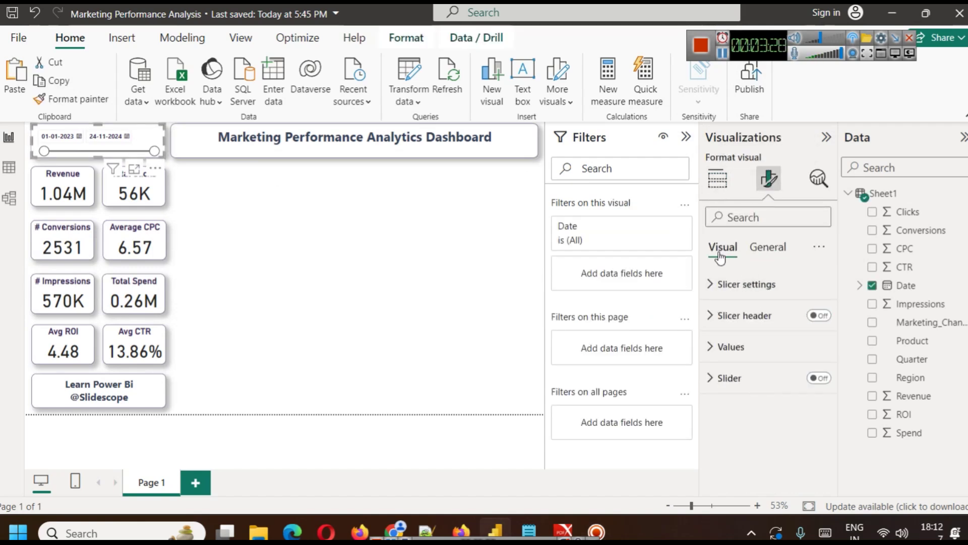
pyautogui.click(728, 287)
pyautogui.click(728, 286)
pyautogui.click(732, 345)
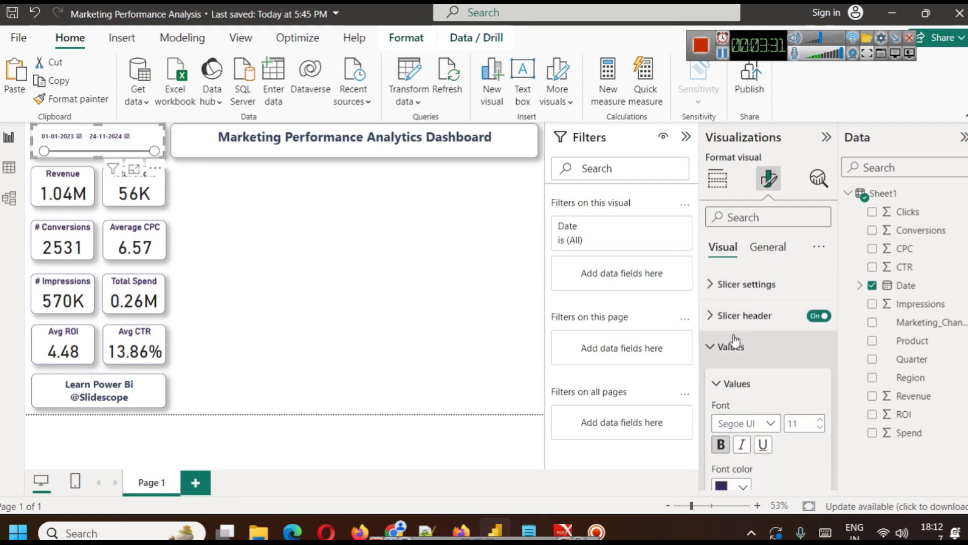
pyautogui.scroll(-1, 791, 345)
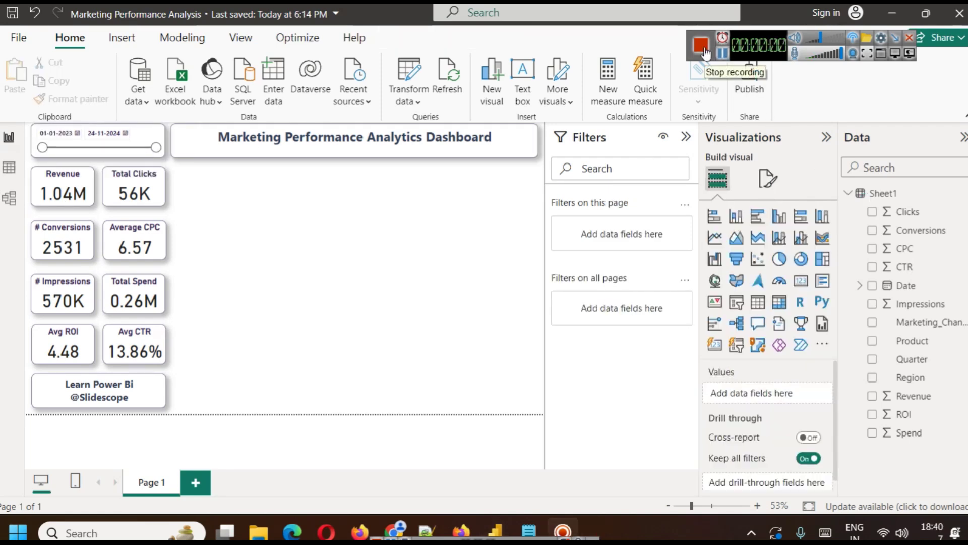
# Examine the padding in the Date slicer's general properties, then deselect the slicer.
pyautogui.click(142, 136)
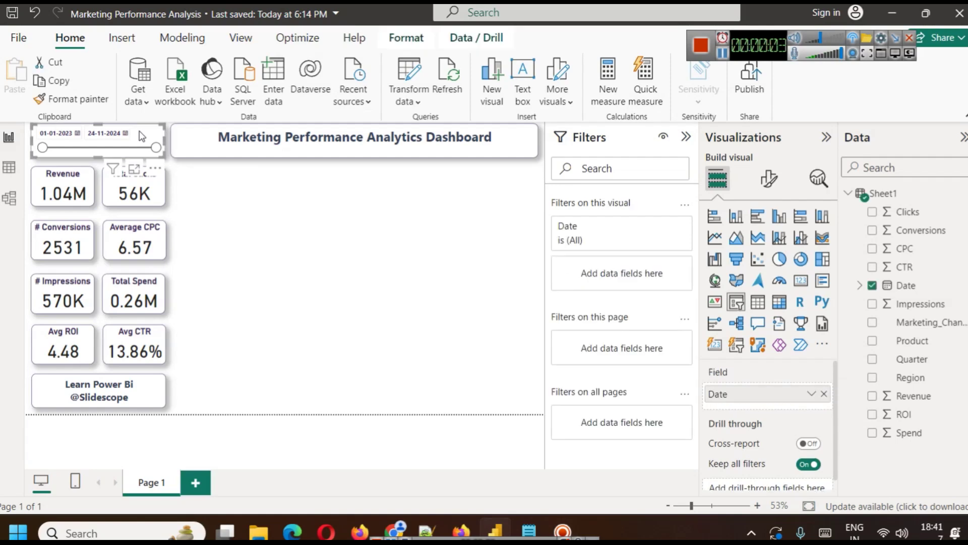
pyautogui.click(771, 179)
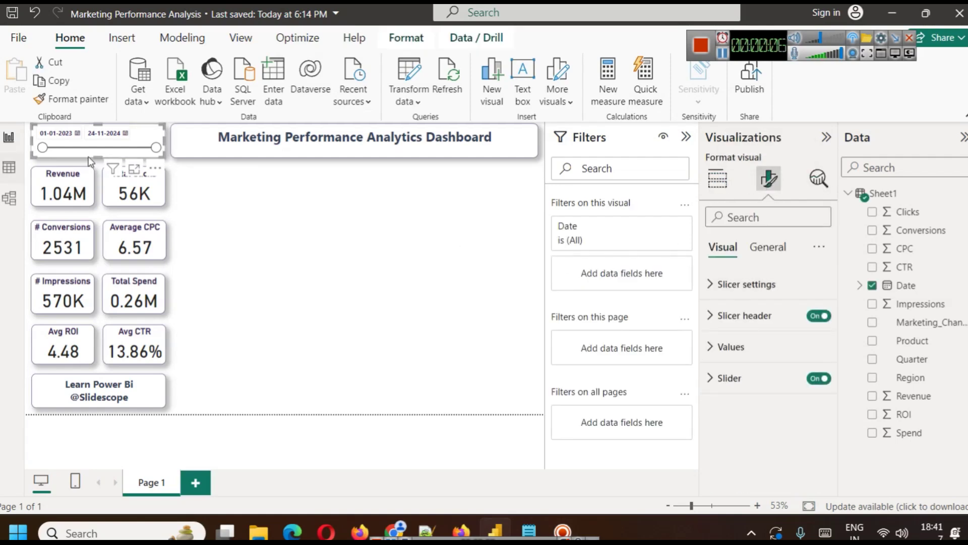
pyautogui.click(768, 248)
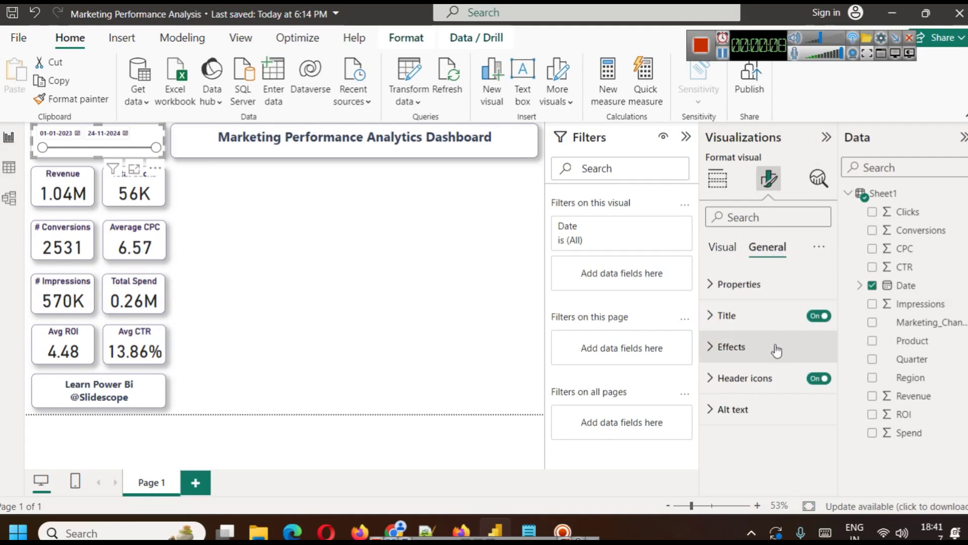
pyautogui.click(740, 284)
pyautogui.scroll(-3, 758, 355)
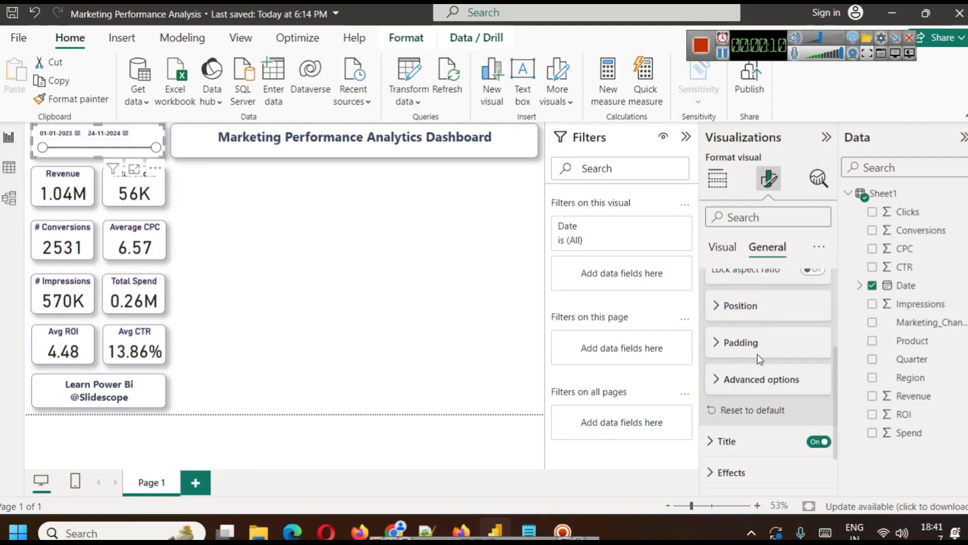
pyautogui.click(741, 344)
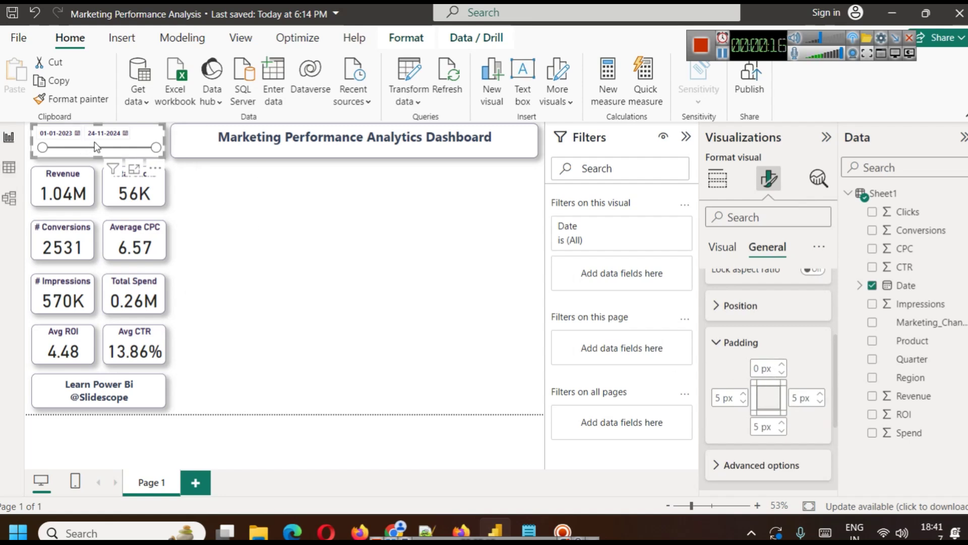
pyautogui.click(294, 252)
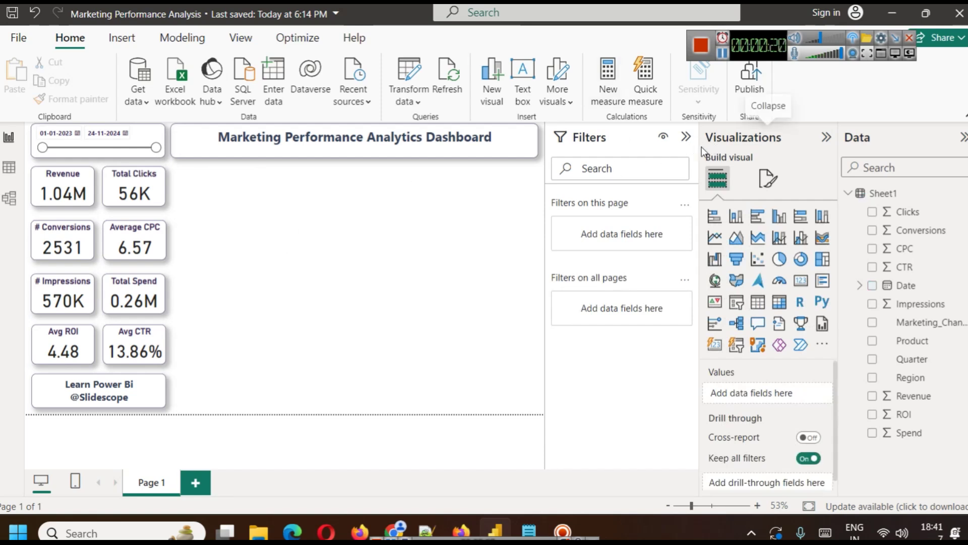
# Collapse the Filters and Visualizations panes, then test the Date slicer by narrowing its range to 18-11-2023 through 23-08-2024 and restoring the full range.
pyautogui.click(687, 138)
pyautogui.click(823, 140)
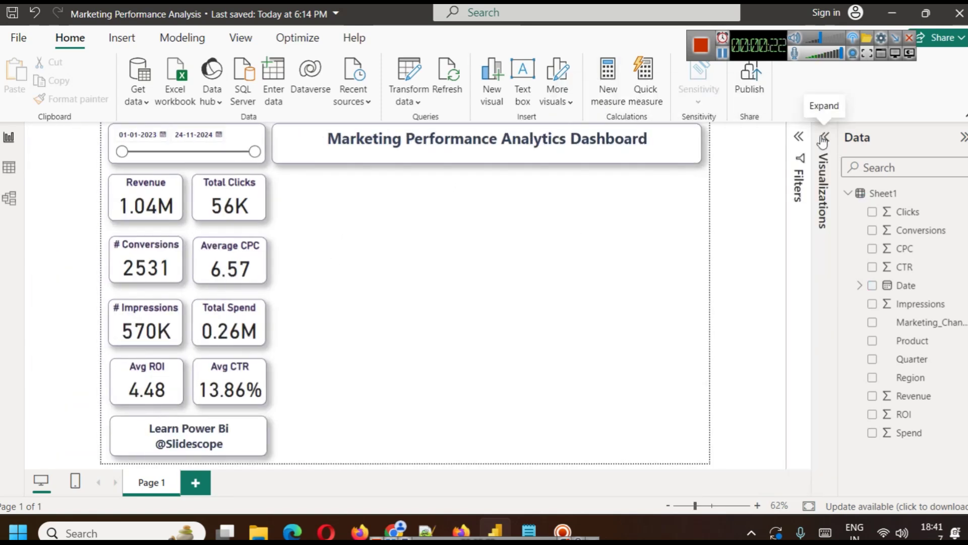
pyautogui.click(193, 154)
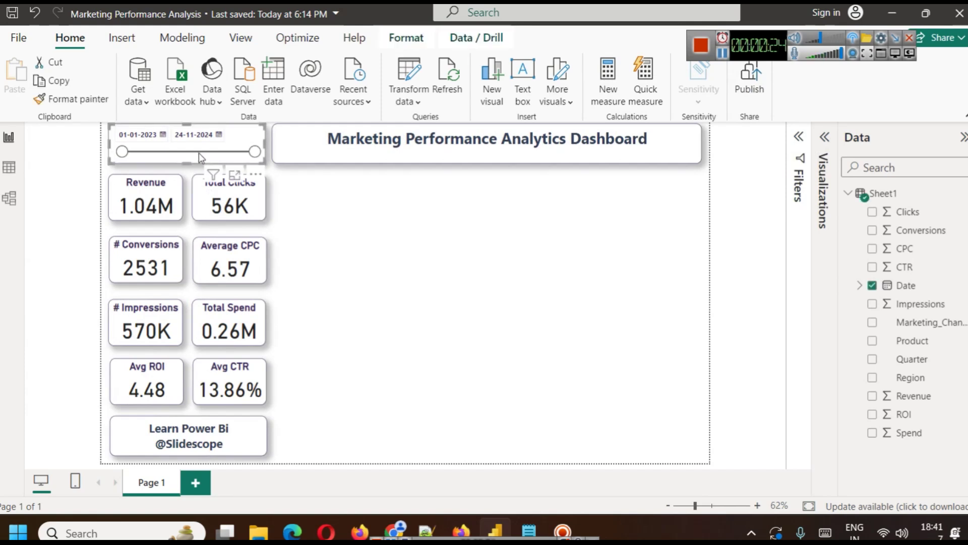
pyautogui.moveTo(121, 153); pyautogui.dragTo(187, 157)
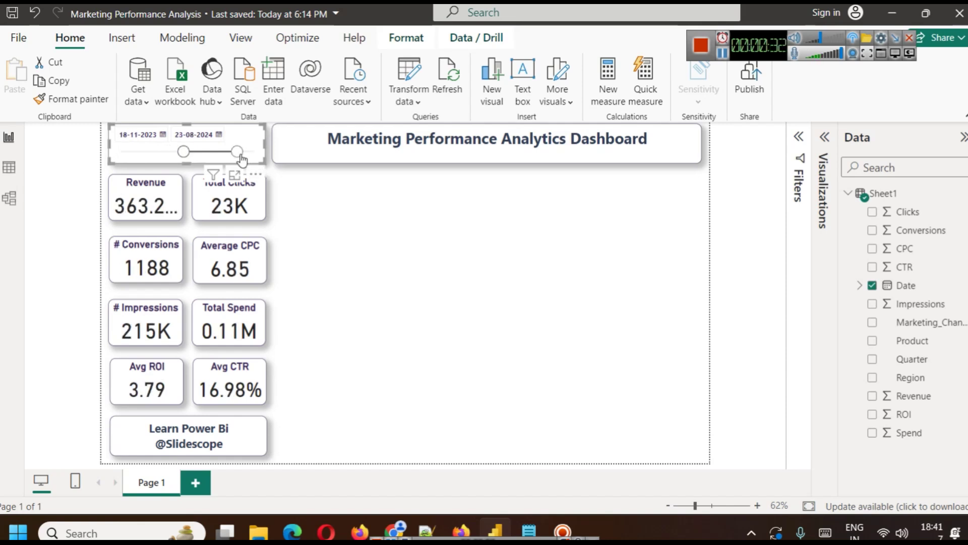
pyautogui.moveTo(184, 151); pyautogui.dragTo(101, 152)
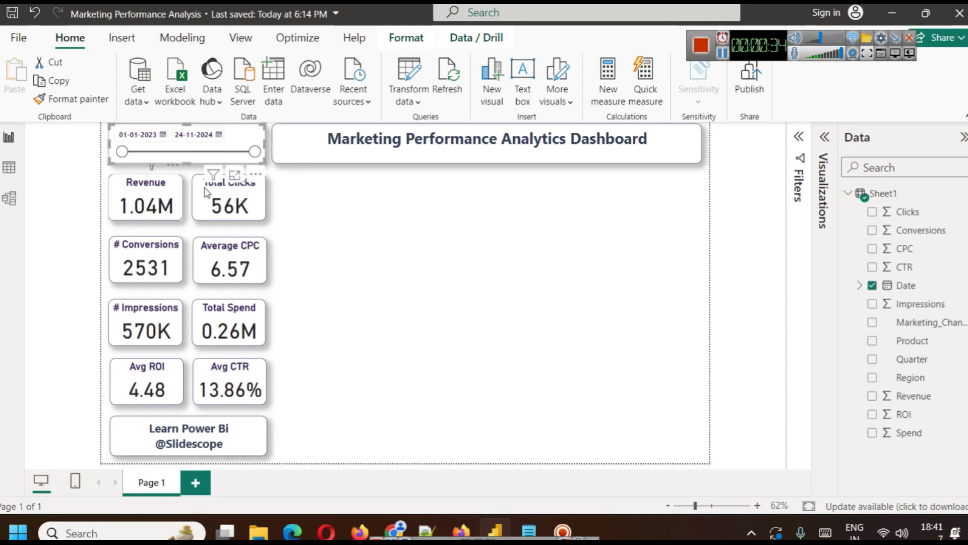
# Try the Date slicer's calendar by choosing 17-03-2023 as the start date, then return the start to 01-01-2023.
pyautogui.click(162, 135)
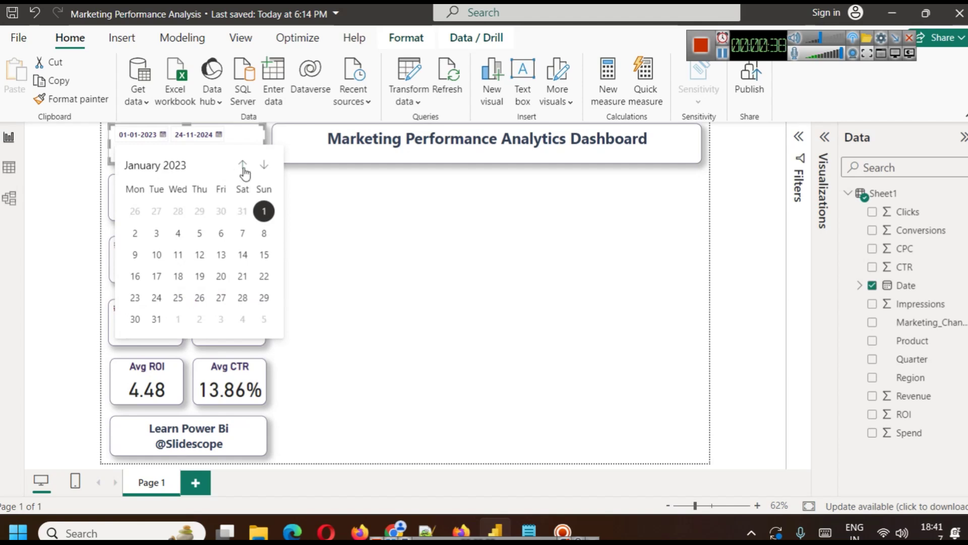
pyautogui.click(263, 167)
pyautogui.click(263, 166)
pyautogui.click(221, 255)
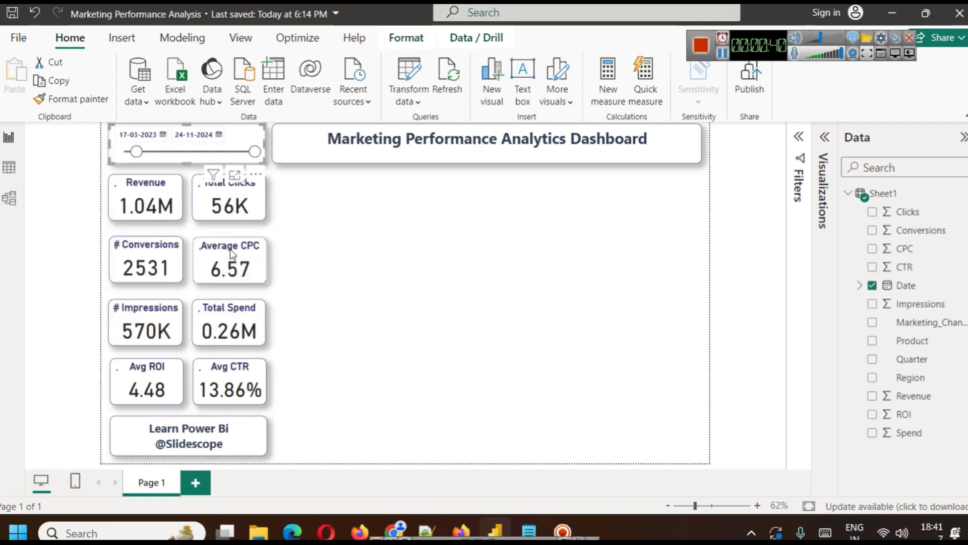
pyautogui.moveTo(136, 151); pyautogui.dragTo(101, 150)
pyautogui.click(389, 260)
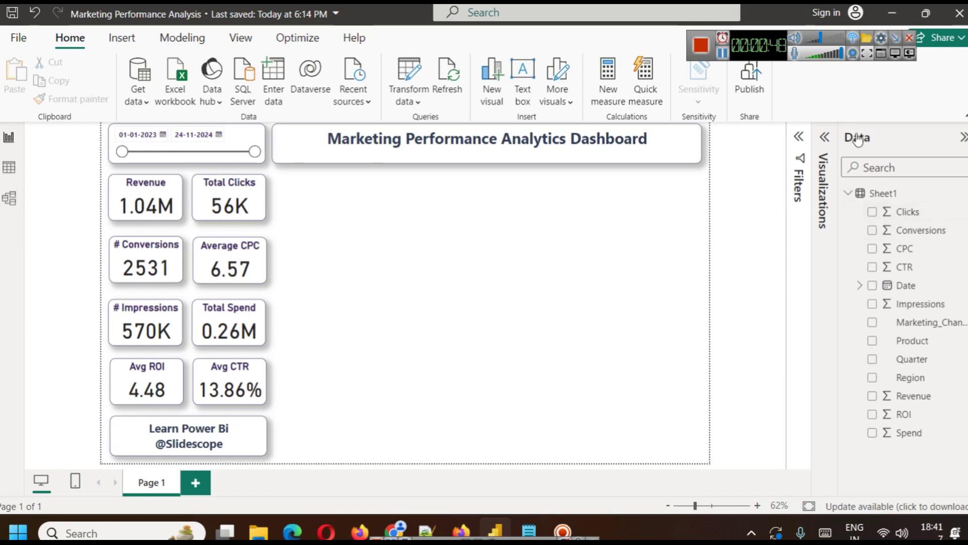
# Check the Spend vs Revenue Analysis brief in the browser, then add a waterfall chart below the dashboard title in Power BI and make it taller.
pyautogui.click(830, 143)
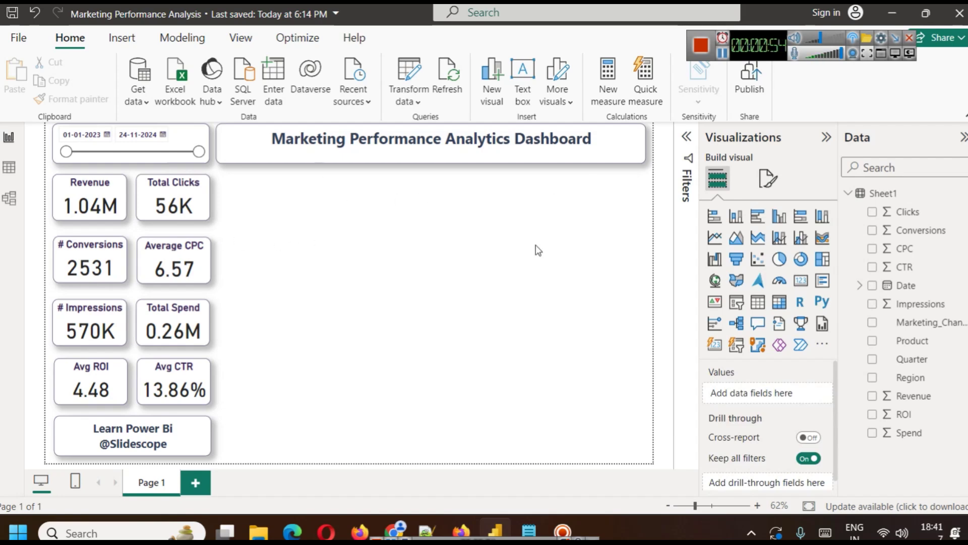
pyautogui.click(396, 515)
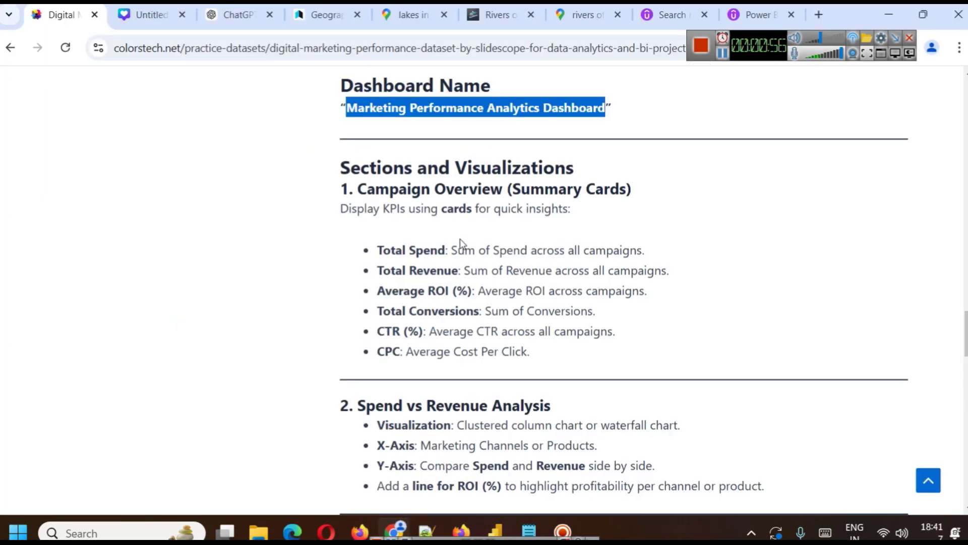
pyautogui.scroll(-3, 512, 241)
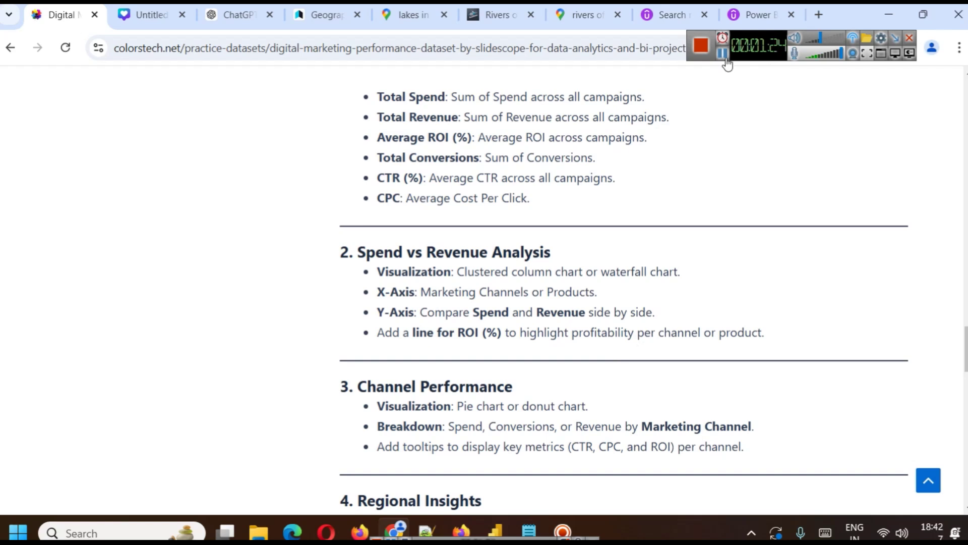
pyautogui.hotkey('alt', 'Tab')
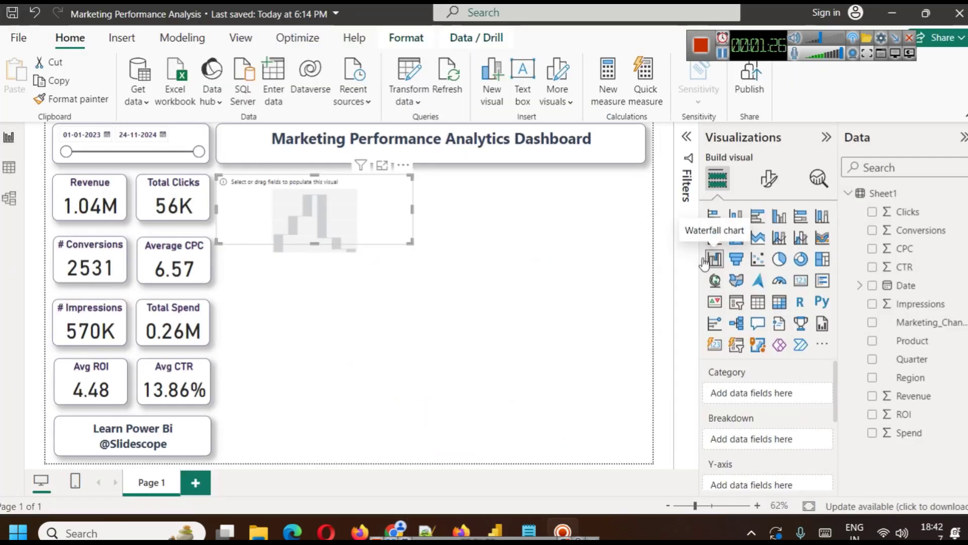
pyautogui.moveTo(316, 244); pyautogui.dragTo(318, 282)
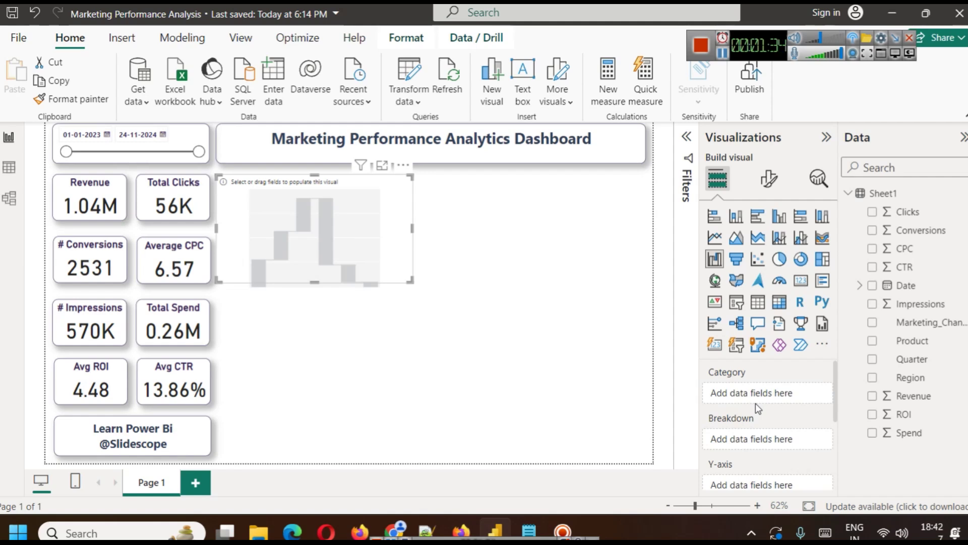
# Check the Marketing_Channel column in the data table, then assign Marketing_Channel as the waterfall chart's category and Spend as its Y-axis.
pyautogui.click(9, 167)
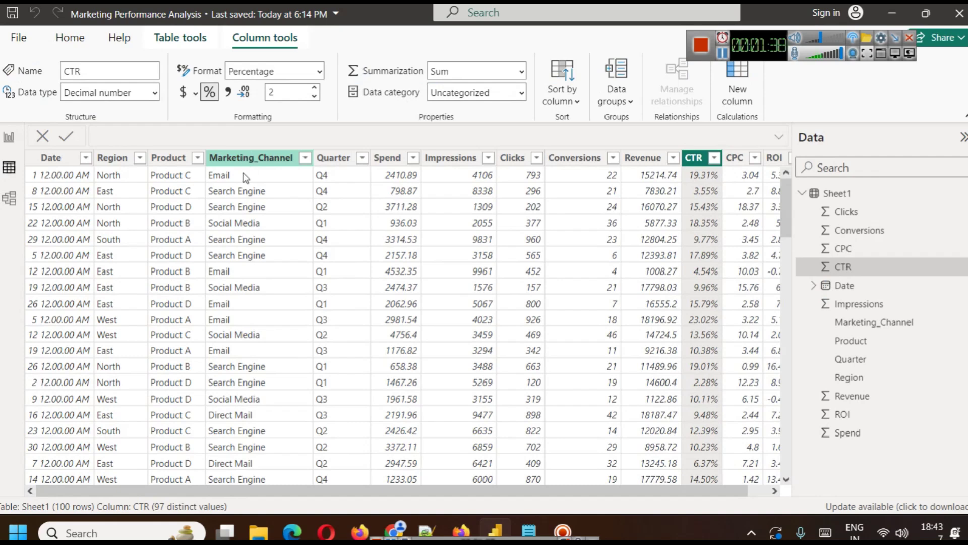
pyautogui.click(9, 137)
pyautogui.moveTo(921, 322); pyautogui.dragTo(764, 389)
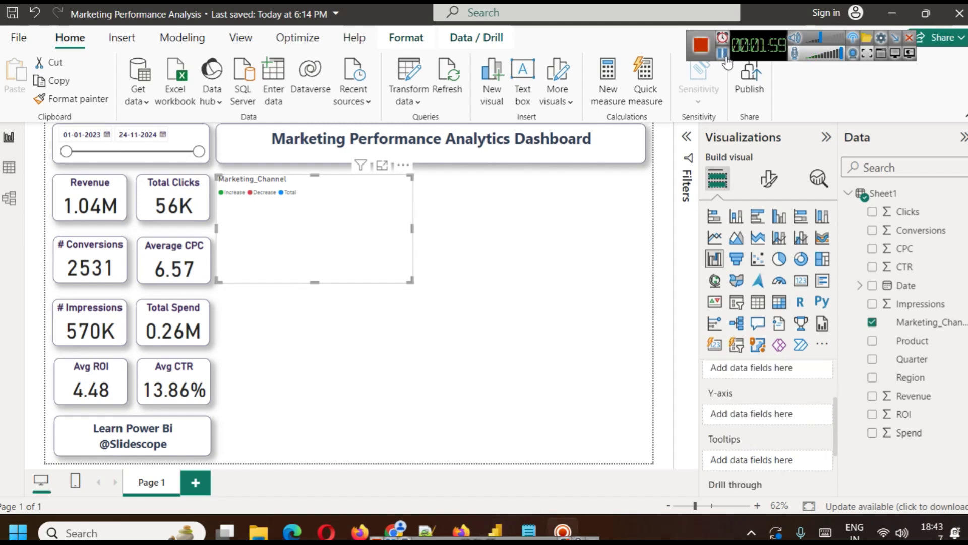
pyautogui.moveTo(909, 433); pyautogui.dragTo(756, 418)
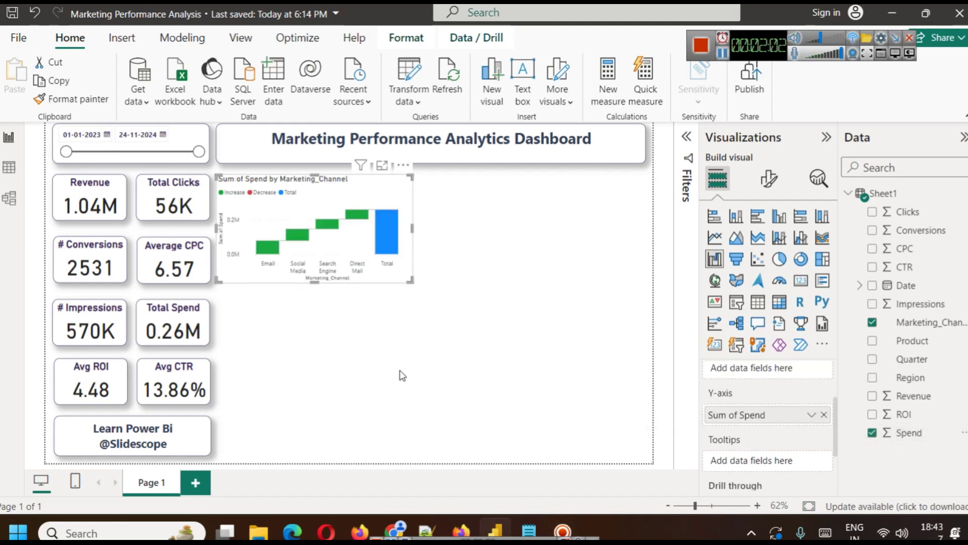
# Open the waterfall chart in focus mode and inspect the spend value of the Email bar.
pyautogui.click(381, 166)
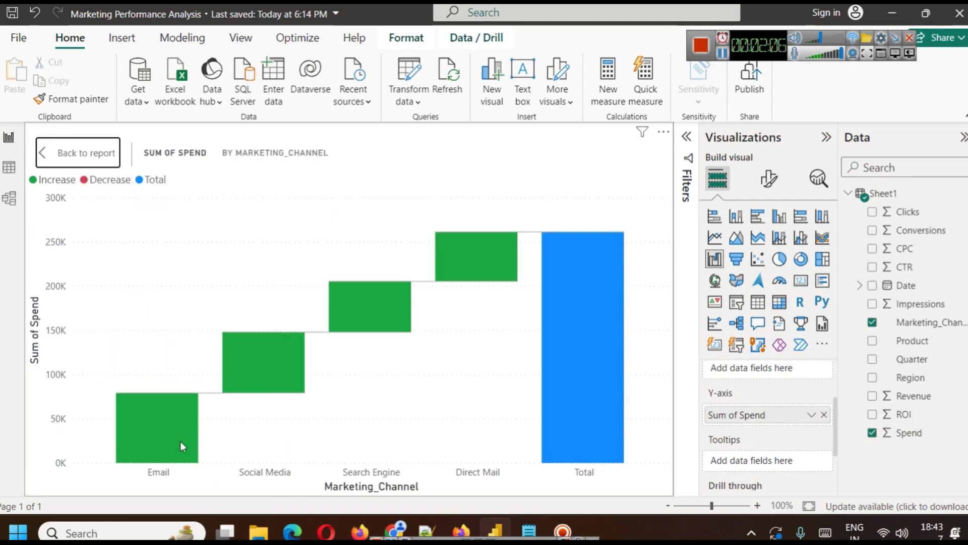
pyautogui.moveTo(181, 442)
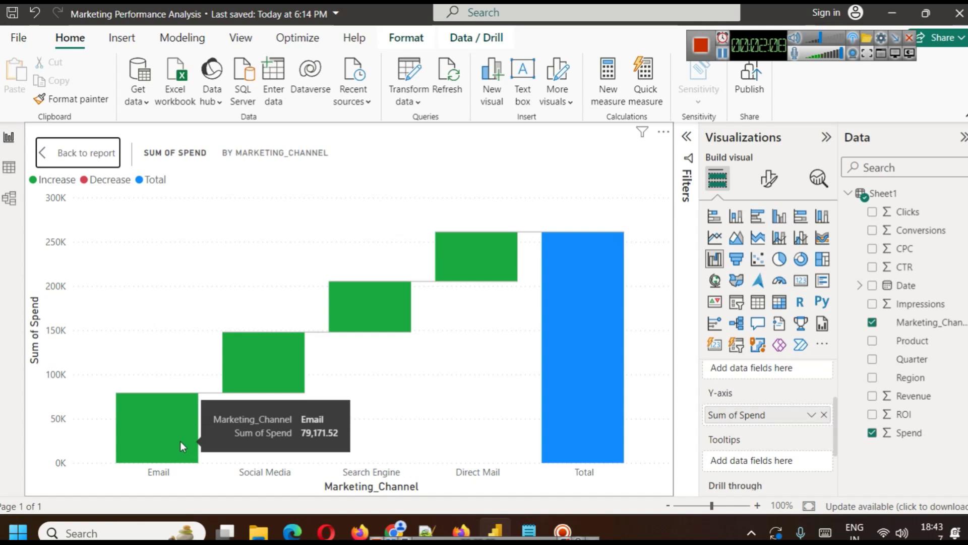
# Inspect the spend values of the Social Media, Search Engine, Direct Mail and Total bars, then return to the report.
pyautogui.moveTo(263, 373)
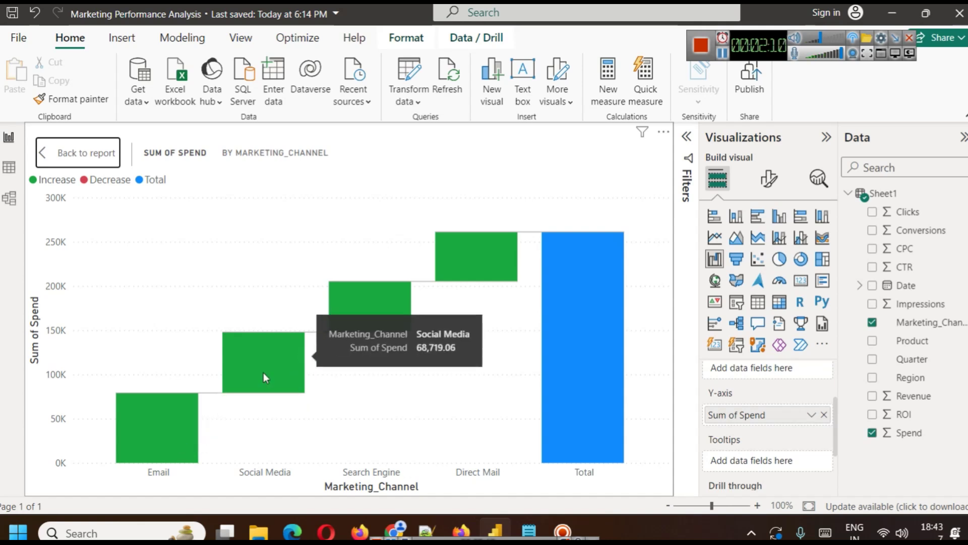
pyautogui.moveTo(384, 306)
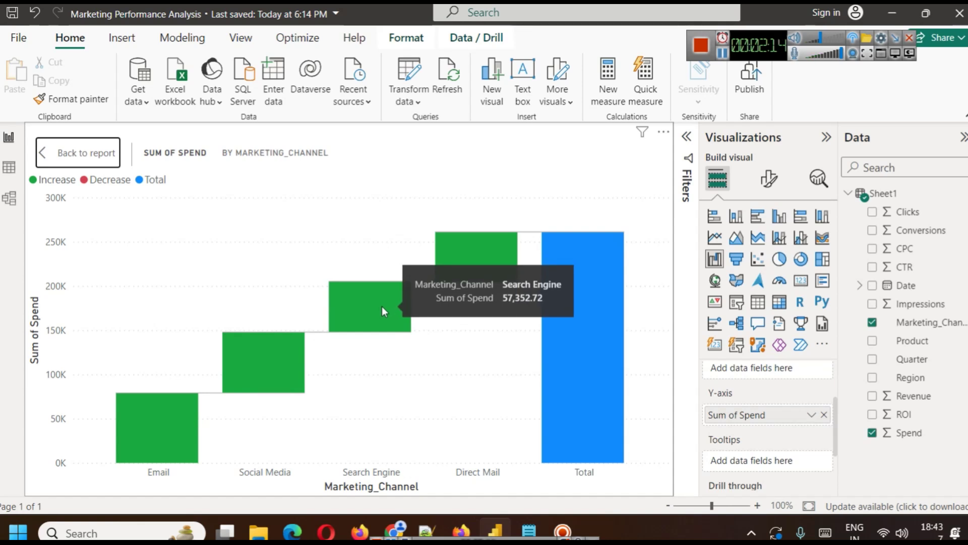
pyautogui.moveTo(453, 259)
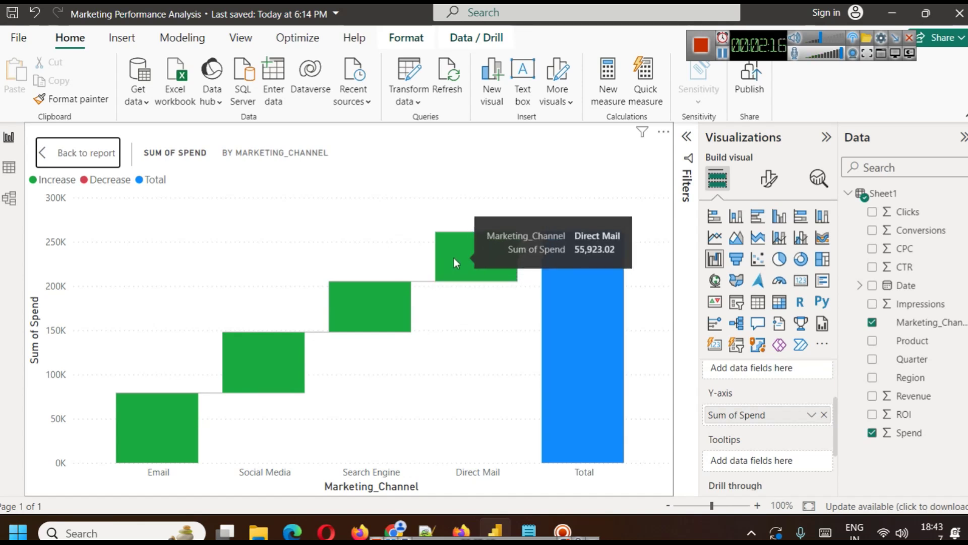
pyautogui.moveTo(572, 293)
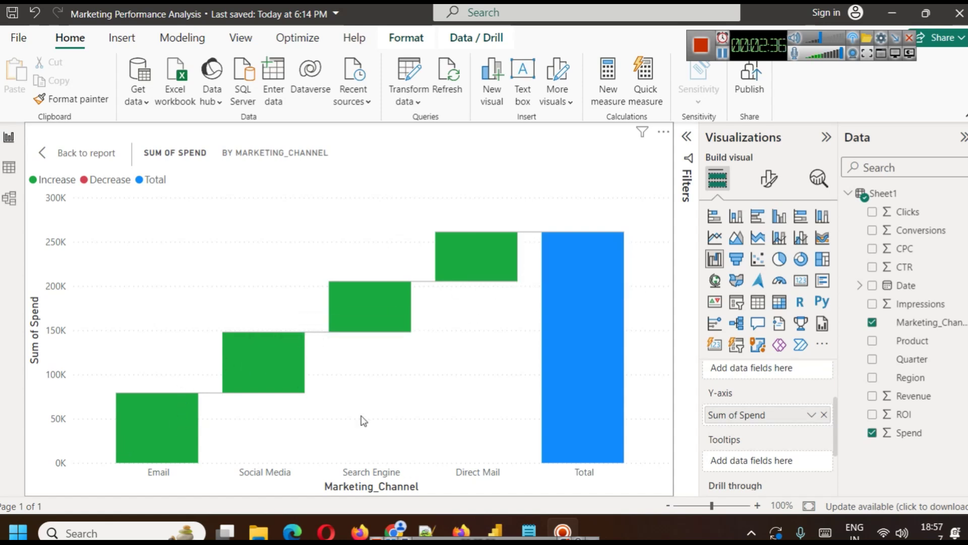
pyautogui.click(50, 152)
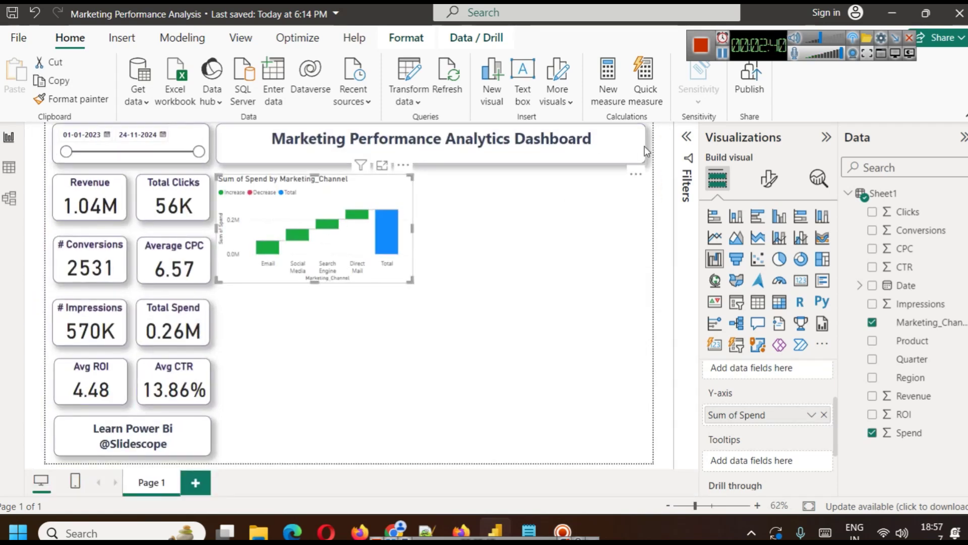
# Replace Spend with Revenue on the waterfall chart's Y-axis and open the chart in focus mode.
pyautogui.click(723, 53)
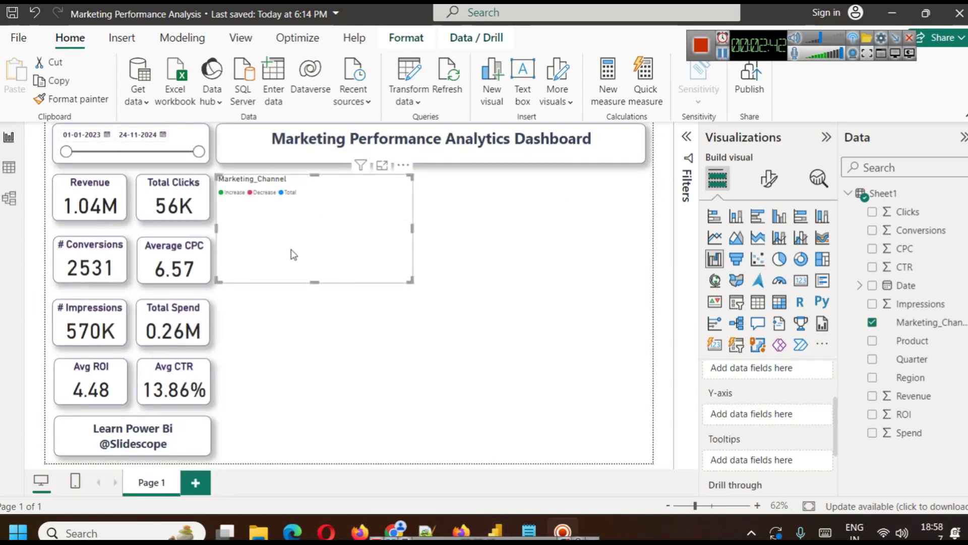
pyautogui.moveTo(912, 403); pyautogui.dragTo(754, 415)
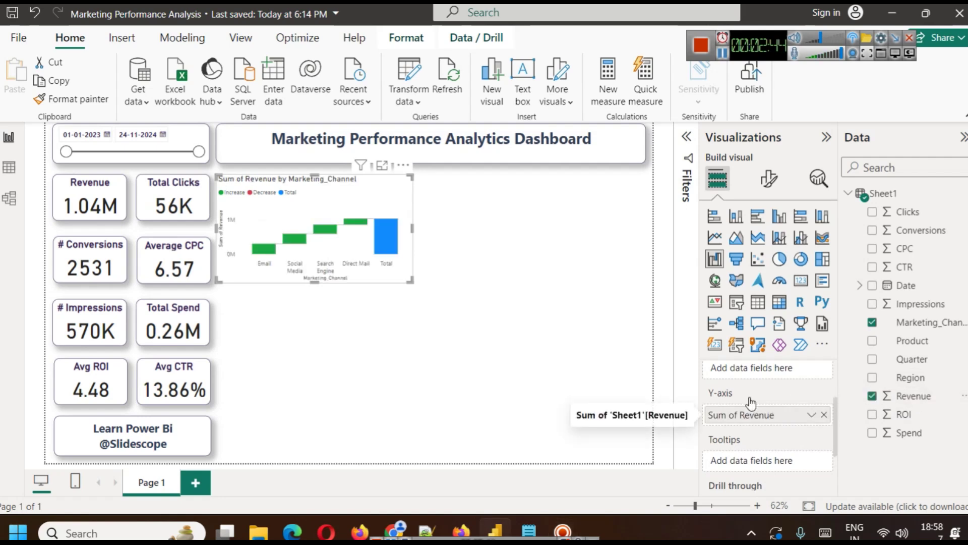
pyautogui.click(383, 167)
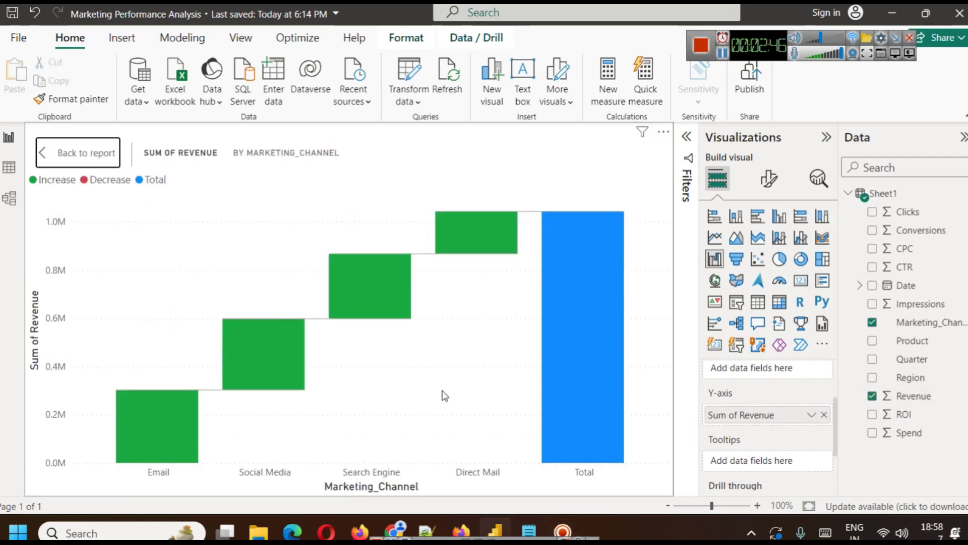
# Inspect the revenue values of the Email and Search Engine bars, then return to the report page.
pyautogui.moveTo(165, 407)
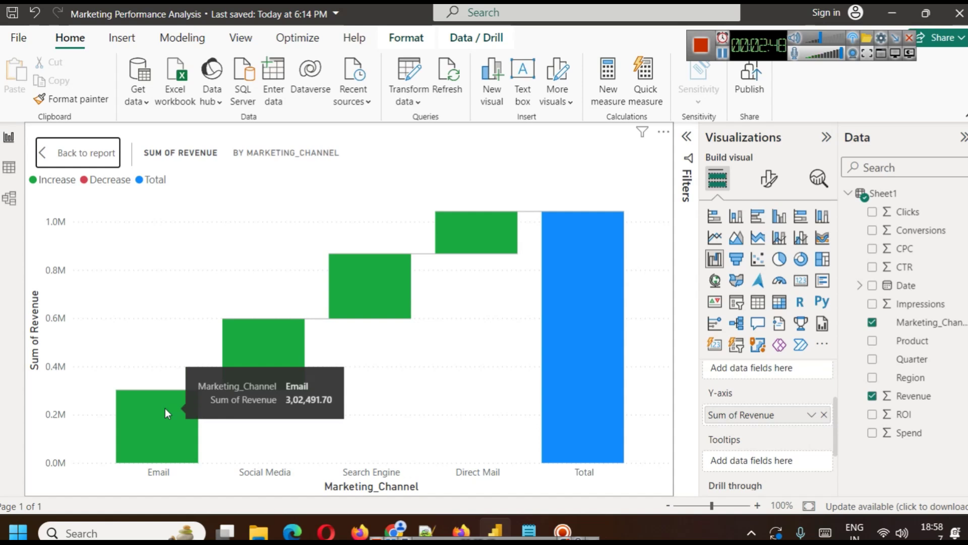
pyautogui.moveTo(371, 289)
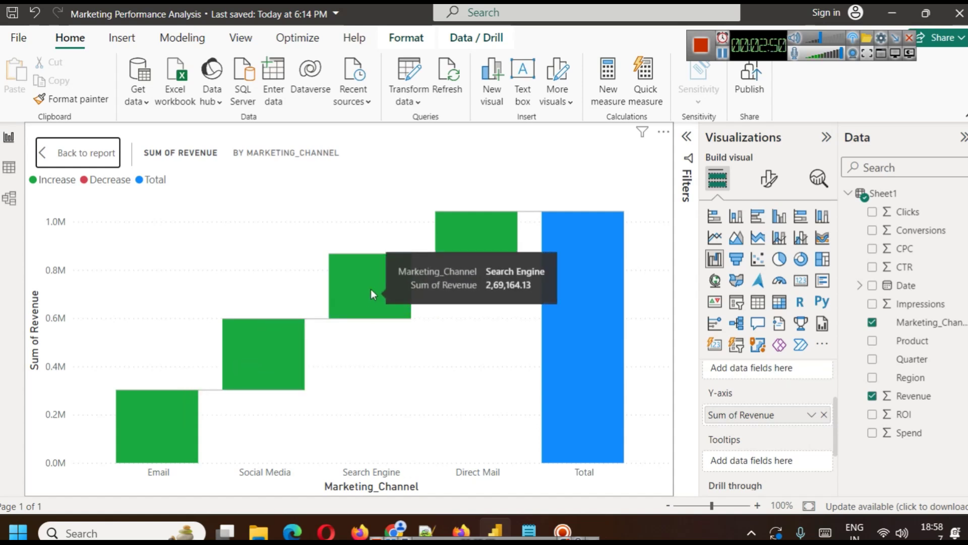
pyautogui.moveTo(466, 244)
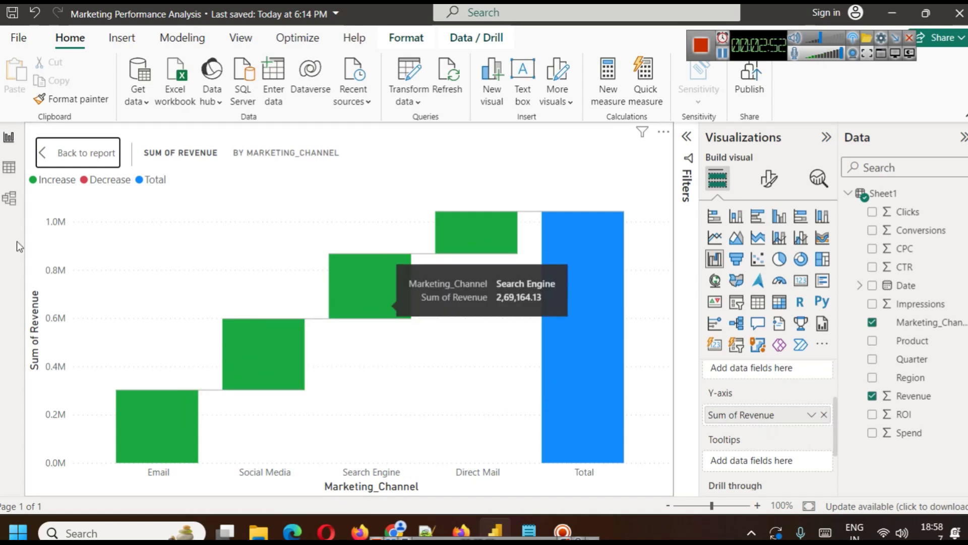
pyautogui.click(85, 157)
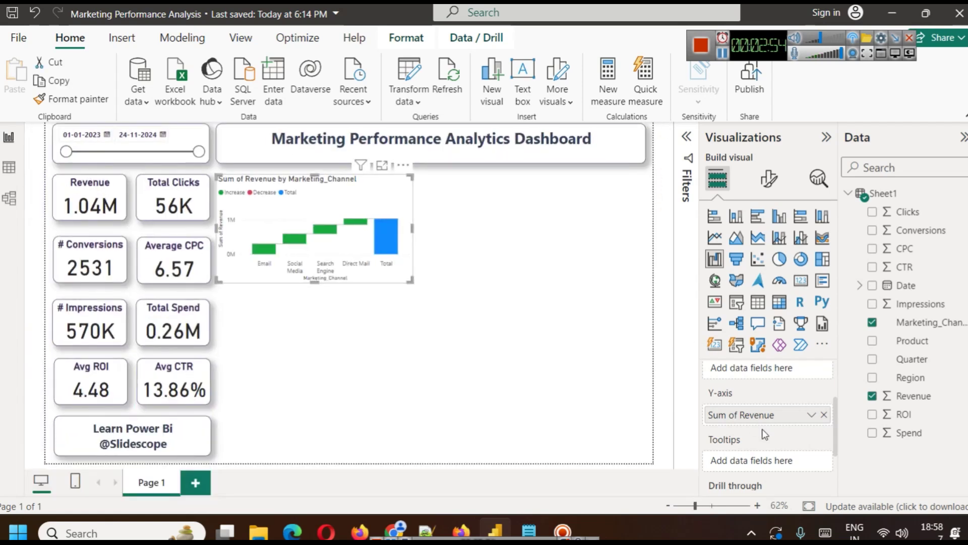
# Assign Quarter as the waterfall chart's breakdown and open the chart in focus mode.
pyautogui.click(722, 52)
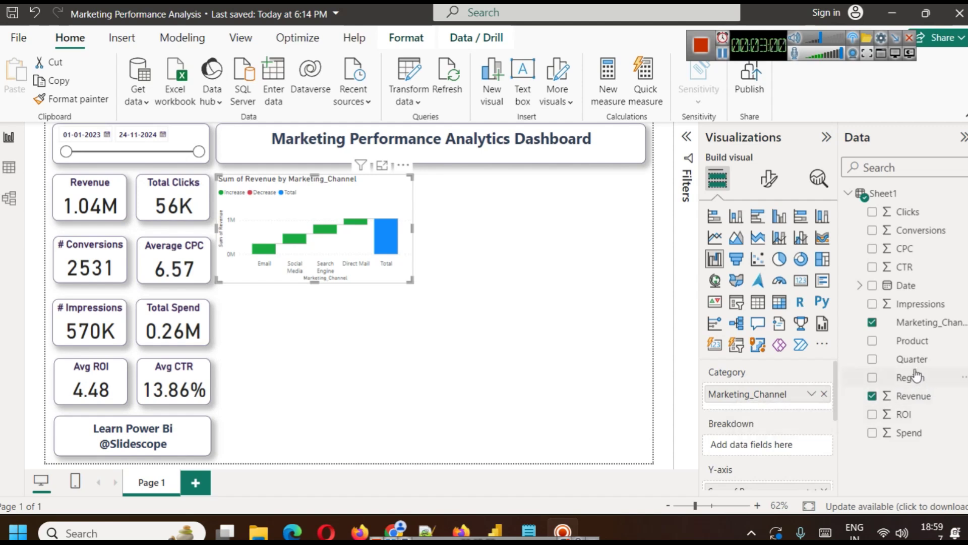
pyautogui.moveTo(904, 360); pyautogui.dragTo(763, 447)
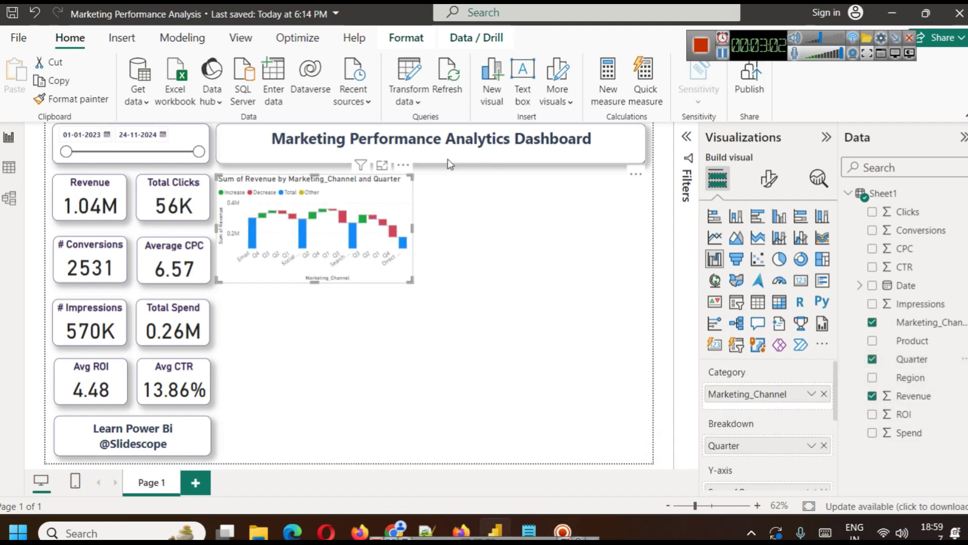
pyautogui.click(385, 166)
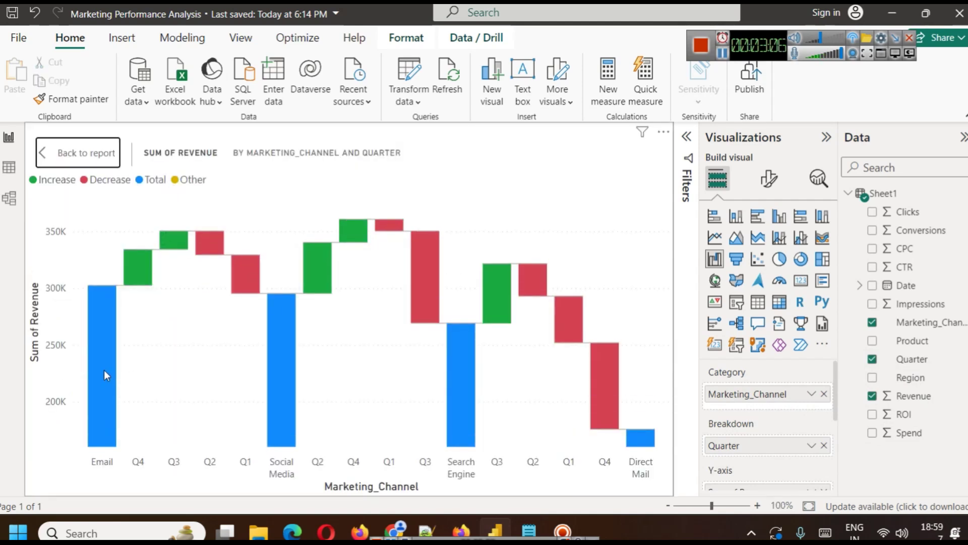
# Examine the channel revenue totals and the quarterly revenue changes between marketing channels, then leave focus mode.
pyautogui.moveTo(105, 375)
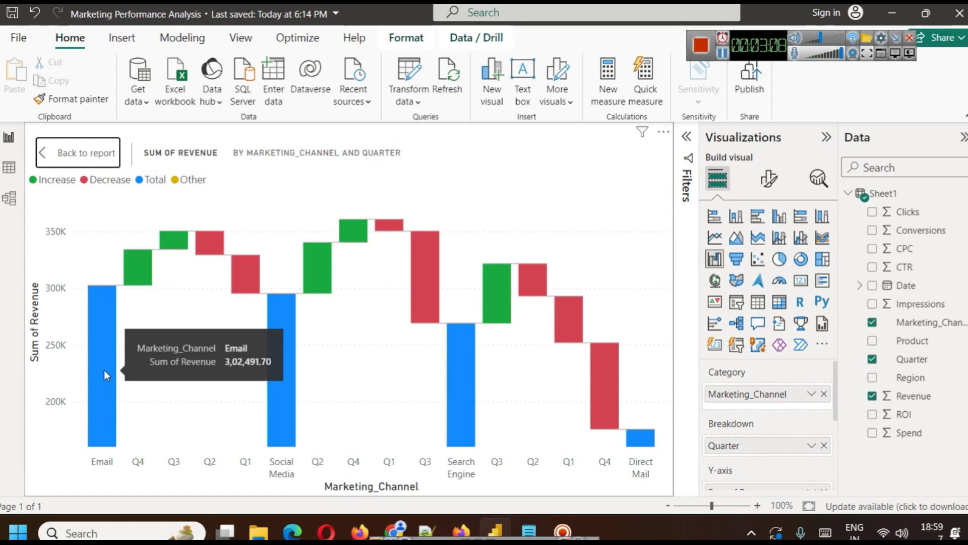
pyautogui.moveTo(126, 267)
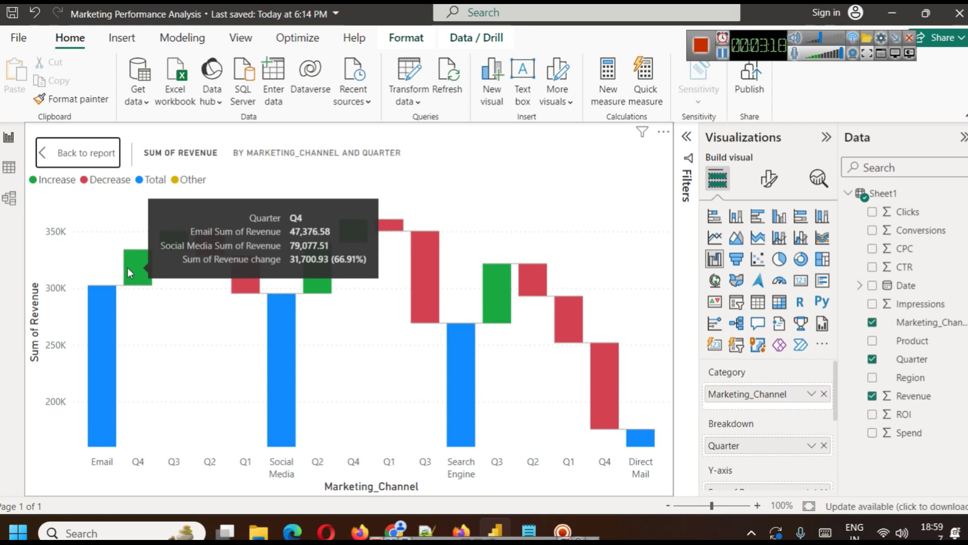
pyautogui.moveTo(168, 246)
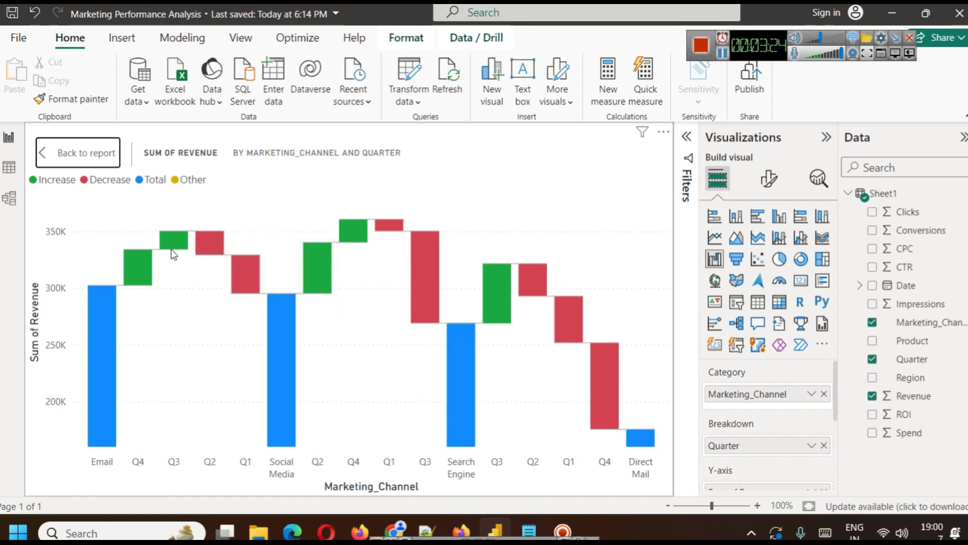
pyautogui.moveTo(213, 248)
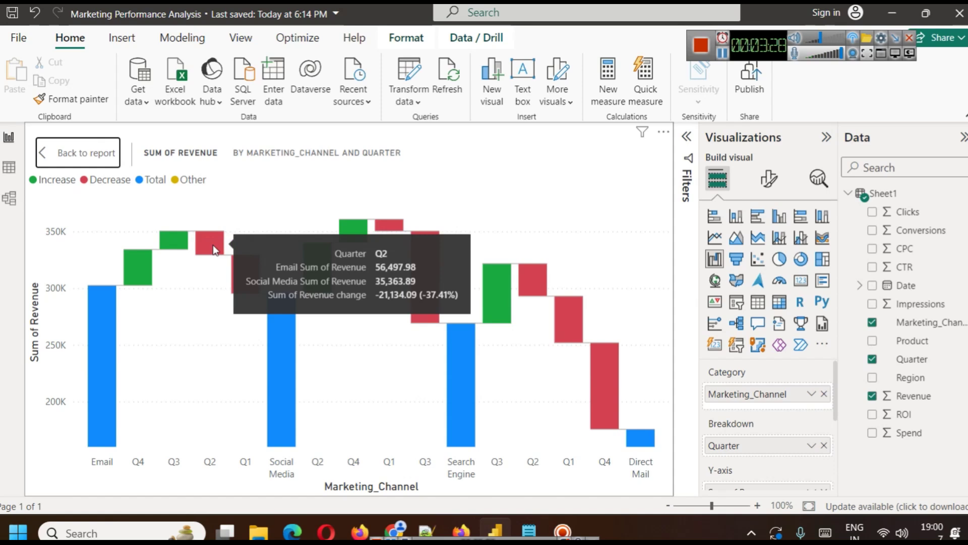
pyautogui.moveTo(252, 280)
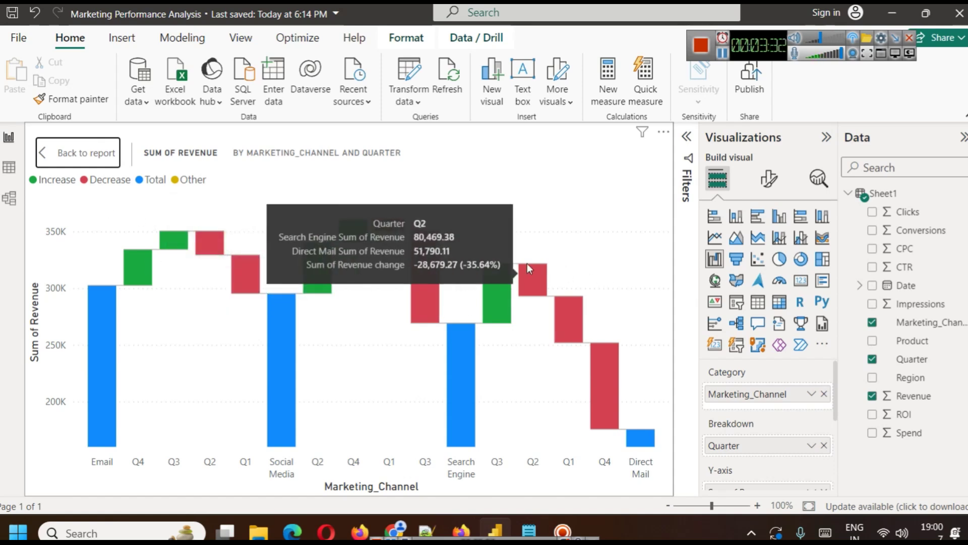
pyautogui.moveTo(309, 282)
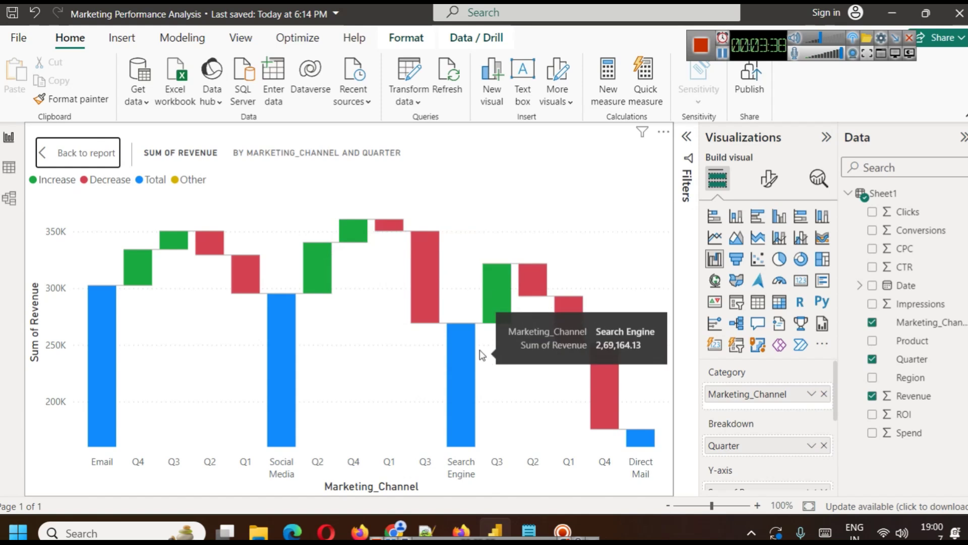
pyautogui.moveTo(490, 303)
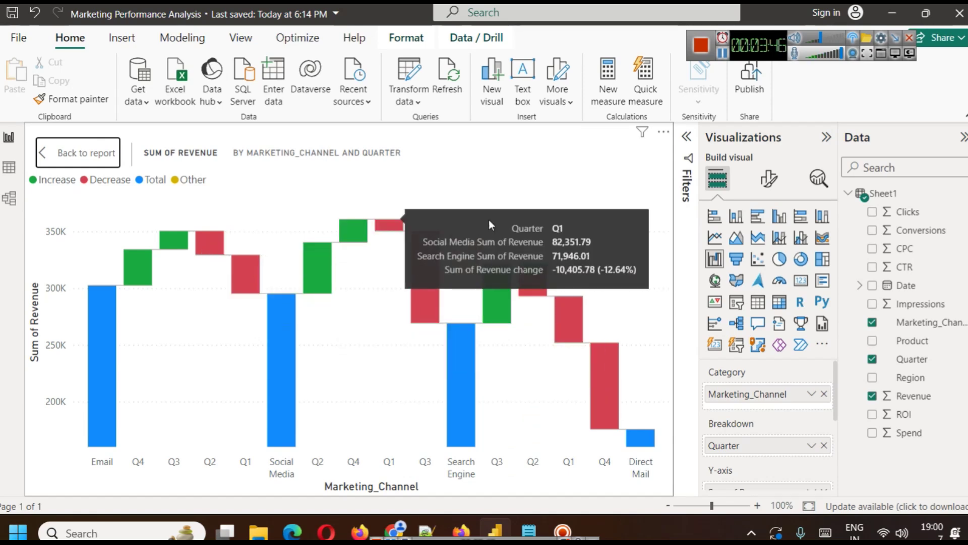
pyautogui.click(70, 153)
# Rename the waterfall chart's Y-axis field to "Revenue" for this visual.
pyautogui.scroll(-5, 749, 385)
pyautogui.scroll(5, 750, 386)
pyautogui.scroll(-2, 768, 427)
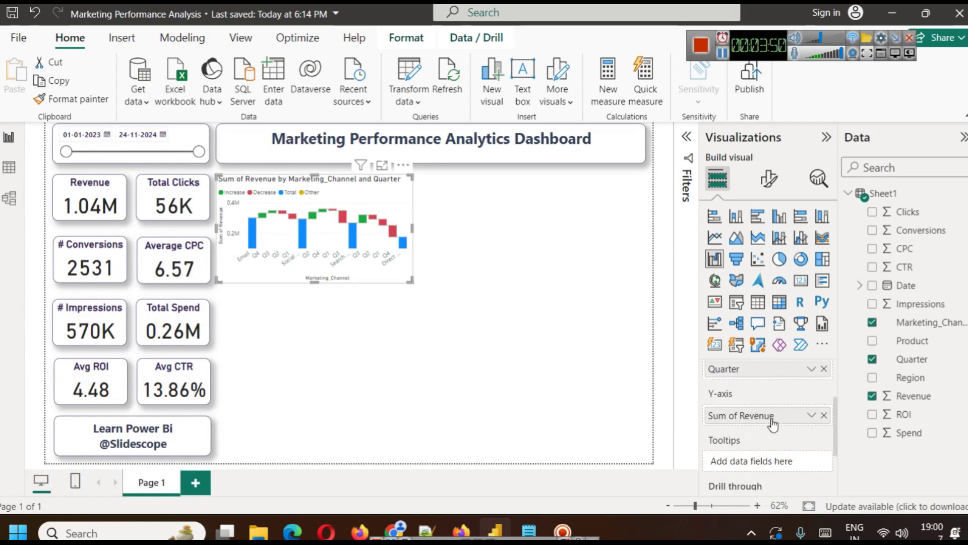
pyautogui.click(811, 416)
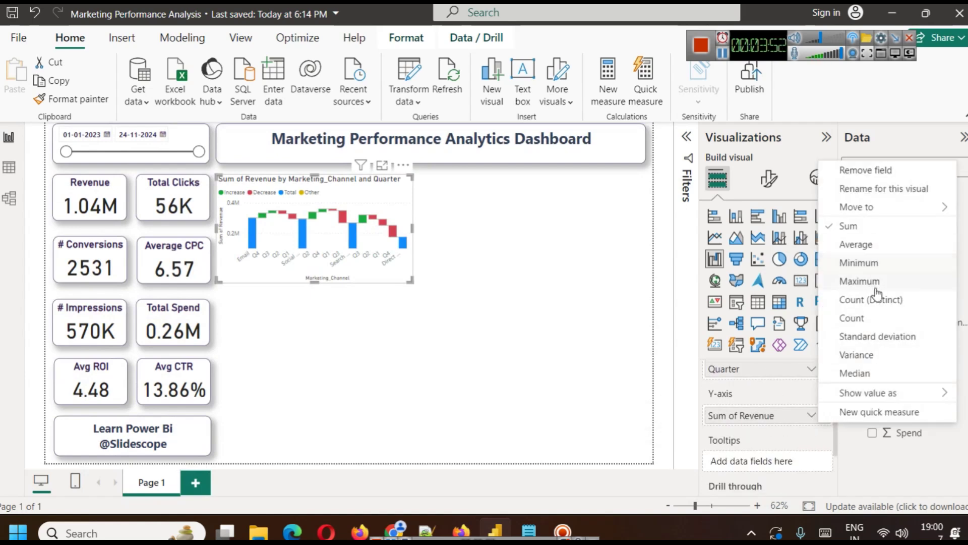
pyautogui.click(864, 190)
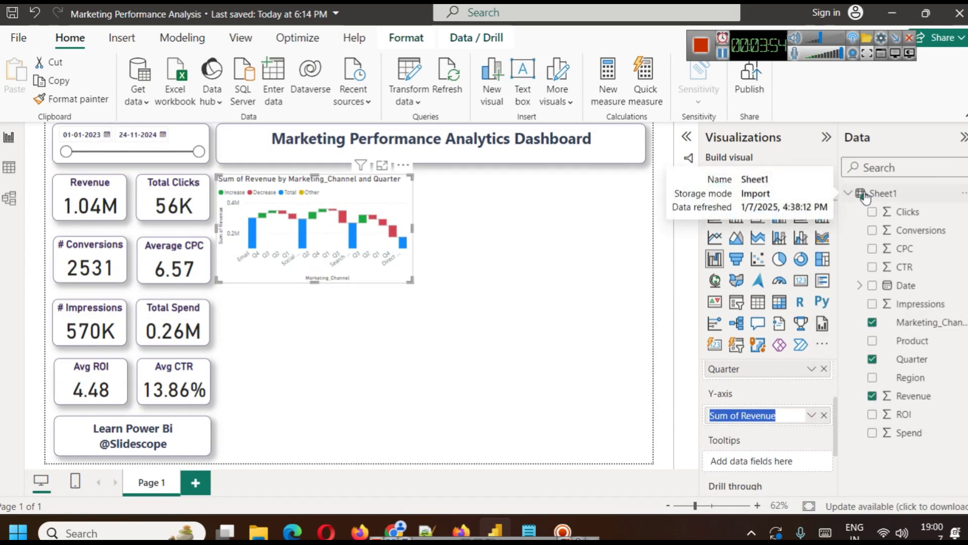
pyautogui.press('Left')
pyautogui.hotkey('shift', 'Right')
pyautogui.hotkey('shift', 'Right')
pyautogui.hotkey('shift', 'Right')
pyautogui.hotkey('shift', 'Right')
pyautogui.hotkey('shift', 'Right')
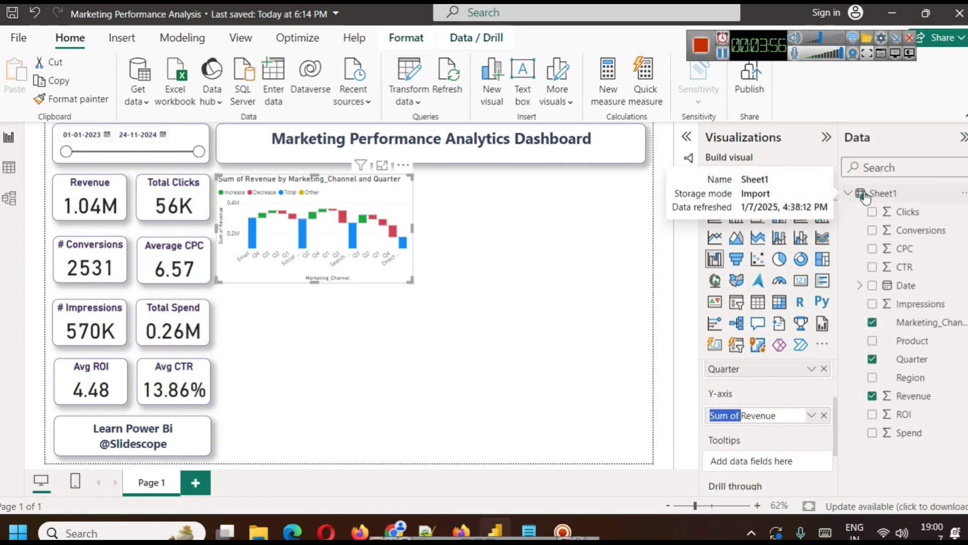
pyautogui.press('BackSpace')
pyautogui.press('Return')
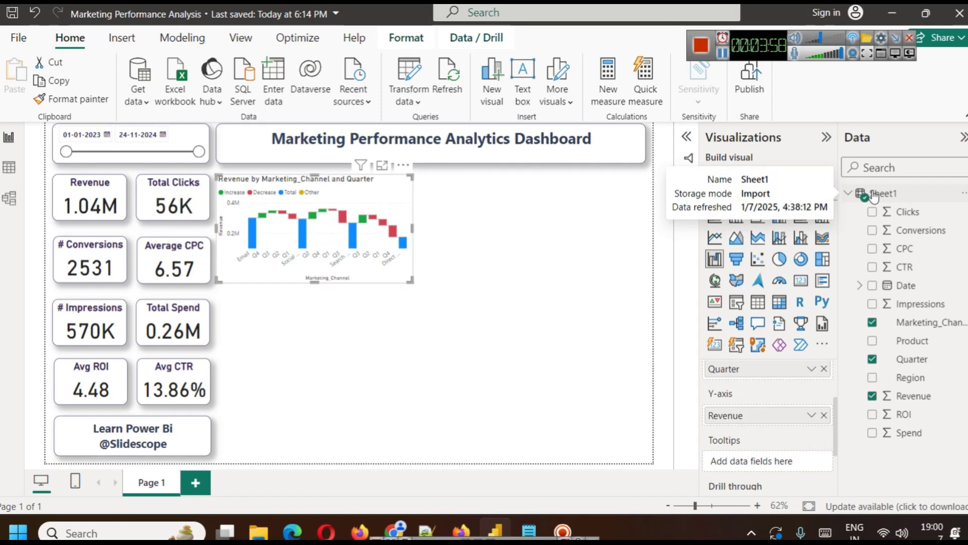
pyautogui.click(471, 282)
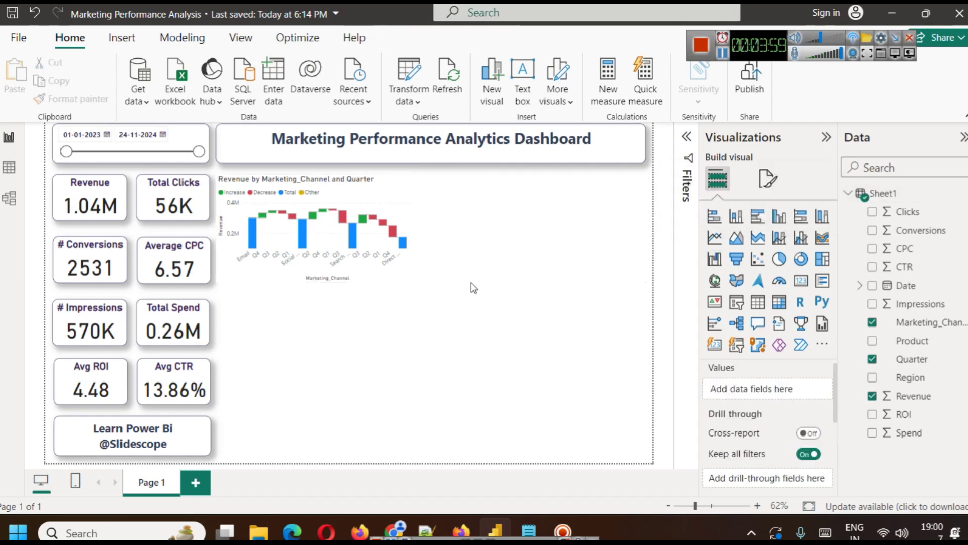
# Check the Q1 revenue change between Email and Social Media in the waterfall chart's focus mode, then return to the report.
pyautogui.click(399, 207)
pyautogui.click(382, 165)
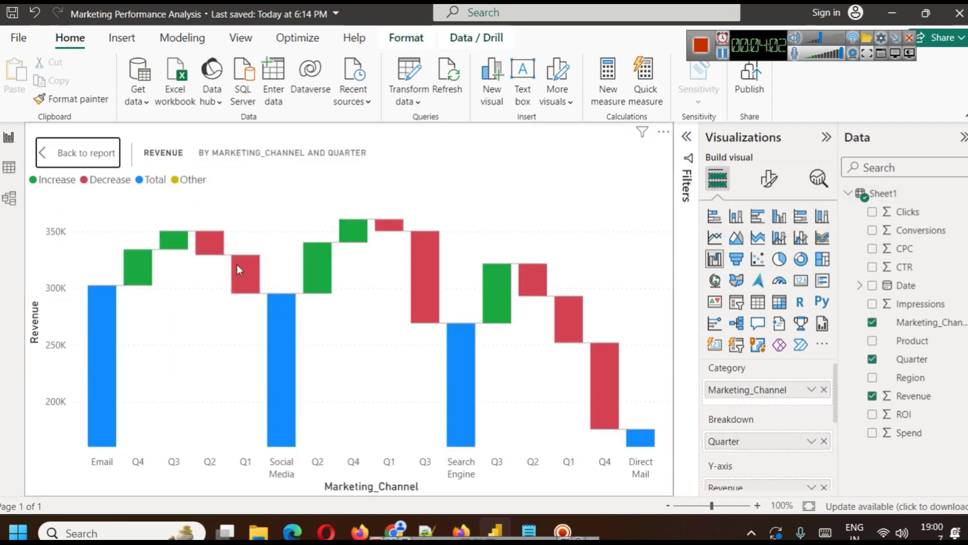
pyautogui.moveTo(237, 265)
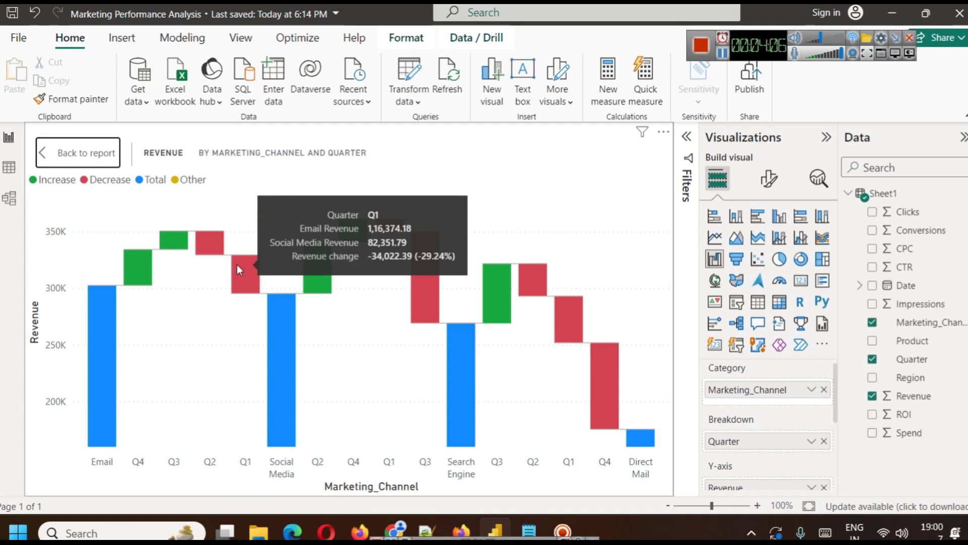
pyautogui.click(76, 153)
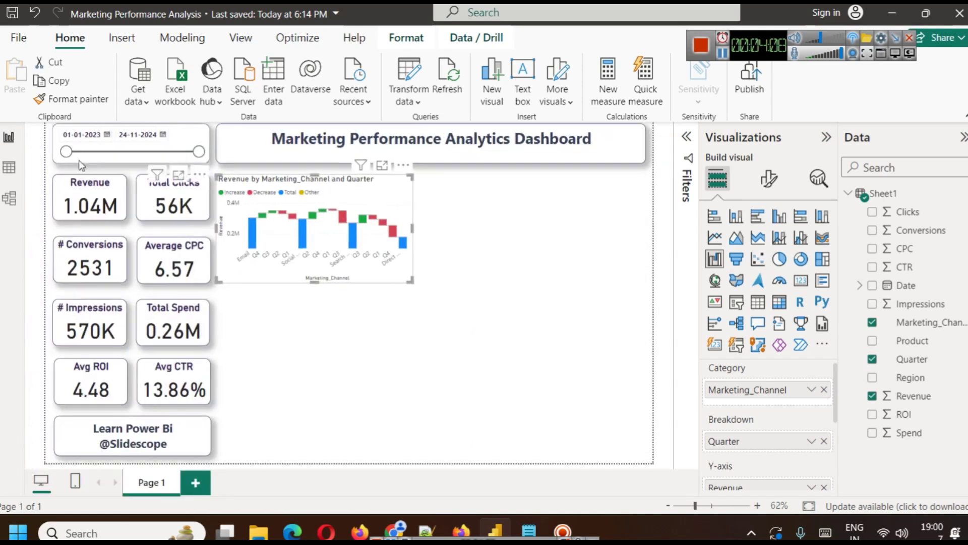
# Copy the Revenue card's formatting onto the waterfall chart with the Format Painter.
pyautogui.click(475, 217)
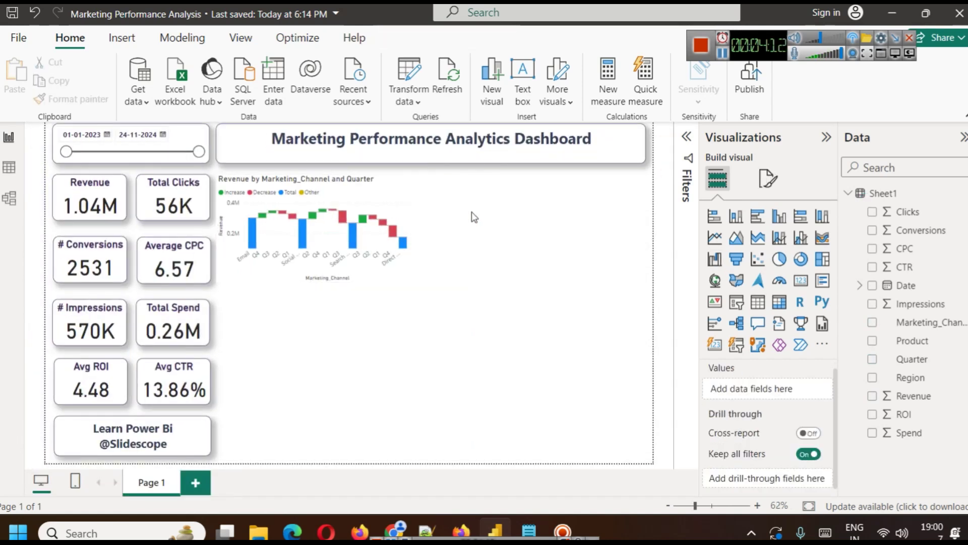
pyautogui.click(83, 196)
pyautogui.click(62, 98)
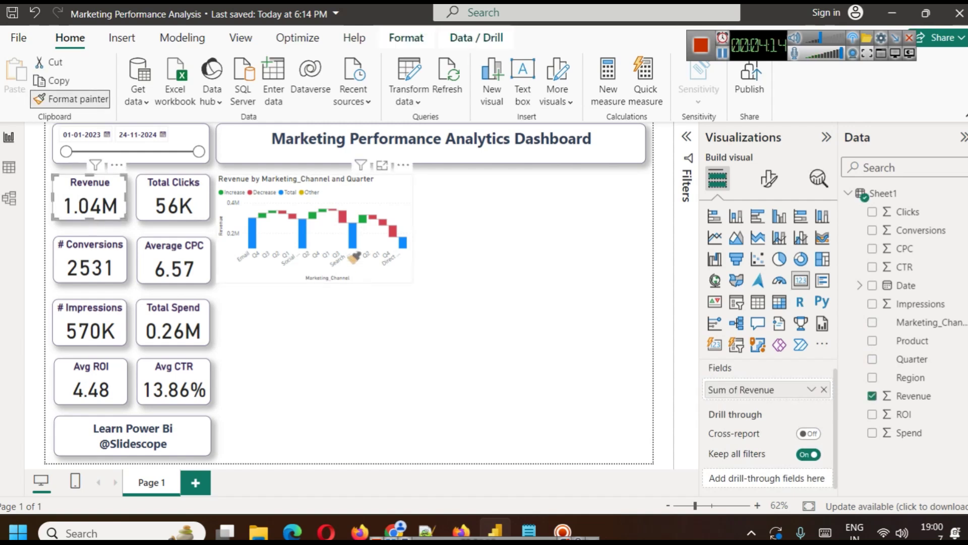
pyautogui.click(363, 204)
pyautogui.click(472, 234)
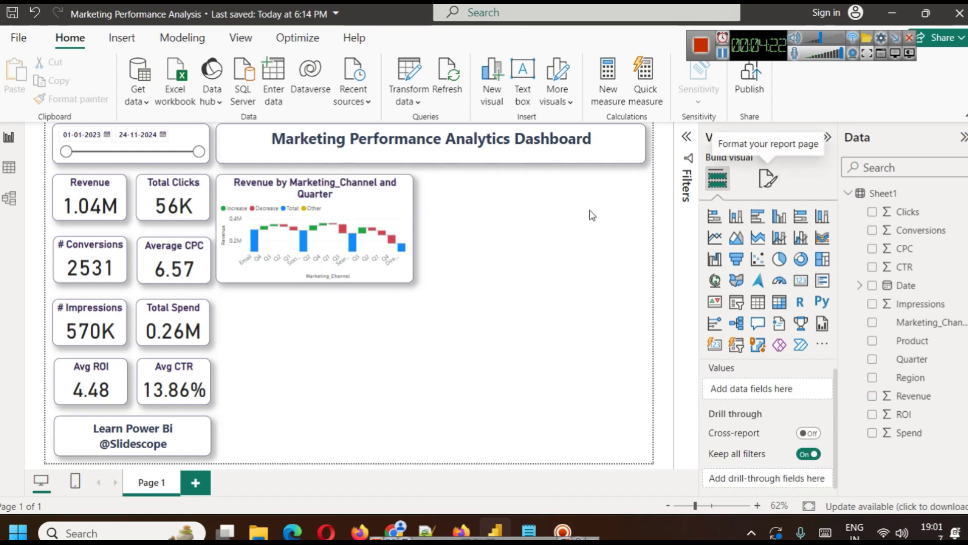
# Open the visual formatting options of the waterfall chart.
pyautogui.click(392, 216)
pyautogui.click(768, 178)
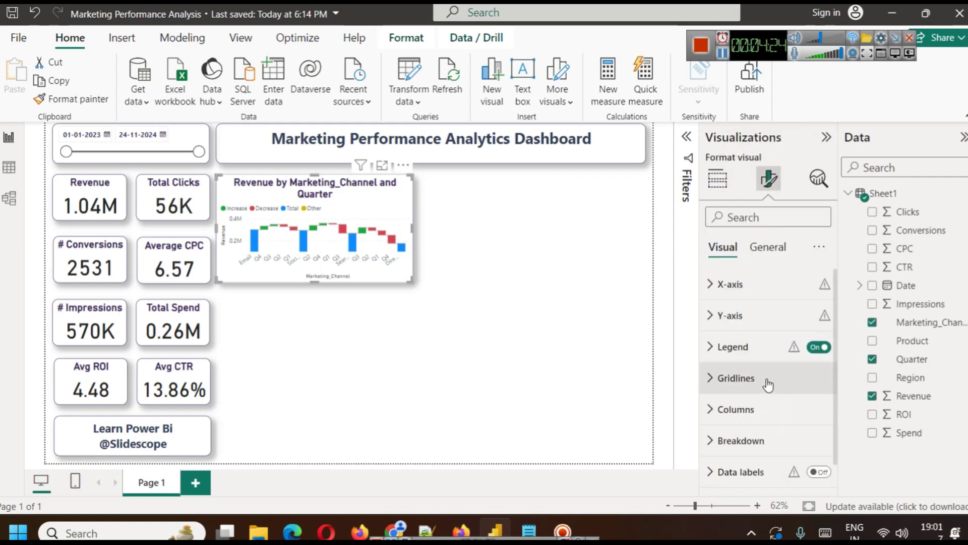
pyautogui.click(742, 349)
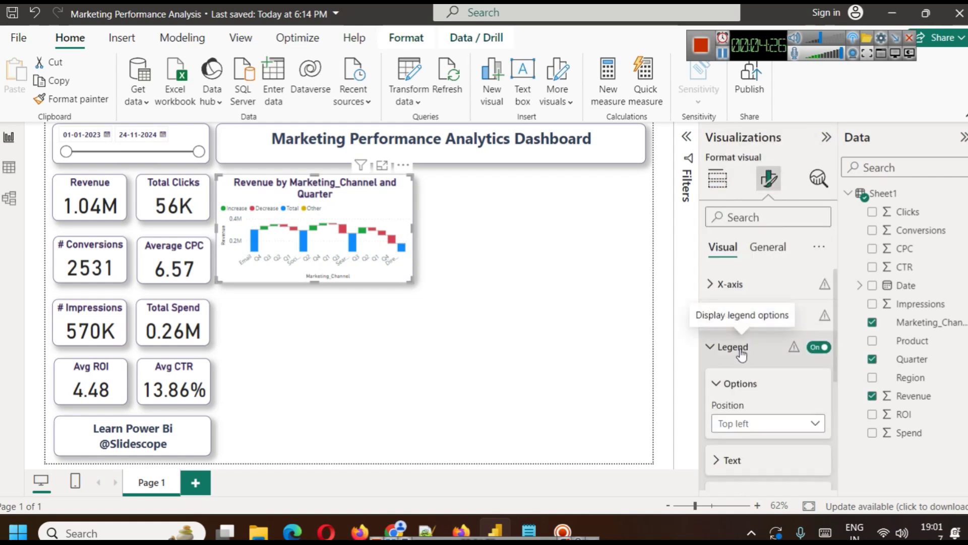
pyautogui.scroll(-3, 759, 393)
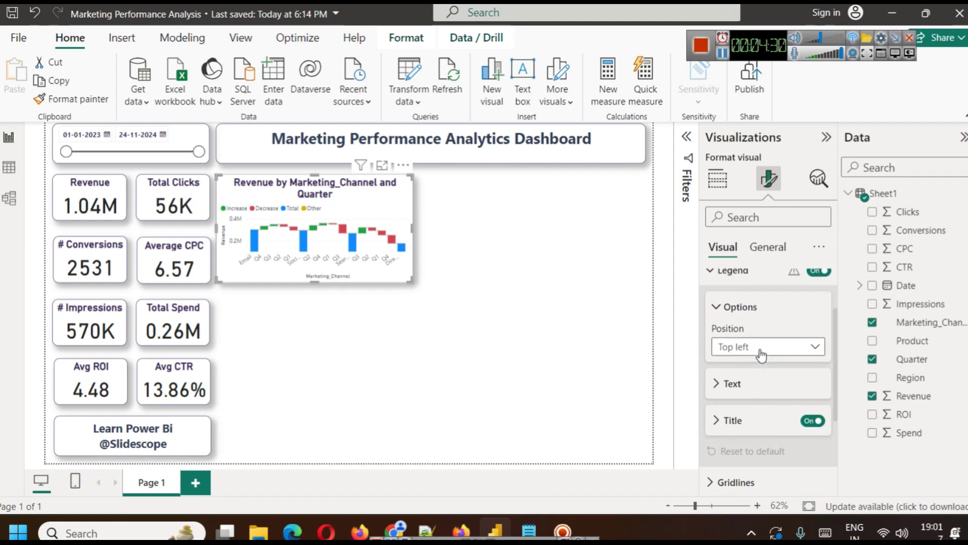
pyautogui.scroll(-3, 758, 382)
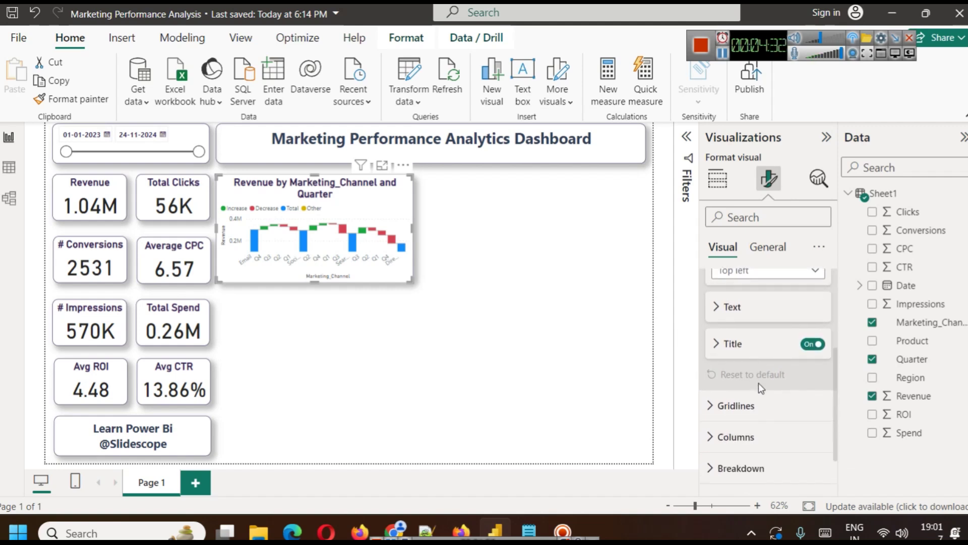
pyautogui.scroll(3, 759, 383)
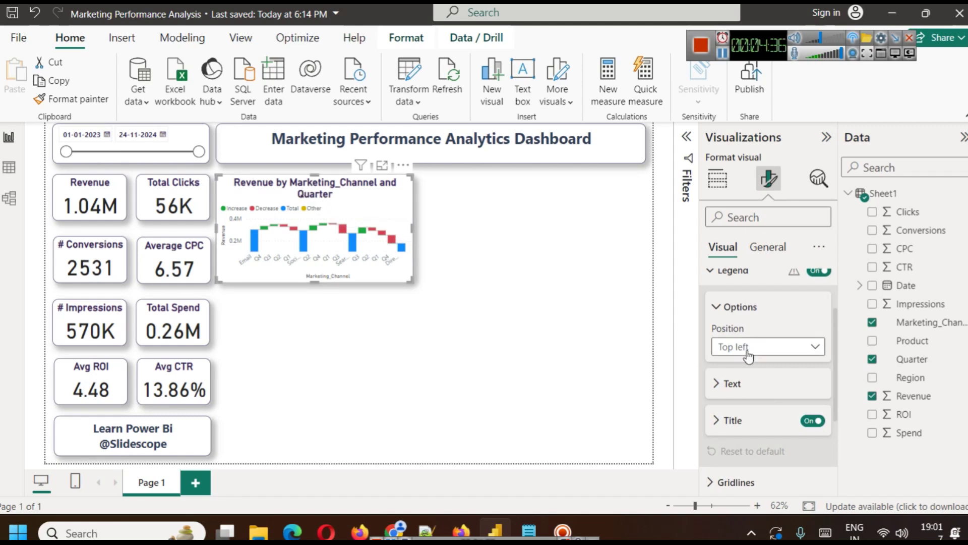
pyautogui.scroll(1, 770, 397)
pyautogui.scroll(1, 771, 396)
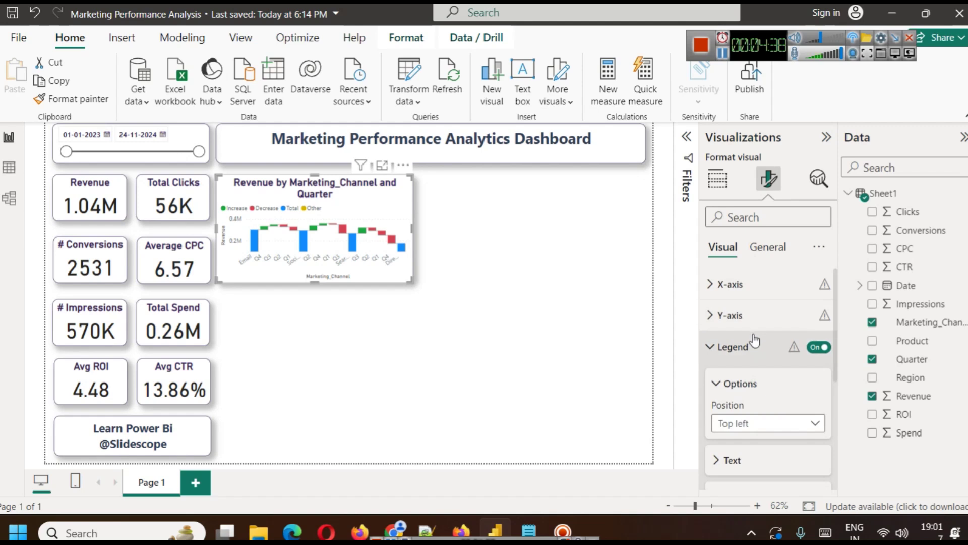
# Shorten the waterfall chart's title to "Revenue by Channel and Quarter".
pyautogui.click(769, 247)
pyautogui.click(755, 315)
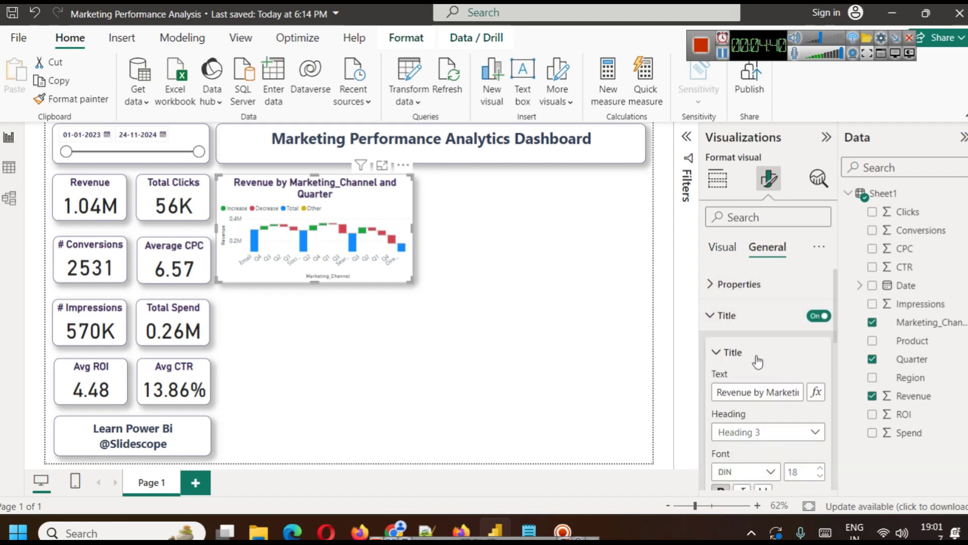
pyautogui.click(764, 391)
pyautogui.moveTo(767, 392); pyautogui.dragTo(791, 402)
pyautogui.press('BackSpace')
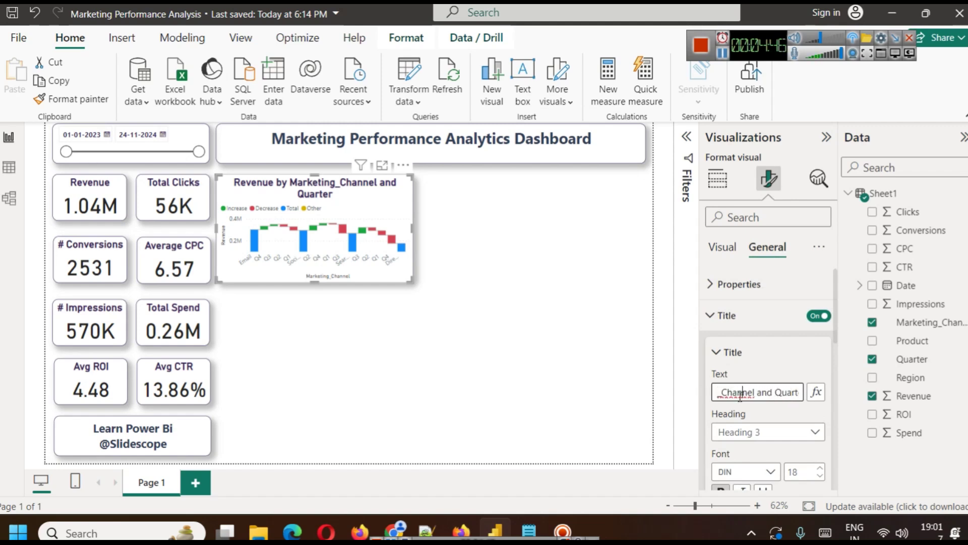
pyautogui.write('\\')
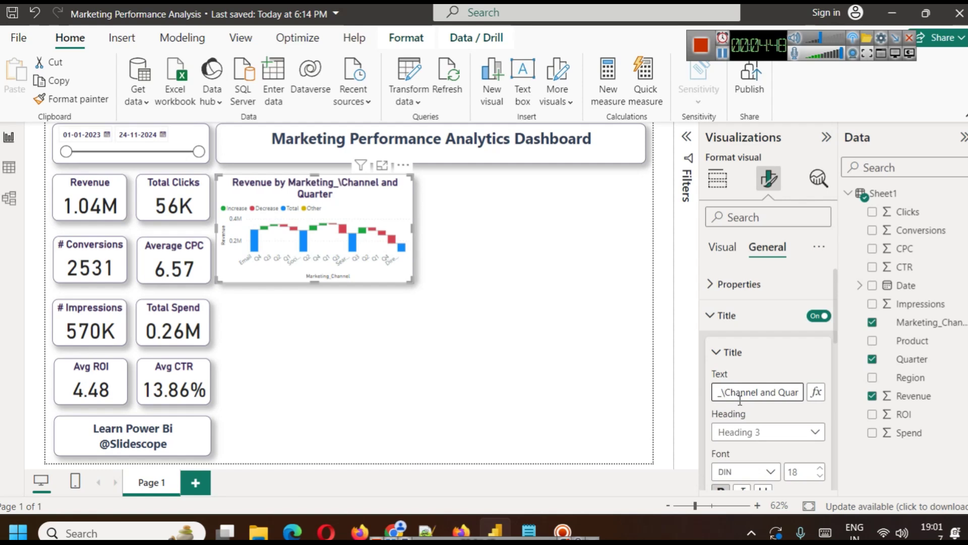
pyautogui.press('BackSpace')
pyautogui.press('BackSpace')
pyautogui.press('BackSpace')
pyautogui.press('BackSpace')
pyautogui.press('BackSpace')
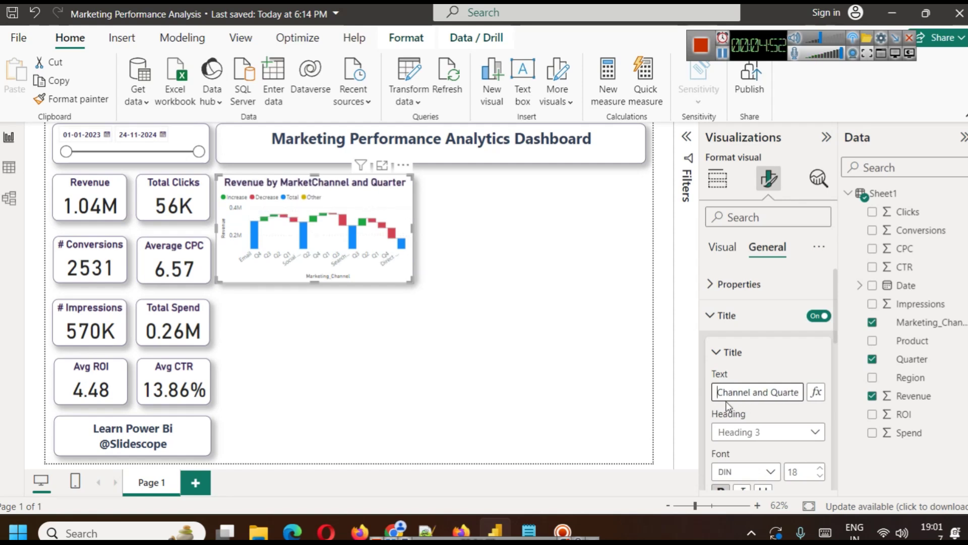
pyautogui.press('BackSpace')
pyautogui.press('BackSpace')
pyautogui.press('BackSpace')
pyautogui.press('BackSpace')
pyautogui.press('BackSpace')
pyautogui.press('BackSpace')
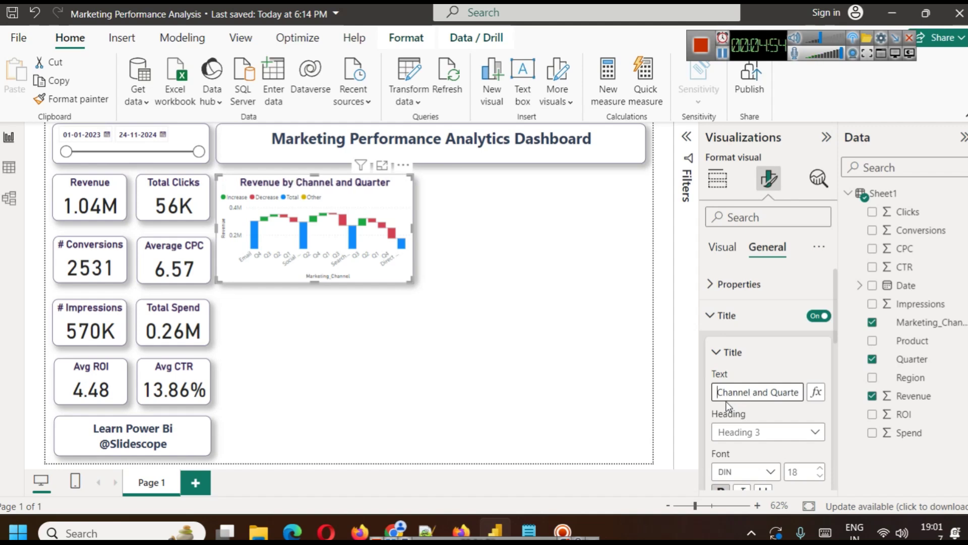
pyautogui.click(467, 231)
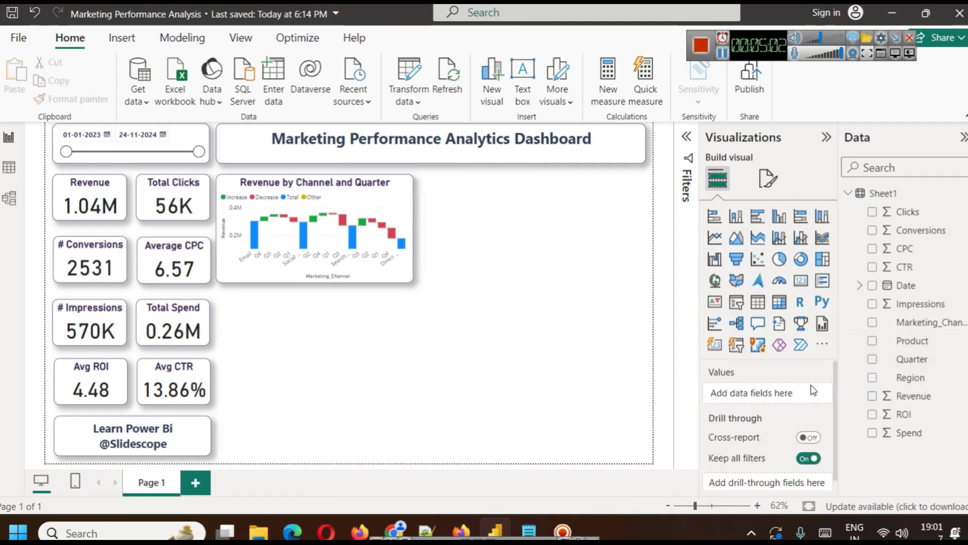
# Change the Total column color of the Revenue by Channel and Quarter waterfall chart to the recently used dark purple.
pyautogui.click(398, 195)
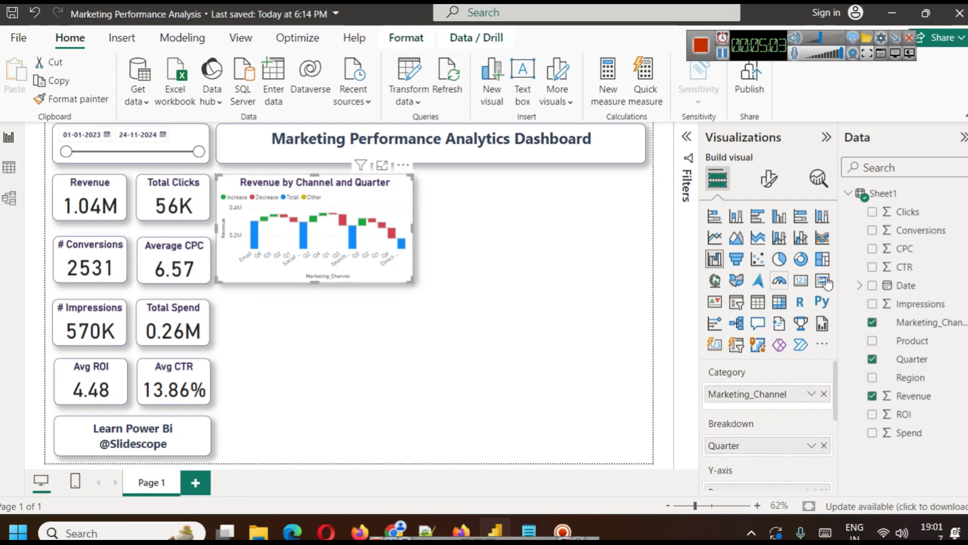
pyautogui.click(768, 177)
pyautogui.scroll(-1, 737, 373)
pyautogui.click(744, 380)
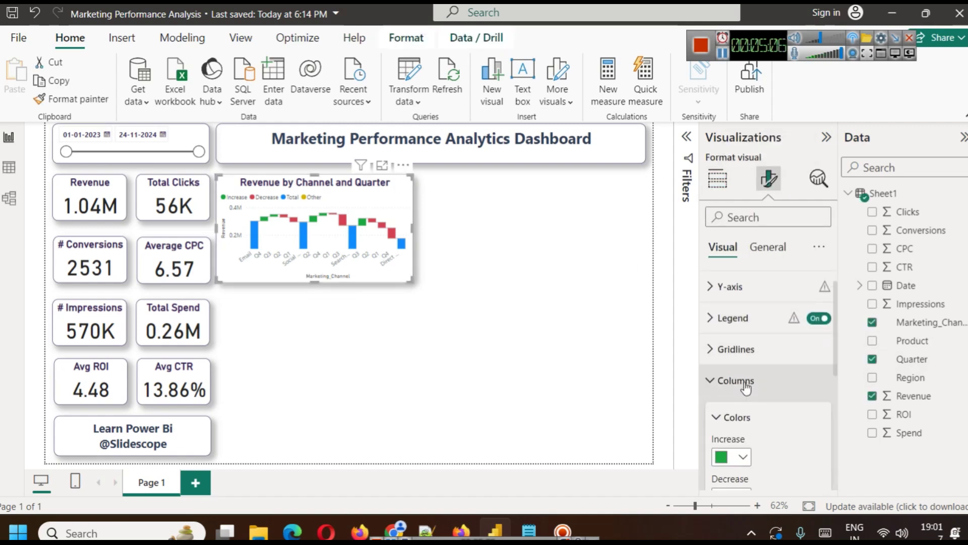
pyautogui.scroll(-3, 745, 381)
pyautogui.scroll(-2, 775, 361)
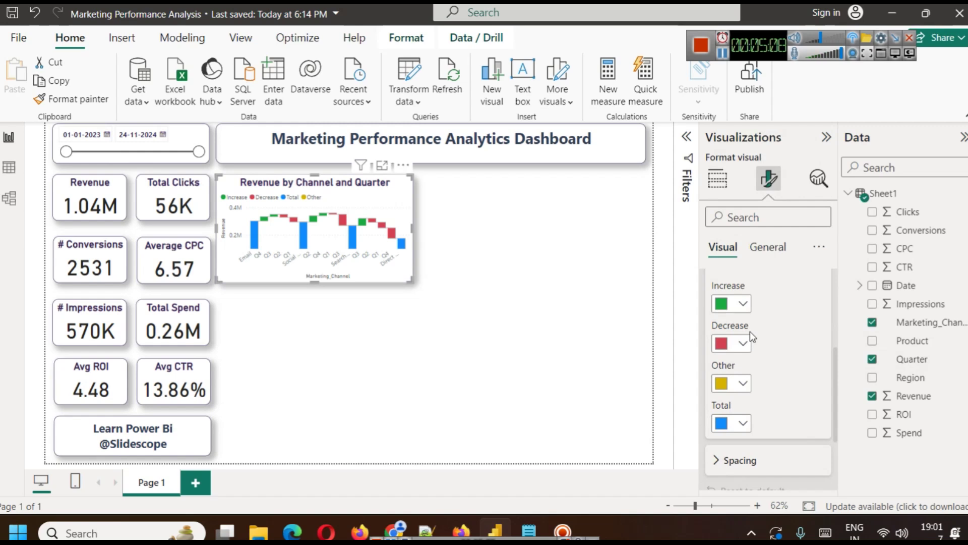
pyautogui.click(743, 423)
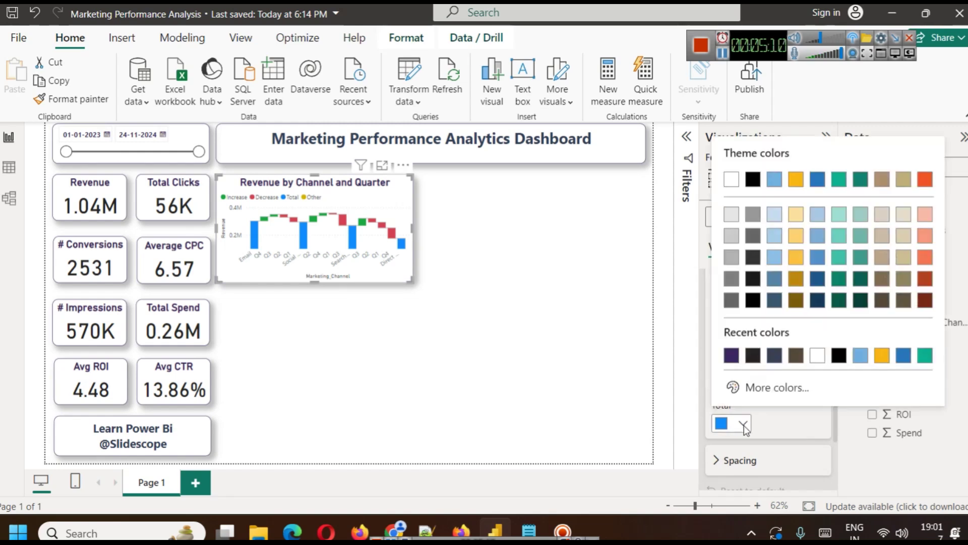
pyautogui.click(731, 356)
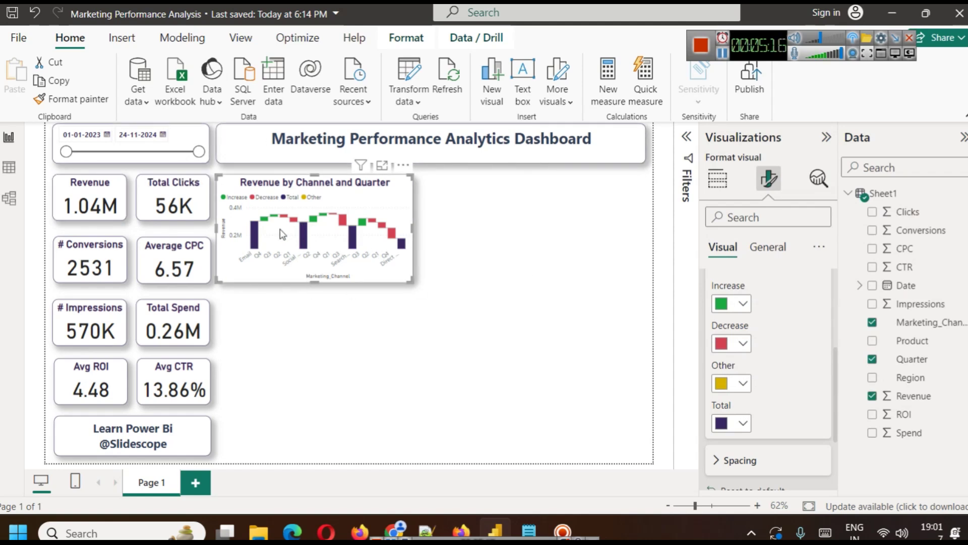
pyautogui.click(575, 339)
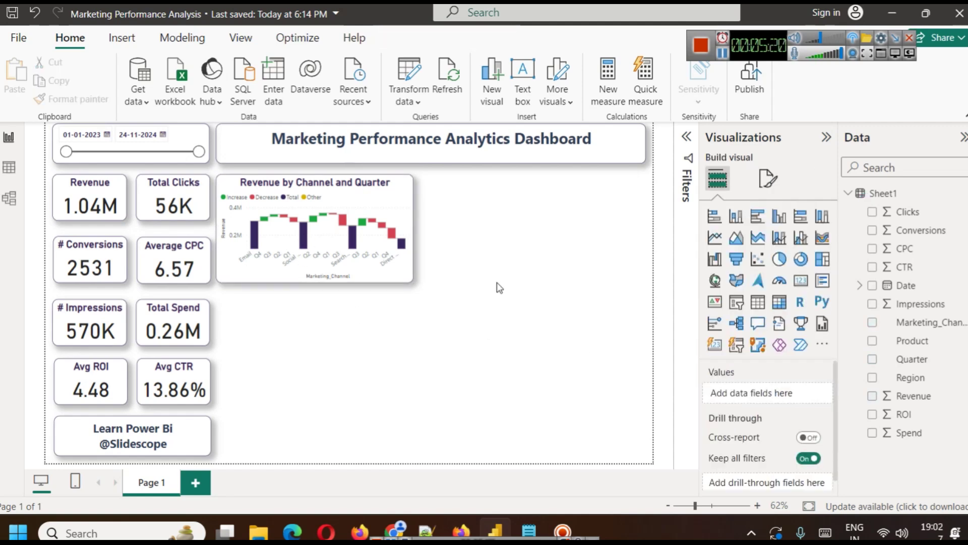
pyautogui.click(723, 57)
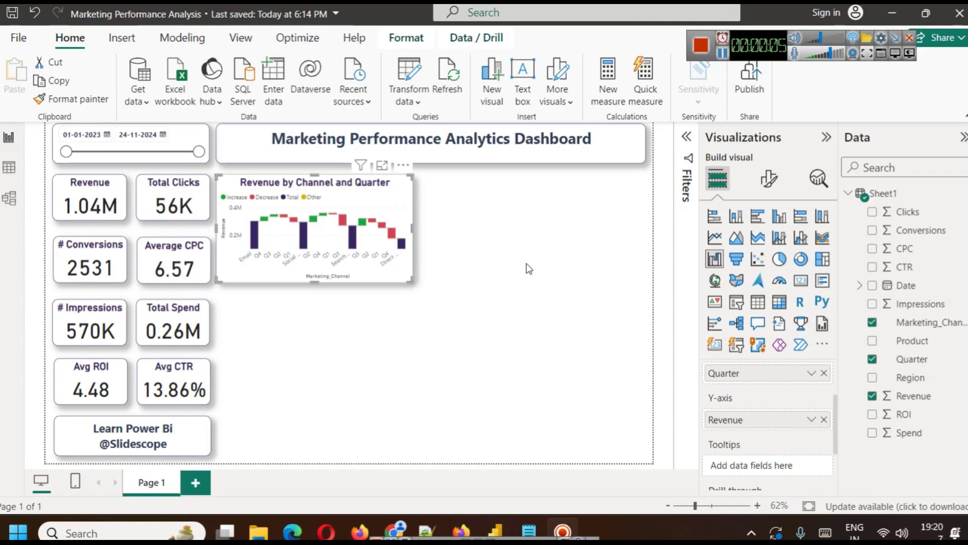
# Add a narrow donut chart beside the waterfall chart, with Product as the legend and Revenue as the values.
pyautogui.click(800, 260)
pyautogui.hotkey('ctrl', 'z')
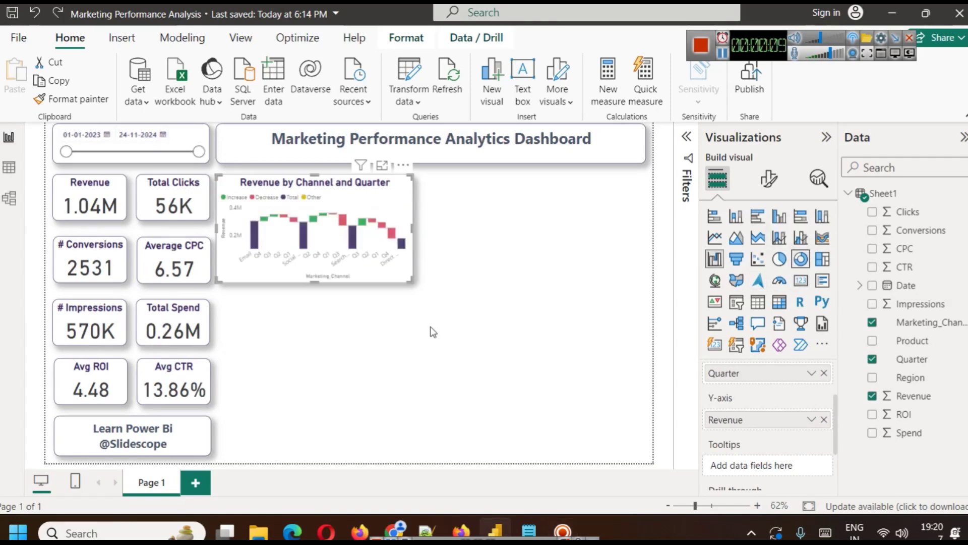
pyautogui.click(430, 333)
pyautogui.click(800, 259)
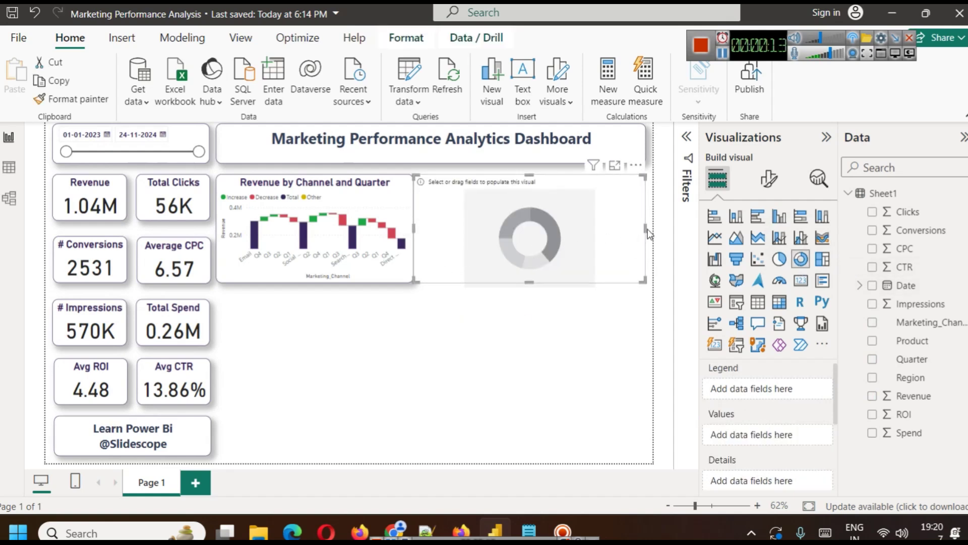
pyautogui.moveTo(649, 232); pyautogui.dragTo(537, 225)
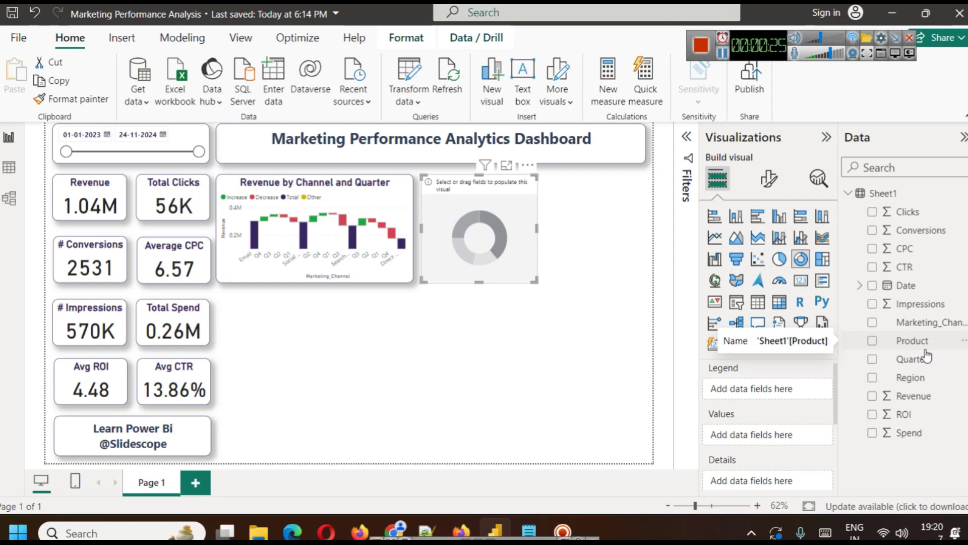
pyautogui.moveTo(923, 343); pyautogui.dragTo(752, 391)
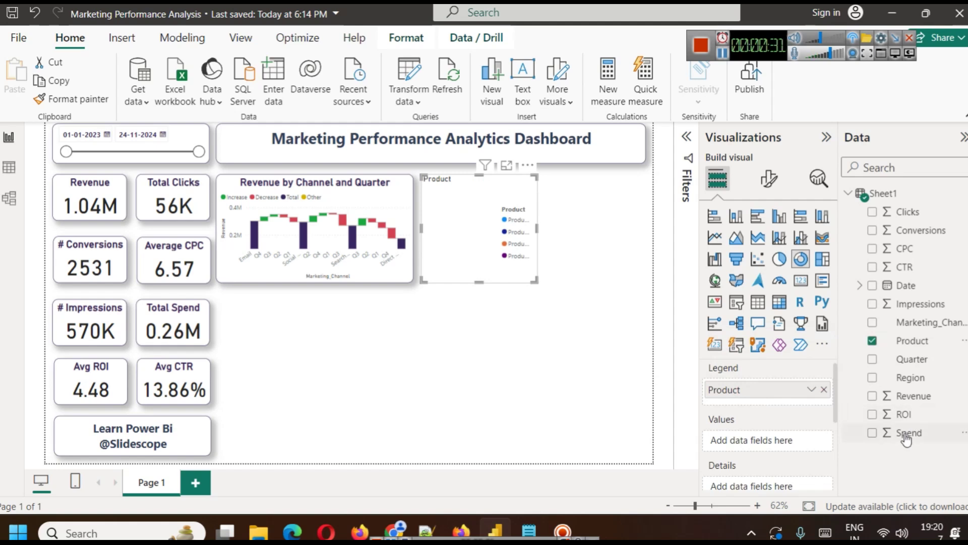
pyautogui.moveTo(933, 399); pyautogui.dragTo(768, 441)
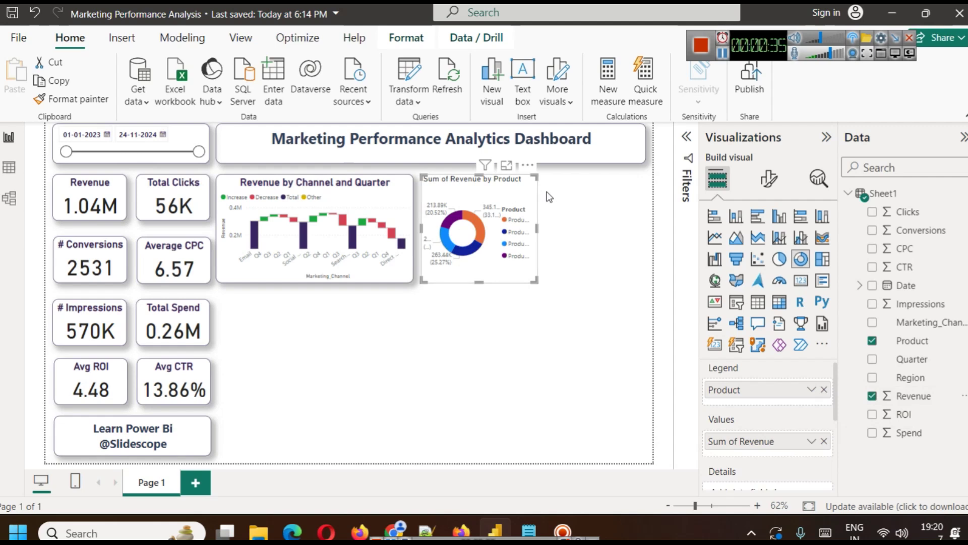
# Change the donut chart's title to "Revenue by Product".
pyautogui.click(769, 178)
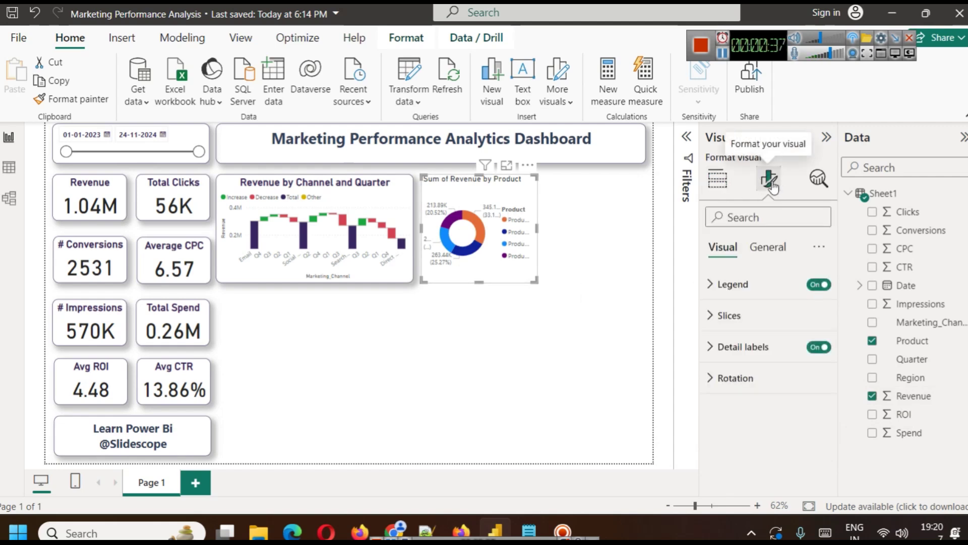
pyautogui.click(766, 247)
pyautogui.click(754, 315)
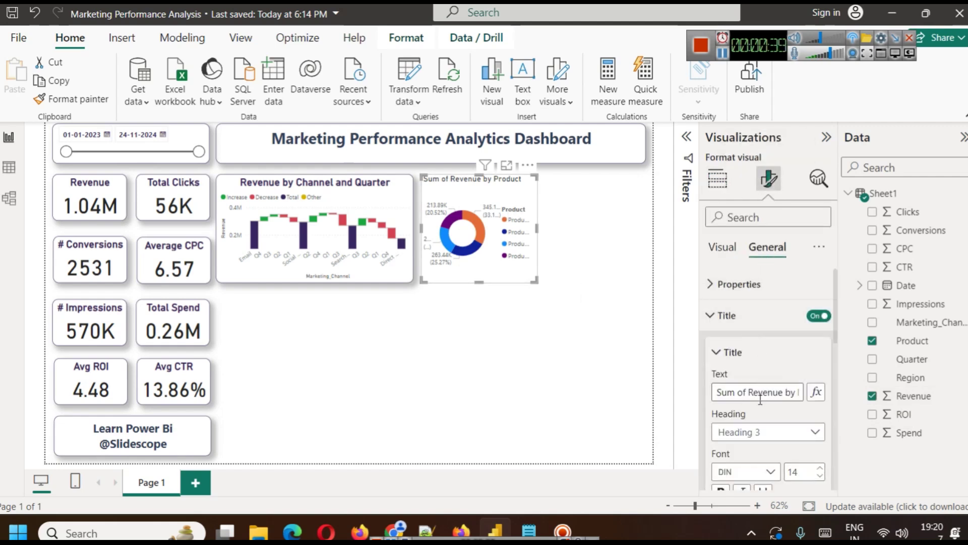
pyautogui.moveTo(750, 394); pyautogui.dragTo(709, 398)
pyautogui.press('BackSpace')
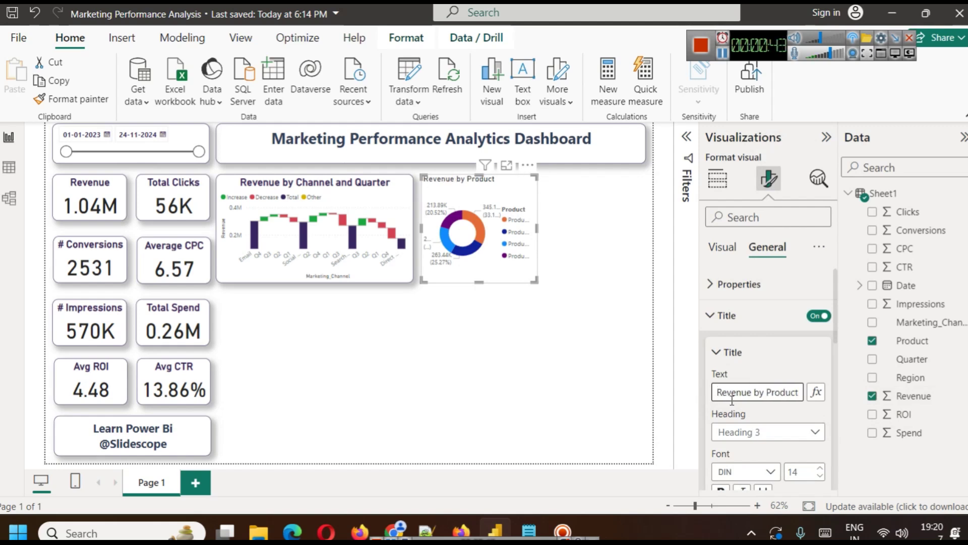
pyautogui.scroll(-3, 716, 396)
pyautogui.click(516, 309)
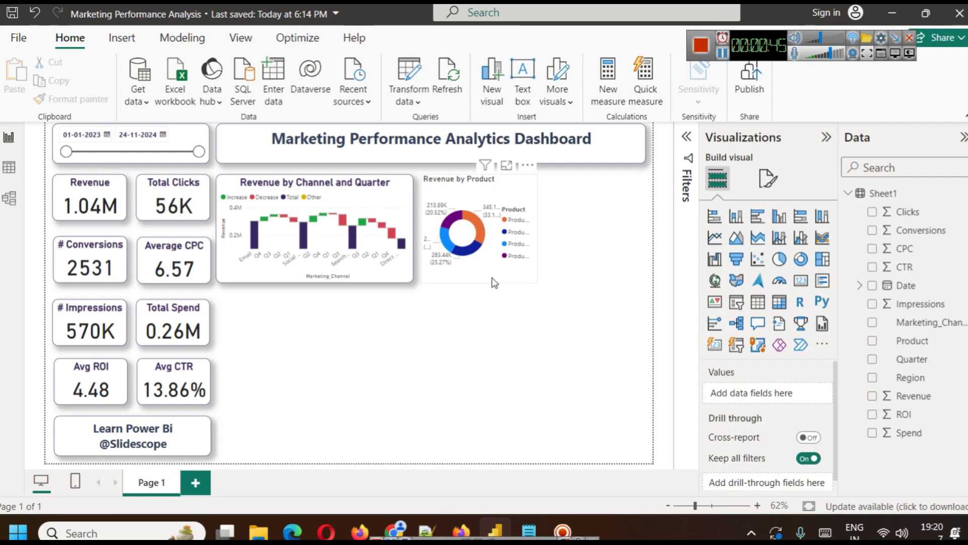
# Copy the waterfall chart's formatting onto the Revenue by Product donut chart with Format painter.
pyautogui.click(494, 282)
pyautogui.click(325, 361)
pyautogui.click(230, 276)
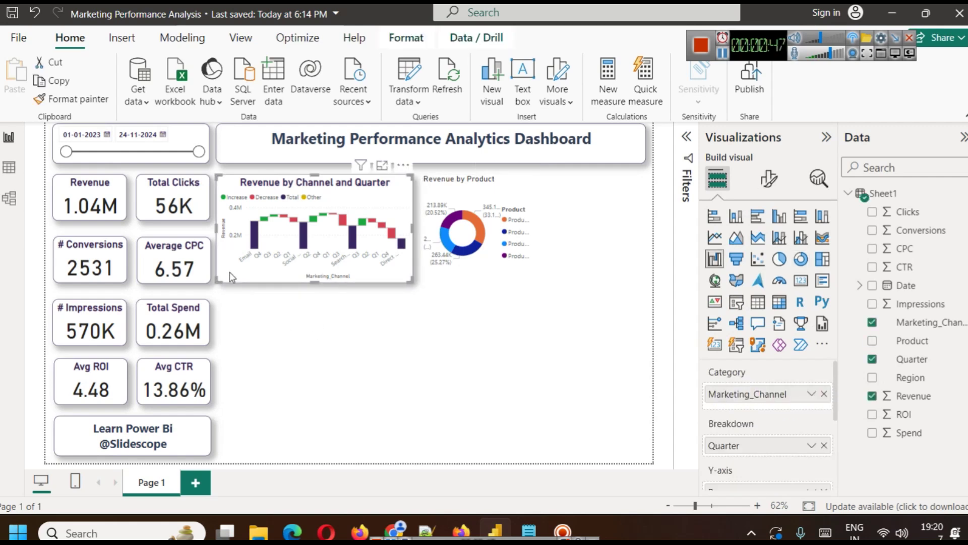
pyautogui.click(492, 255)
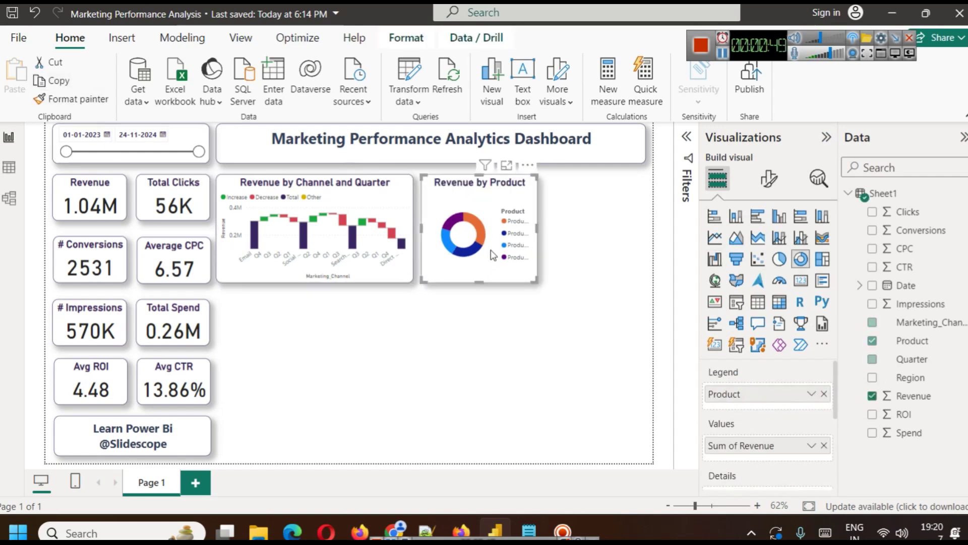
pyautogui.click(567, 323)
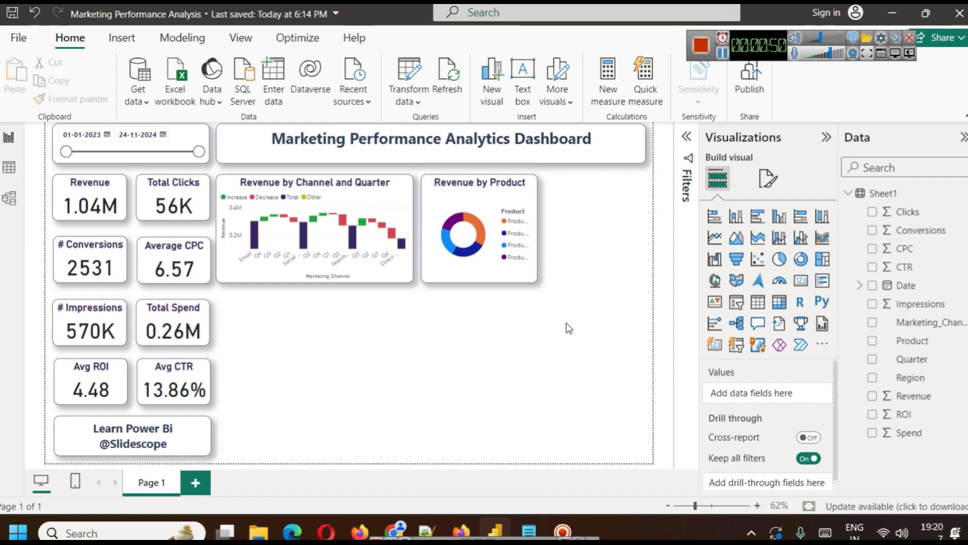
# Set the legend position of the Revenue by Product donut chart to Bottom center.
pyautogui.click(483, 263)
pyautogui.click(768, 178)
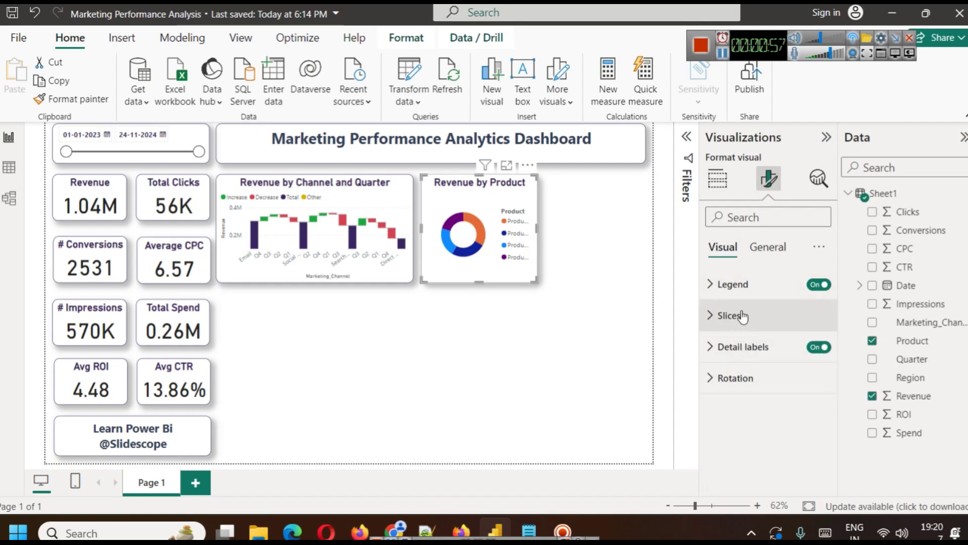
pyautogui.click(737, 284)
pyautogui.scroll(-3, 782, 339)
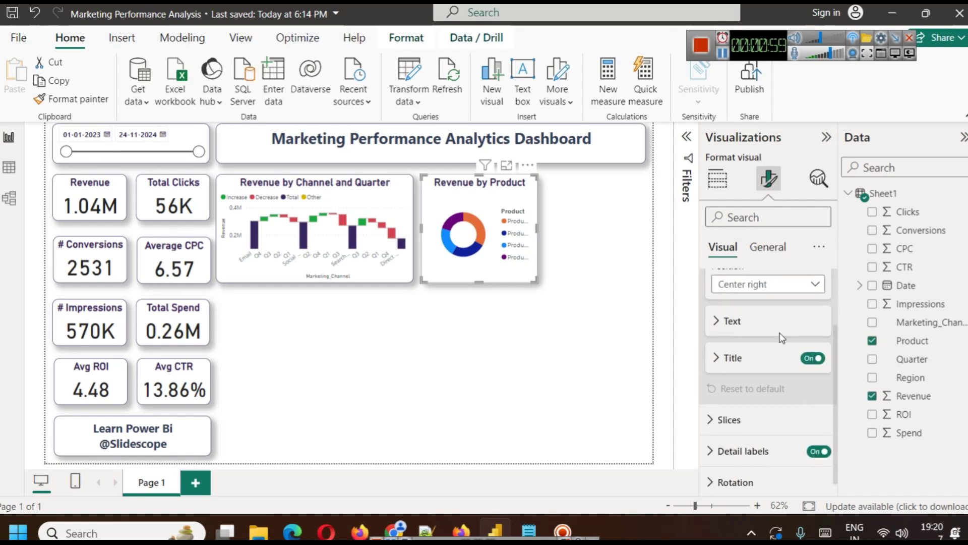
pyautogui.click(768, 286)
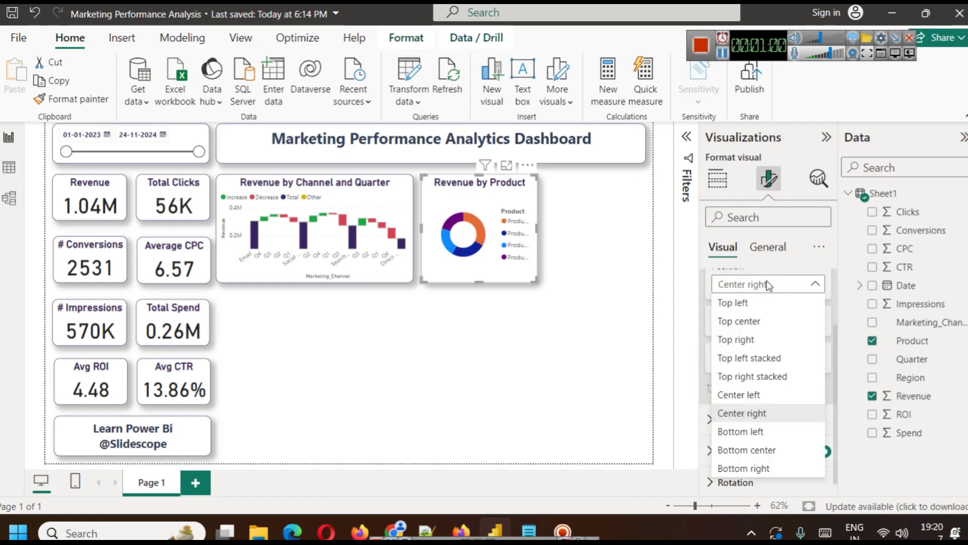
pyautogui.click(780, 450)
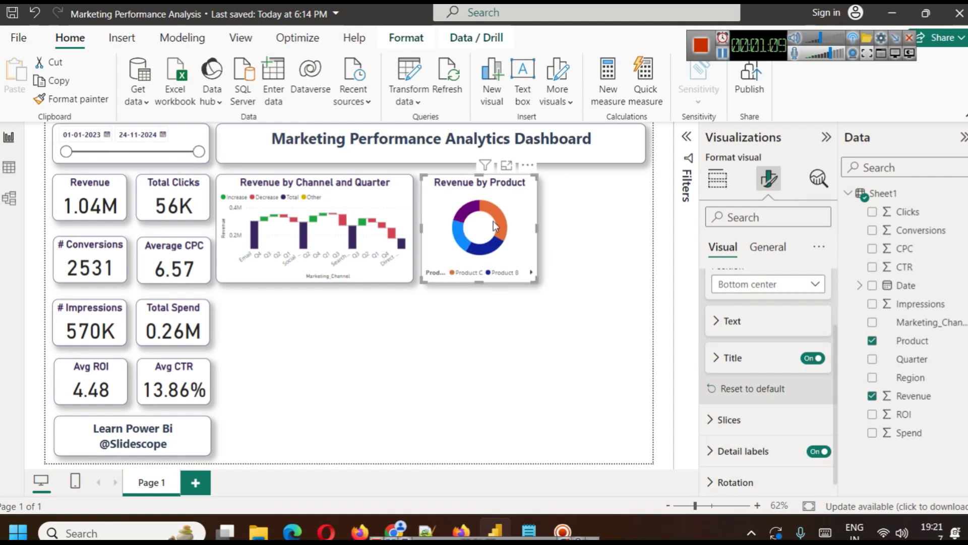
pyautogui.scroll(-1, 789, 378)
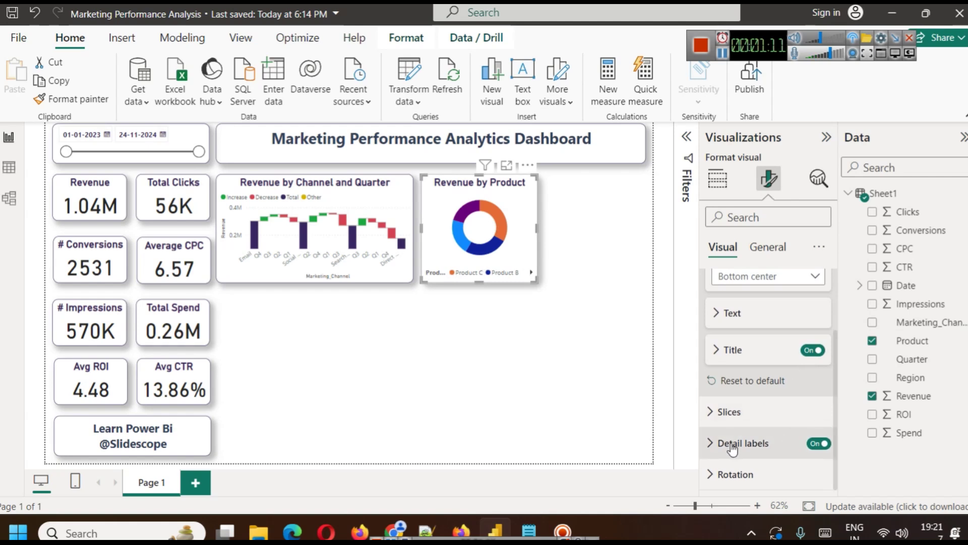
# Set the font size of the detail label values on the Revenue by Product donut chart to 9.
pyautogui.click(733, 448)
pyautogui.scroll(-1, 769, 403)
pyautogui.click(782, 370)
pyautogui.click(765, 404)
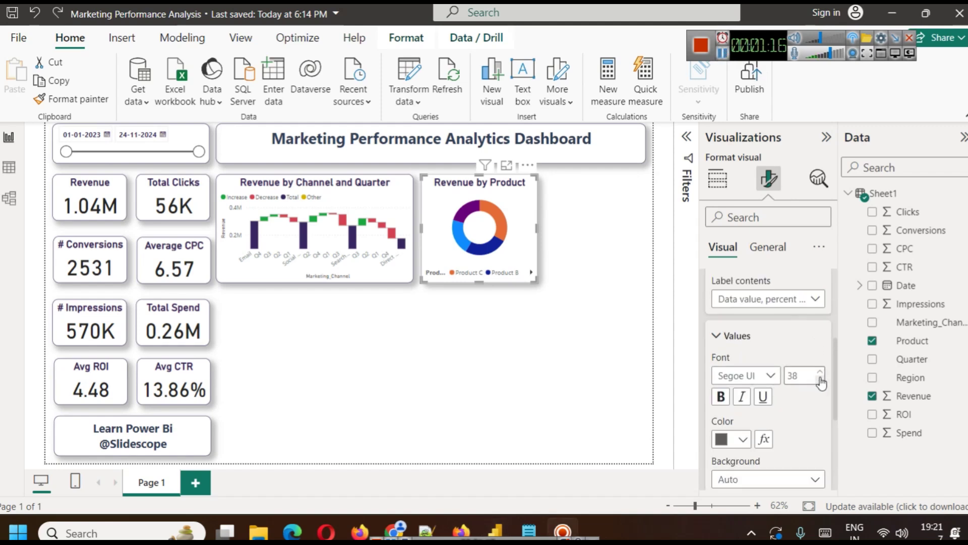
pyautogui.click(821, 382)
pyautogui.click(820, 381)
pyautogui.click(821, 382)
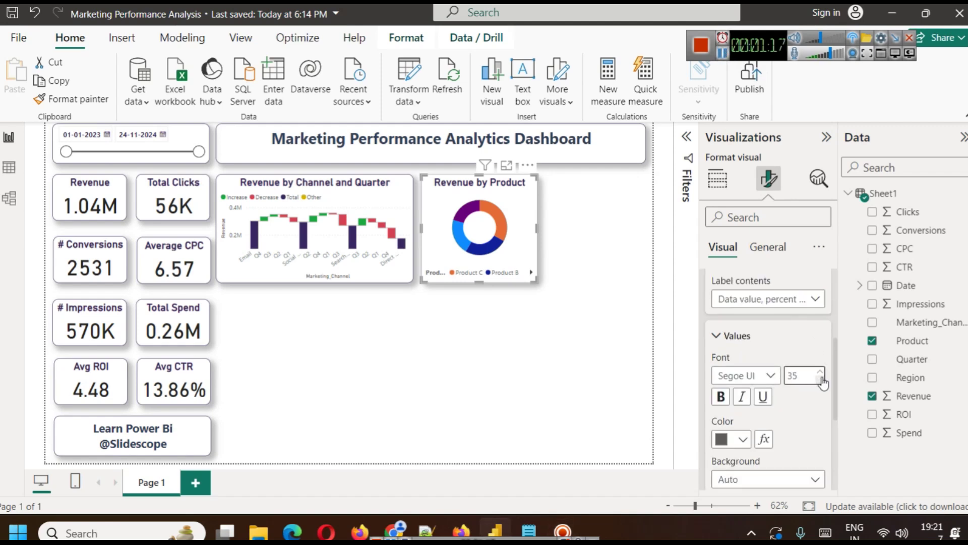
pyautogui.click(822, 382)
pyautogui.click(823, 382)
pyautogui.write('9')
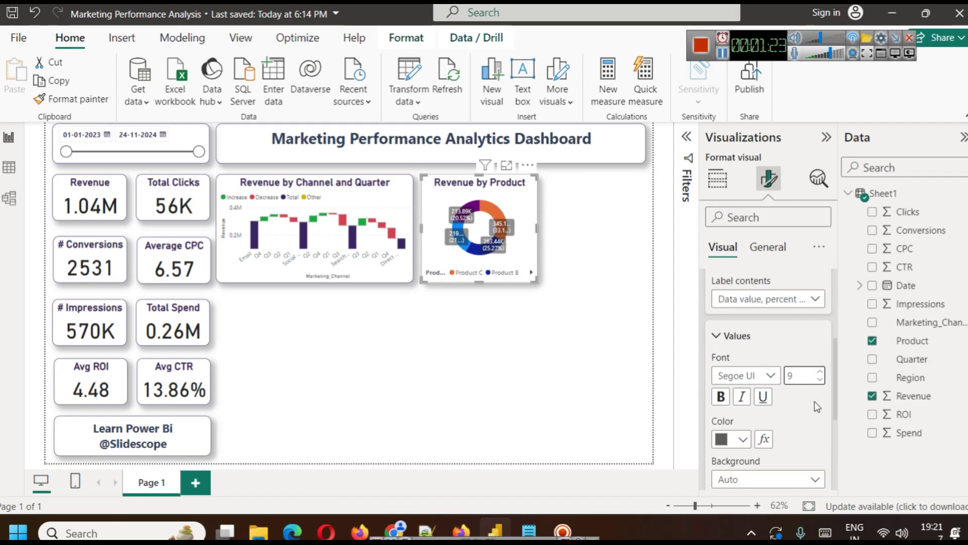
# Set the detail labels position of the Revenue by Product donut chart to Outside.
pyautogui.scroll(-2, 815, 406)
pyautogui.scroll(4, 810, 398)
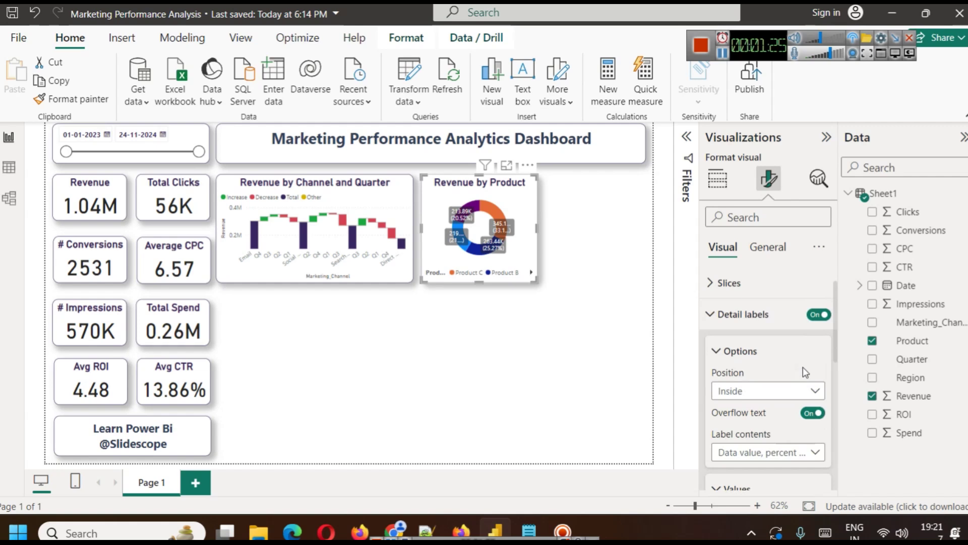
pyautogui.click(790, 426)
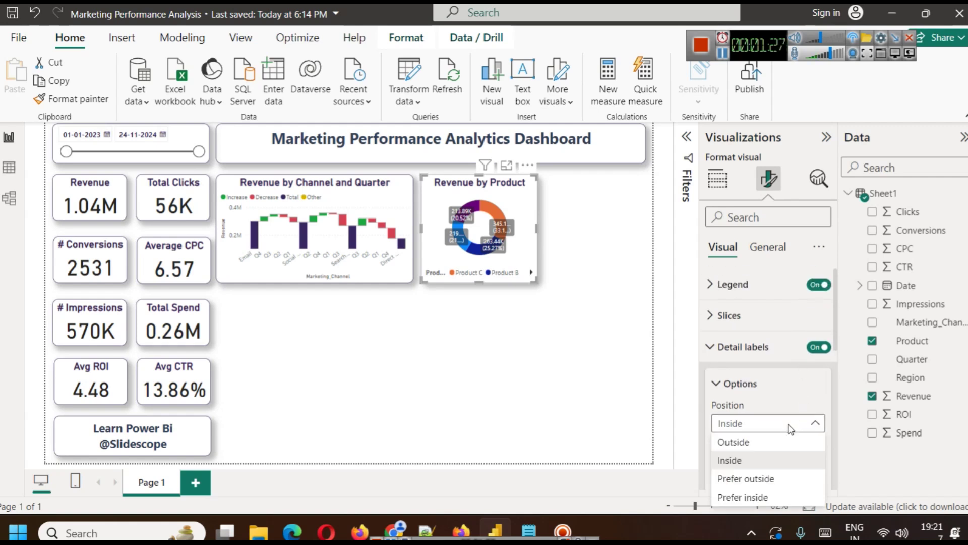
pyautogui.click(755, 441)
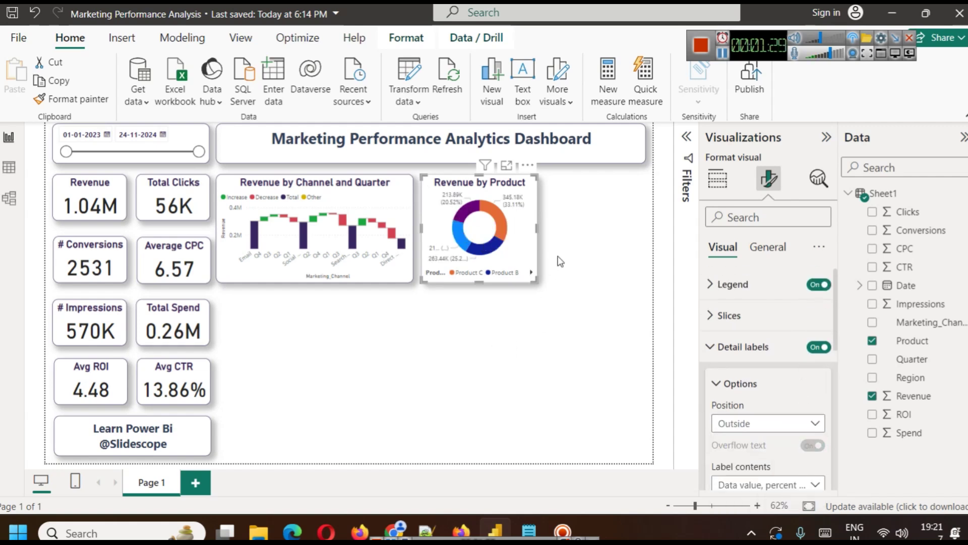
# Widen the donut chart to the title banner's far edge and pull its near edge slightly away from the waterfall chart.
pyautogui.moveTo(536, 235); pyautogui.dragTo(647, 237)
pyautogui.click(528, 333)
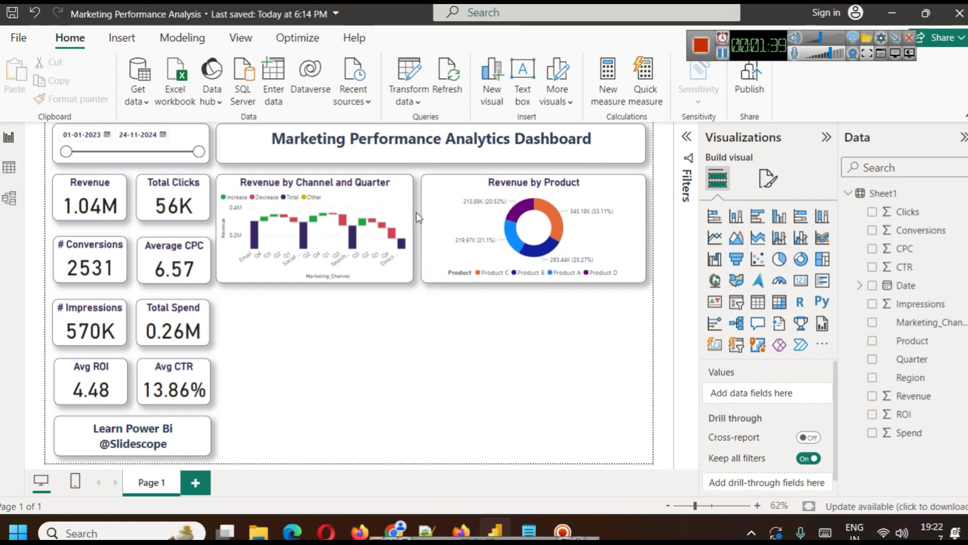
pyautogui.click(422, 226)
pyautogui.moveTo(421, 226); pyautogui.dragTo(432, 226)
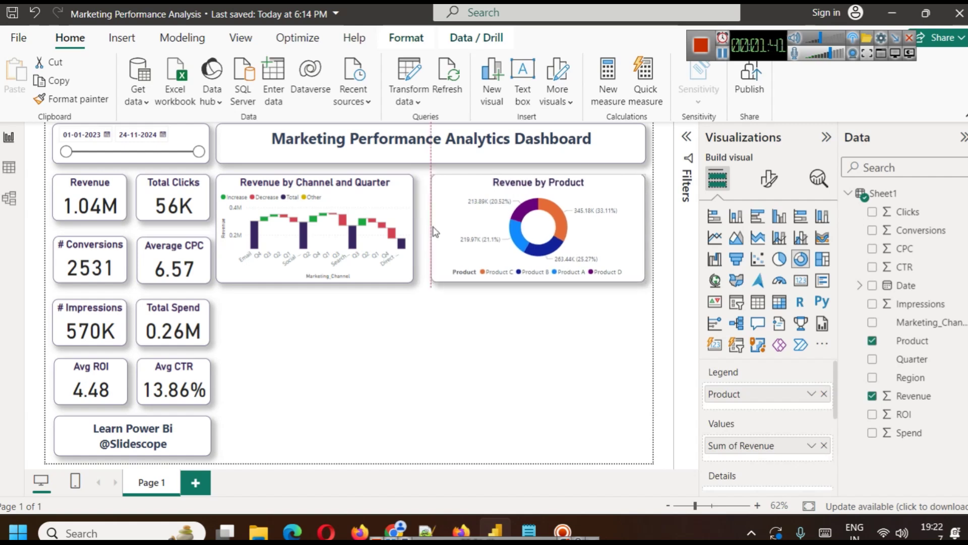
# Widen the waterfall chart towards the donut chart and shorten both charts to a matching height of about 181.
pyautogui.click(409, 223)
pyautogui.moveTo(413, 225); pyautogui.dragTo(425, 228)
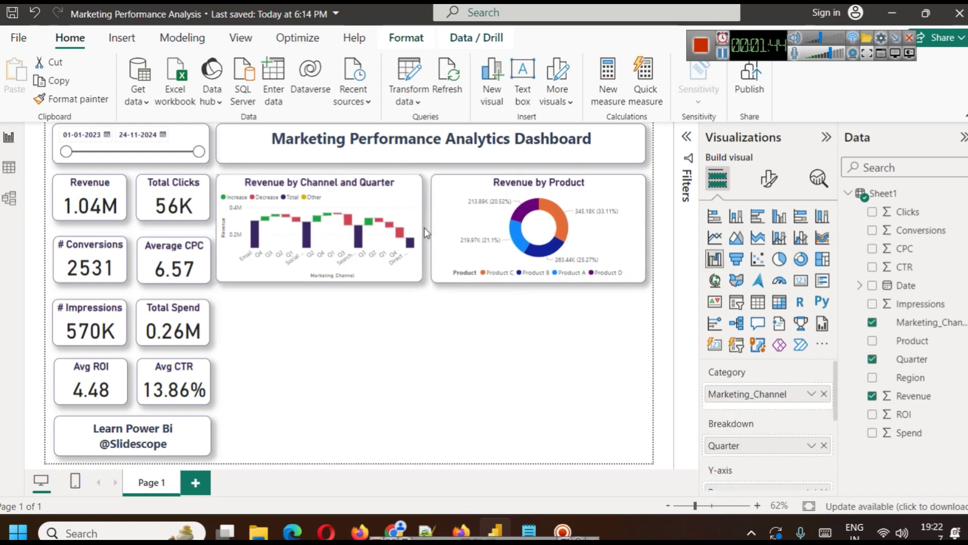
pyautogui.click(456, 328)
pyautogui.click(722, 53)
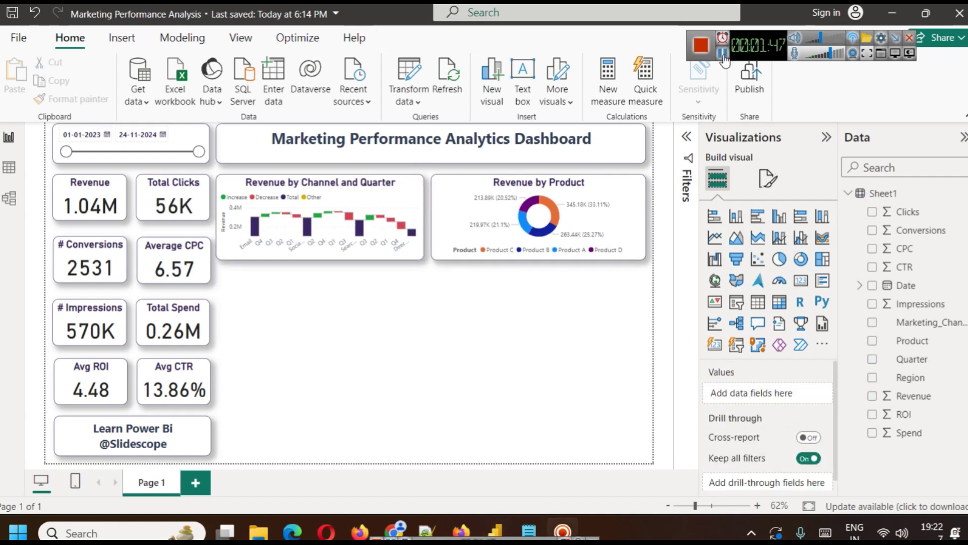
# Check the height and width of the Revenue by Product donut chart in its general size properties.
pyautogui.click(621, 190)
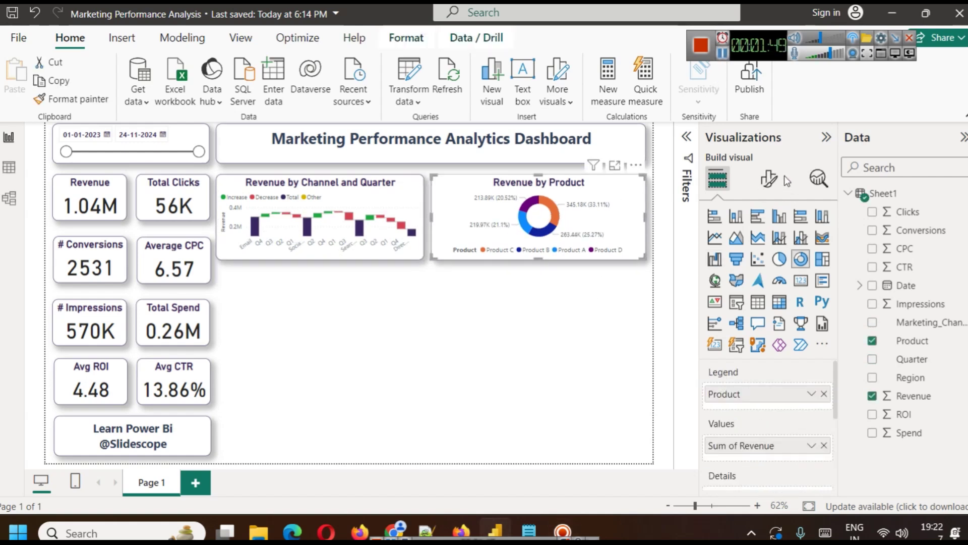
pyautogui.click(770, 178)
pyautogui.click(781, 249)
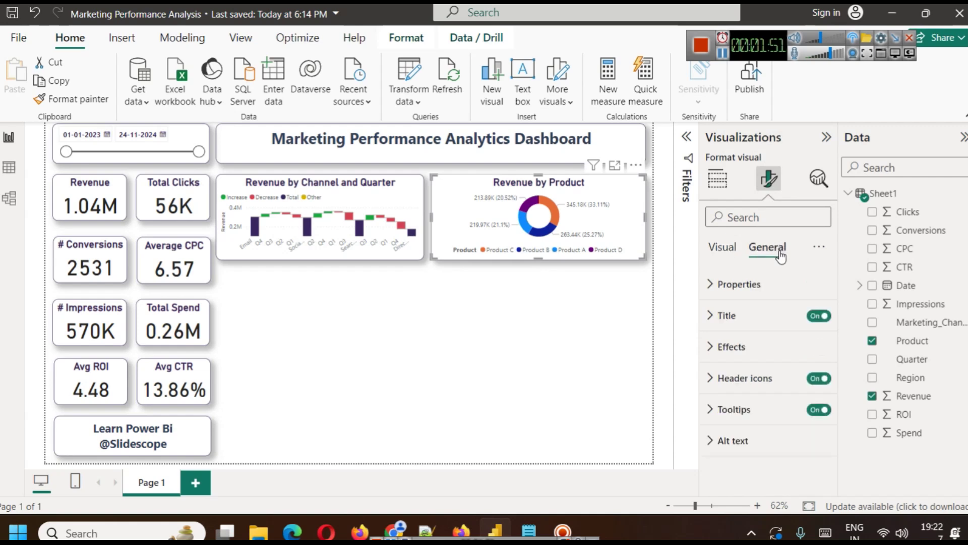
pyautogui.click(744, 283)
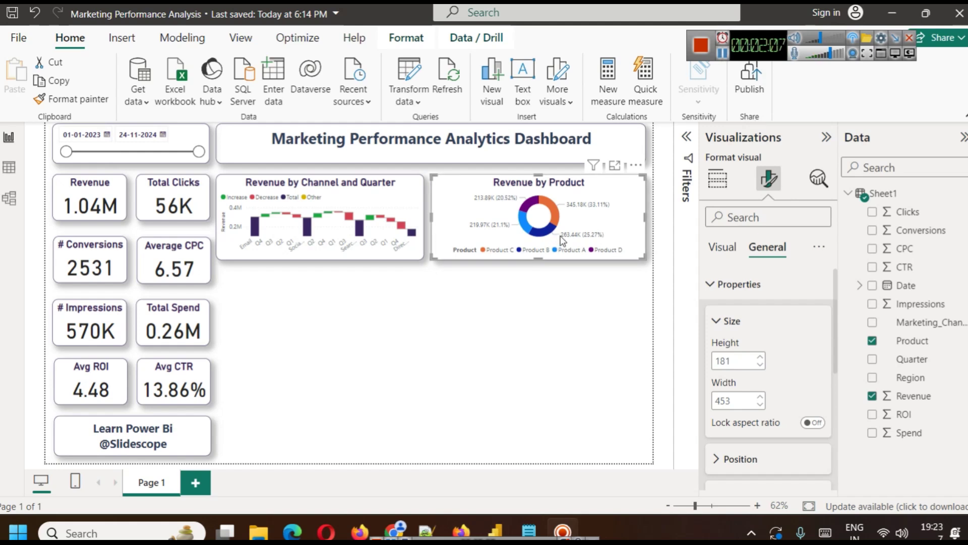
pyautogui.click(577, 367)
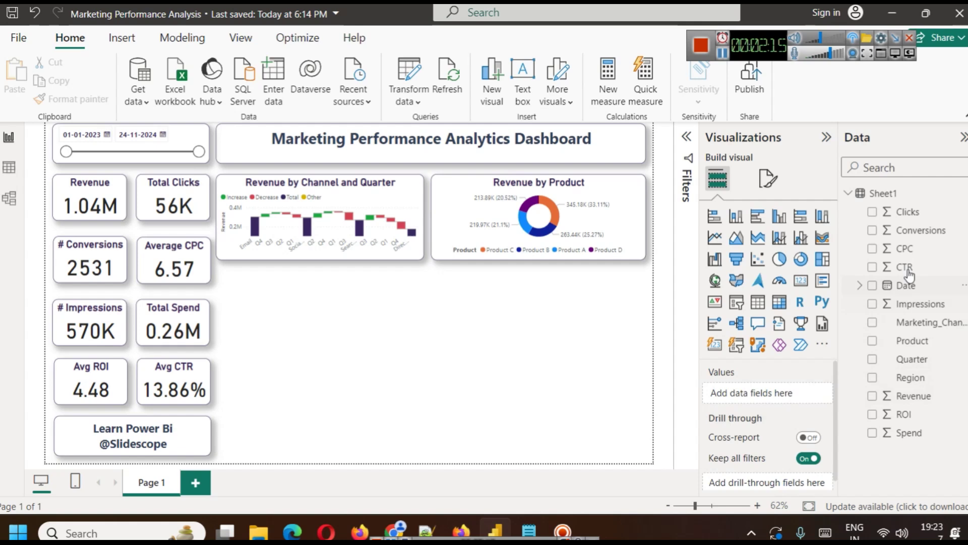
# Add a stacked column chart below the waterfall chart, with Marketing_Channel on the X-axis and Revenue and Spend on the Y-axis.
pyautogui.click(737, 221)
pyautogui.moveTo(303, 335); pyautogui.dragTo(293, 318)
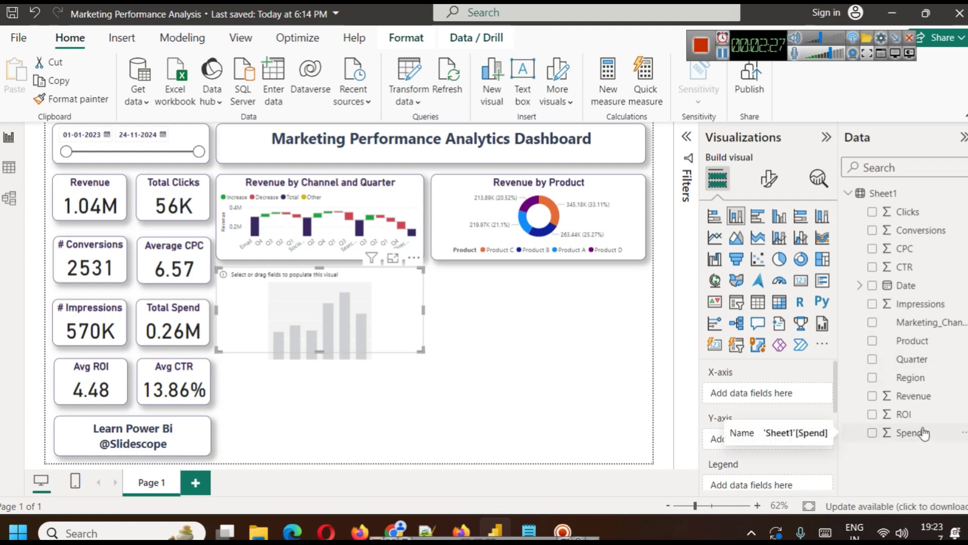
pyautogui.moveTo(922, 324); pyautogui.dragTo(755, 396)
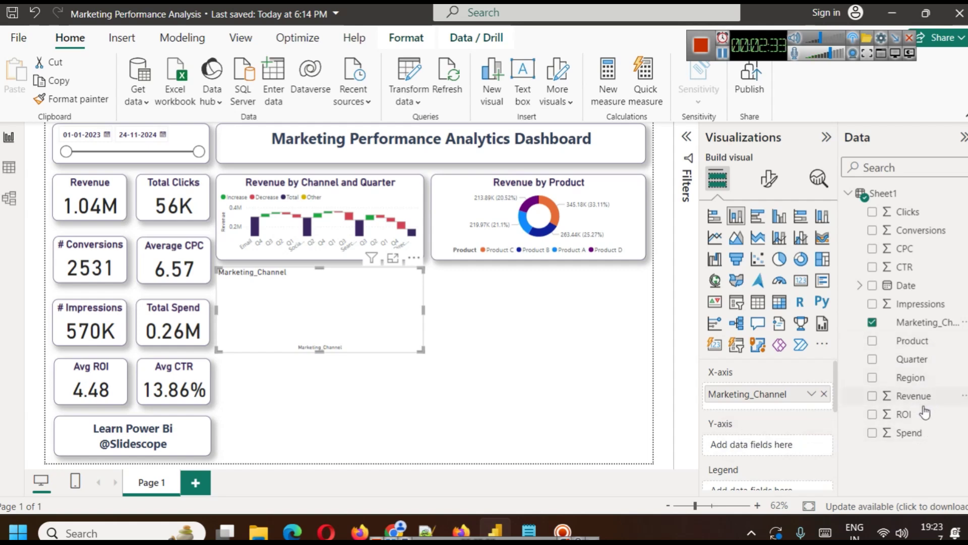
pyautogui.moveTo(914, 396); pyautogui.dragTo(774, 443)
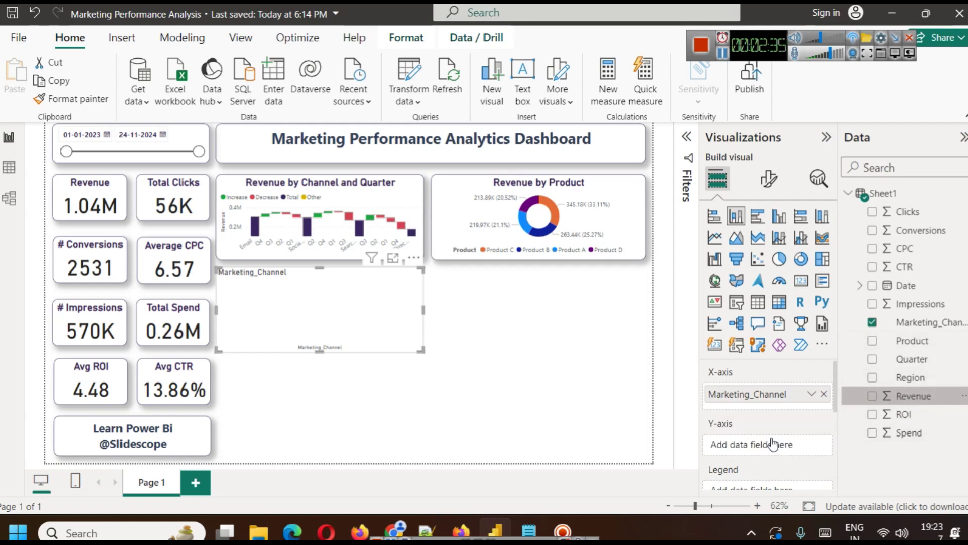
pyautogui.moveTo(908, 433); pyautogui.dragTo(787, 462)
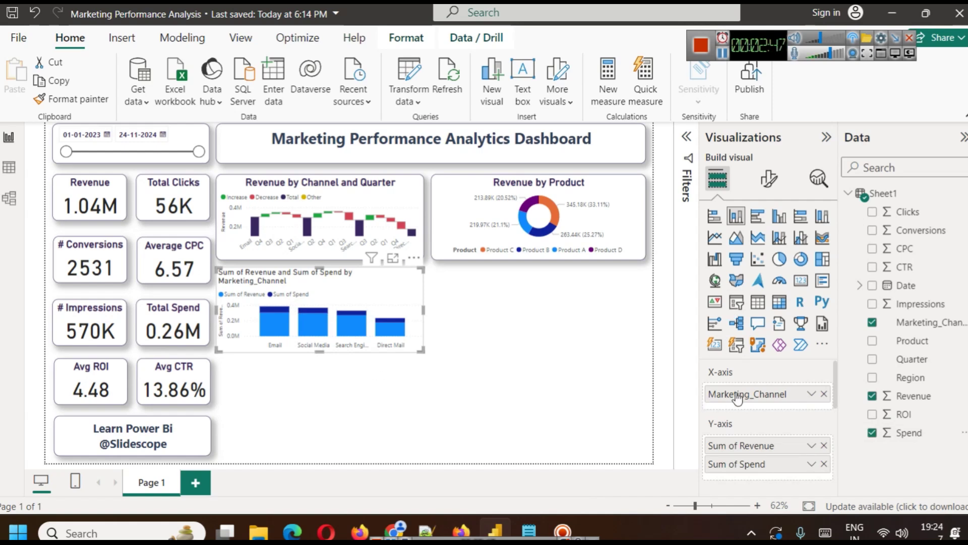
# Rename the stacked column chart's X-axis field to Channel for this visual.
pyautogui.click(812, 394)
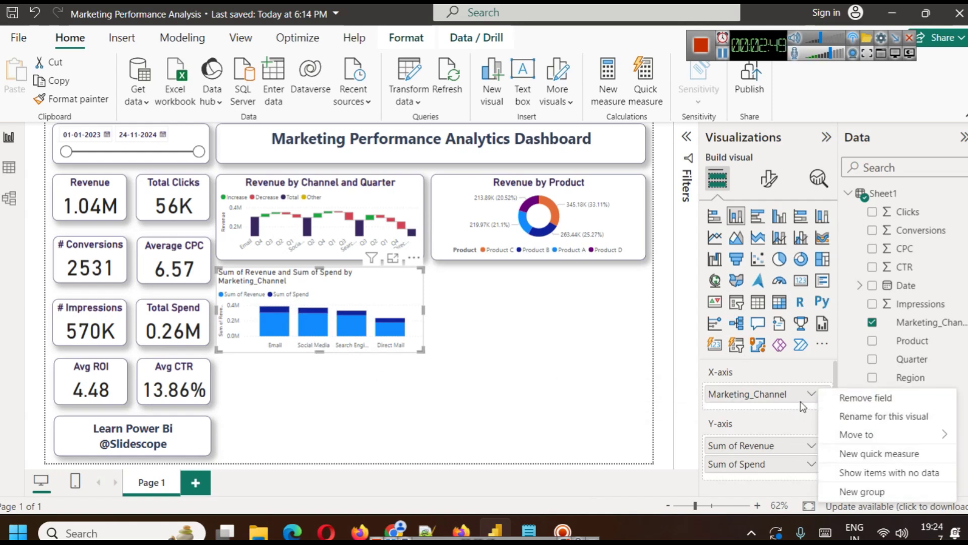
pyautogui.click(878, 414)
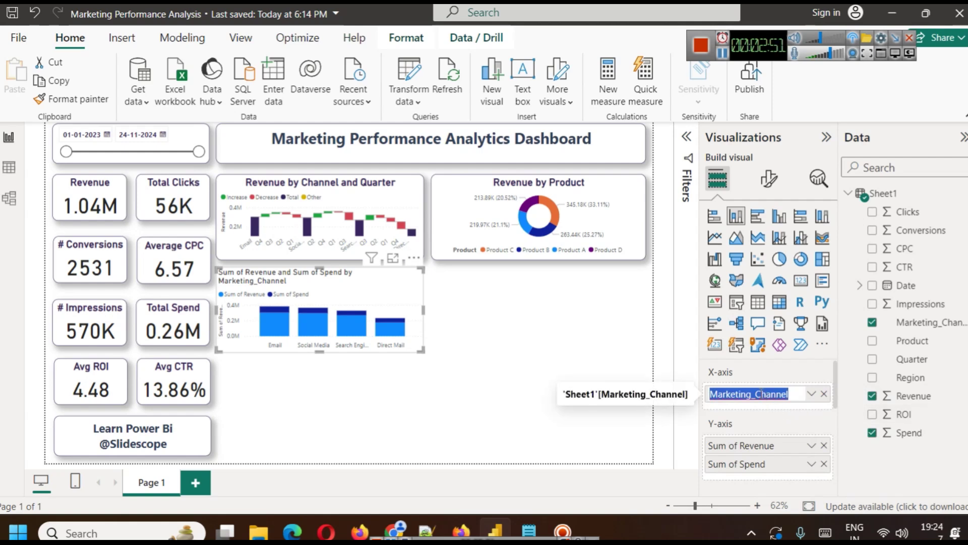
pyautogui.click(759, 394)
pyautogui.hotkey('shift', 'Home')
pyautogui.press('BackSpace')
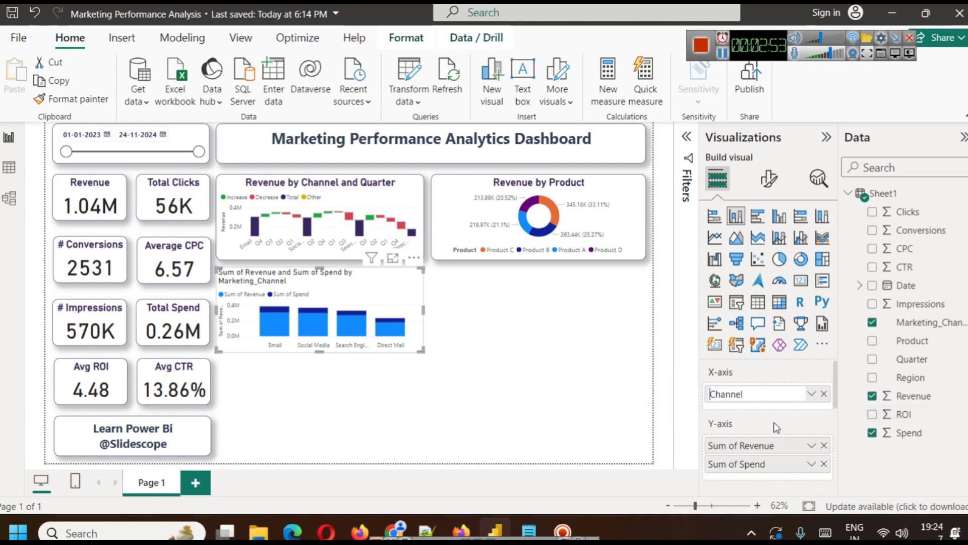
pyautogui.press('Return')
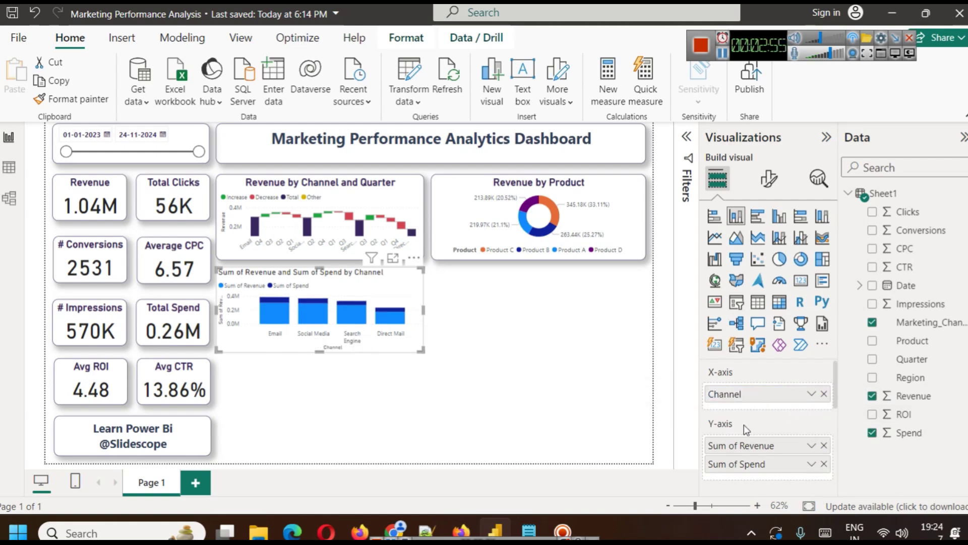
# Rename the Sum of Revenue field in the stacked column chart to Revenue.
pyautogui.click(811, 447)
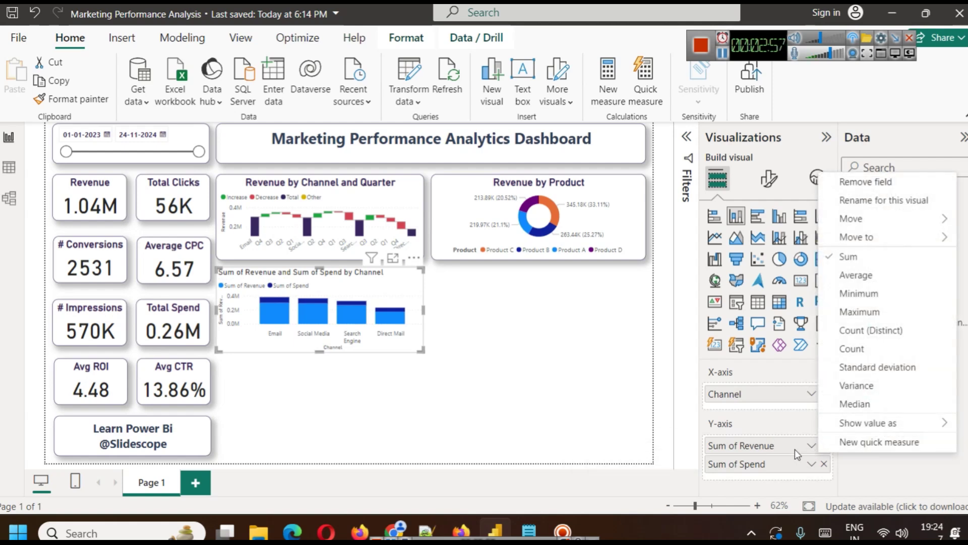
pyautogui.click(883, 201)
pyautogui.click(751, 444)
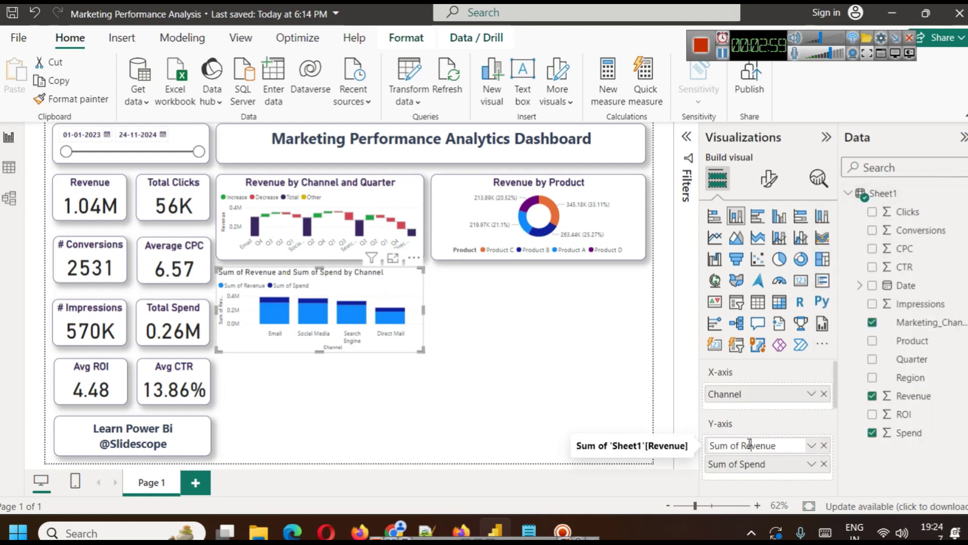
pyautogui.moveTo(746, 444); pyautogui.dragTo(709, 445)
pyautogui.press('BackSpace')
pyautogui.press('Return')
# Rename the Sum of Spend field in the stacked column chart to Total Spend.
pyautogui.click(812, 465)
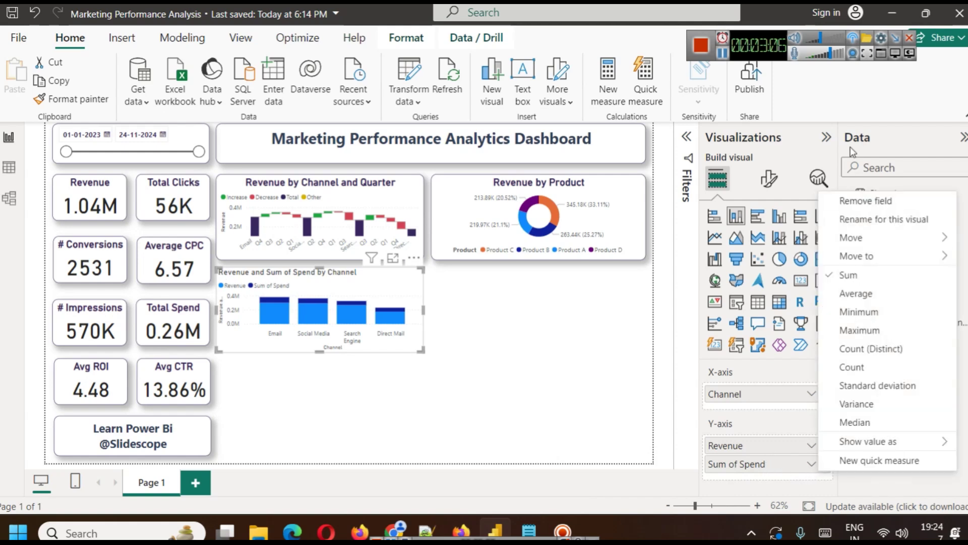
pyautogui.click(852, 218)
pyautogui.click(745, 464)
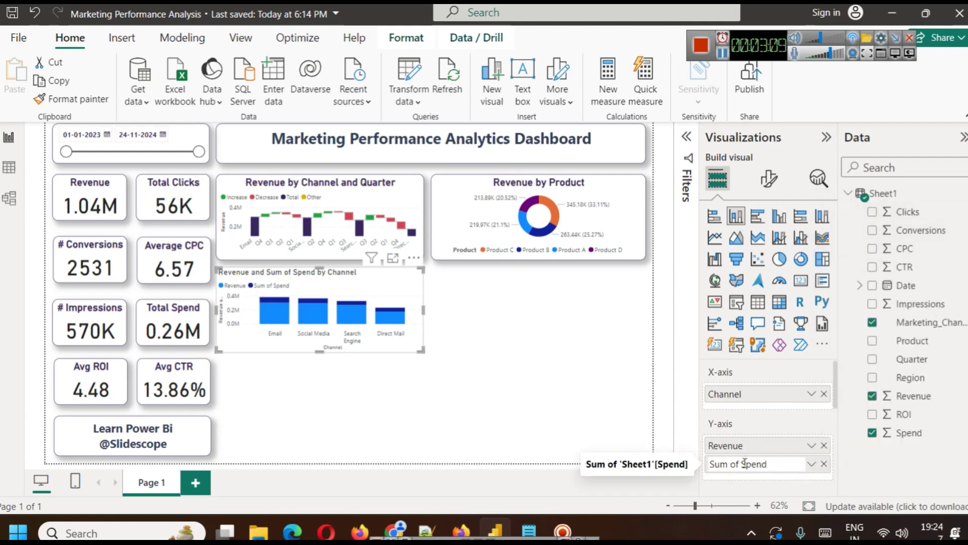
pyautogui.moveTo(743, 464); pyautogui.dragTo(699, 469)
pyautogui.write('Total')
pyautogui.press('Return')
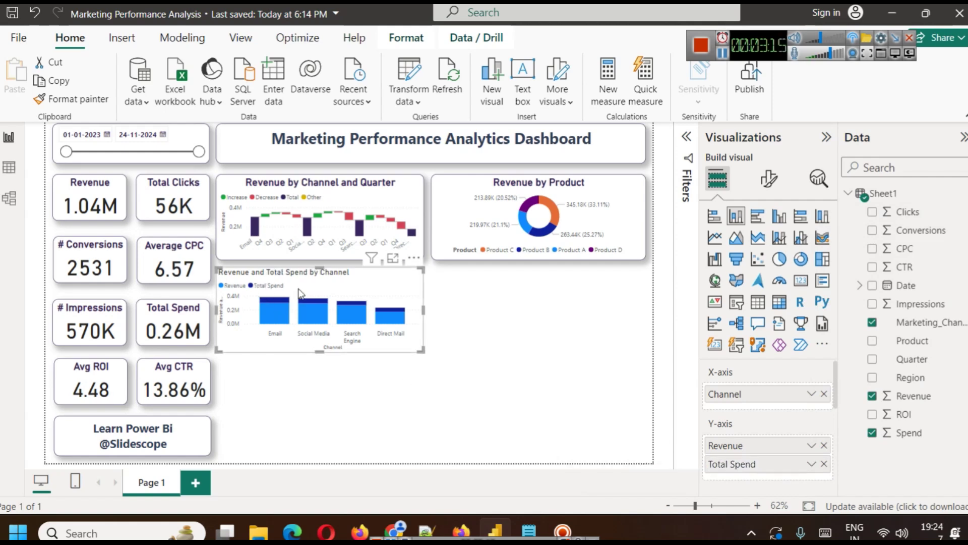
# Copy the waterfall chart's formatting onto the Revenue and Total Spend by Channel chart with Format painter.
pyautogui.click(522, 322)
pyautogui.click(382, 296)
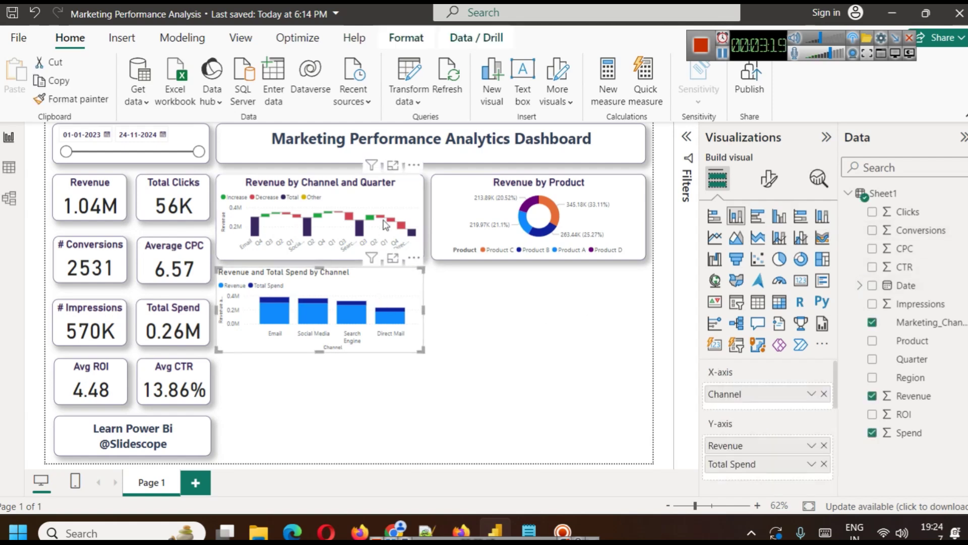
pyautogui.click(313, 222)
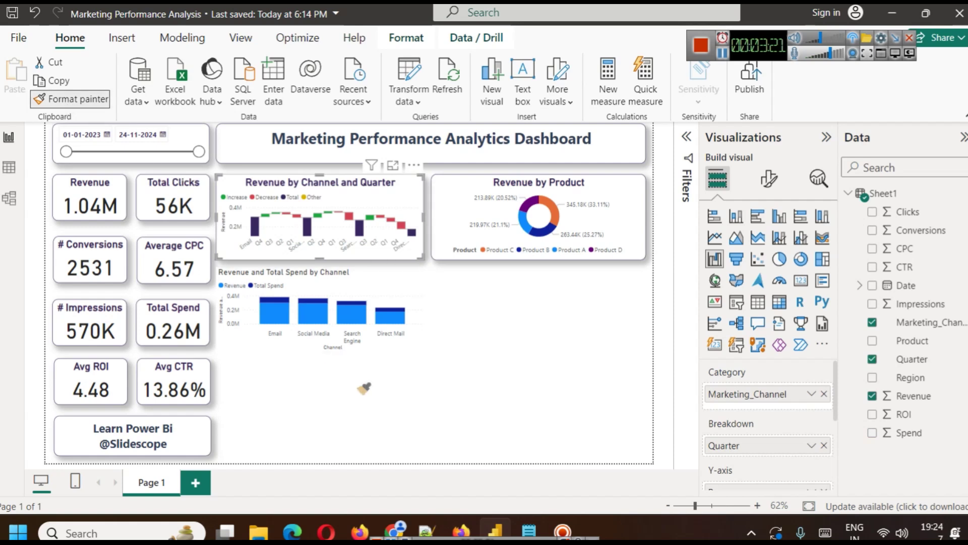
pyautogui.click(389, 280)
pyautogui.click(498, 318)
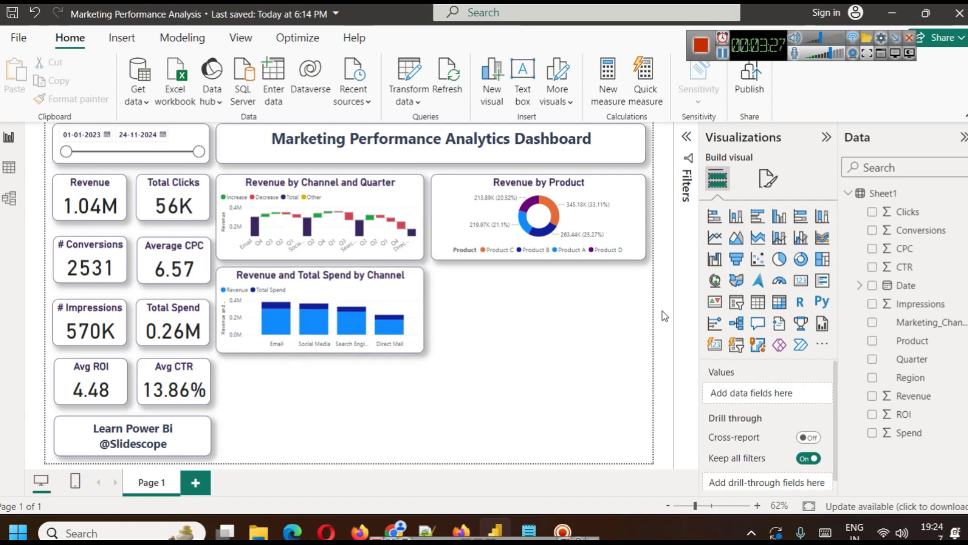
# Turn on data labels for the Revenue and Total Spend by Channel chart and view it in focus mode.
pyautogui.click(768, 178)
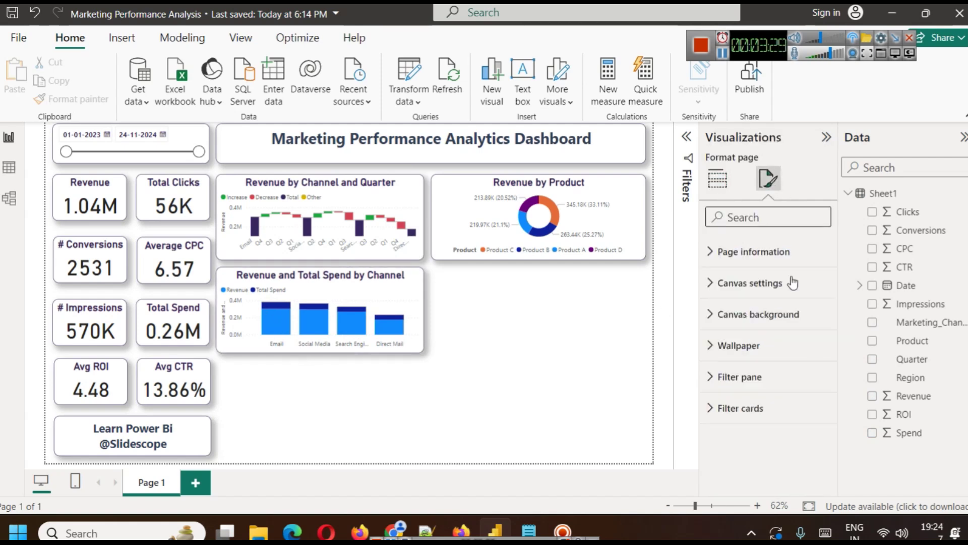
pyautogui.click(311, 286)
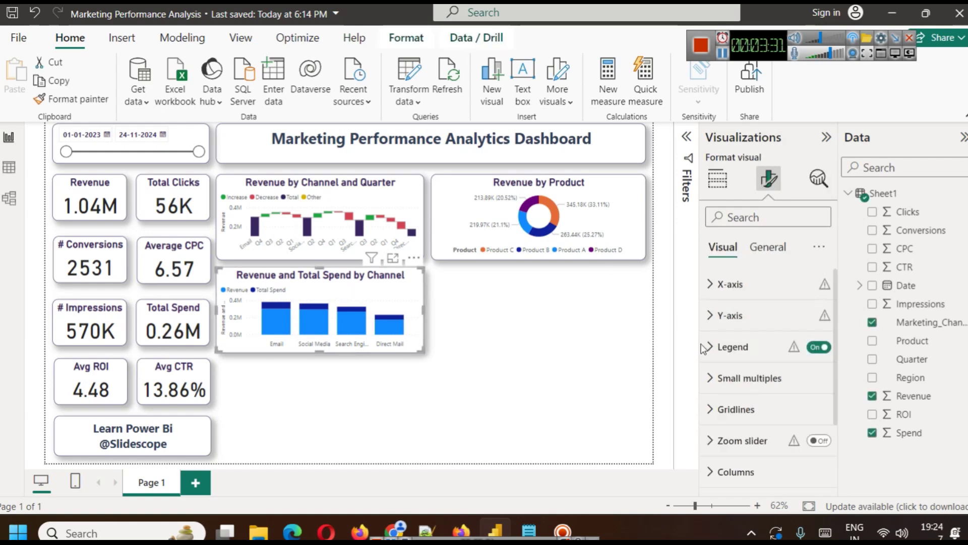
pyautogui.scroll(-3, 757, 419)
pyautogui.click(822, 413)
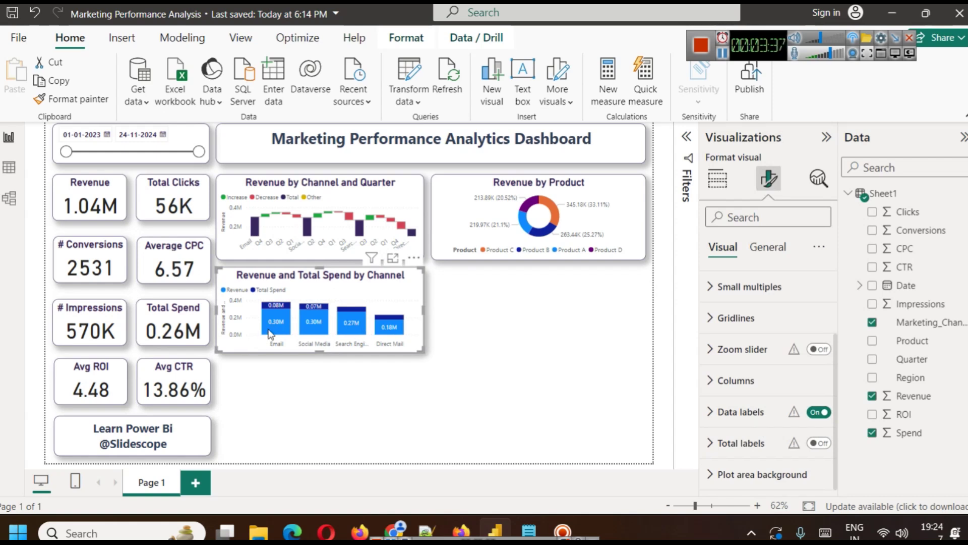
pyautogui.moveTo(277, 312)
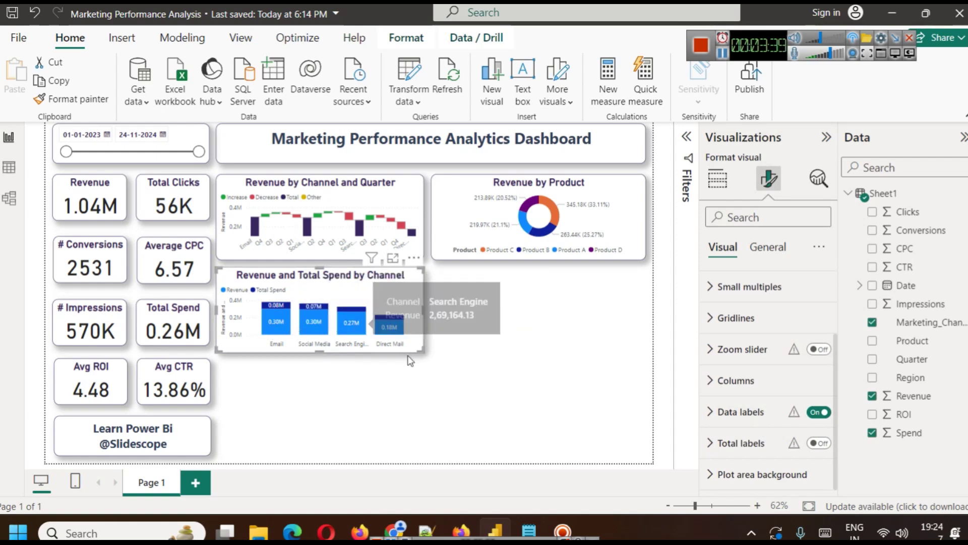
pyautogui.click(393, 259)
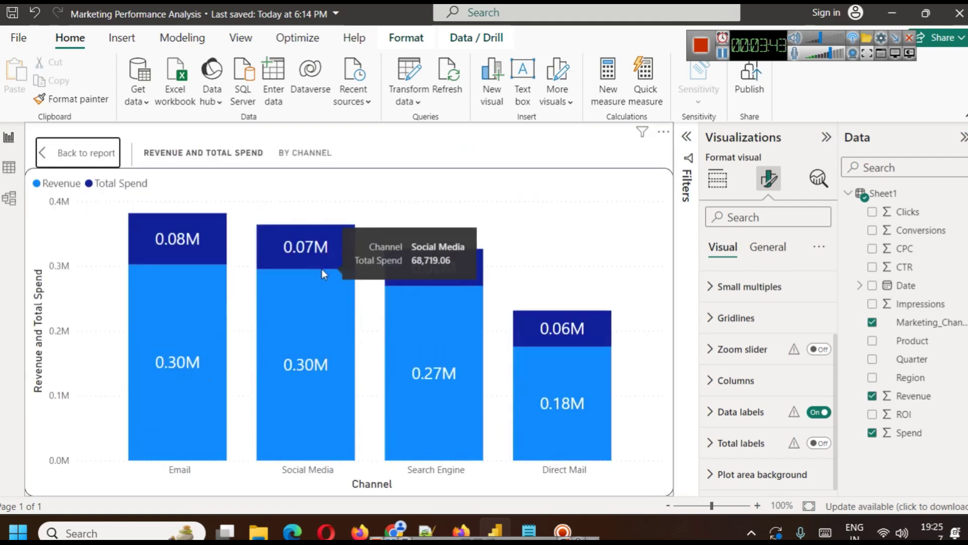
# Exit focus mode to return to the dashboard page and deselect the Revenue and Total Spend by Channel chart.
pyautogui.click(91, 153)
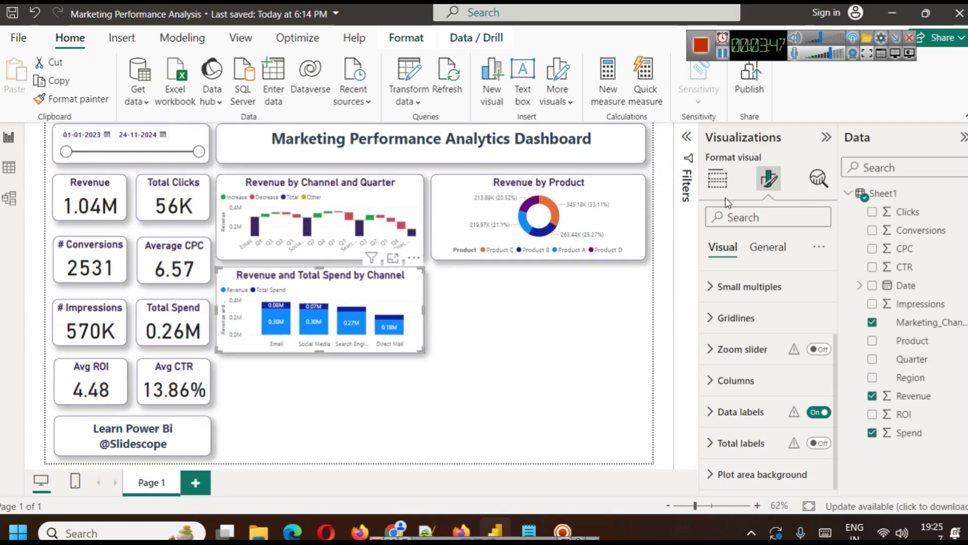
pyautogui.moveTo(831, 53); pyautogui.dragTo(837, 54)
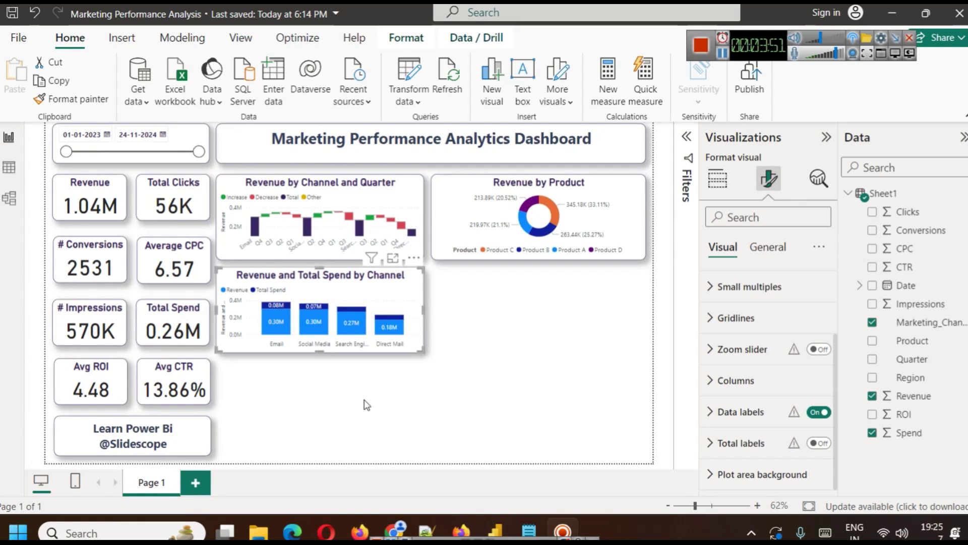
pyautogui.click(411, 405)
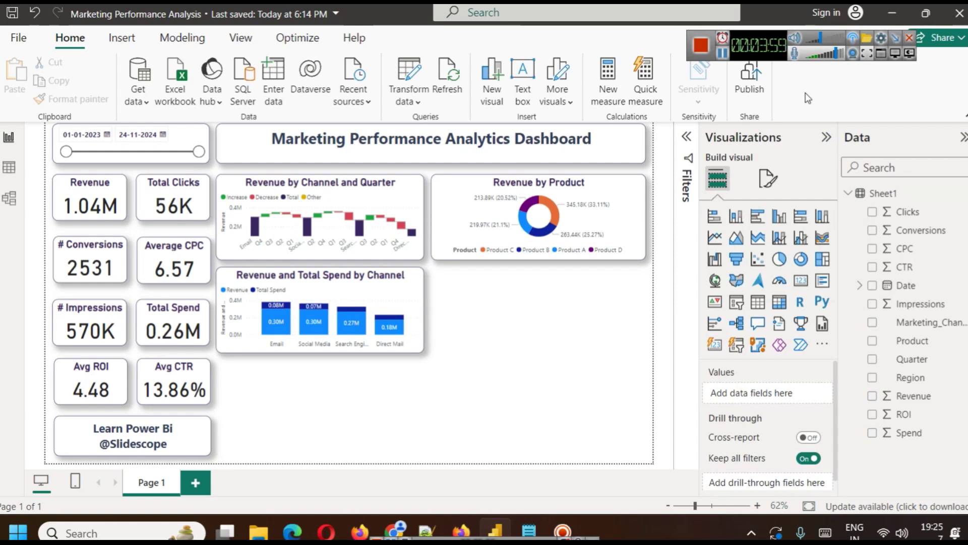
# Duplicate the Revenue and Total Spend by Channel chart into the space below Revenue by Product and convert the copy to a clustered column chart.
pyautogui.click(724, 57)
pyautogui.moveTo(413, 284); pyautogui.dragTo(643, 308)
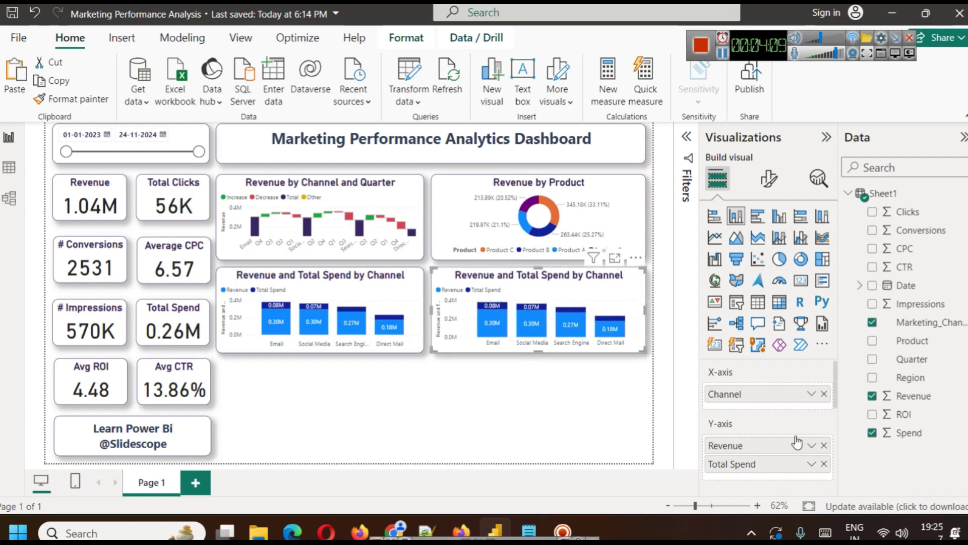
pyautogui.click(779, 221)
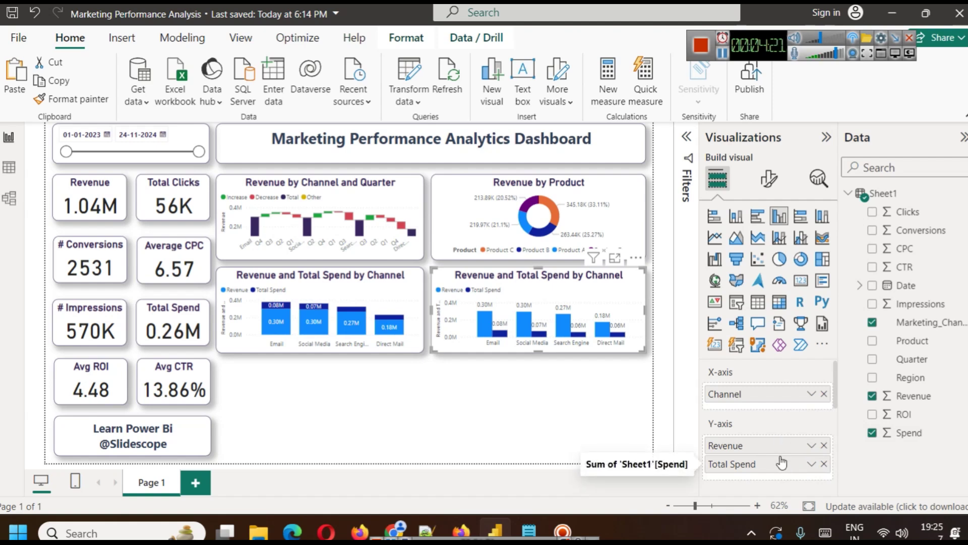
# Replace Channel with Region on the clustered column chart's X-axis.
pyautogui.click(824, 394)
pyautogui.moveTo(910, 377); pyautogui.dragTo(797, 393)
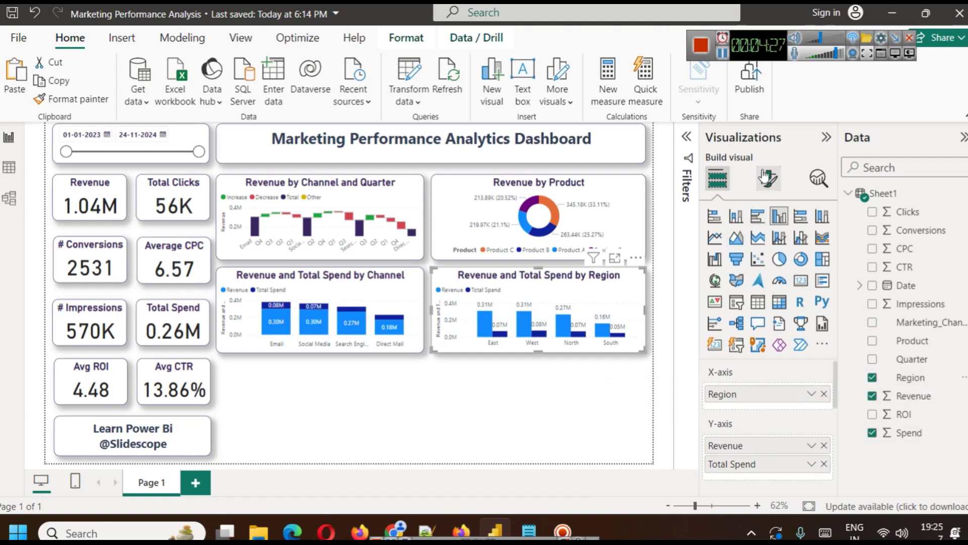
# Set the column color of the Revenue series in the Revenue and Total Spend by Region chart to the recently used dark purple.
pyautogui.click(776, 182)
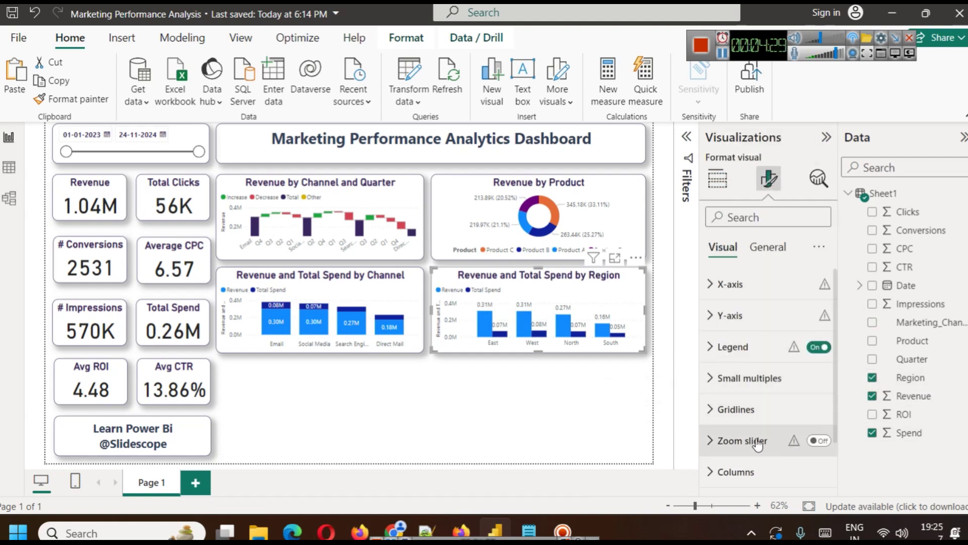
pyautogui.scroll(-2, 767, 441)
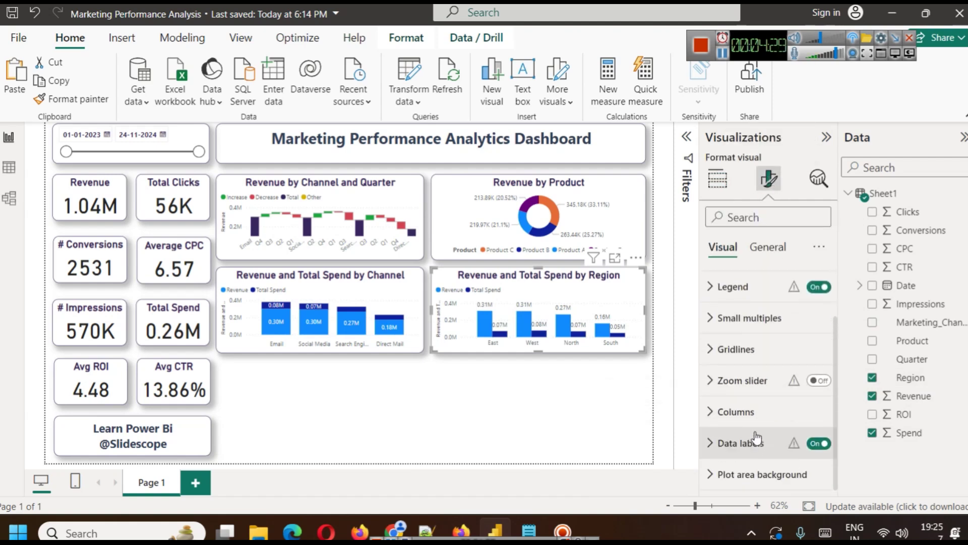
pyautogui.click(738, 412)
pyautogui.scroll(-3, 787, 427)
pyautogui.scroll(2, 787, 427)
pyautogui.scroll(-2, 787, 427)
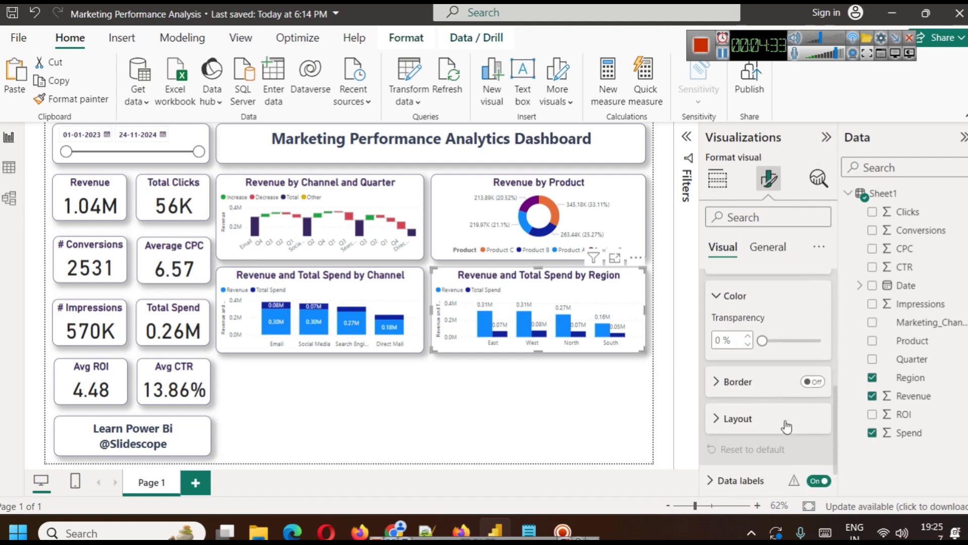
pyautogui.scroll(3, 787, 427)
pyautogui.click(775, 420)
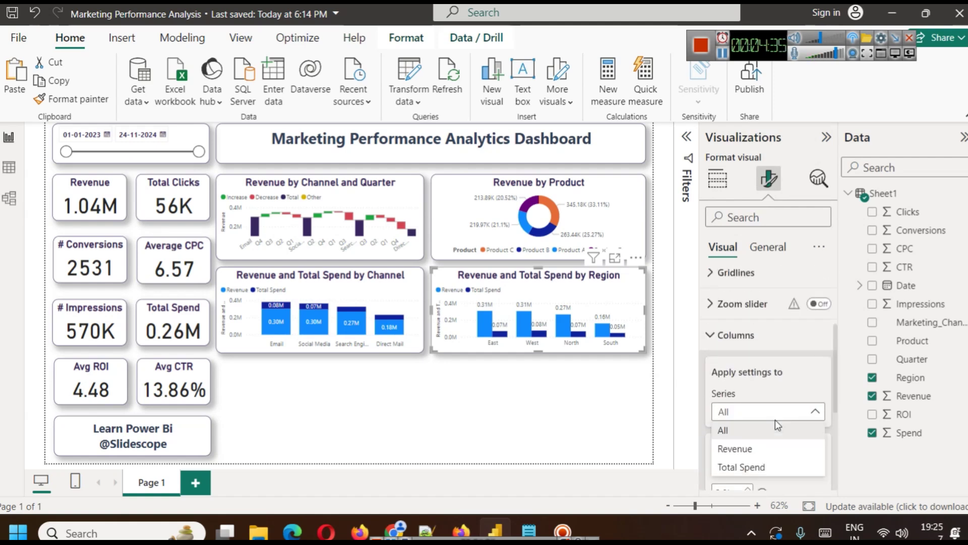
pyautogui.click(767, 447)
pyautogui.scroll(-1, 768, 456)
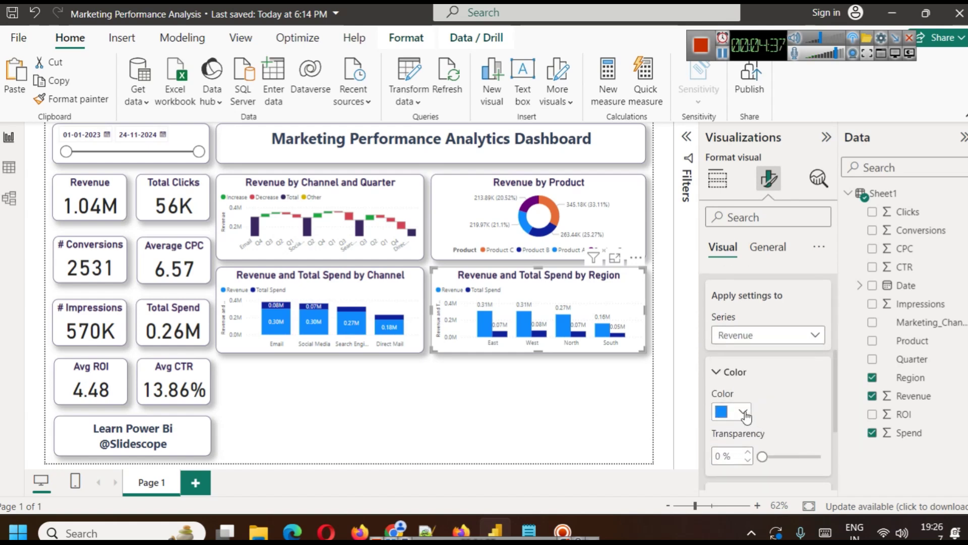
pyautogui.click(743, 412)
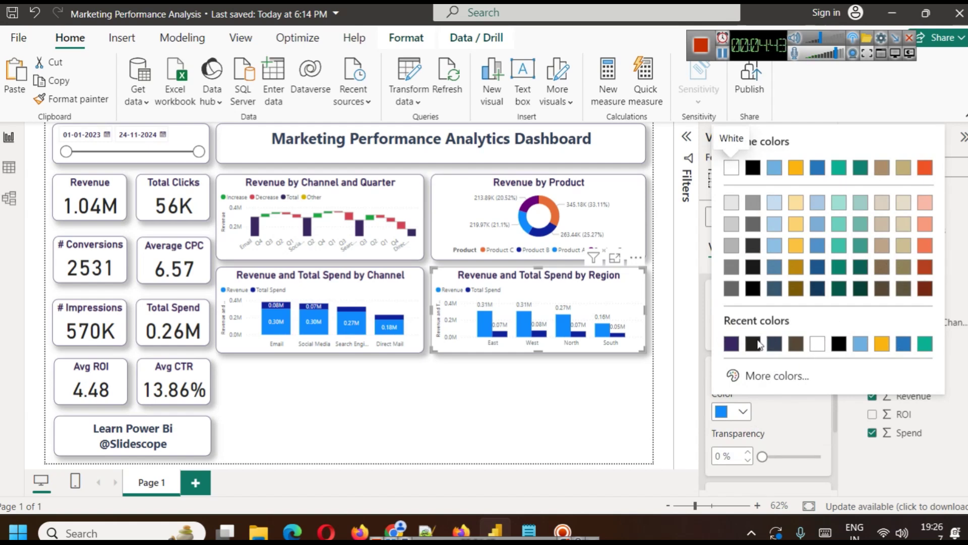
pyautogui.click(731, 344)
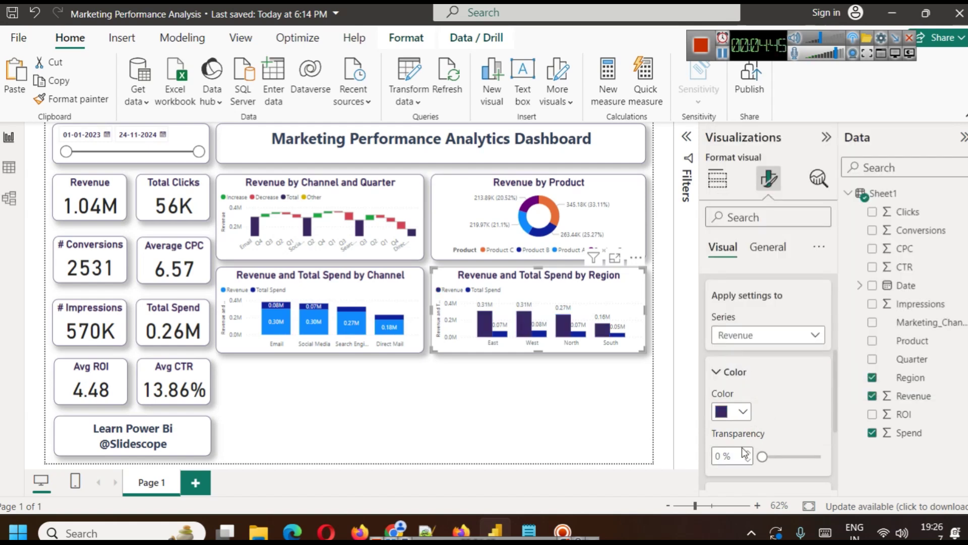
# Choose the Total Spend series in the Region chart's column settings and try a dark green theme color on it.
pyautogui.click(767, 336)
pyautogui.click(765, 390)
pyautogui.click(742, 413)
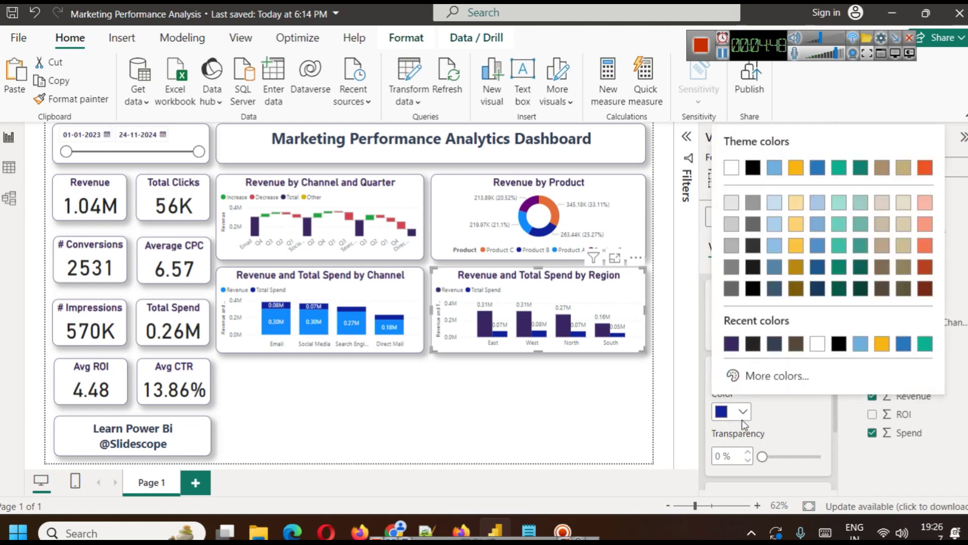
pyautogui.click(862, 277)
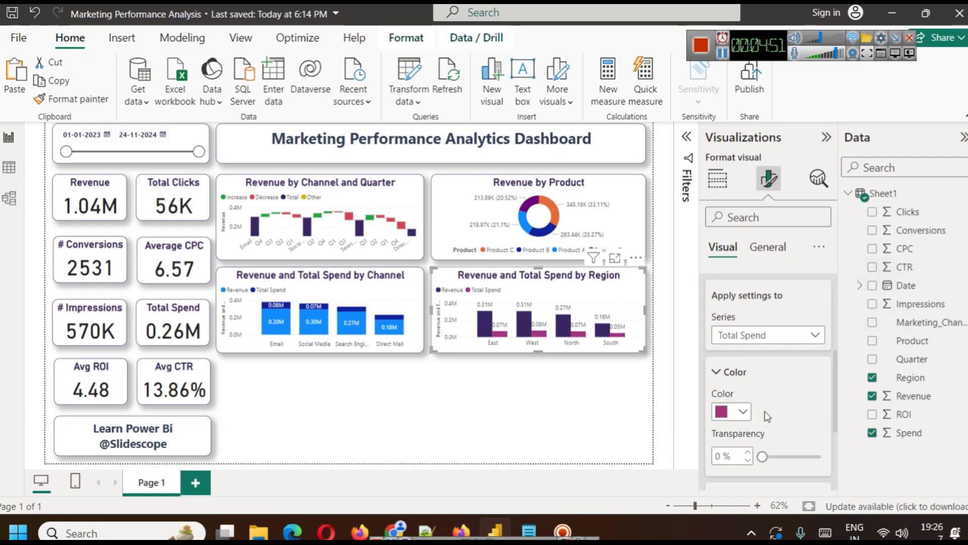
pyautogui.click(741, 412)
pyautogui.click(862, 271)
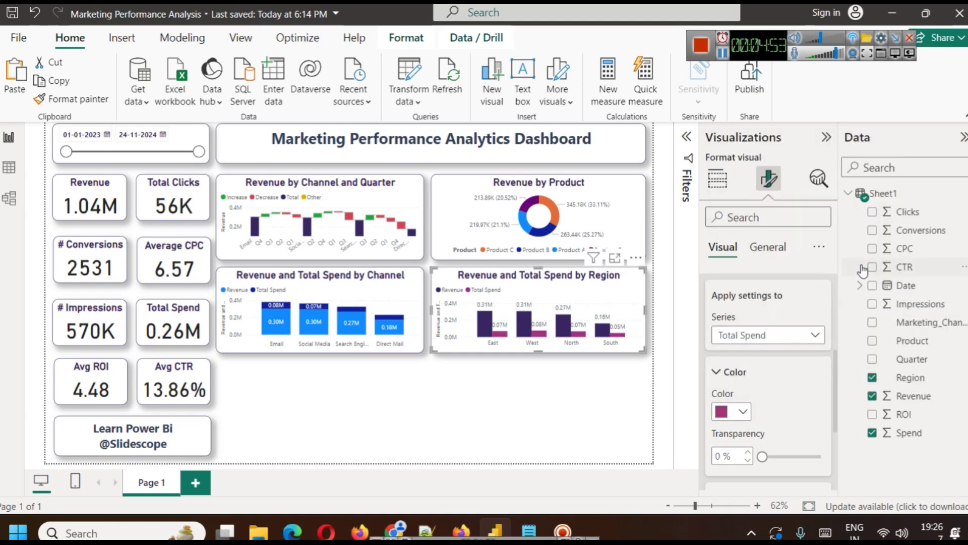
# Give the Total Spend columns in the Region chart a custom muted dark green color and deselect the chart.
pyautogui.click(742, 416)
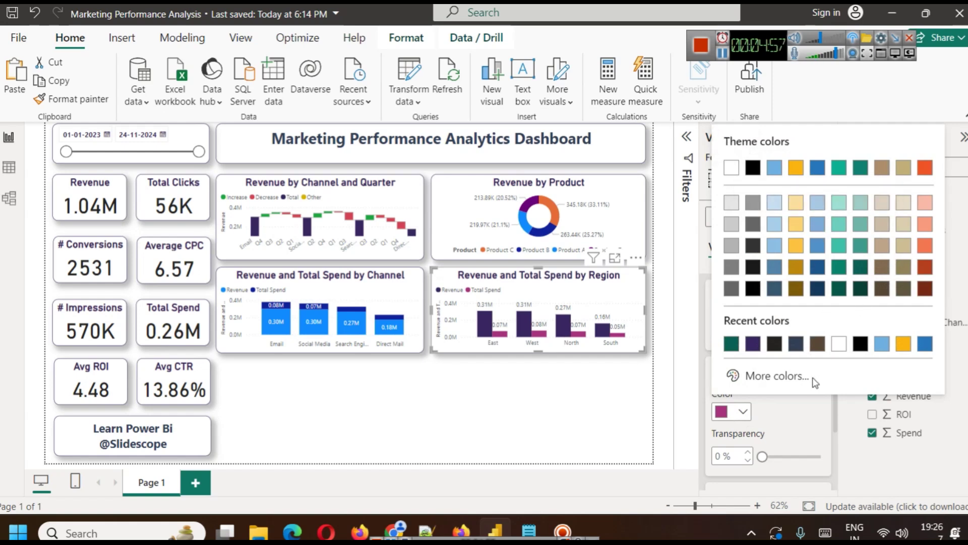
pyautogui.click(779, 377)
pyautogui.click(831, 213)
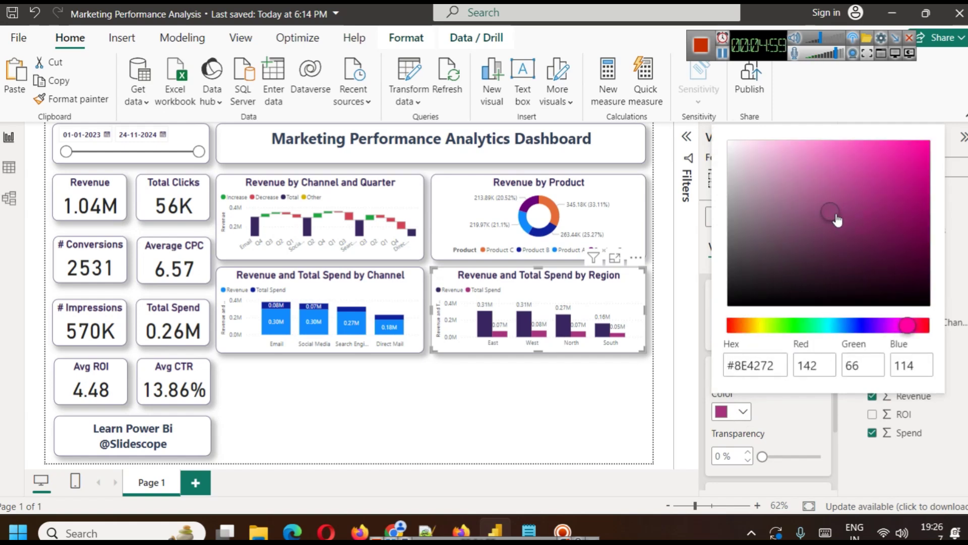
pyautogui.click(863, 325)
pyautogui.click(819, 325)
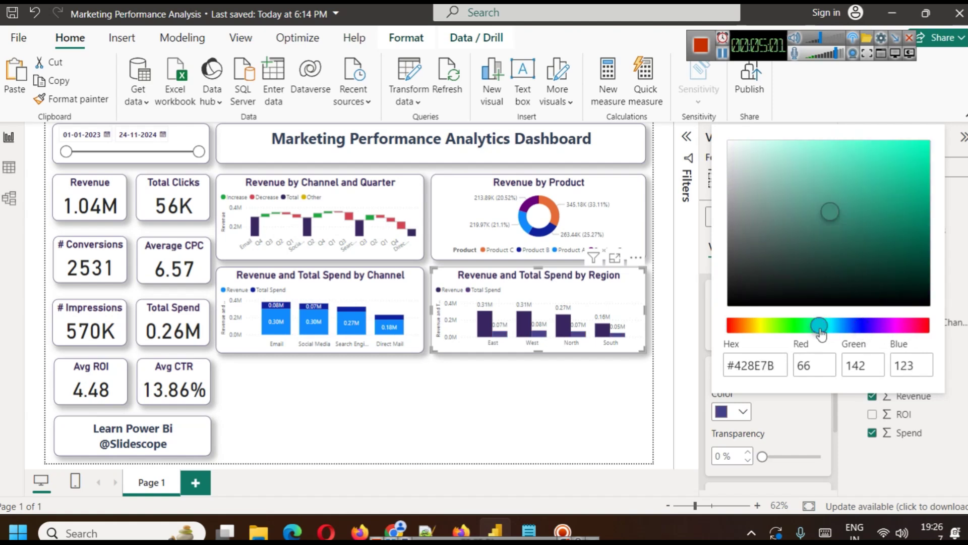
pyautogui.click(810, 234)
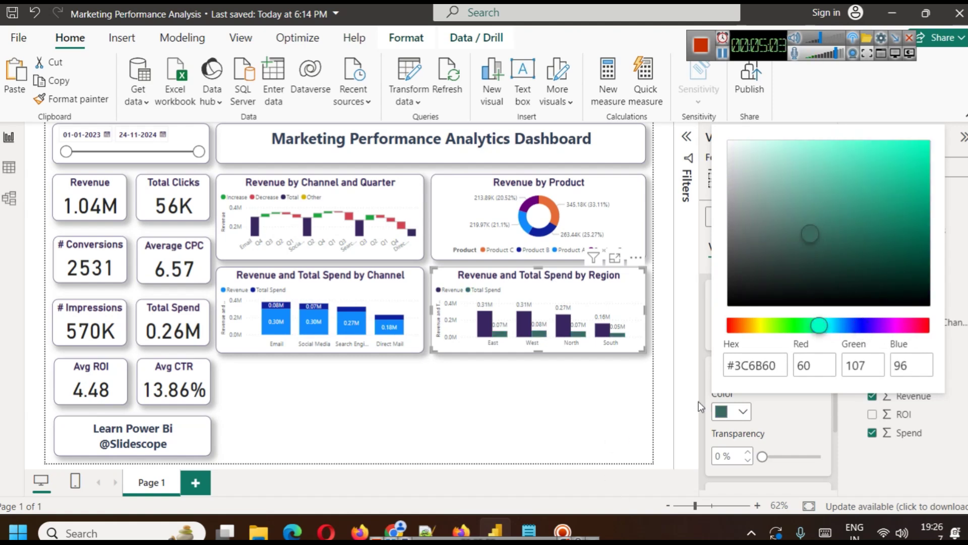
pyautogui.click(805, 242)
pyautogui.click(617, 399)
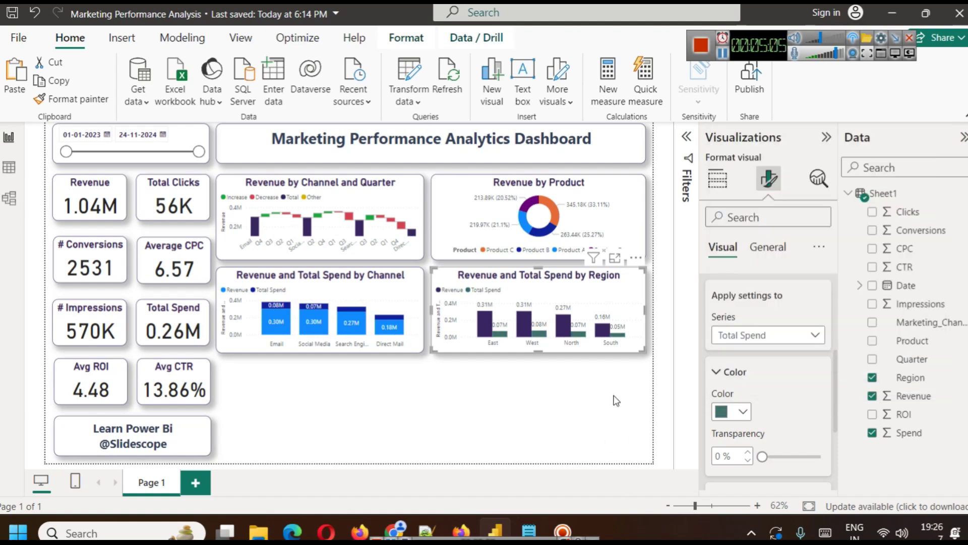
pyautogui.click(617, 400)
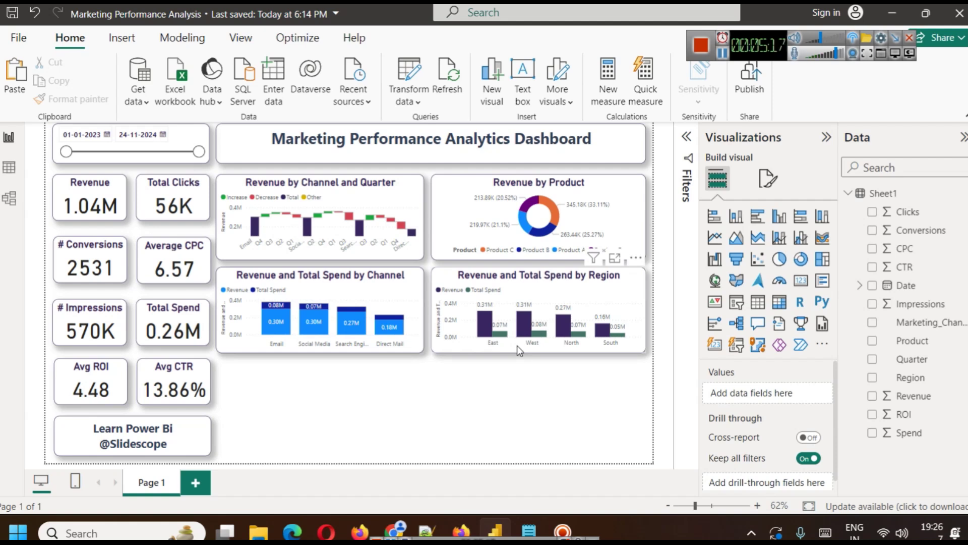
# Add ROI to the tooltips of the Revenue and Total Spend by Region chart and set its aggregation to Average.
pyautogui.moveTo(506, 340)
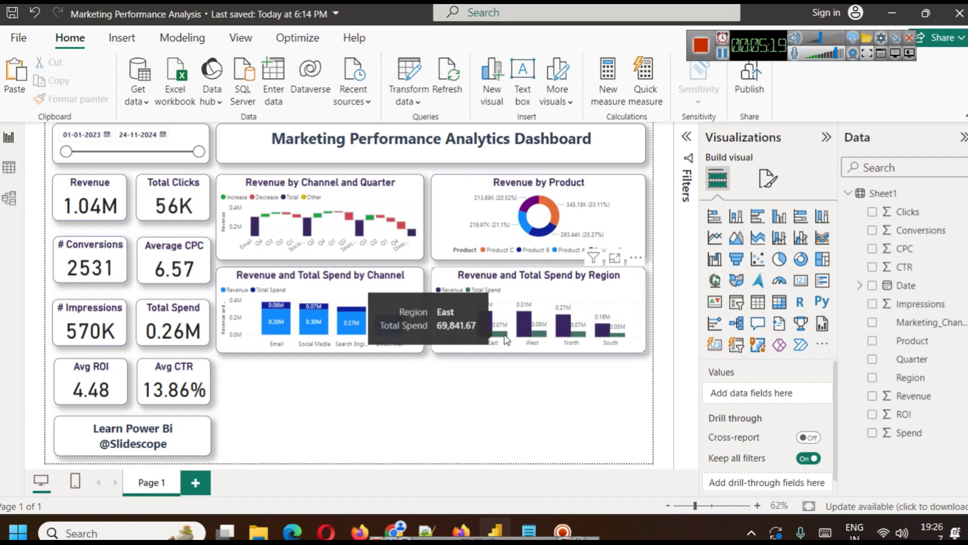
pyautogui.moveTo(541, 340)
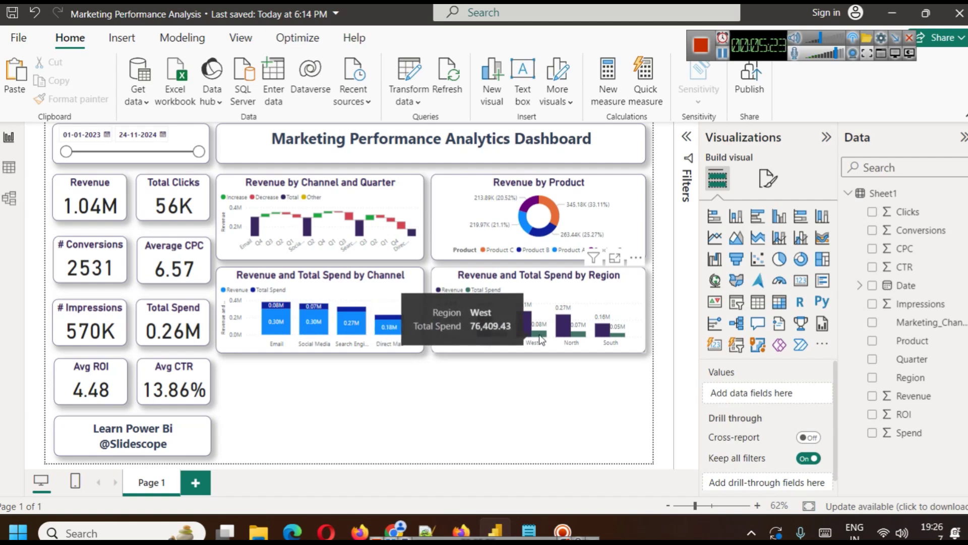
pyautogui.click(561, 285)
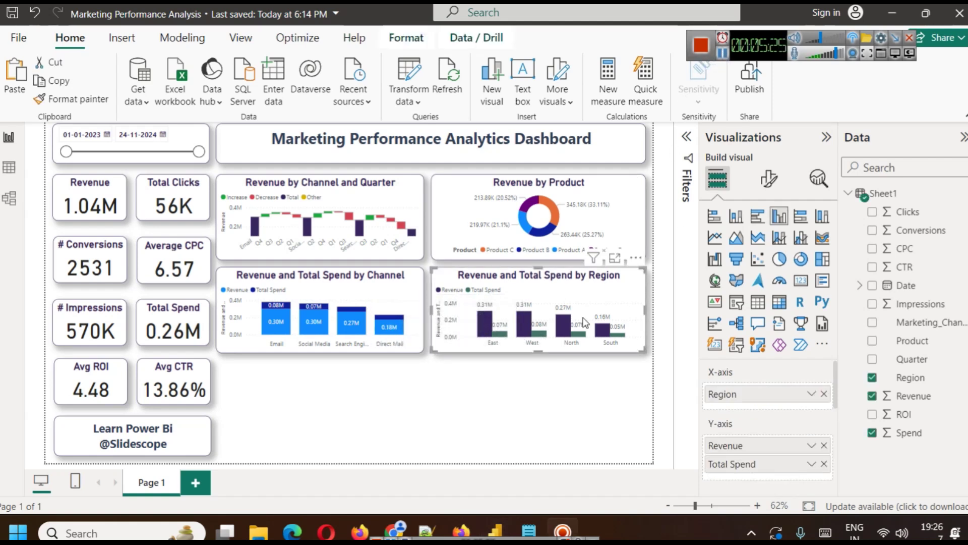
pyautogui.moveTo(529, 324)
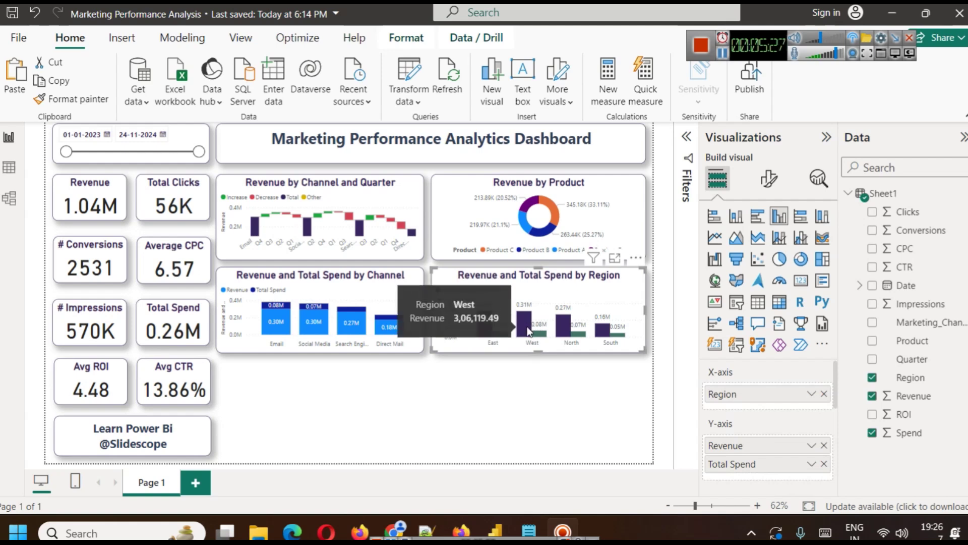
pyautogui.scroll(-3, 764, 412)
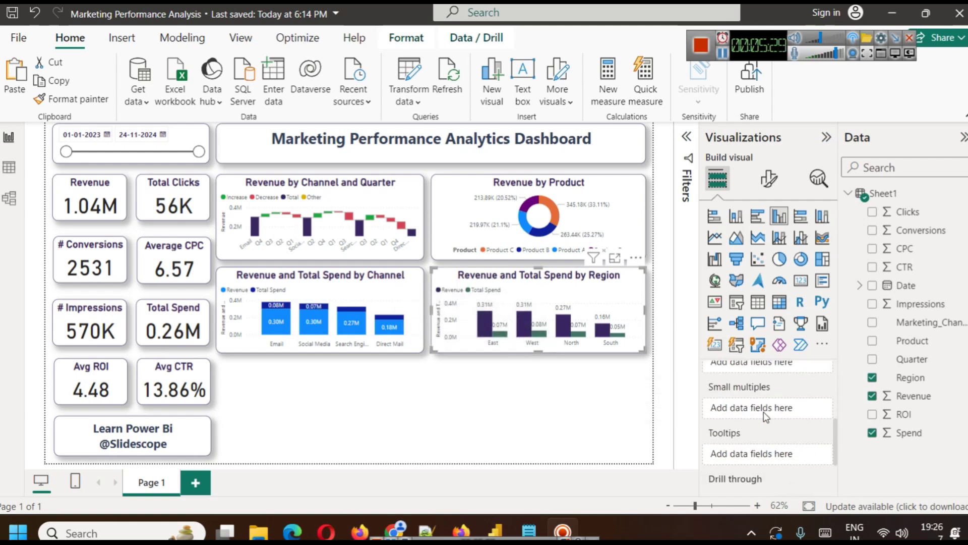
pyautogui.scroll(1, 764, 411)
pyautogui.scroll(-4, 760, 430)
pyautogui.scroll(4, 749, 422)
pyautogui.scroll(-4, 773, 451)
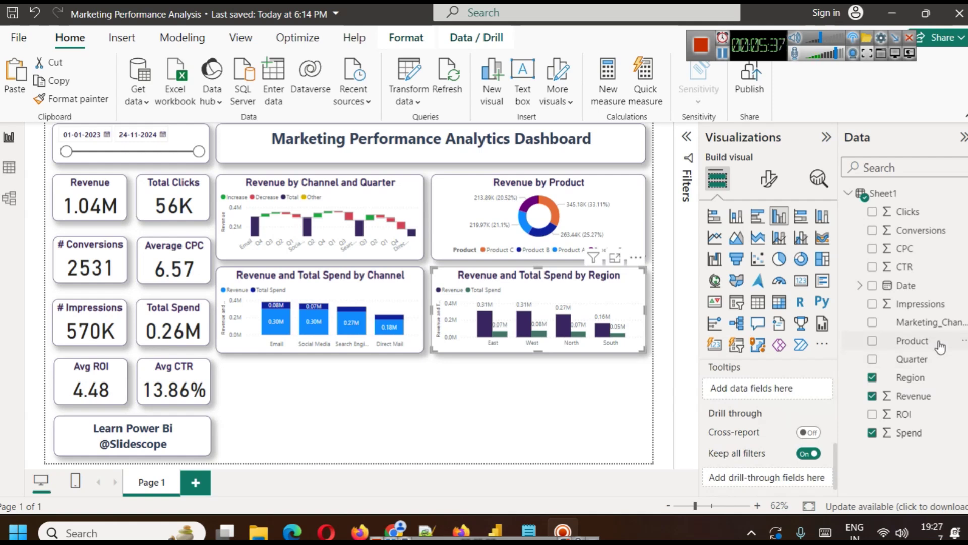
pyautogui.moveTo(907, 416); pyautogui.dragTo(785, 397)
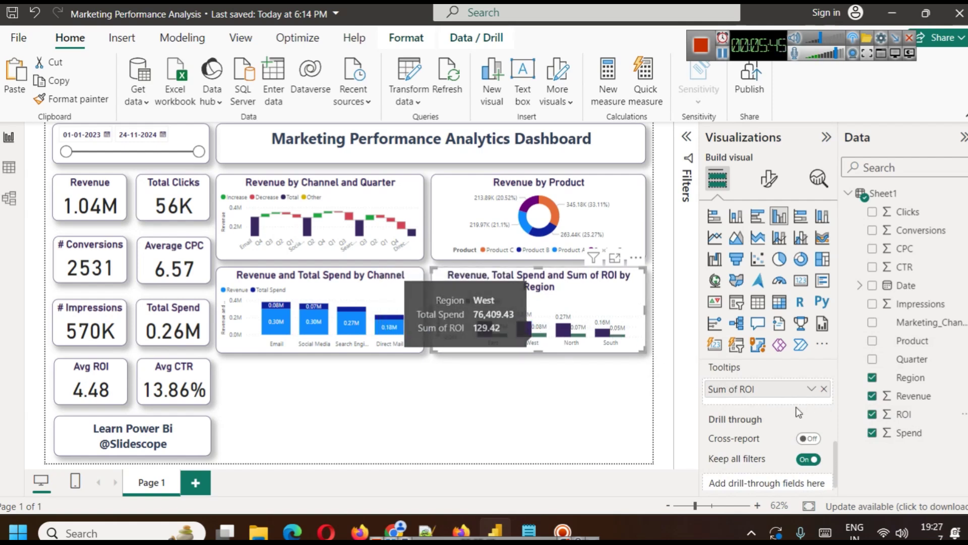
pyautogui.click(811, 390)
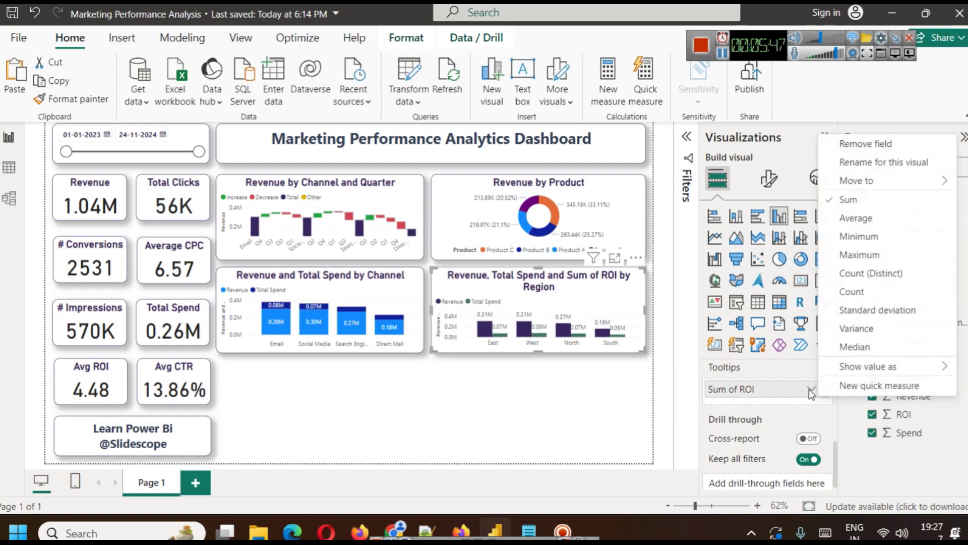
pyautogui.click(858, 221)
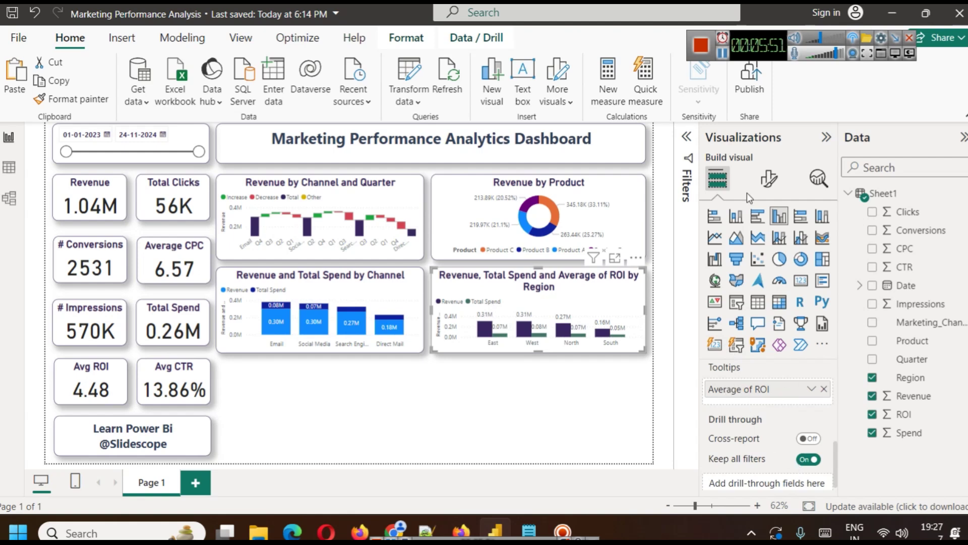
# Shorten the Region chart's title to "Total Spend and Average of ROI by Region" and check its column tooltips.
pyautogui.click(769, 178)
pyautogui.click(765, 249)
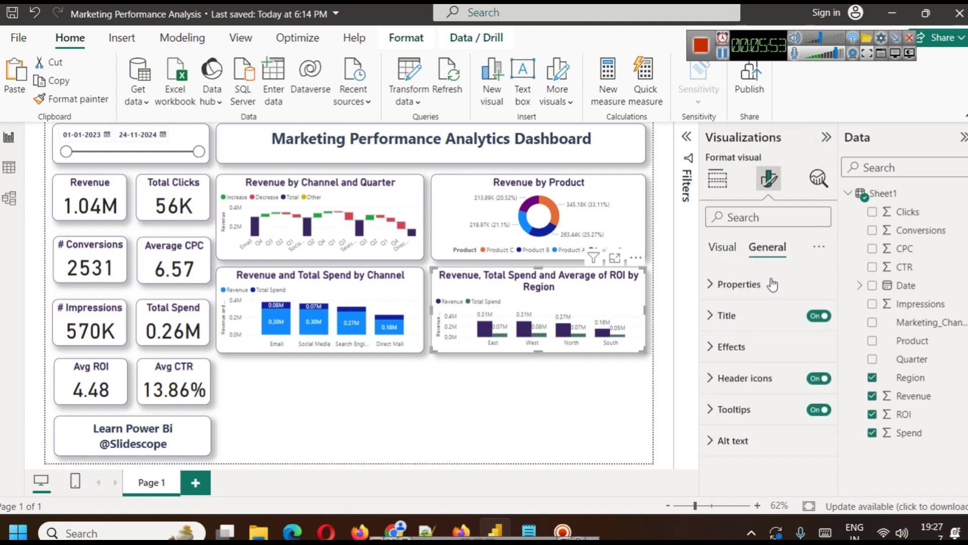
pyautogui.click(759, 318)
pyautogui.moveTo(756, 396); pyautogui.dragTo(719, 411)
pyautogui.press('BackSpace')
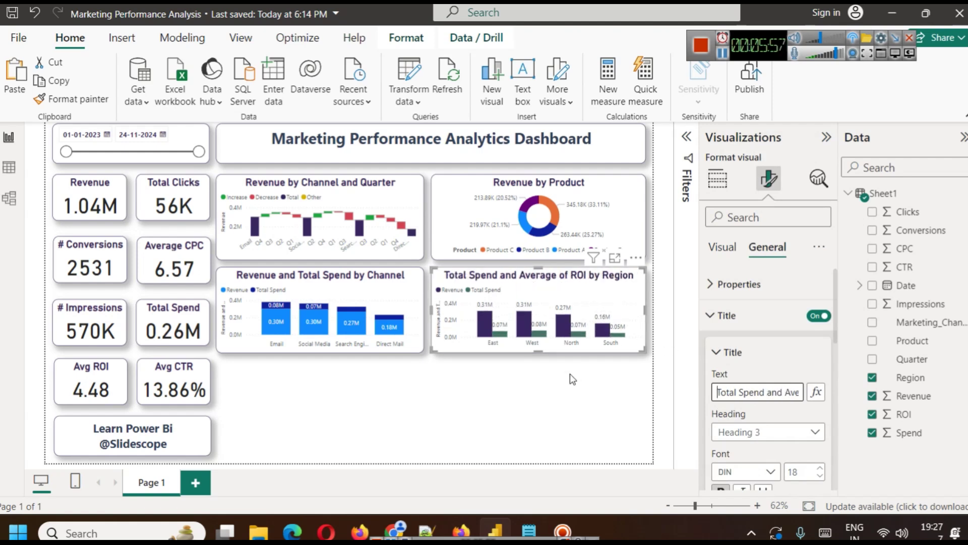
pyautogui.moveTo(489, 327)
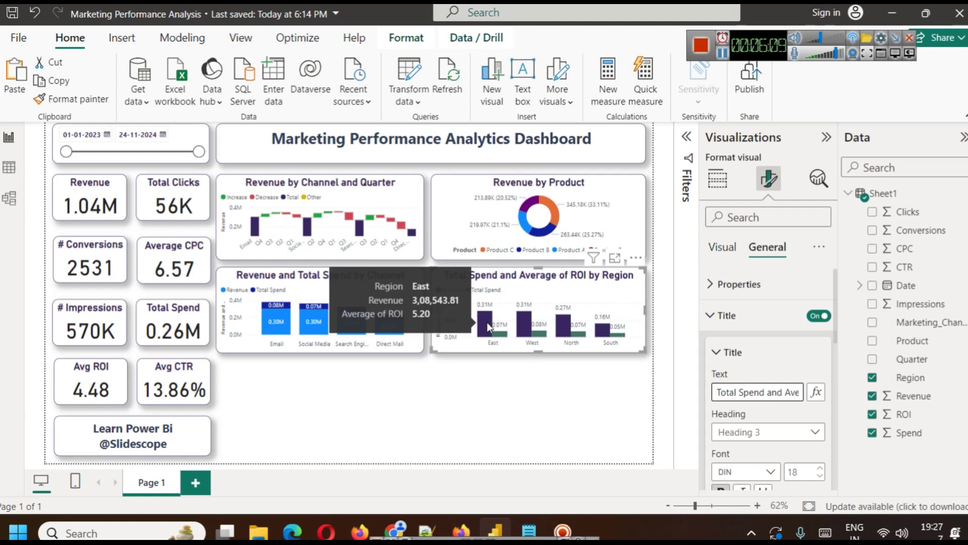
pyautogui.click(585, 389)
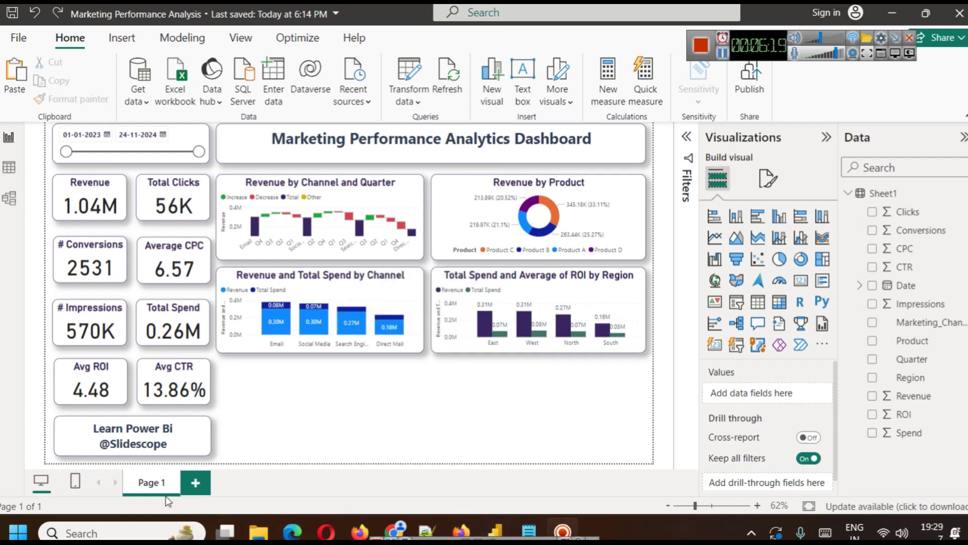
# Rename the report page Page 1 as "Revenue Dashboard".
pyautogui.rightClick(167, 484)
pyautogui.click(179, 474)
pyautogui.write('Revenue Dashboard')
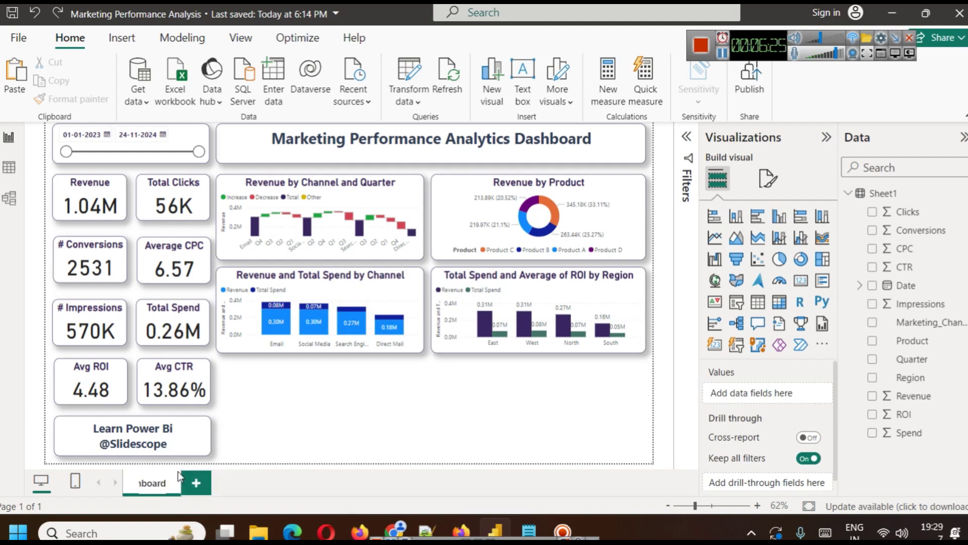
pyautogui.click(279, 438)
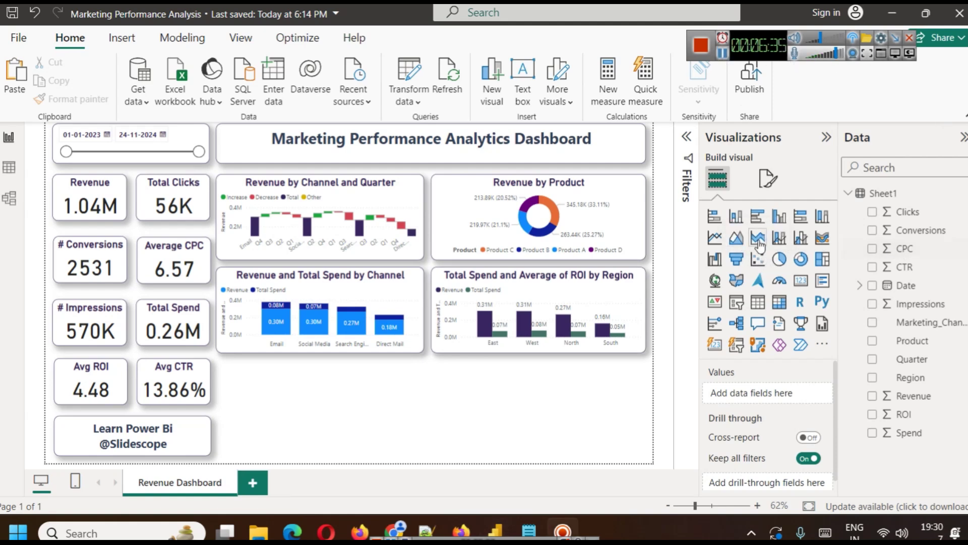
# Add an area chart of Revenue by Quarter below the Revenue and Total Spend by Channel chart, extending its height slightly.
pyautogui.click(737, 237)
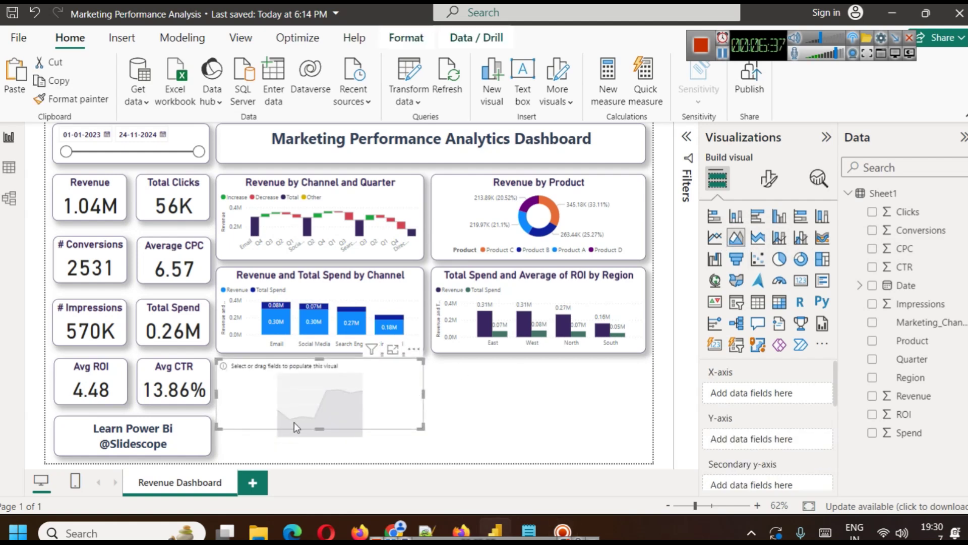
pyautogui.moveTo(319, 428); pyautogui.dragTo(319, 447)
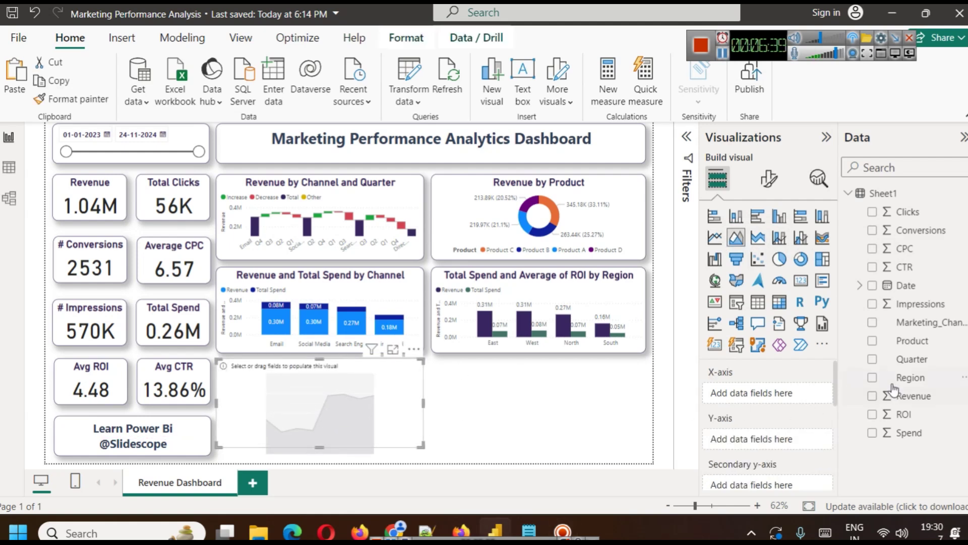
pyautogui.moveTo(919, 359); pyautogui.dragTo(782, 393)
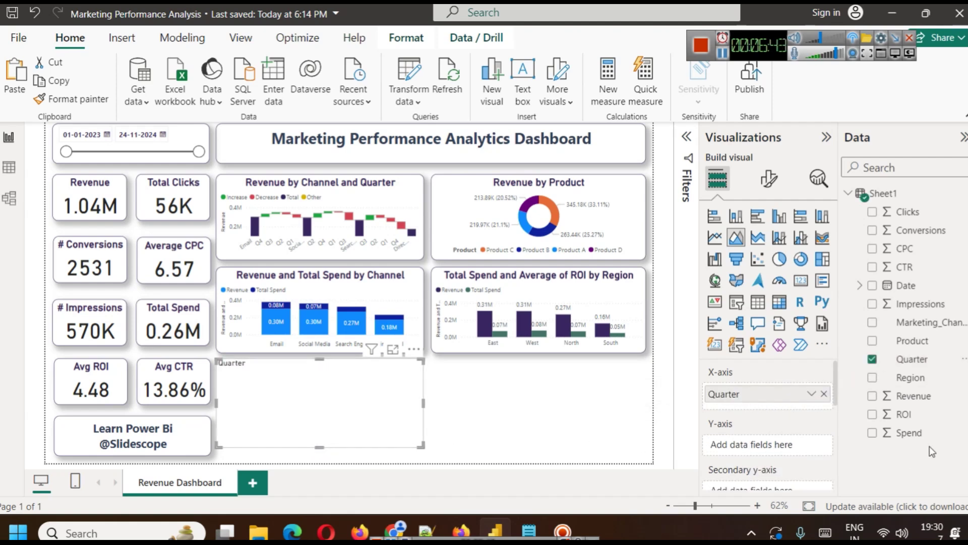
pyautogui.moveTo(912, 401)
pyautogui.mouseDown()
pyautogui.moveTo(764, 442)
pyautogui.moveTo(775, 445)
pyautogui.mouseUp()
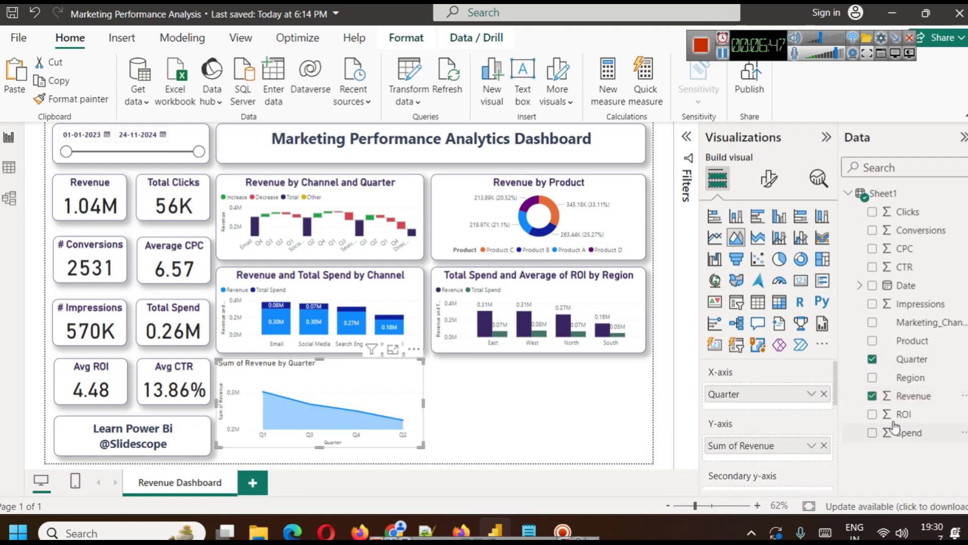
pyautogui.moveTo(269, 395)
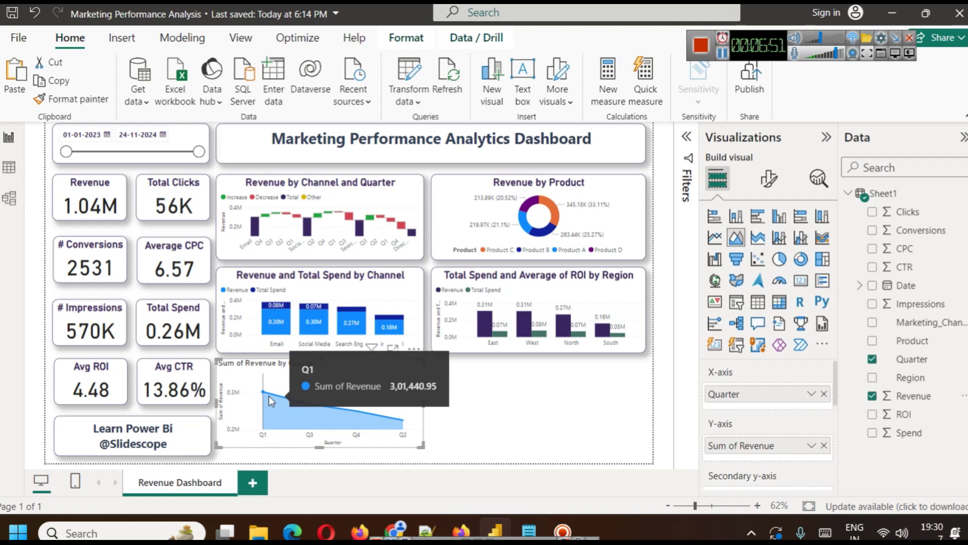
pyautogui.moveTo(322, 406)
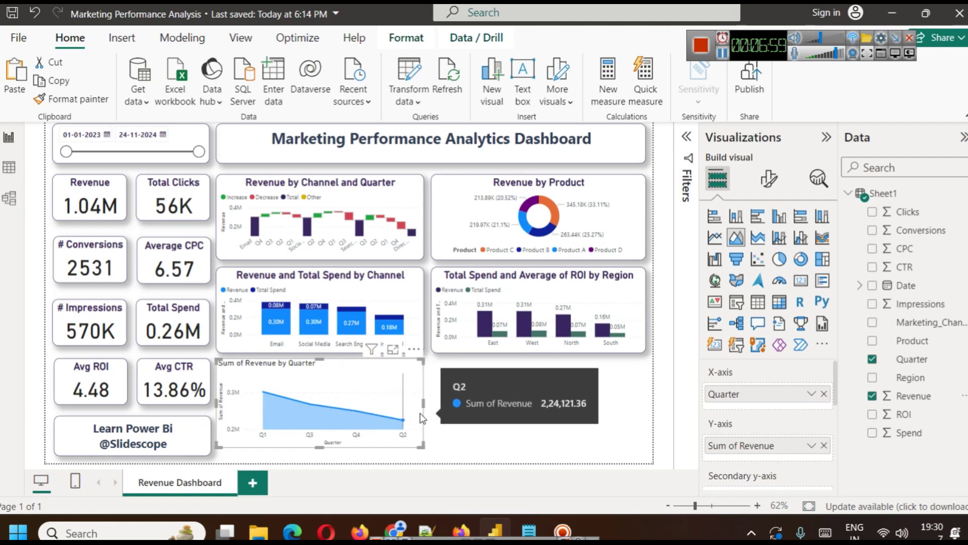
# Try the quarterly revenue visual as a line chart and return it to an area chart.
pyautogui.click(723, 55)
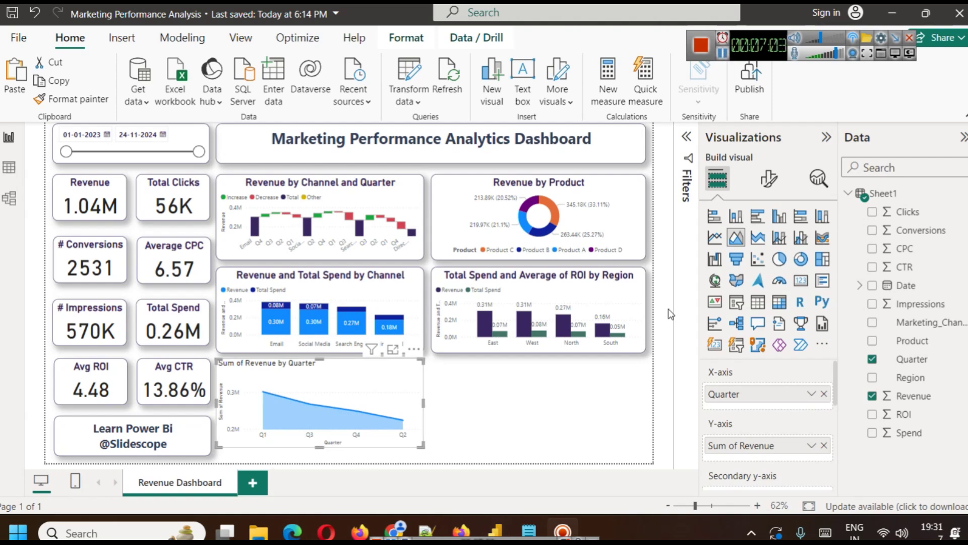
pyautogui.click(714, 237)
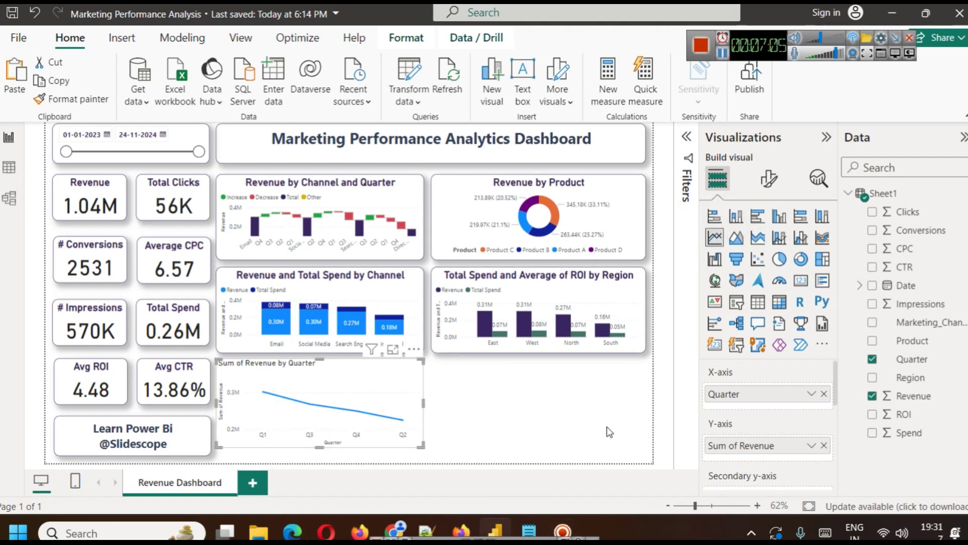
pyautogui.click(736, 237)
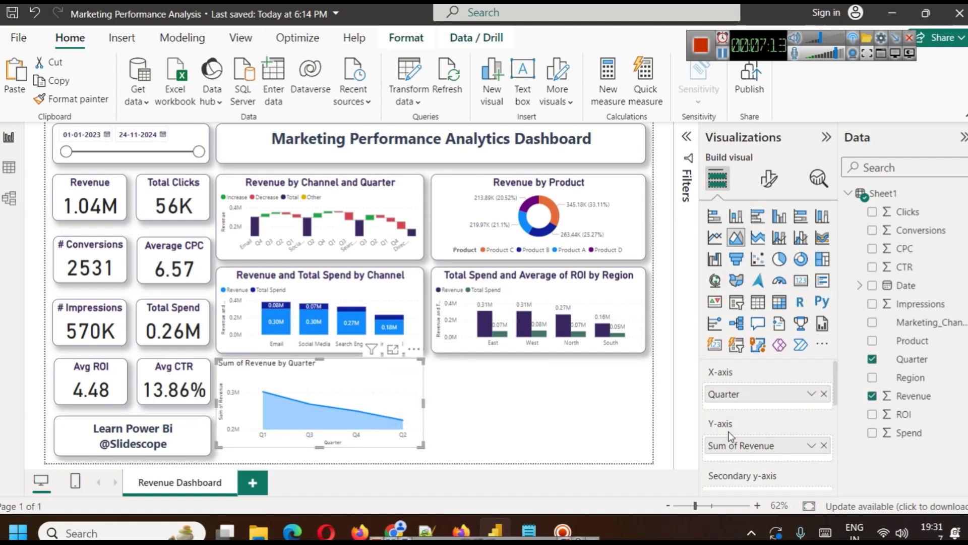
# Replace the area chart's X-axis field with Quarter from the Date Hierarchy.
pyautogui.click(824, 395)
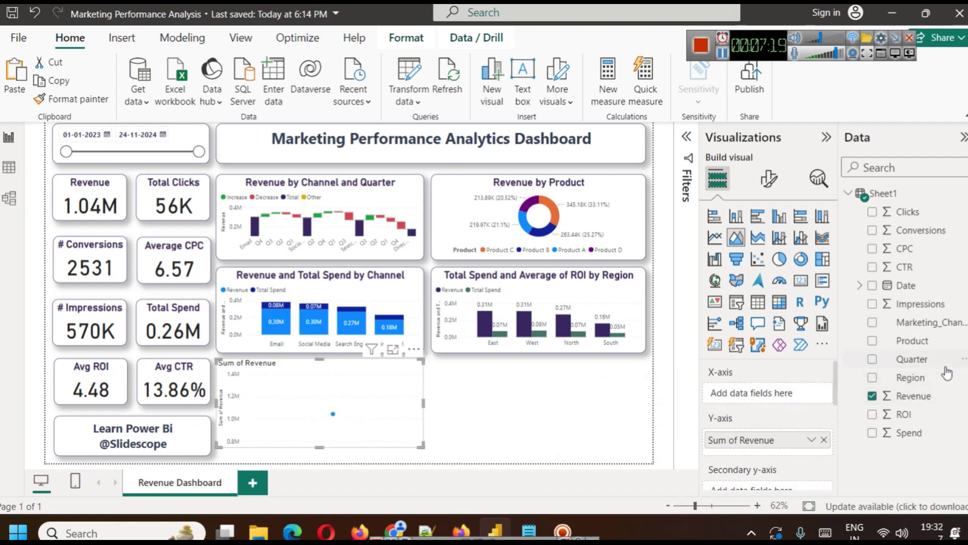
pyautogui.click(860, 285)
pyautogui.click(871, 304)
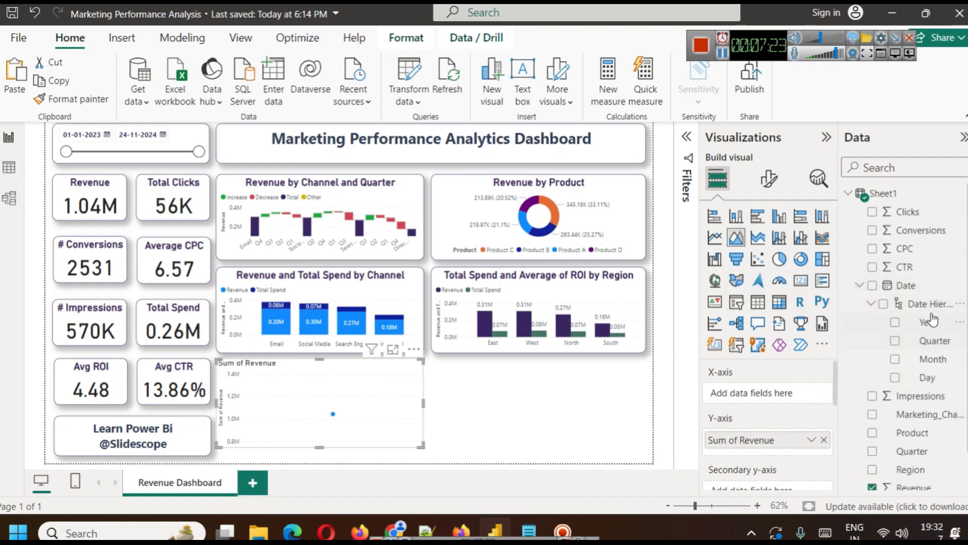
pyautogui.moveTo(841, 294); pyautogui.dragTo(765, 295)
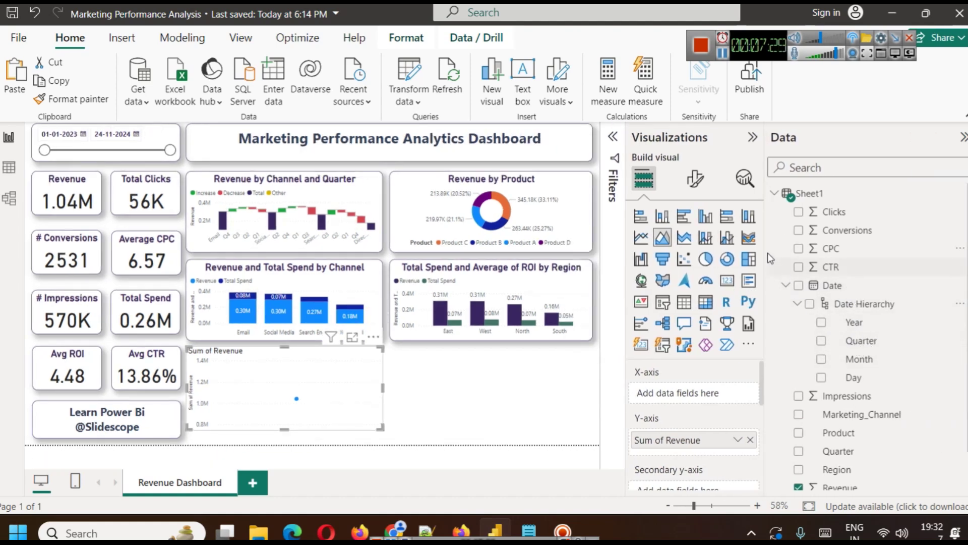
pyautogui.moveTo(768, 253); pyautogui.dragTo(823, 272)
pyautogui.moveTo(903, 340); pyautogui.dragTo(730, 393)
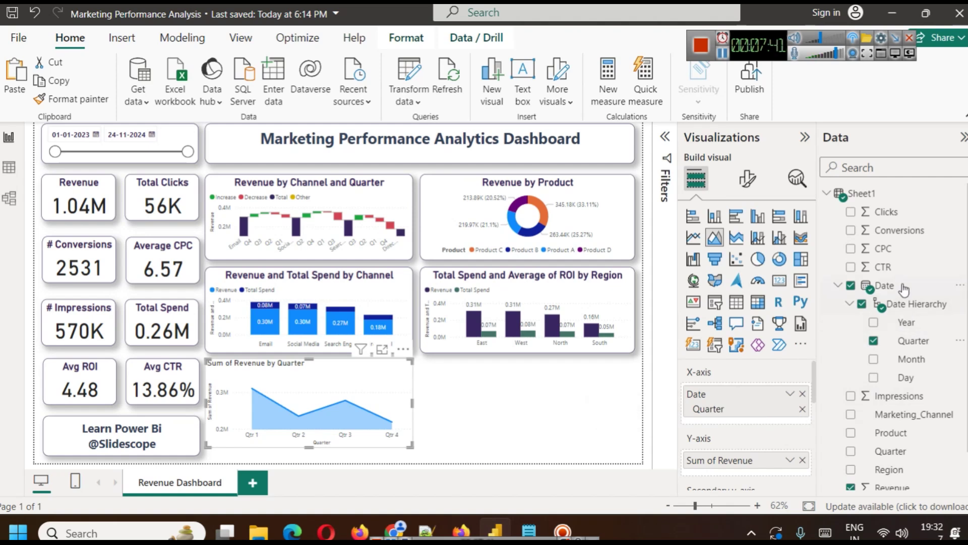
pyautogui.click(838, 286)
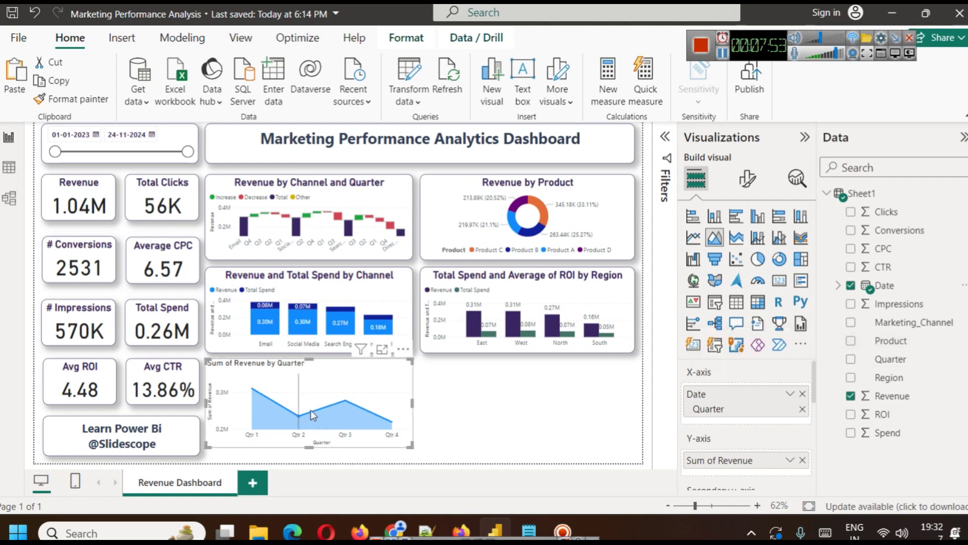
# Split the quarterly revenue area chart by Region by using that field as the legend.
pyautogui.moveTo(311, 411)
pyautogui.moveTo(265, 413)
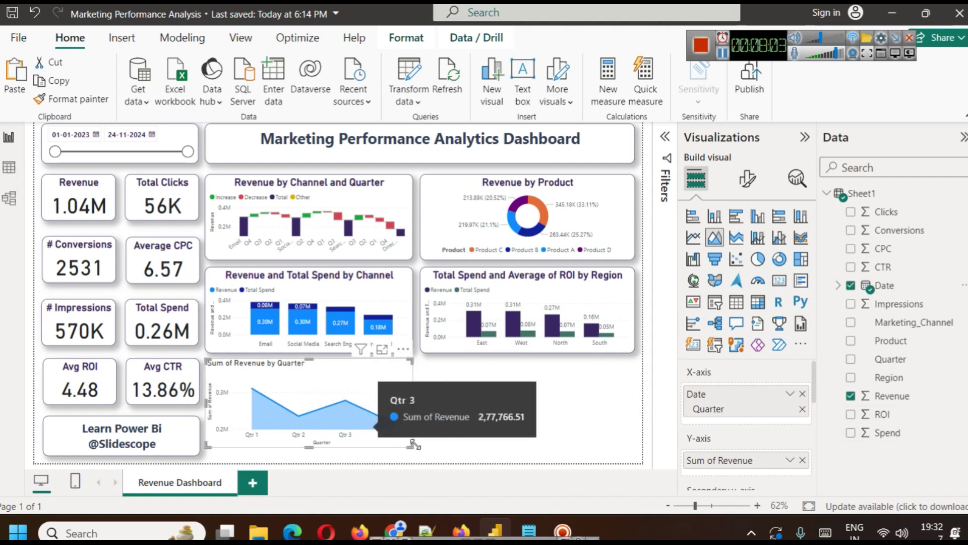
pyautogui.moveTo(815, 372); pyautogui.dragTo(822, 411)
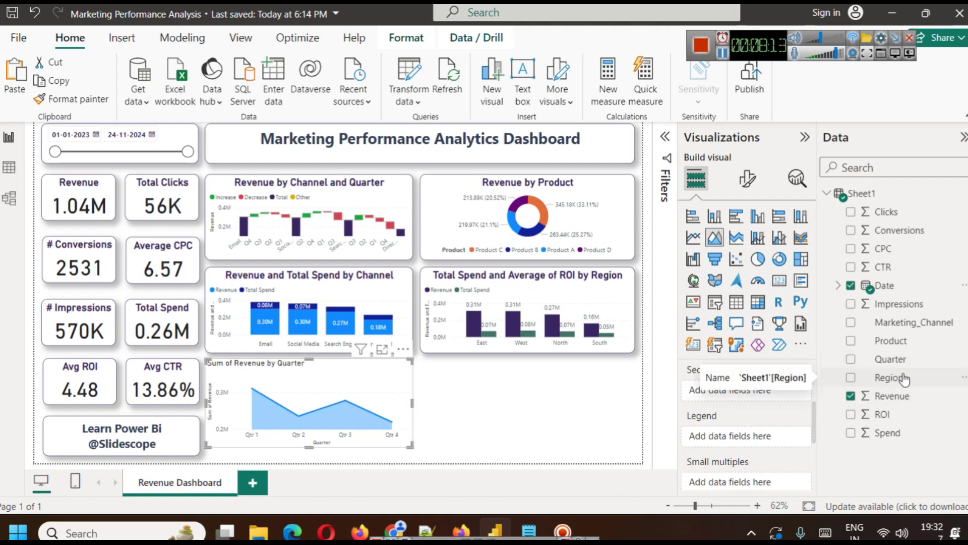
pyautogui.moveTo(901, 382); pyautogui.dragTo(752, 435)
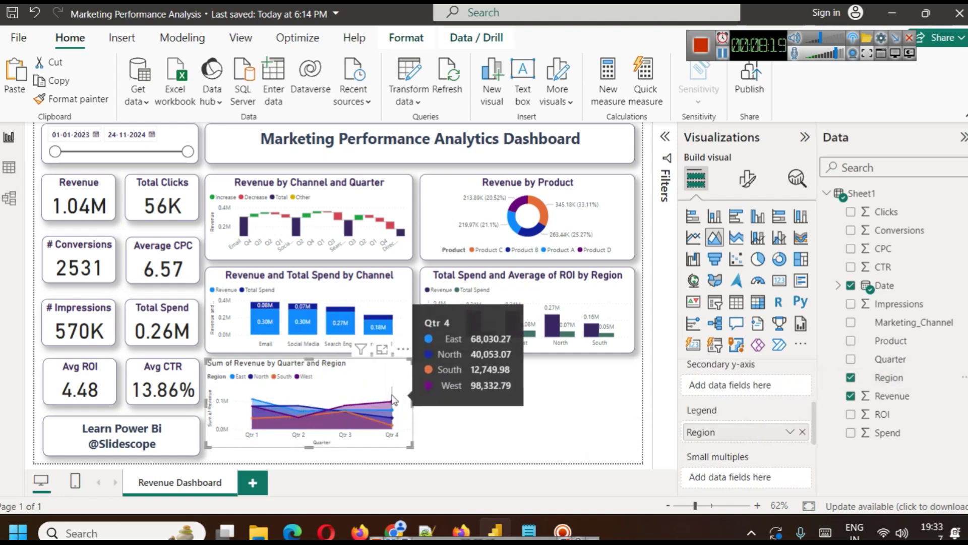
# Examine the revenue area chart in focus mode by highlighting East, North, South and West in turn, then return and clear the highlight.
pyautogui.click(381, 350)
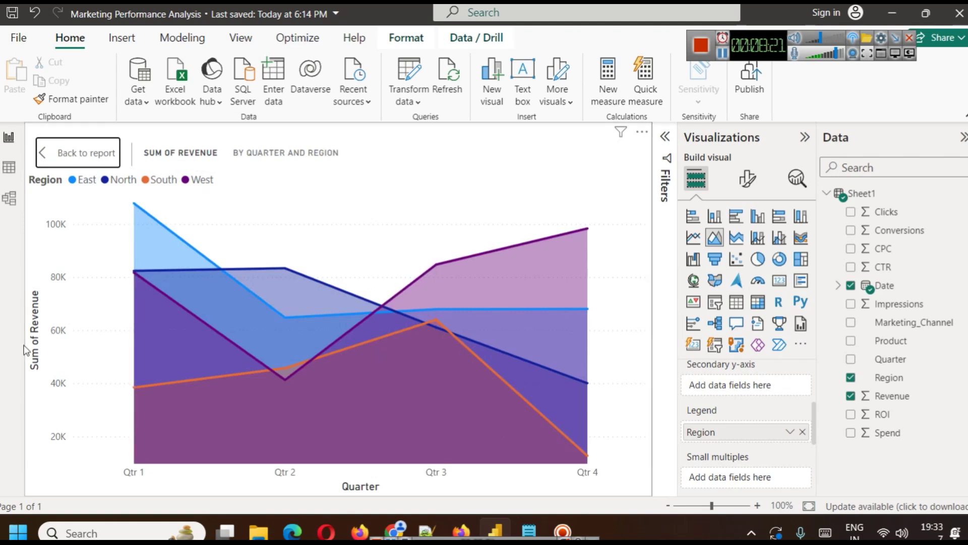
pyautogui.click(72, 181)
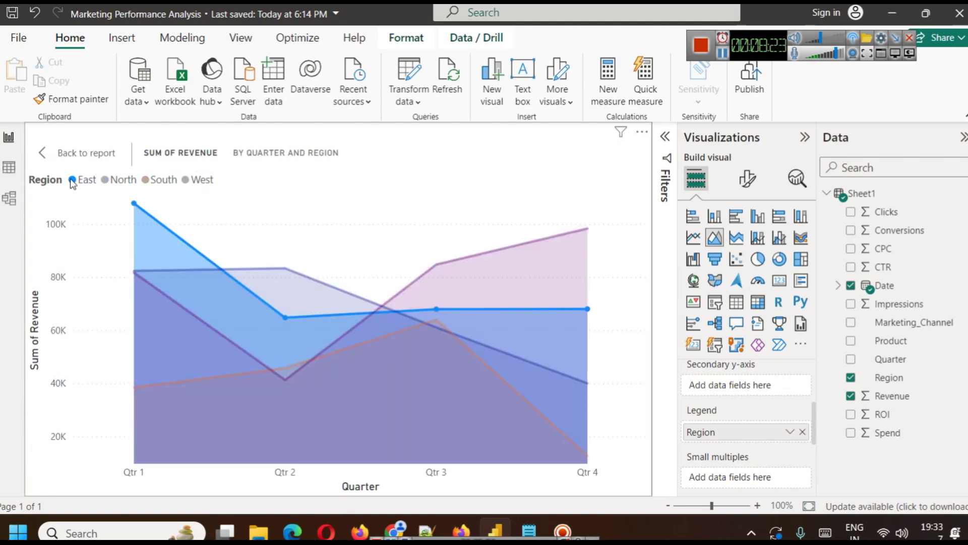
pyautogui.click(105, 180)
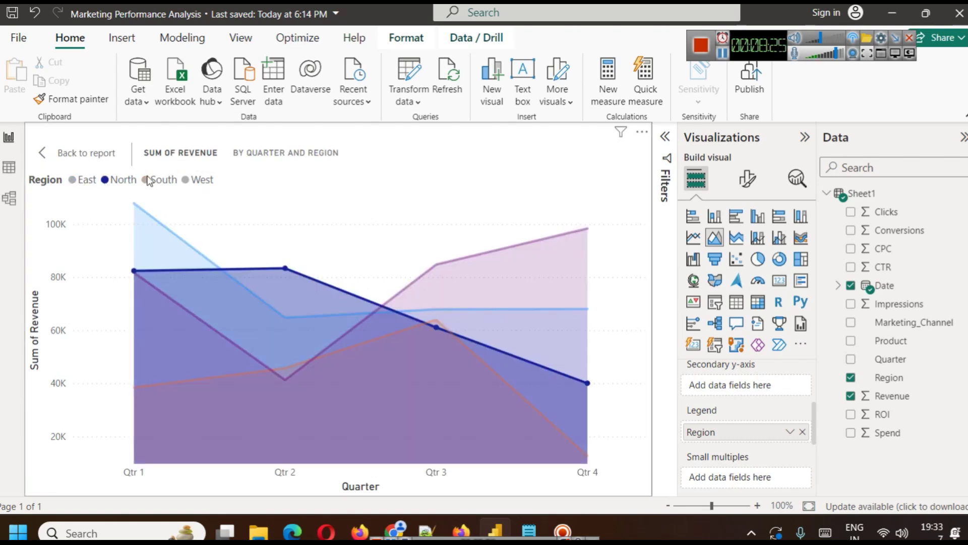
pyautogui.click(150, 181)
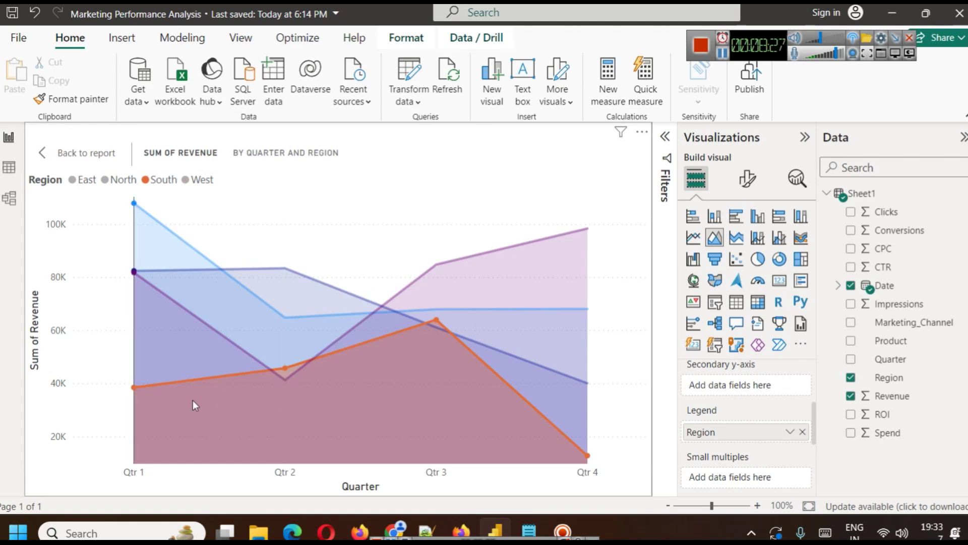
pyautogui.moveTo(437, 319)
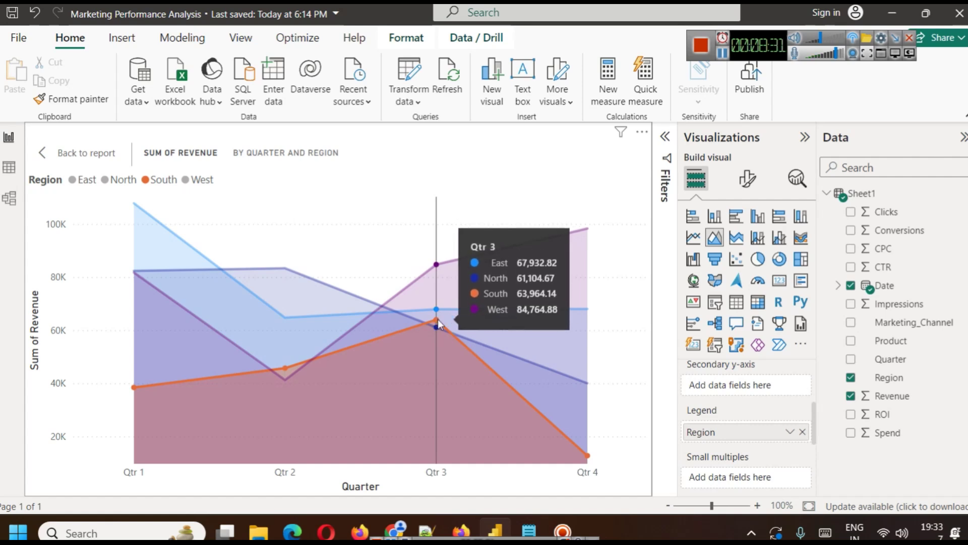
pyautogui.click(189, 180)
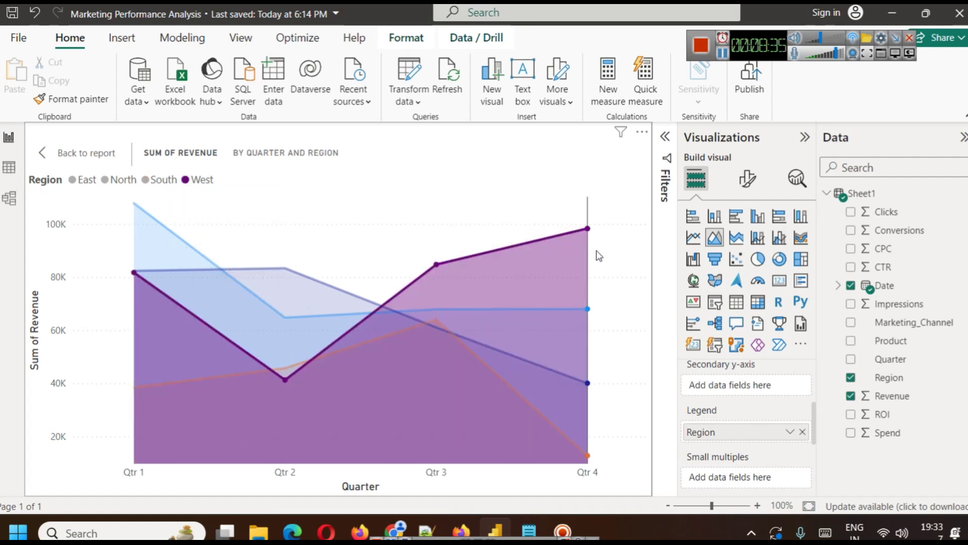
pyautogui.moveTo(595, 232)
pyautogui.click(48, 154)
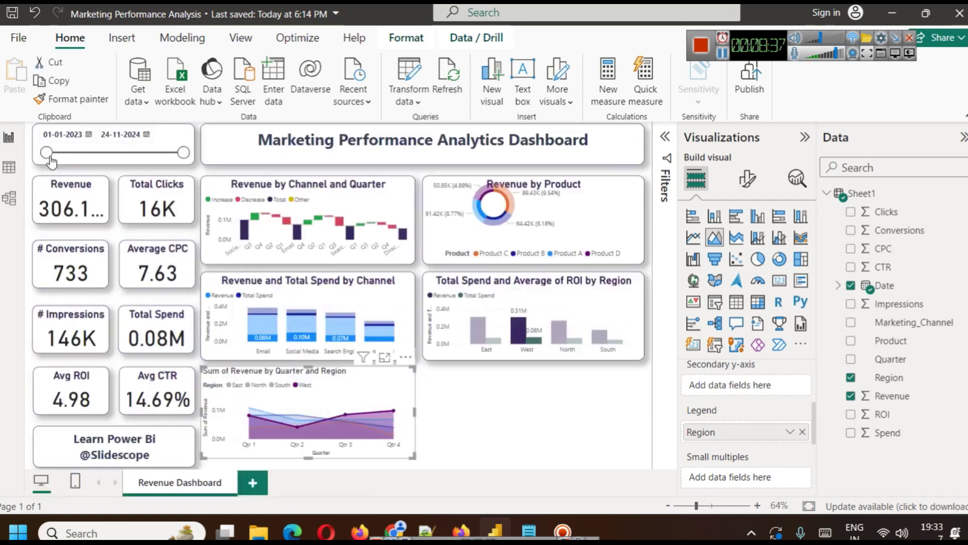
pyautogui.click(452, 402)
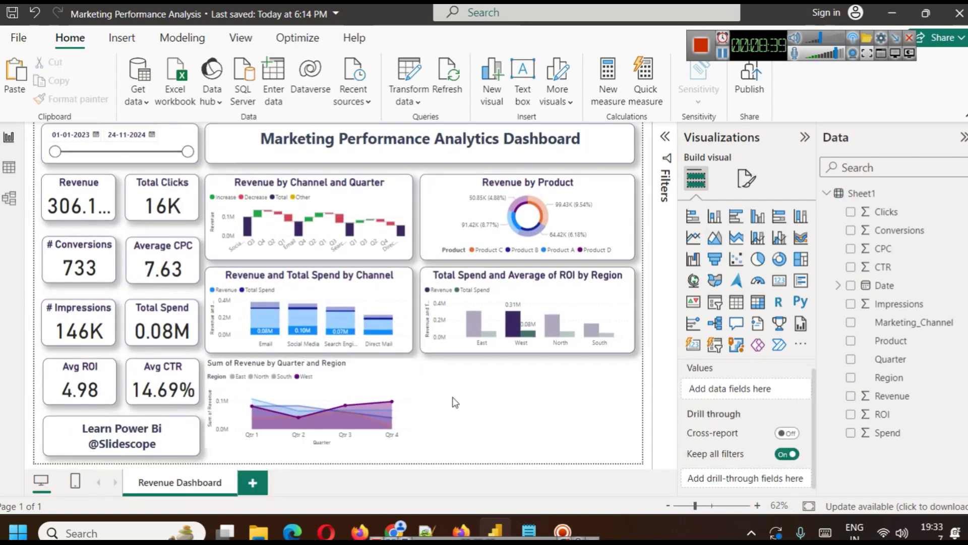
pyautogui.click(348, 384)
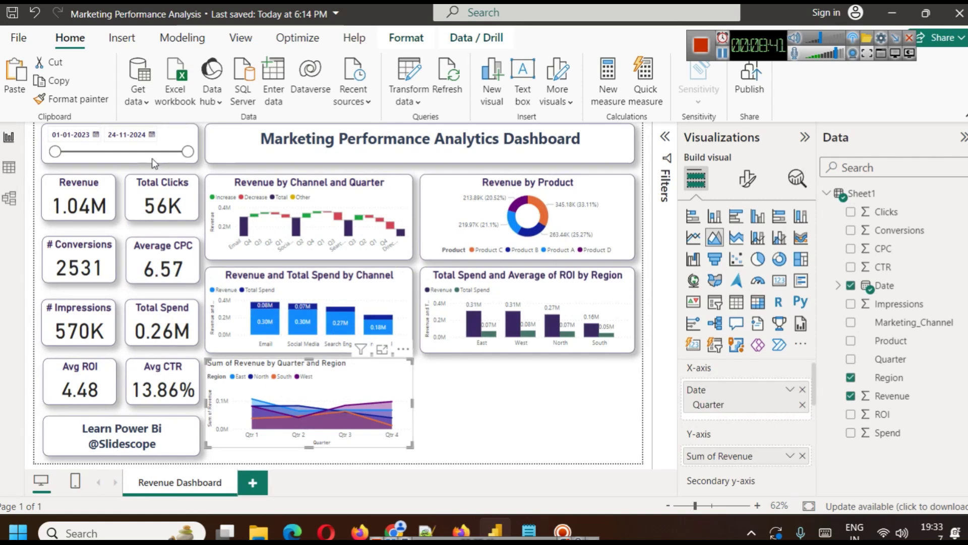
# Try the date slicer with end dates 02-06-2023 and 13-03-2023, and restore the full range to 24-11-2024.
pyautogui.moveTo(188, 151); pyautogui.dragTo(53, 150)
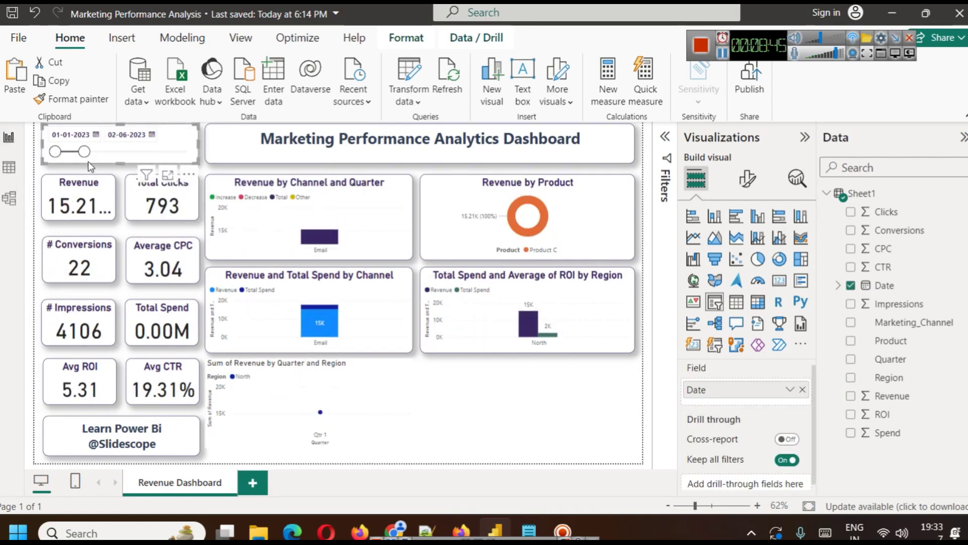
pyautogui.moveTo(83, 151); pyautogui.dragTo(72, 151)
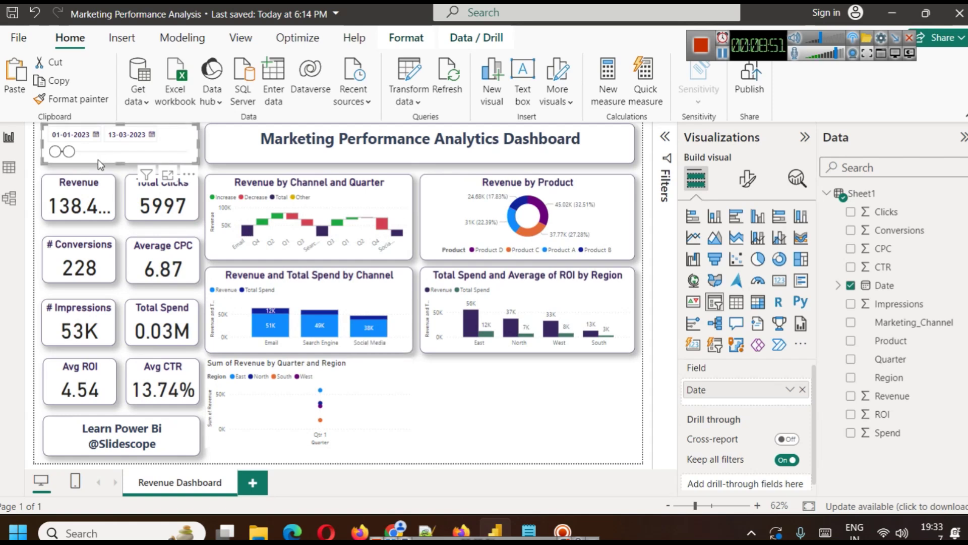
pyautogui.moveTo(72, 155); pyautogui.dragTo(189, 152)
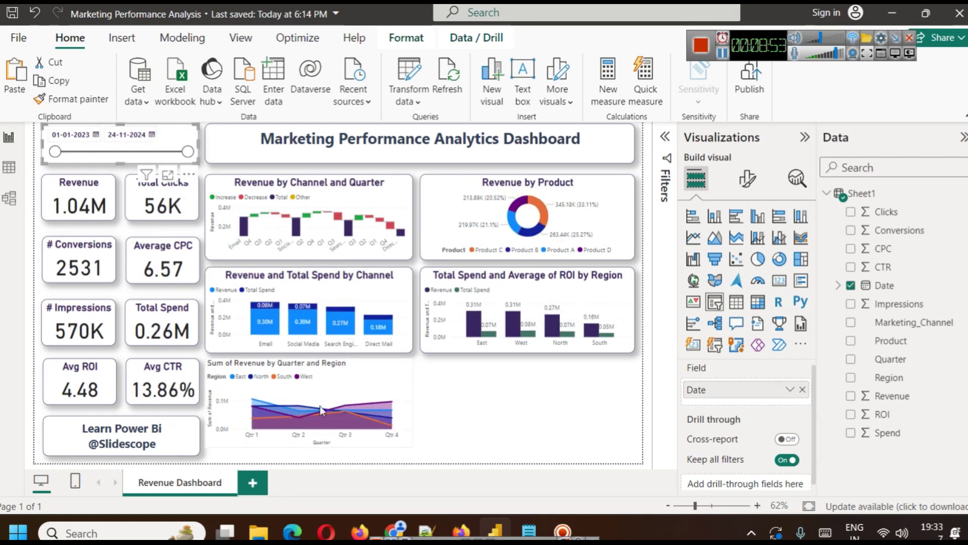
# Compare line and area types for the Sum of Revenue by Quarter and Region chart and change it to a stacked area chart.
pyautogui.click(411, 433)
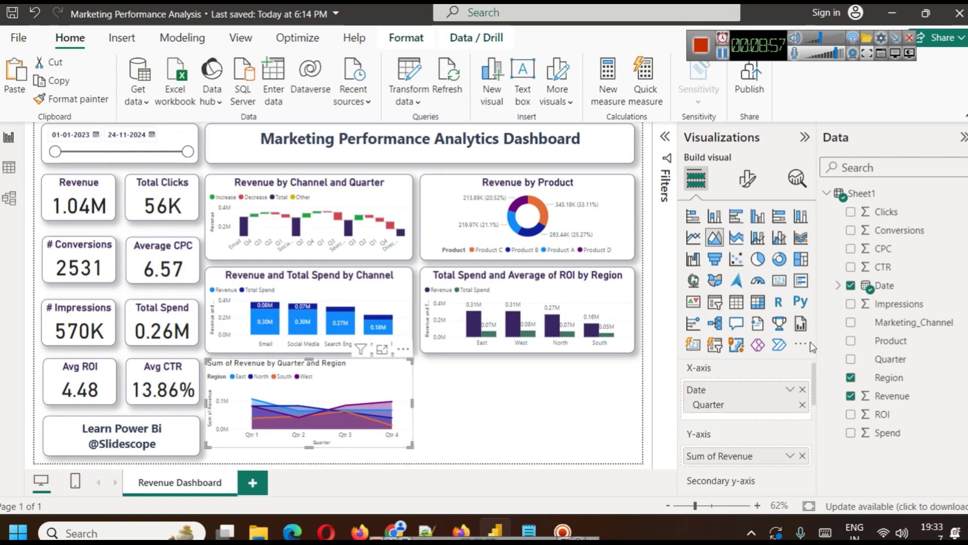
pyautogui.click(694, 238)
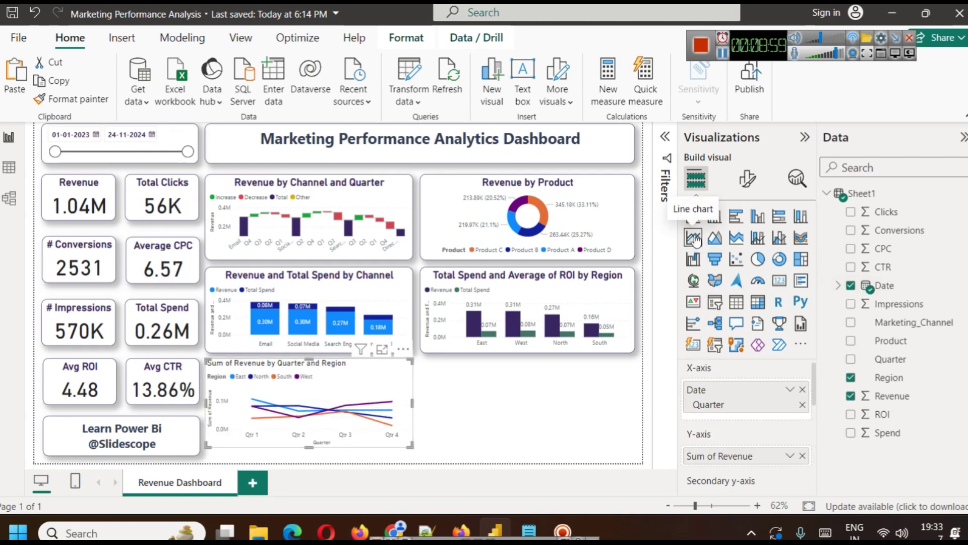
pyautogui.click(715, 237)
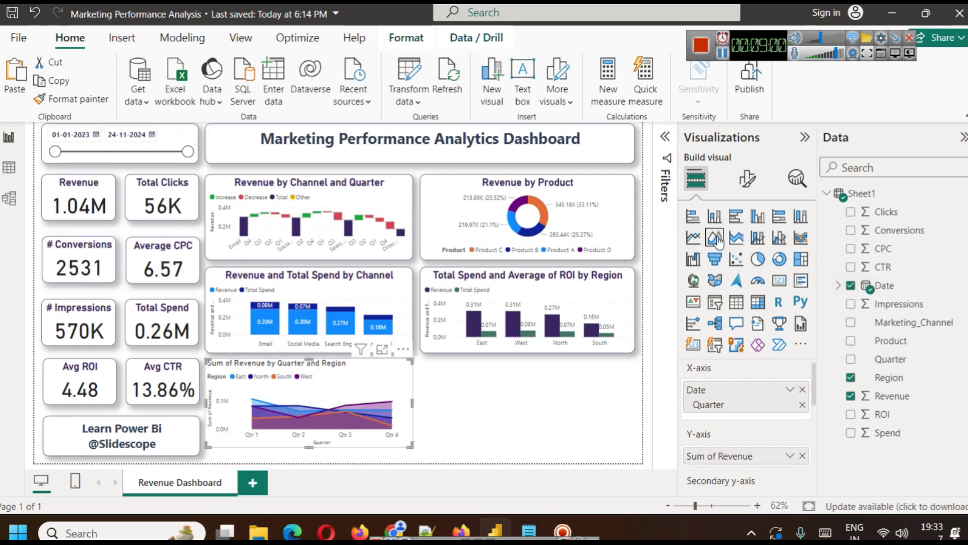
pyautogui.click(743, 242)
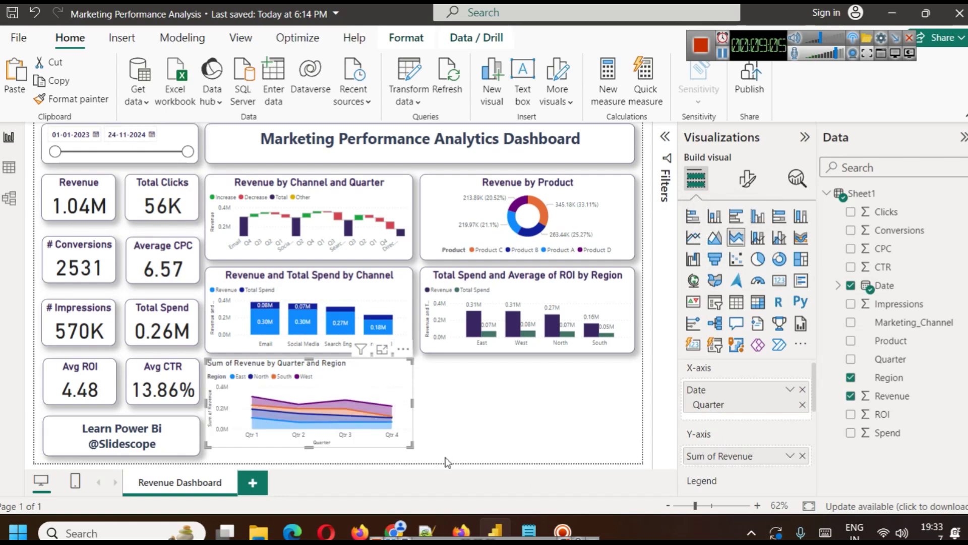
# Examine the Qtr 1 revenue by region in the stacked area chart's focus mode, return, and inspect East in the region column chart.
pyautogui.click(382, 349)
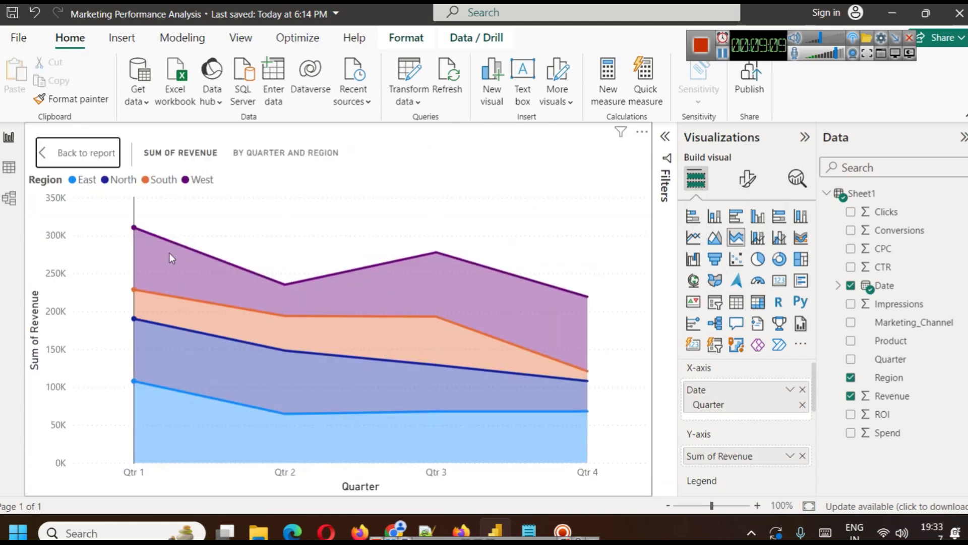
pyautogui.moveTo(137, 316)
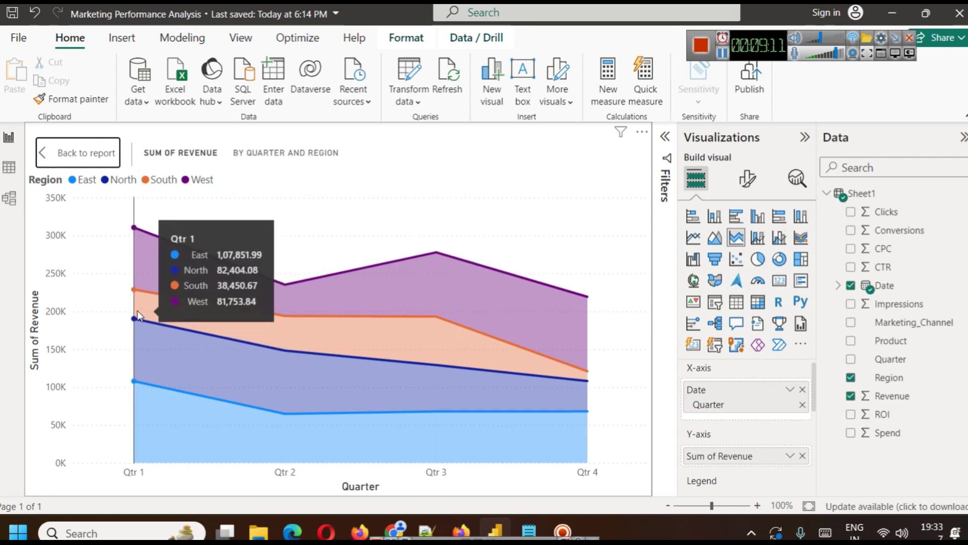
pyautogui.click(64, 160)
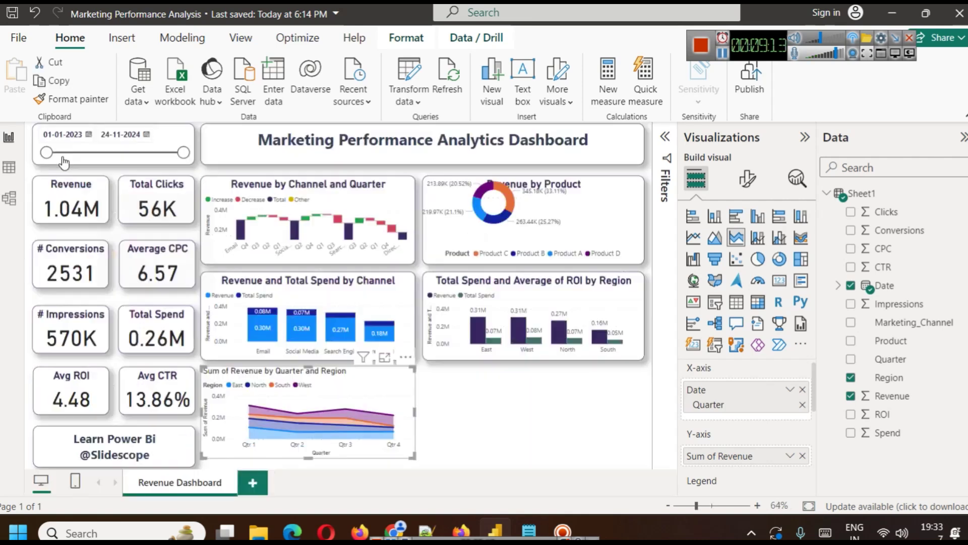
pyautogui.moveTo(352, 396)
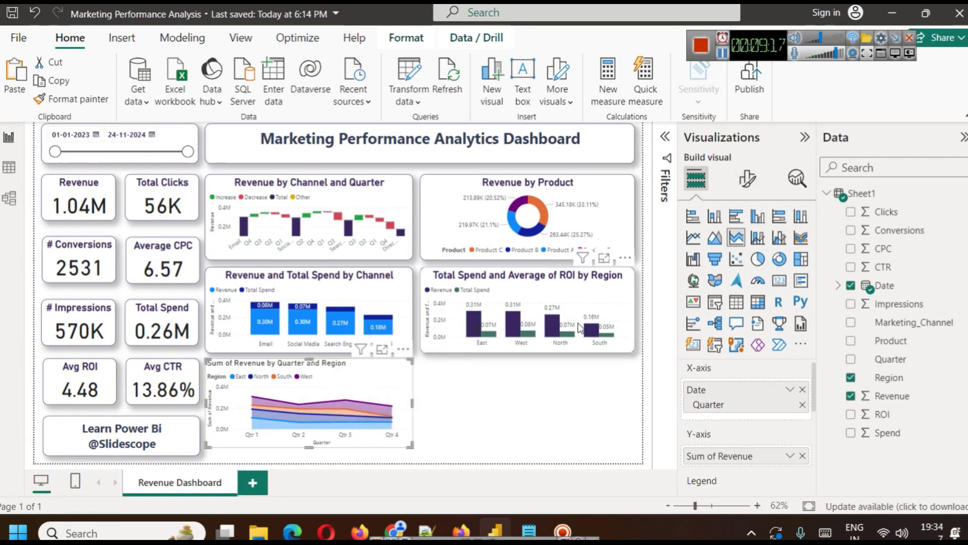
pyautogui.moveTo(484, 324)
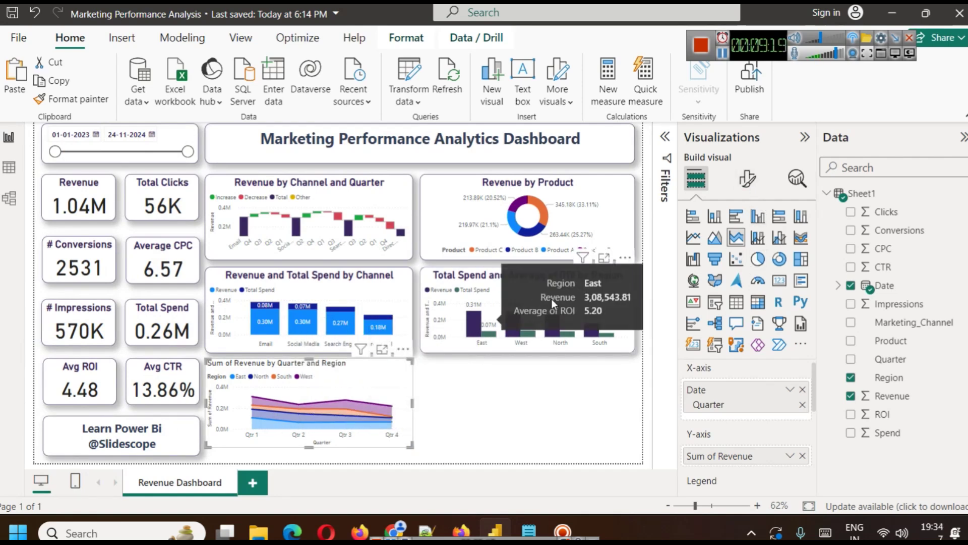
# Set the North series colour to dark purple in the Sum of Revenue by Quarter and Region chart.
pyautogui.click(755, 185)
pyautogui.scroll(-2, 746, 353)
pyautogui.scroll(-4, 756, 365)
pyautogui.click(711, 317)
pyautogui.scroll(-3, 757, 370)
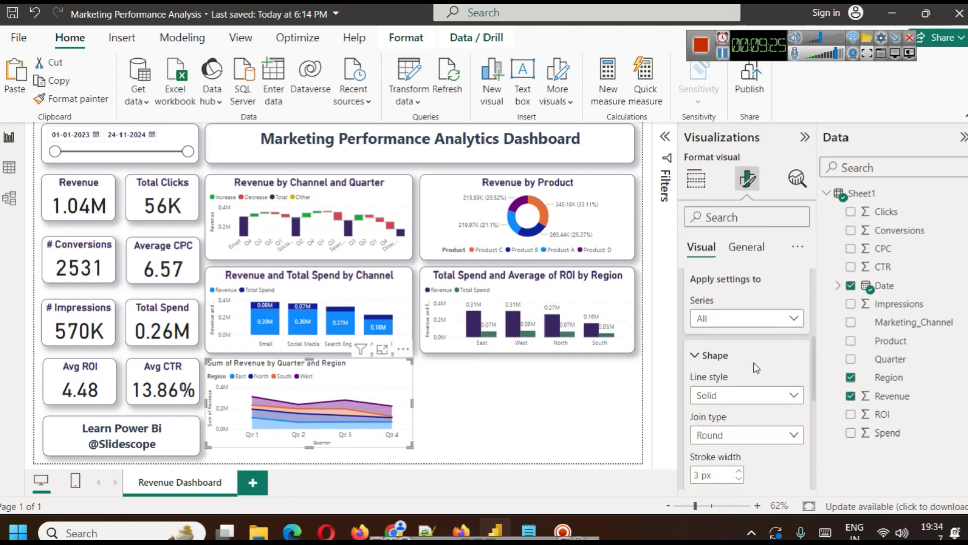
pyautogui.click(738, 322)
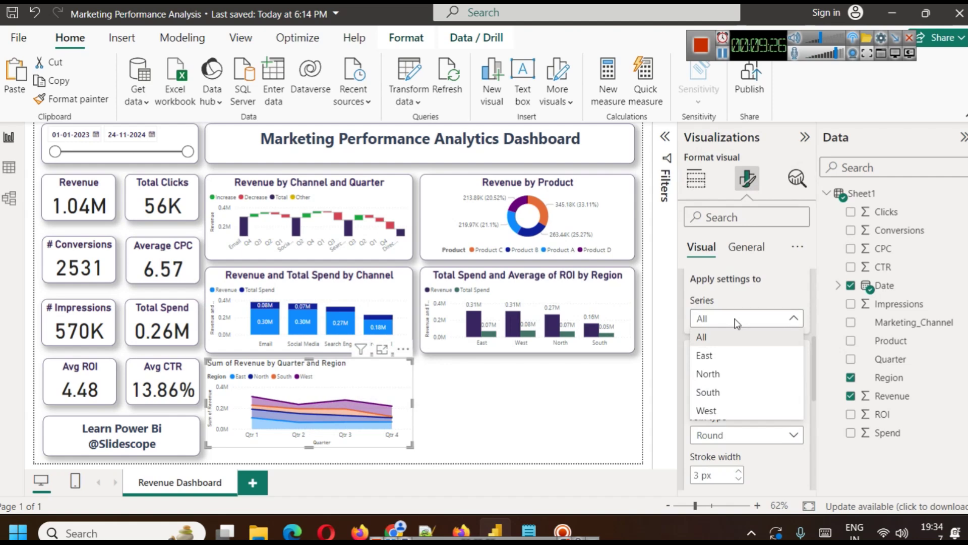
pyautogui.click(724, 376)
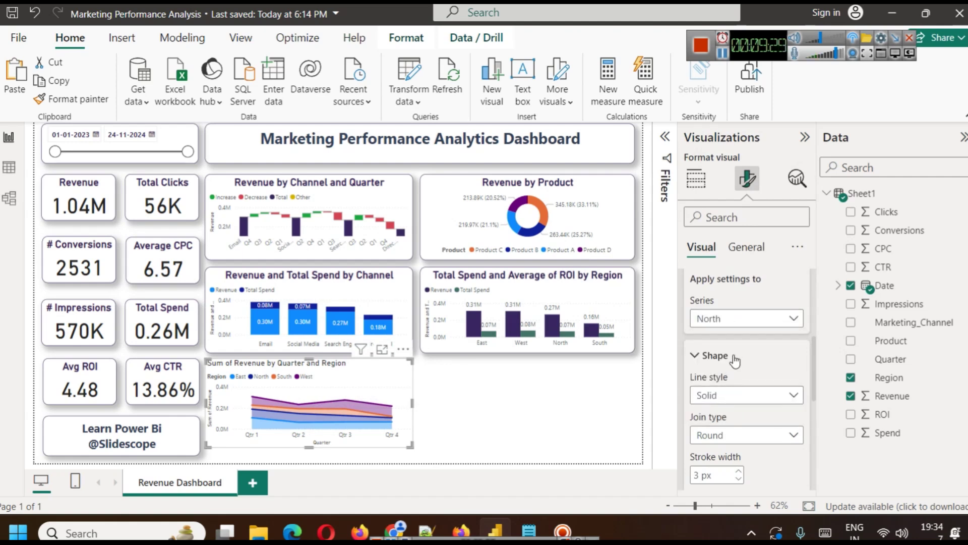
pyautogui.scroll(-5, 743, 348)
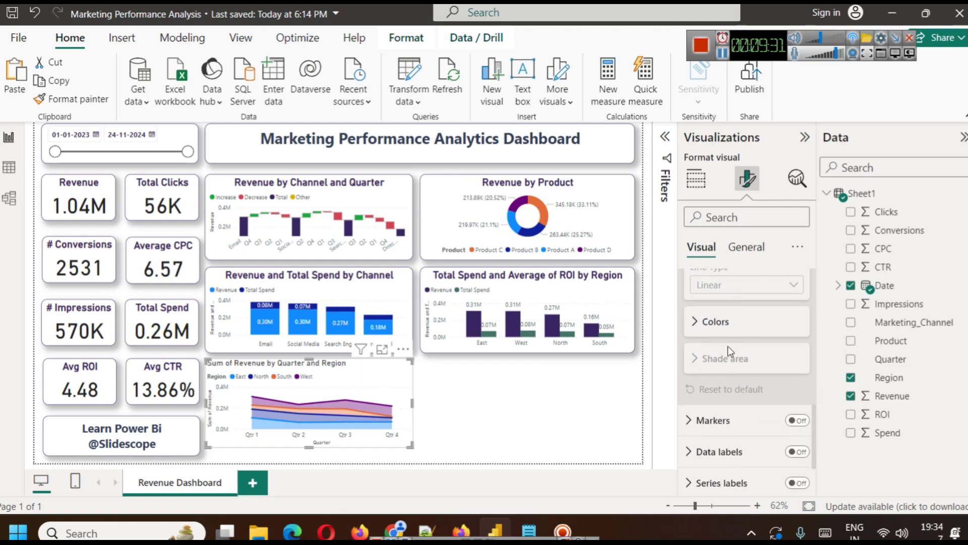
pyautogui.scroll(-2, 729, 363)
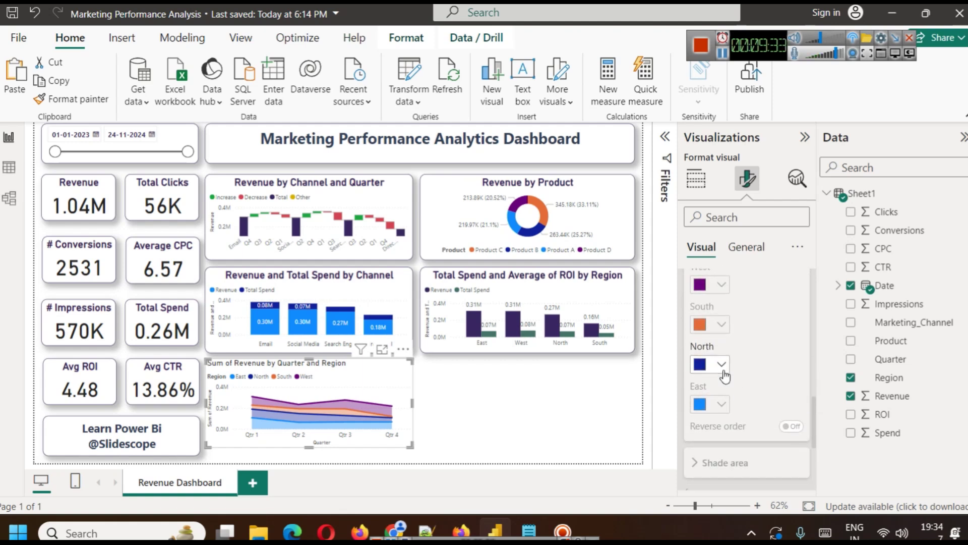
pyautogui.click(723, 365)
pyautogui.click(754, 296)
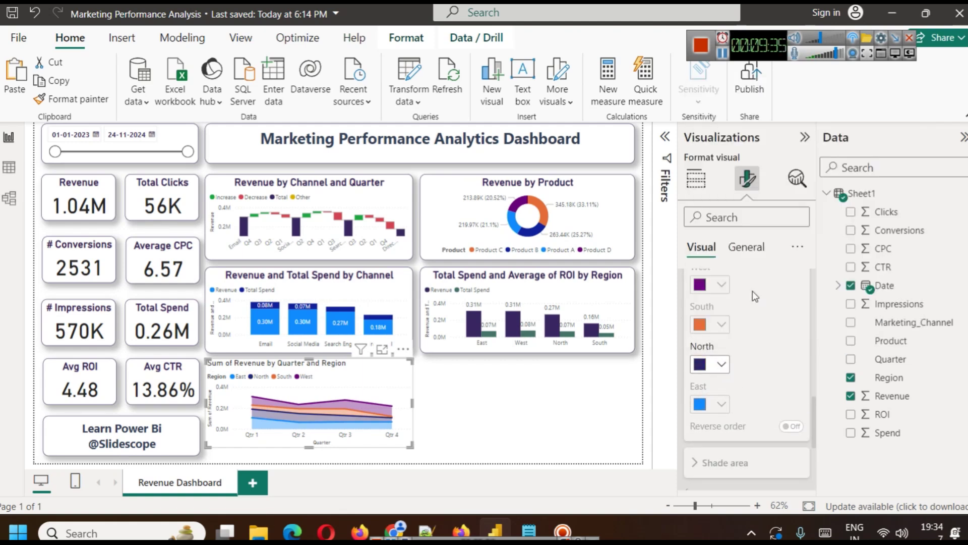
pyautogui.click(469, 395)
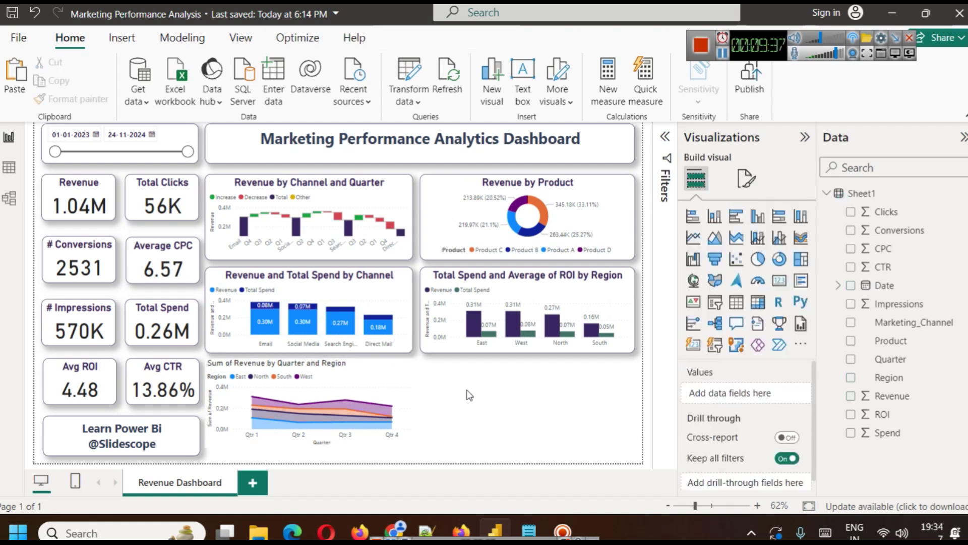
# Copy the formatting of Revenue and Total Spend by Channel onto the quarterly revenue area chart and extend that chart slightly downward.
pyautogui.click(372, 378)
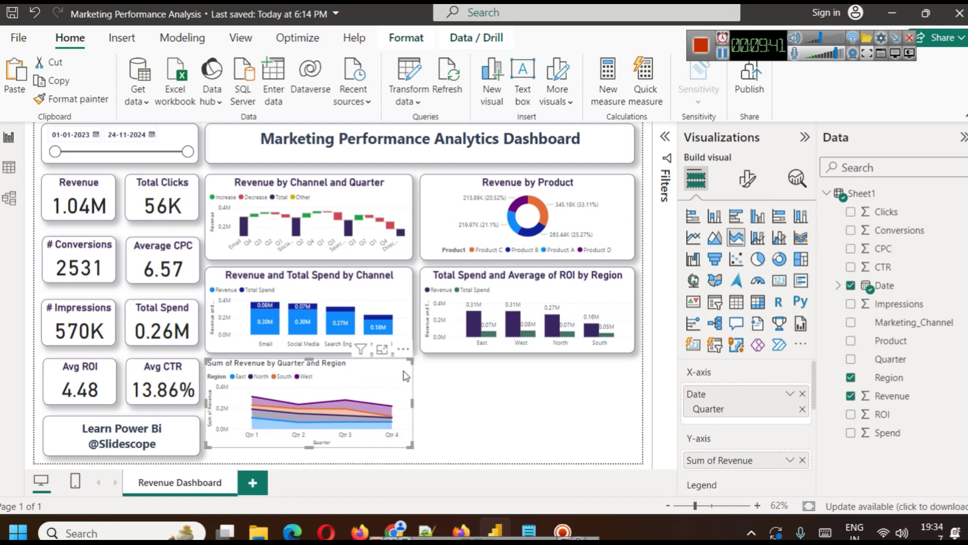
pyautogui.click(401, 302)
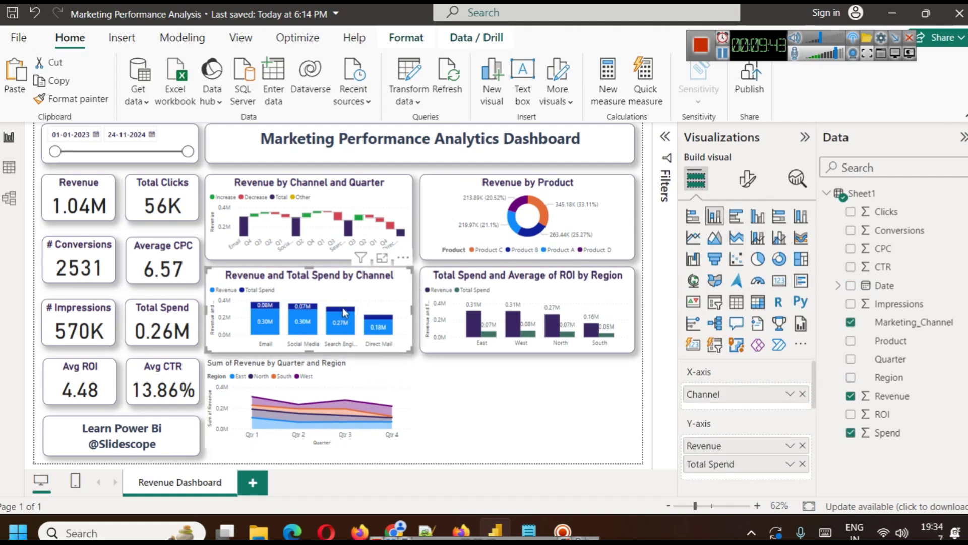
pyautogui.click(70, 98)
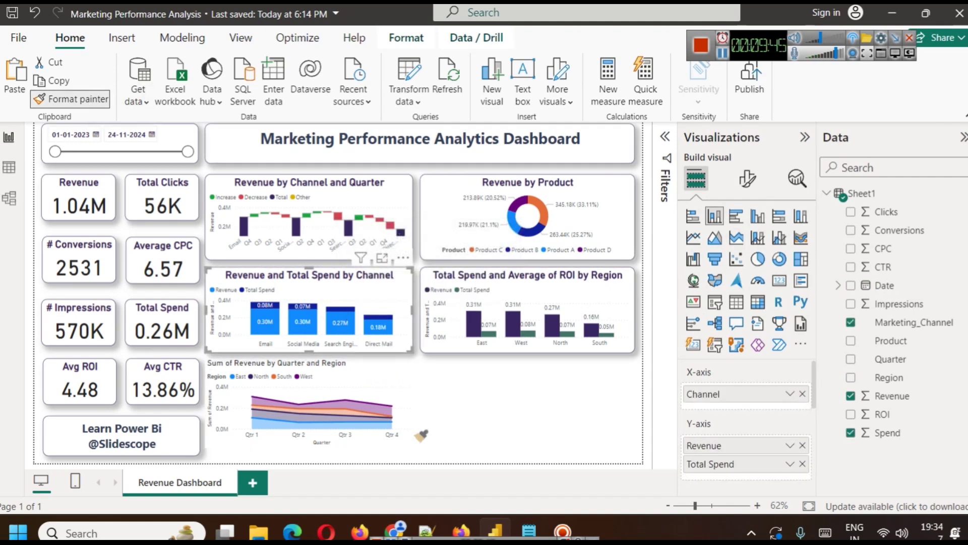
pyautogui.click(395, 396)
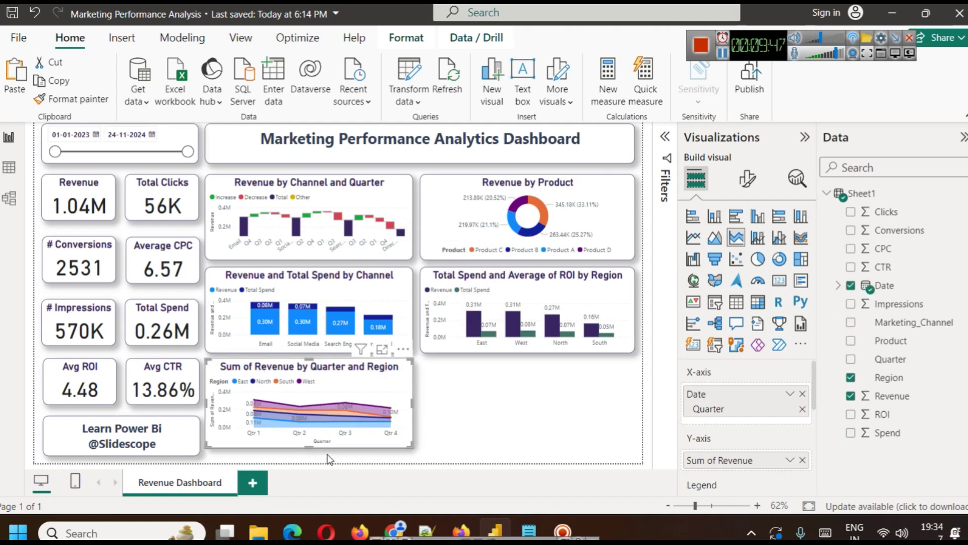
pyautogui.moveTo(315, 455); pyautogui.dragTo(315, 464)
pyautogui.click(498, 419)
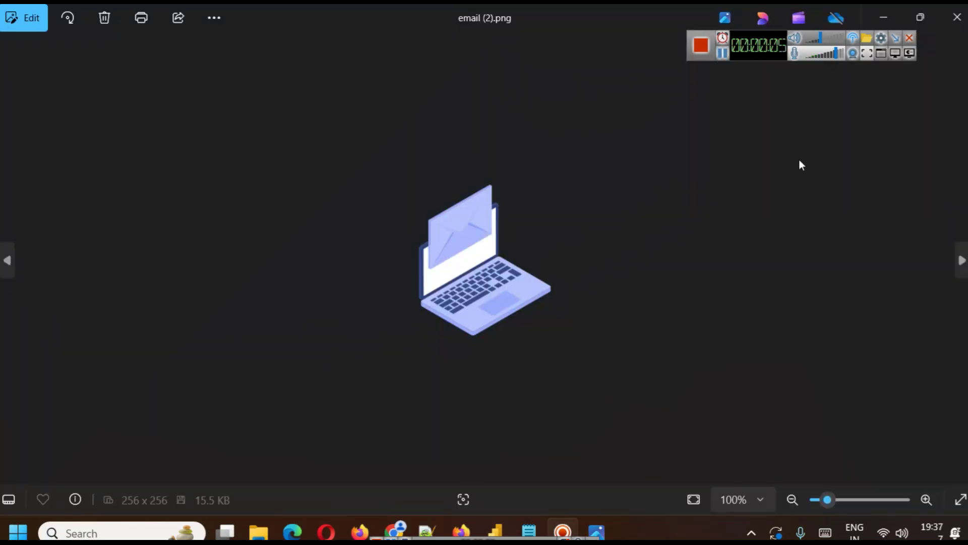
# Browse the files around email (2).png in the photo viewer and close the viewer.
pyautogui.click(961, 260)
pyautogui.click(961, 260)
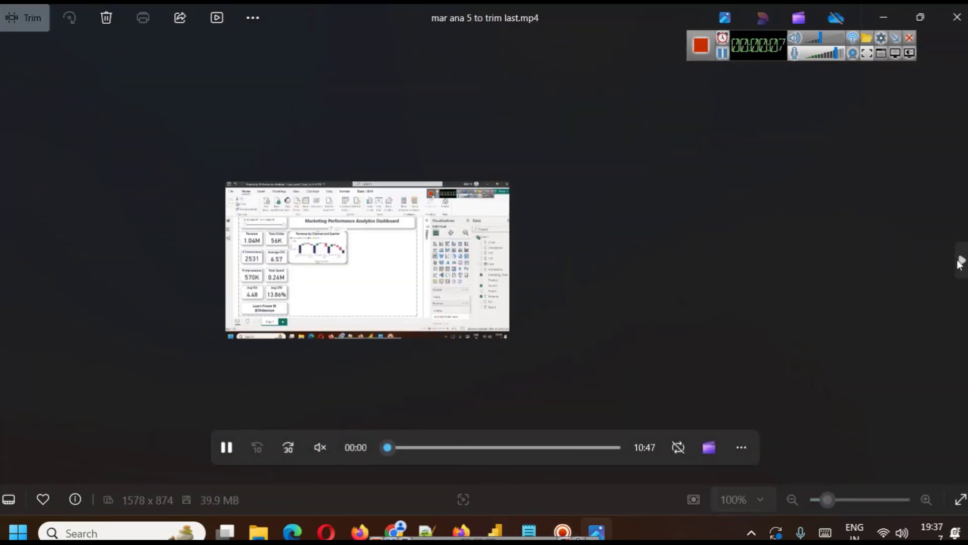
pyautogui.press('Left')
pyautogui.press('Left')
pyautogui.press('Left')
pyautogui.press('Right')
pyautogui.press('Right')
pyautogui.press('Left')
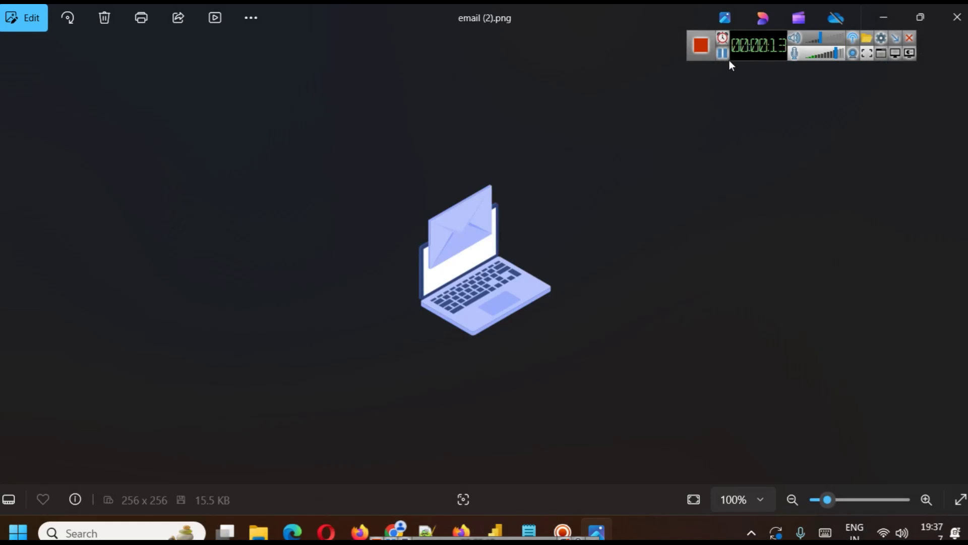
pyautogui.hotkey('alt', 'F4')
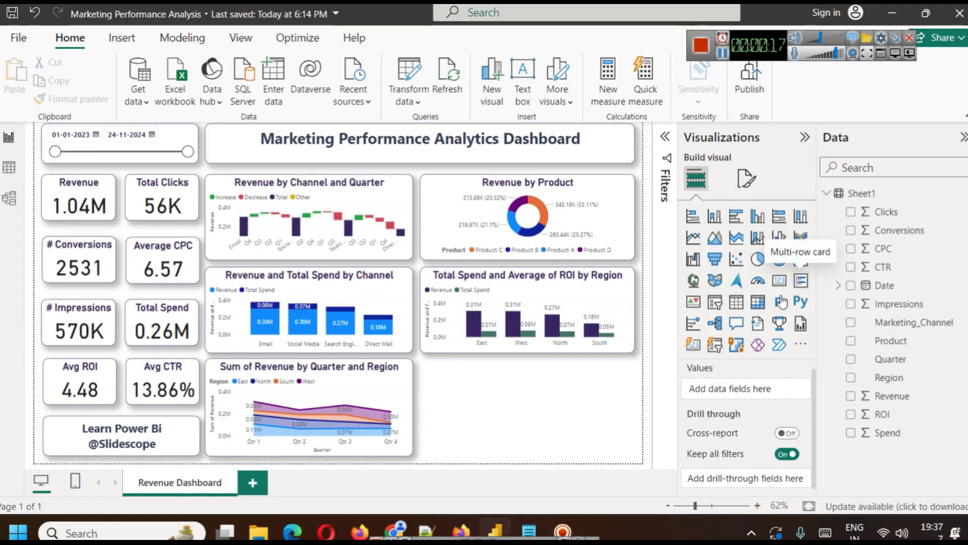
# Add a multi-row card beside the quarterly revenue area chart showing Conversions by Marketing_Channel.
pyautogui.click(800, 283)
pyautogui.moveTo(421, 407); pyautogui.dragTo(500, 406)
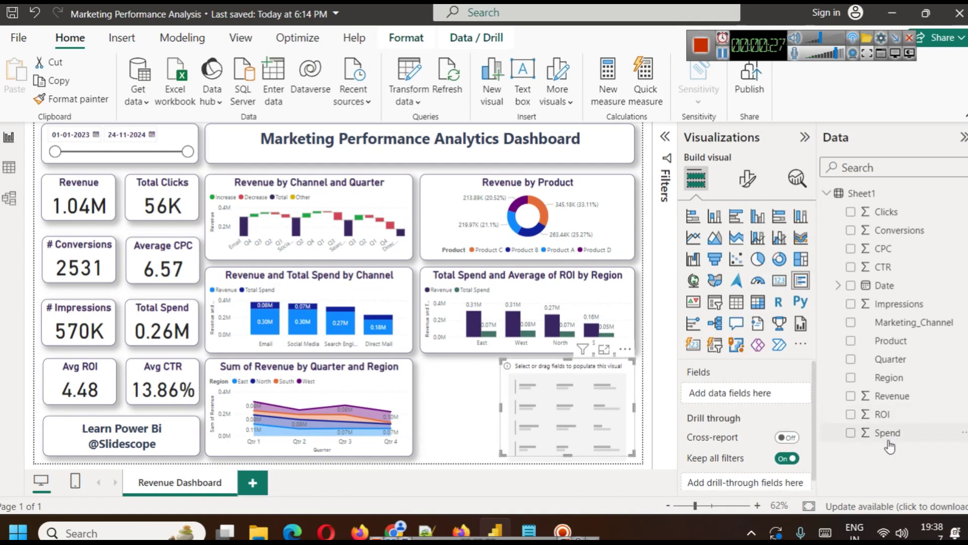
pyautogui.moveTo(888, 230); pyautogui.dragTo(737, 396)
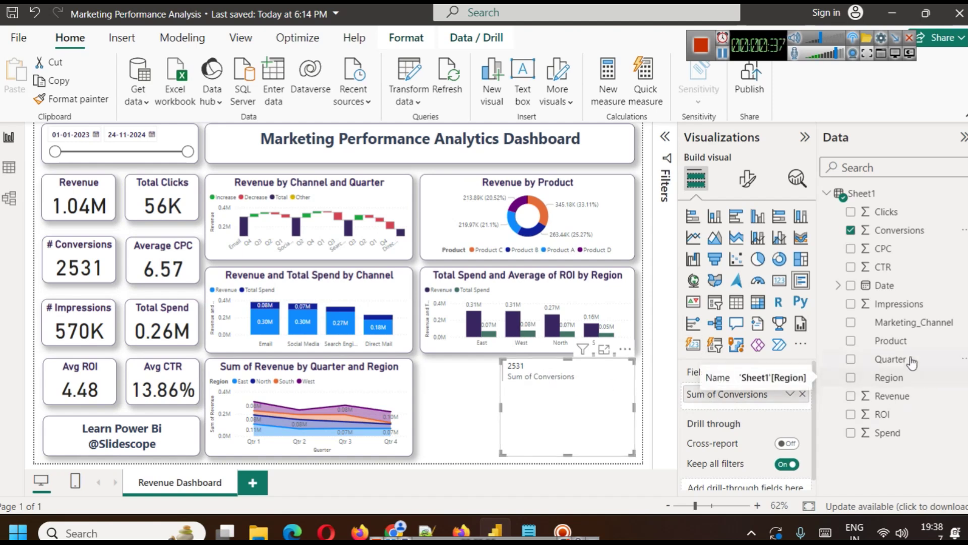
pyautogui.moveTo(924, 329); pyautogui.dragTo(726, 401)
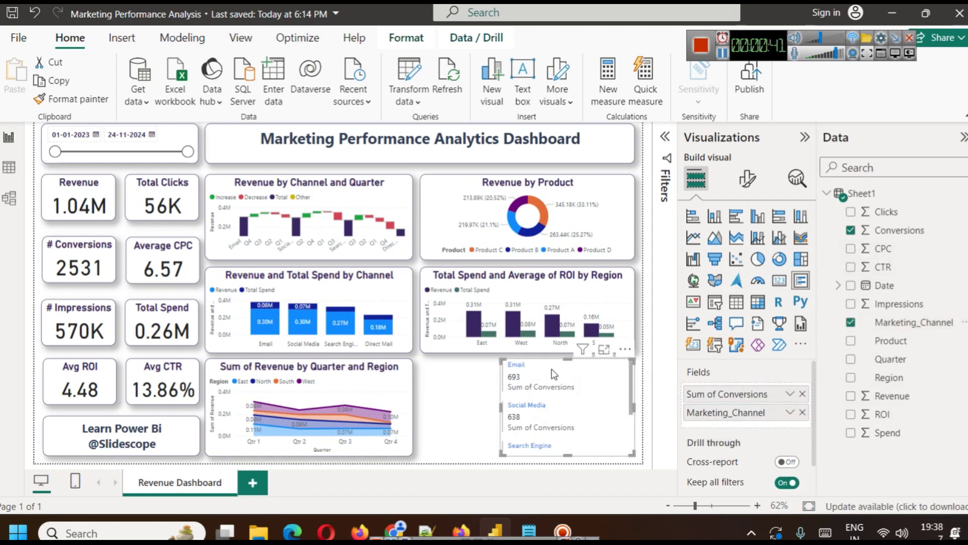
pyautogui.scroll(-2, 573, 407)
pyautogui.scroll(2, 573, 407)
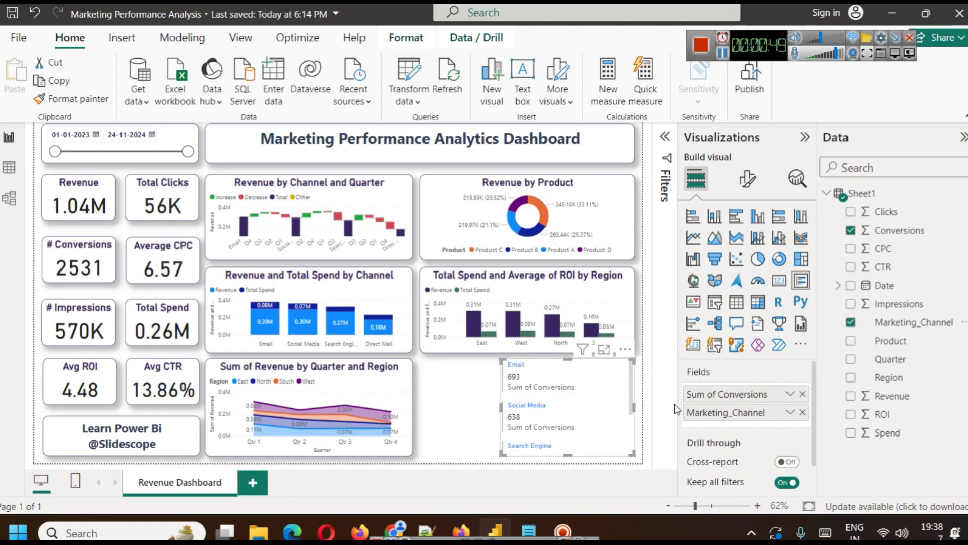
# Rename the Sum of Conversions field to Conversions for the multi-row card and look through its entries.
pyautogui.click(790, 394)
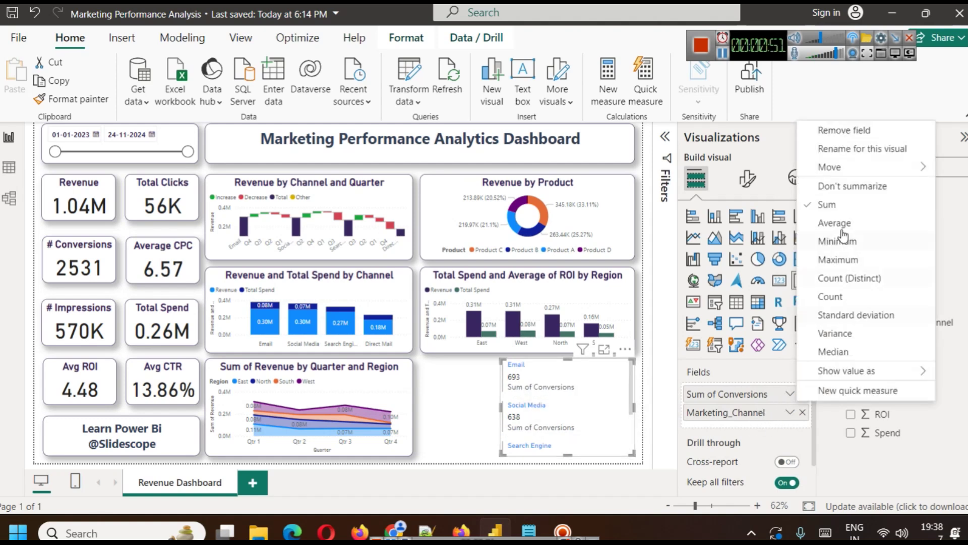
pyautogui.click(869, 149)
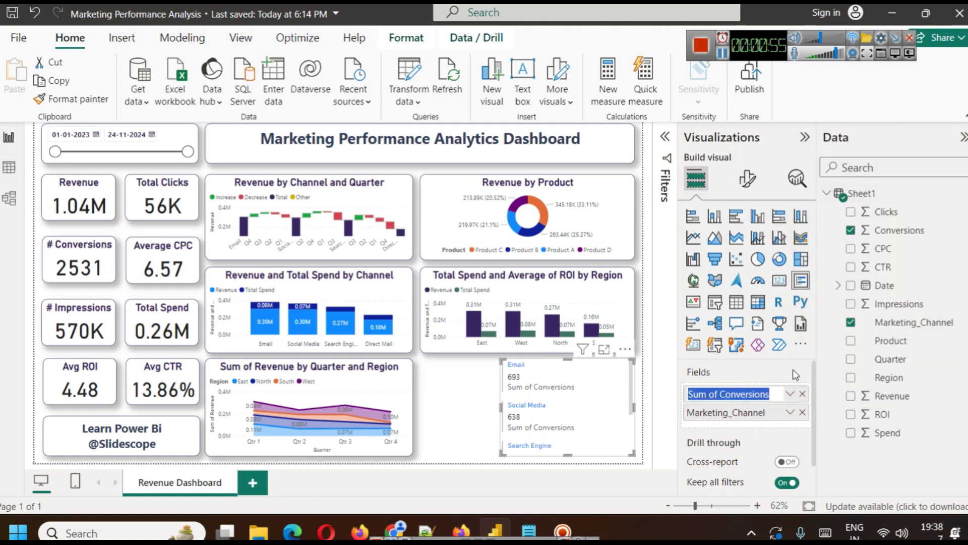
pyautogui.press('Home')
pyautogui.hotkey('shift', 'Right')
pyautogui.hotkey('shift', 'Right')
pyautogui.hotkey('shift', 'Right')
pyautogui.hotkey('shift', 'Right')
pyautogui.hotkey('shift', 'Right')
pyautogui.hotkey('shift', 'Right')
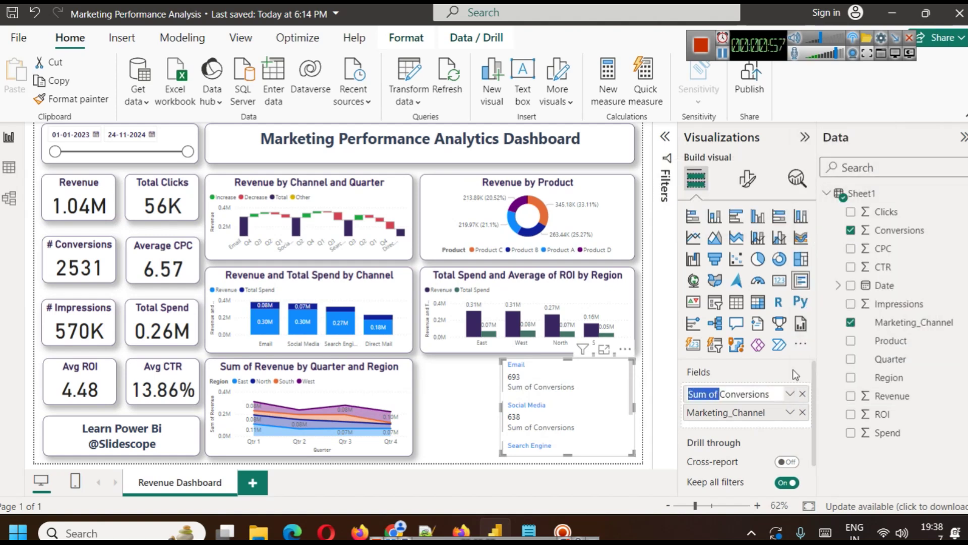
pyautogui.press('BackSpace')
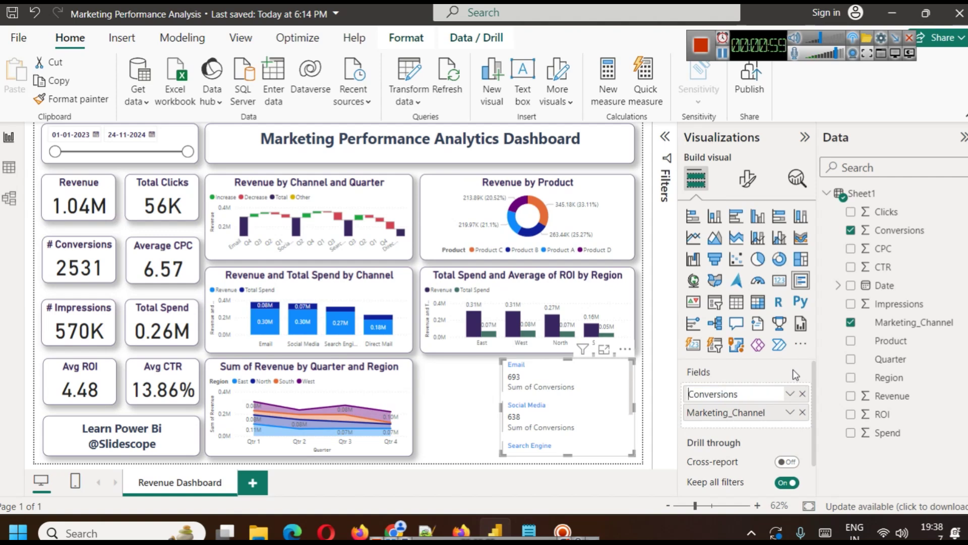
pyautogui.press('Return')
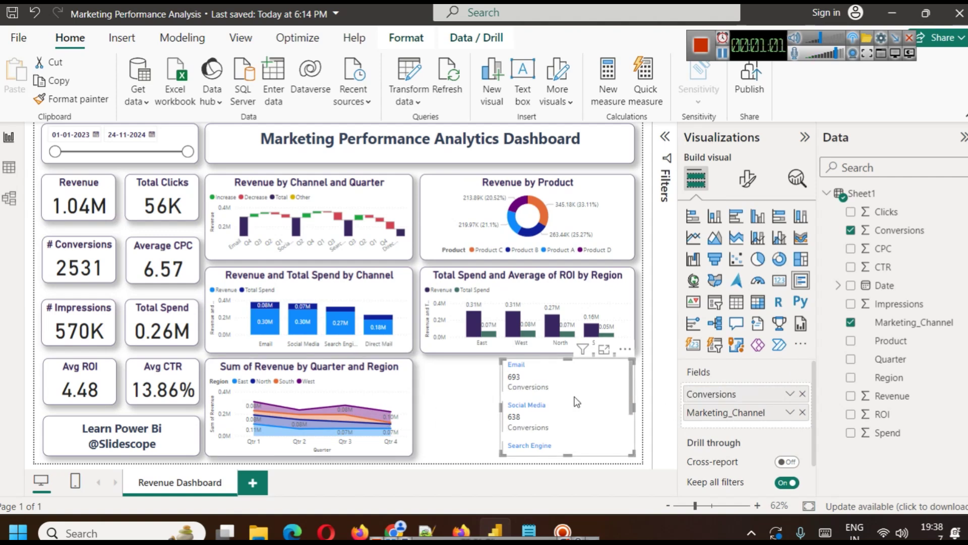
pyautogui.scroll(-3, 573, 410)
pyautogui.scroll(3, 567, 409)
# Set the callout value font size of the multi-row card to 9.
pyautogui.click(752, 185)
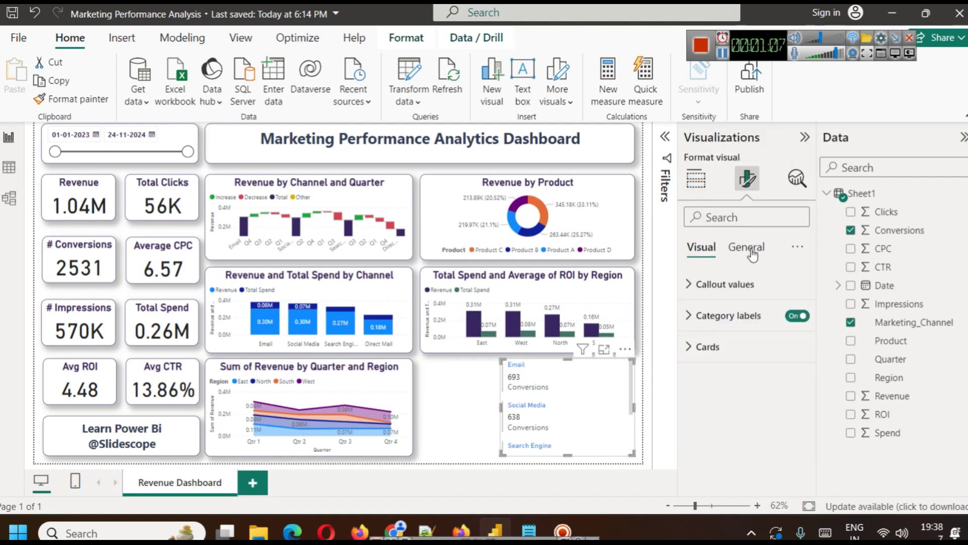
pyautogui.click(729, 284)
pyautogui.click(799, 342)
pyautogui.click(799, 341)
pyautogui.click(799, 342)
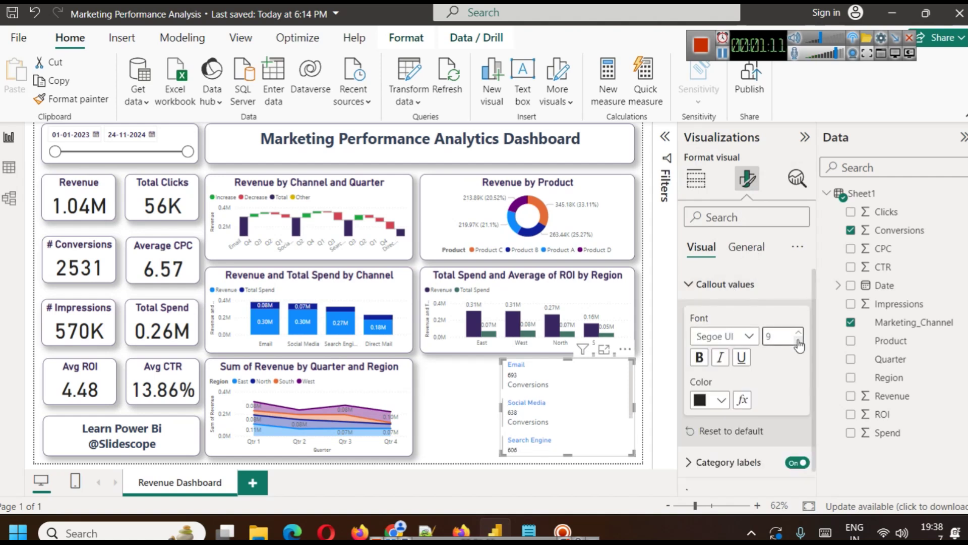
pyautogui.click(799, 341)
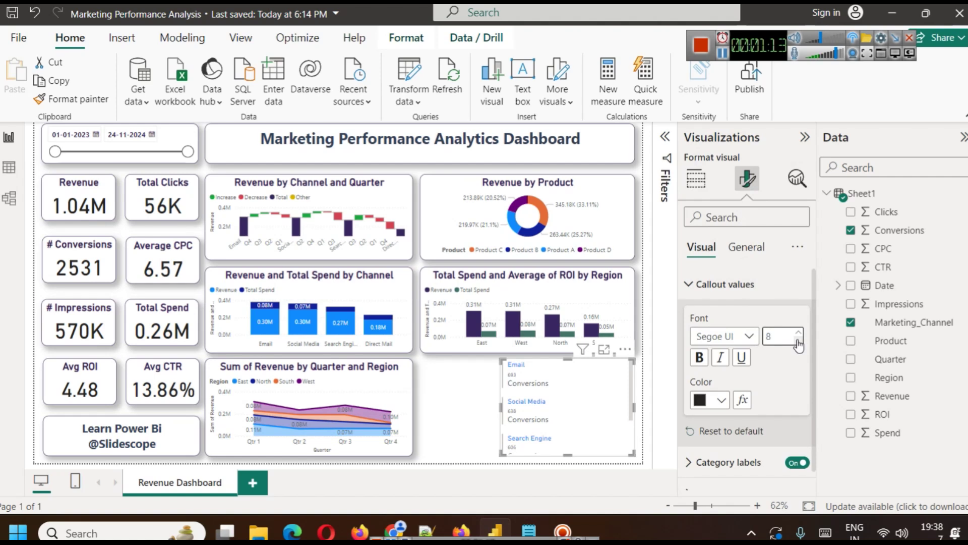
pyautogui.click(798, 333)
pyautogui.click(798, 333)
pyautogui.click(799, 341)
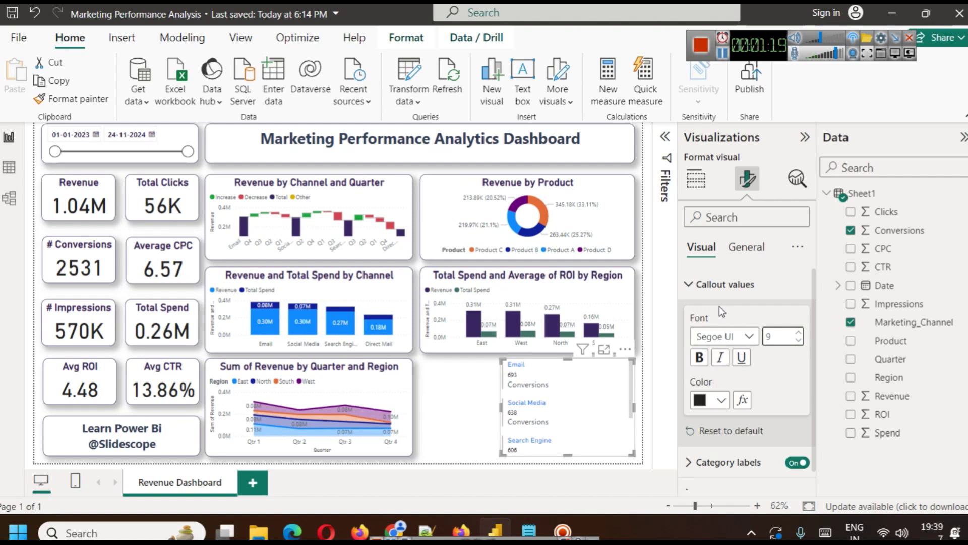
# Turn off the category labels of the multi-row card and extend the card slightly downward.
pyautogui.click(725, 285)
pyautogui.click(797, 318)
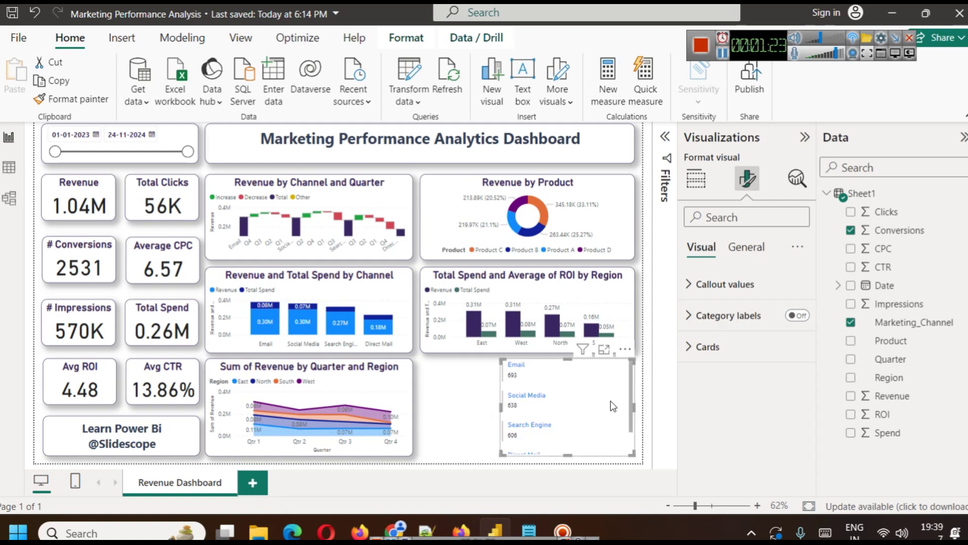
pyautogui.moveTo(569, 455); pyautogui.dragTo(570, 462)
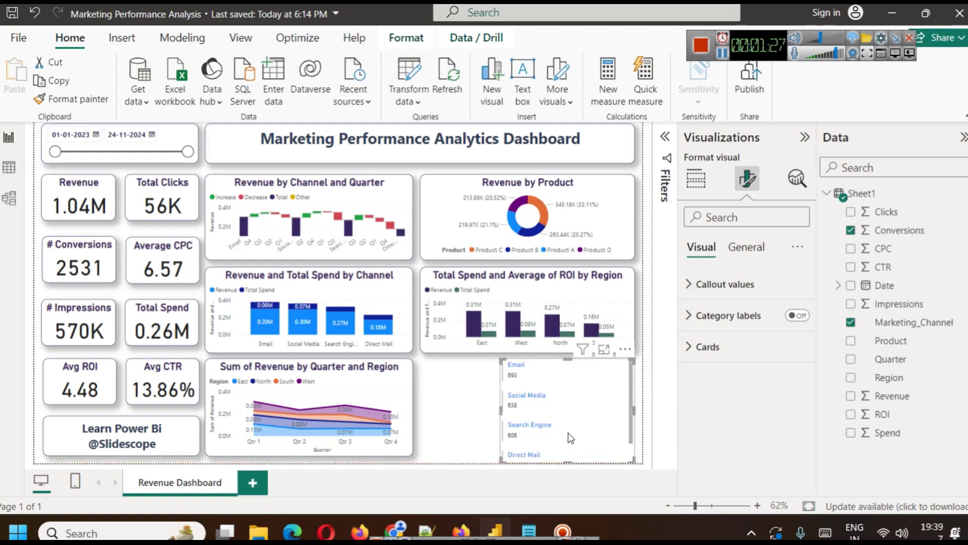
# Shorten the multi-row card slightly and set its card title font to bold, size 8.
pyautogui.moveTo(566, 461); pyautogui.dragTo(569, 455)
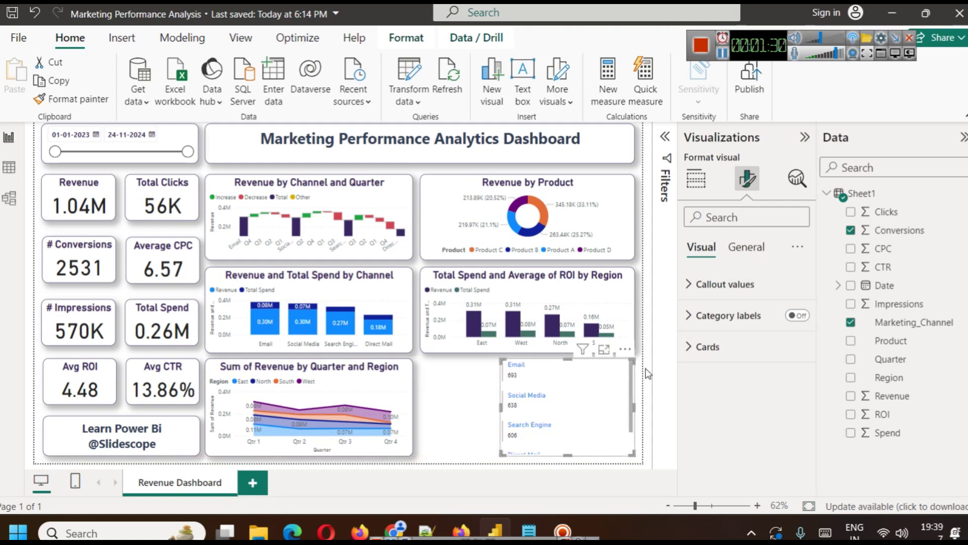
pyautogui.click(719, 350)
pyautogui.scroll(-2, 796, 387)
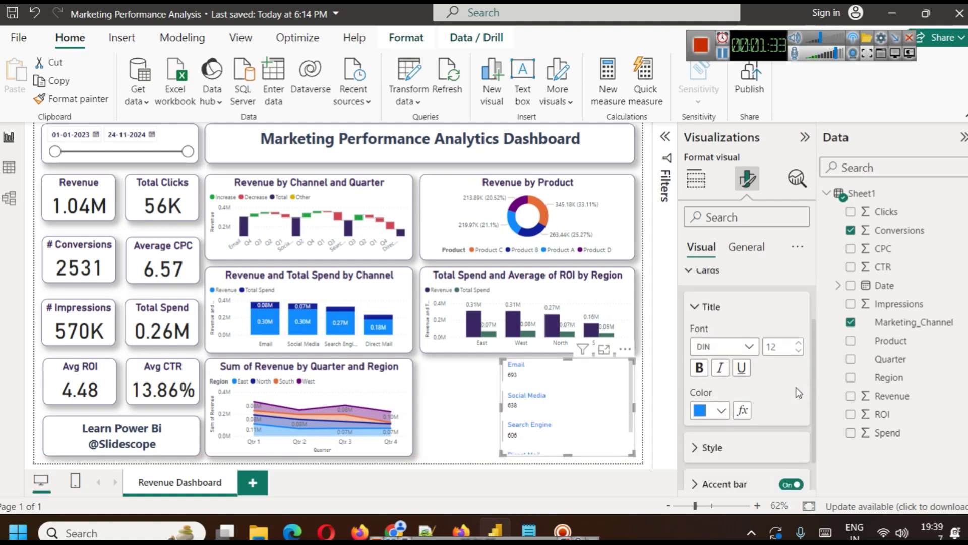
pyautogui.click(796, 352)
pyautogui.click(796, 352)
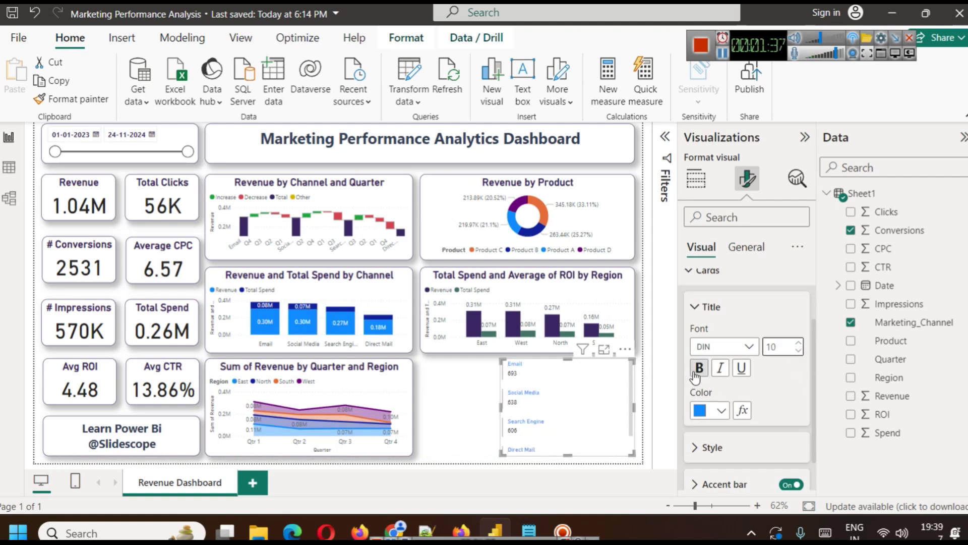
pyautogui.click(699, 368)
pyautogui.click(797, 353)
pyautogui.click(796, 353)
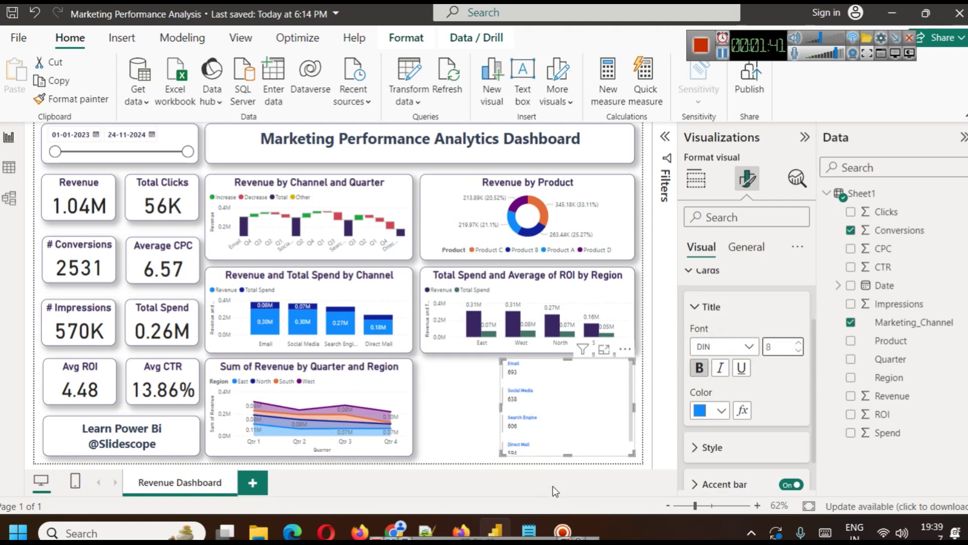
# Extend the multi-row card downward to fit all four channels, move it closer to the area chart and narrow it to its entries.
pyautogui.moveTo(568, 456); pyautogui.dragTo(566, 459)
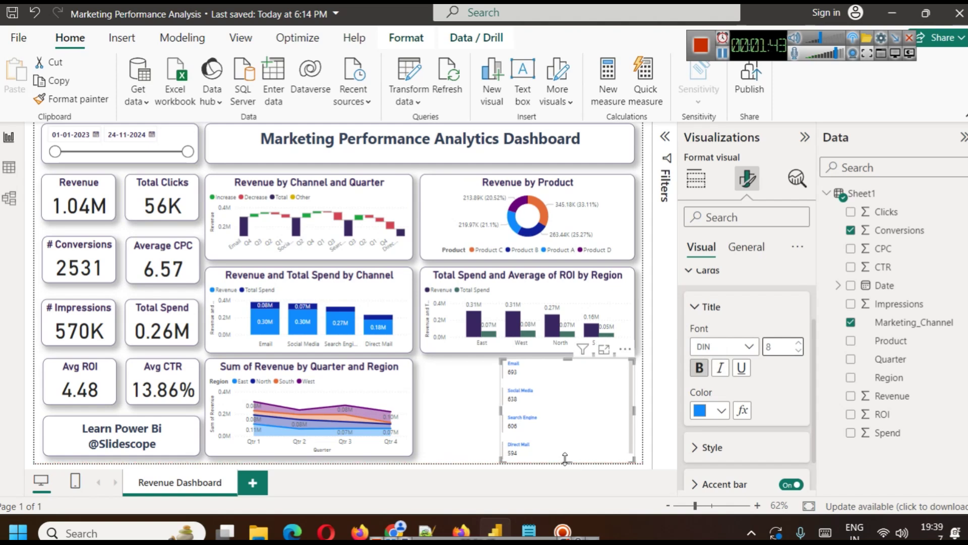
pyautogui.click(474, 421)
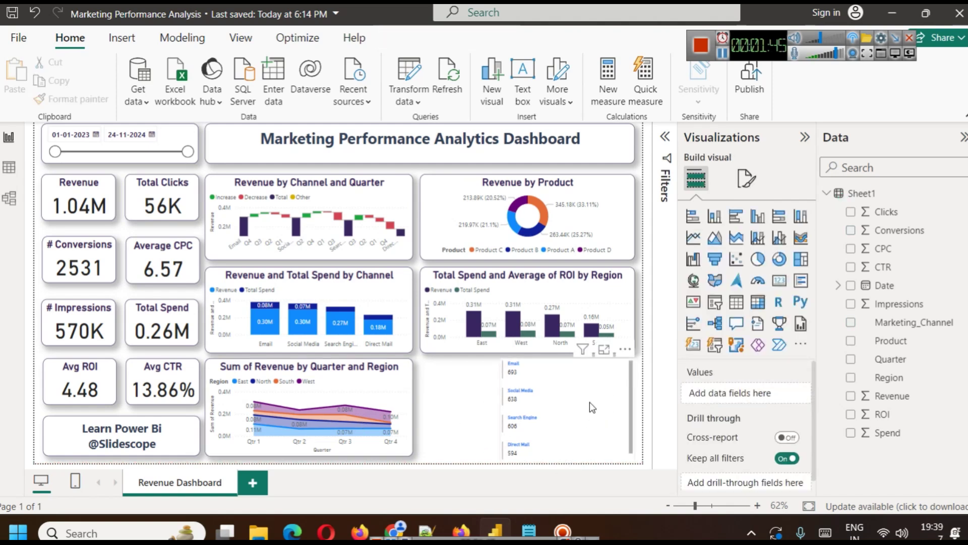
pyautogui.moveTo(559, 386); pyautogui.dragTo(514, 395)
pyautogui.moveTo(583, 406); pyautogui.dragTo(497, 406)
pyautogui.click(565, 412)
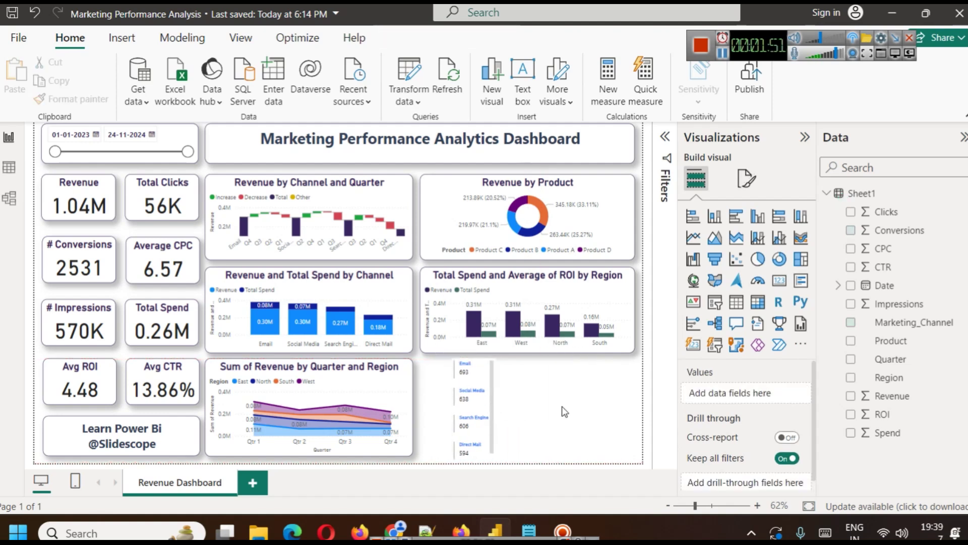
pyautogui.click(497, 410)
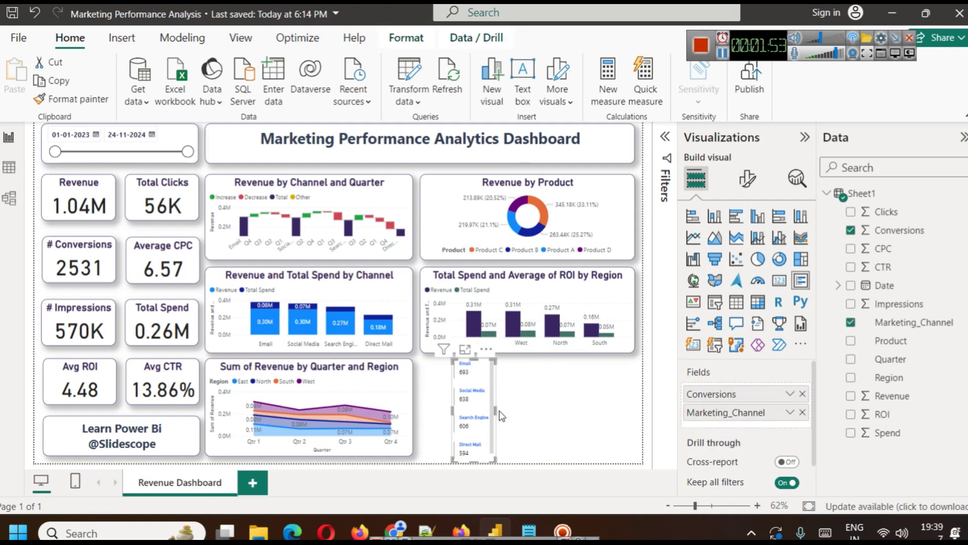
pyautogui.moveTo(499, 411); pyautogui.dragTo(497, 395)
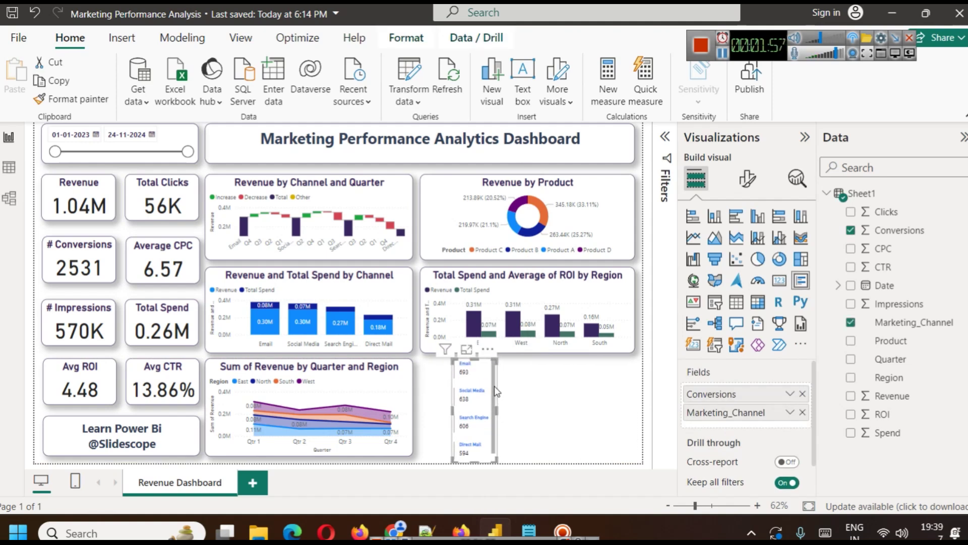
pyautogui.click(513, 393)
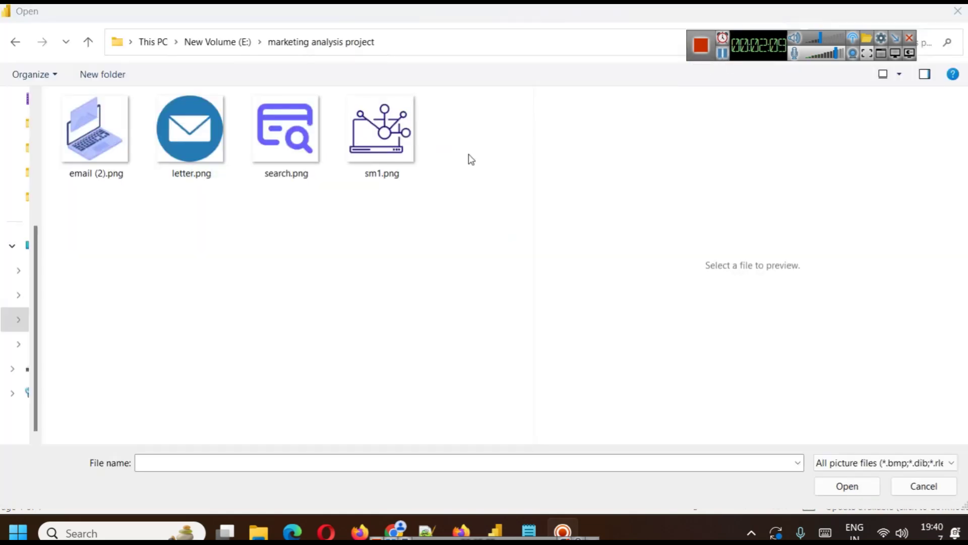
# Preview the channel icon files and insert the image email (2).png into the report.
pyautogui.click(128, 127)
pyautogui.click(222, 140)
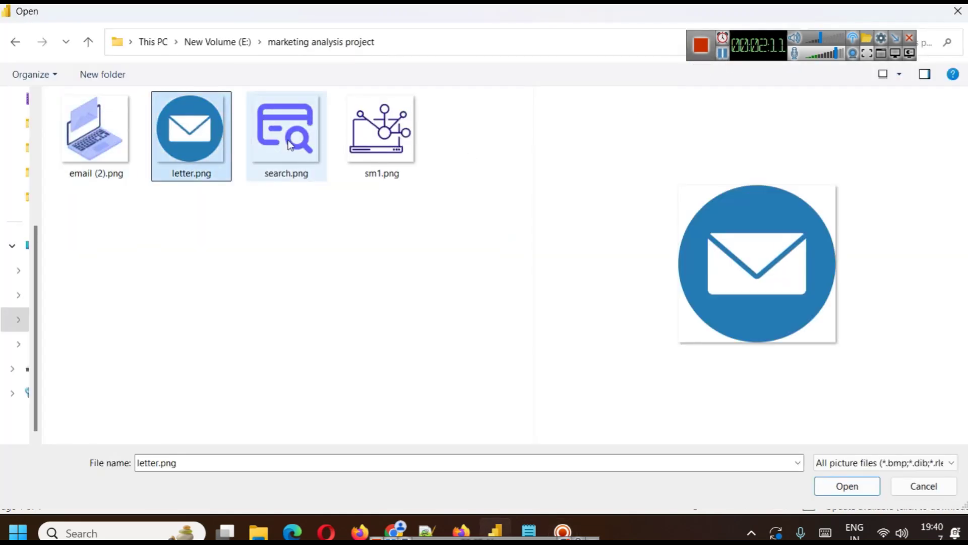
pyautogui.click(113, 138)
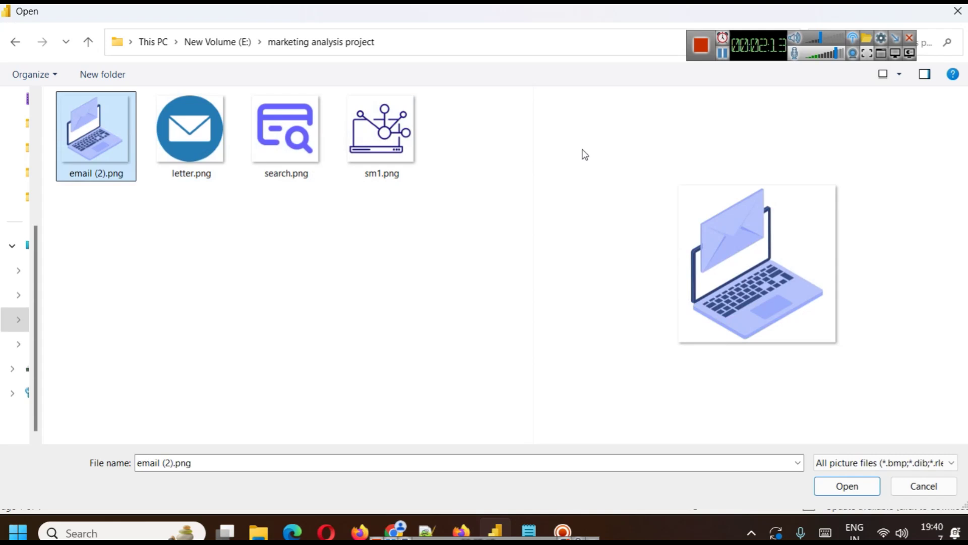
pyautogui.click(721, 54)
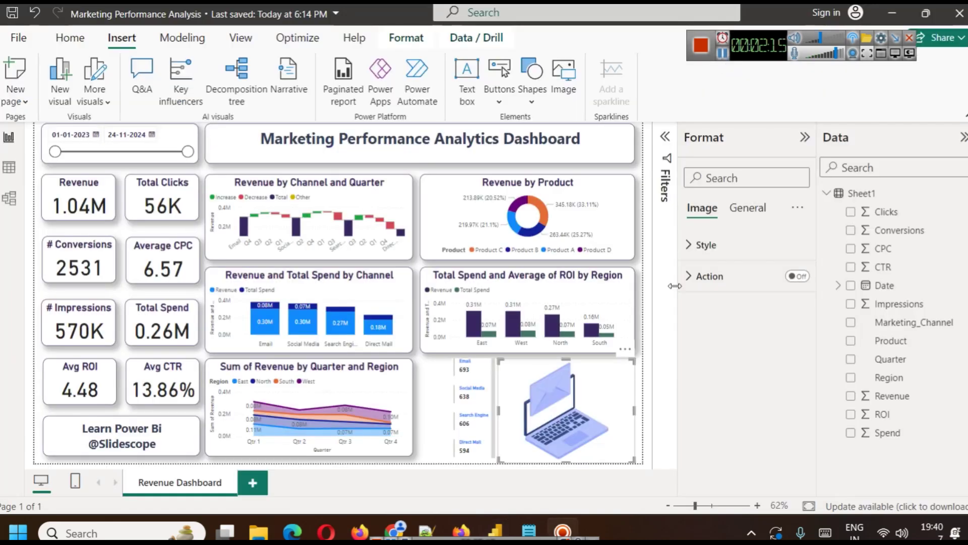
# Shrink the laptop email image to icon size and place it beside the Email entry of the multi-row card.
pyautogui.moveTo(634, 359); pyautogui.dragTo(440, 364)
pyautogui.click(521, 382)
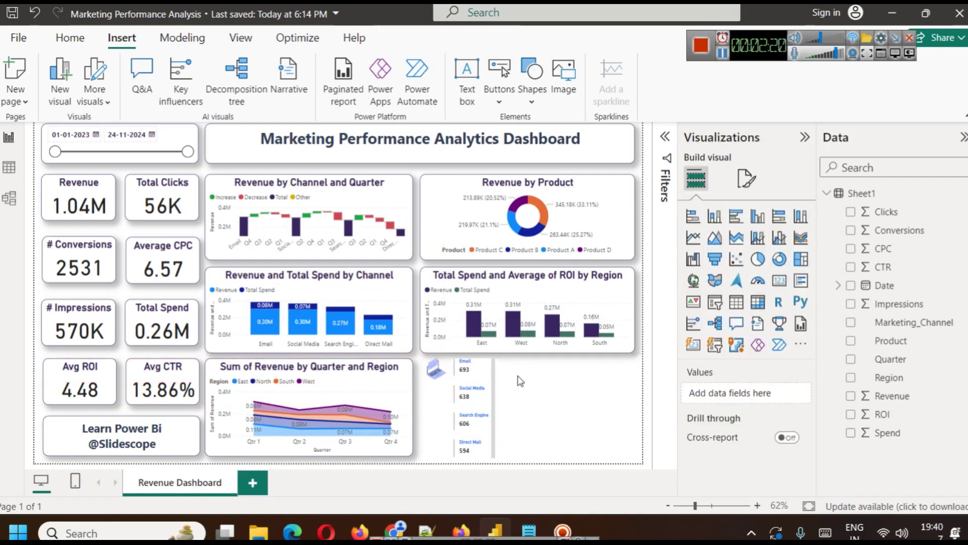
pyautogui.click(434, 374)
pyautogui.moveTo(446, 377); pyautogui.dragTo(440, 374)
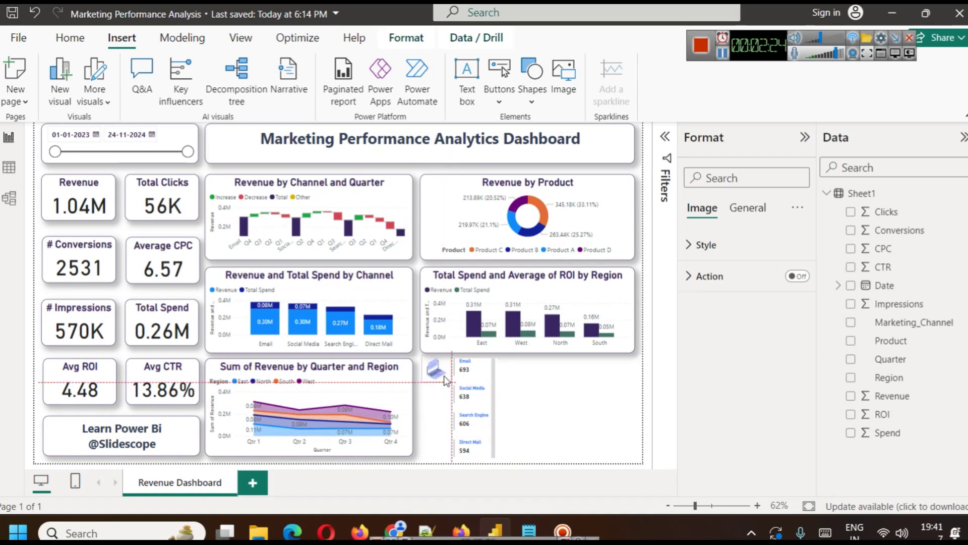
# Widen the multi-row card of conversions by channel slightly.
pyautogui.click(444, 409)
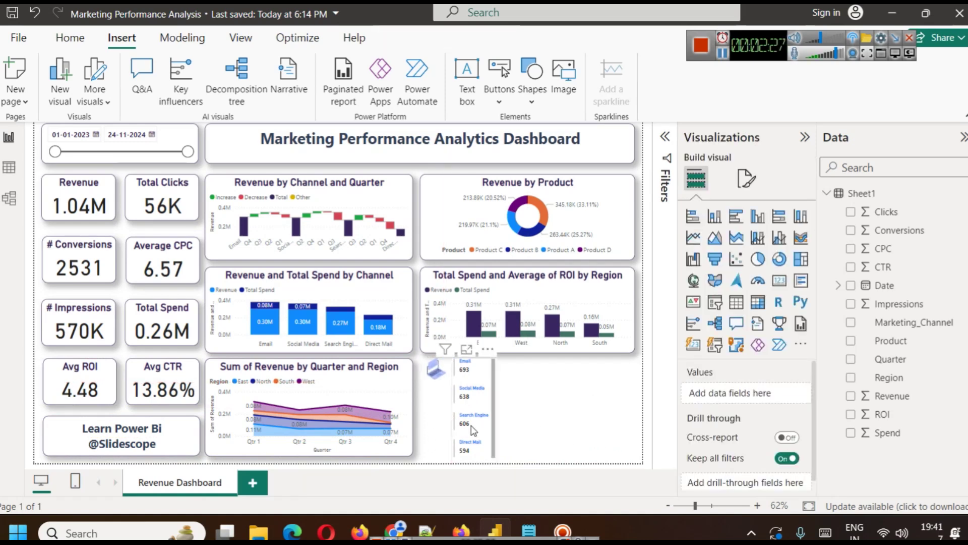
pyautogui.click(496, 410)
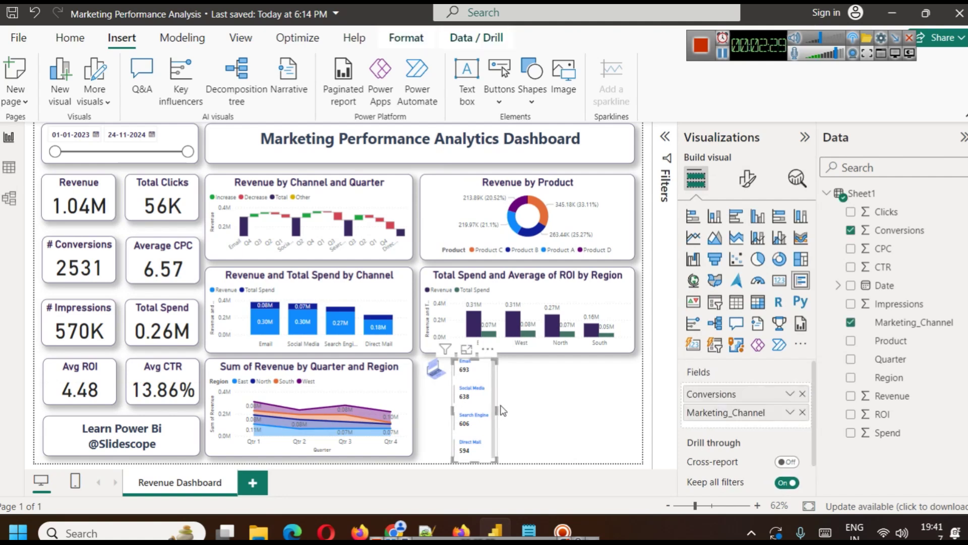
pyautogui.click(509, 411)
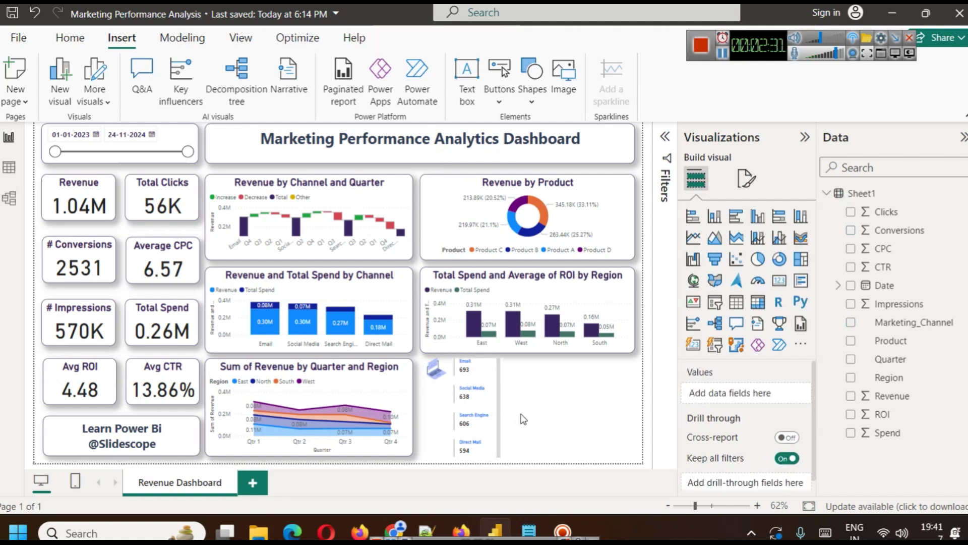
pyautogui.click(723, 52)
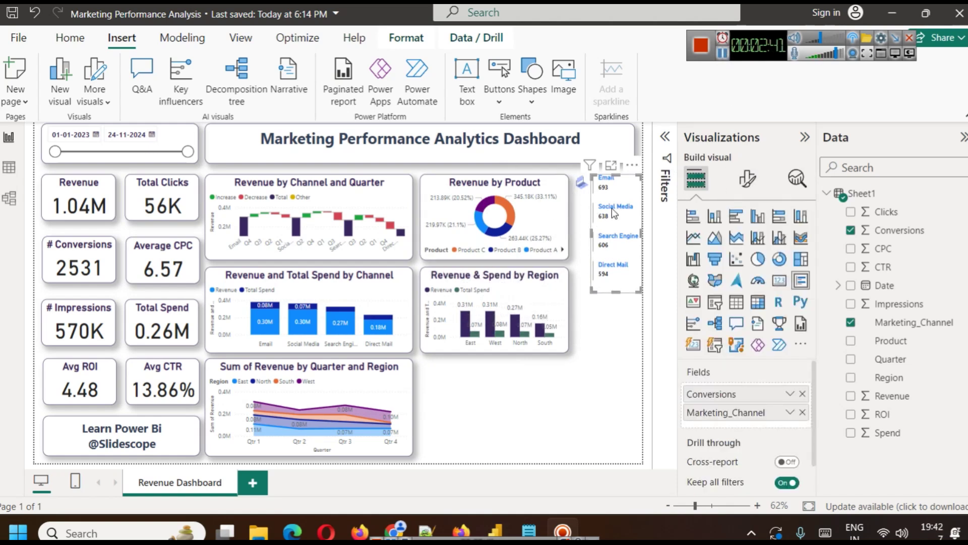
# Set the email icon's height and width to 42 with the aspect ratio locked.
pyautogui.click(581, 183)
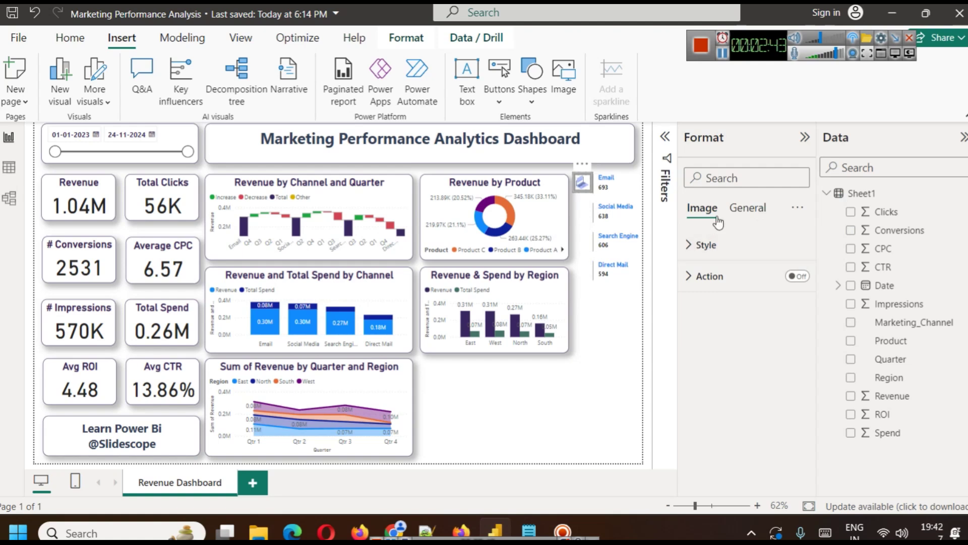
pyautogui.click(737, 212)
pyautogui.click(732, 245)
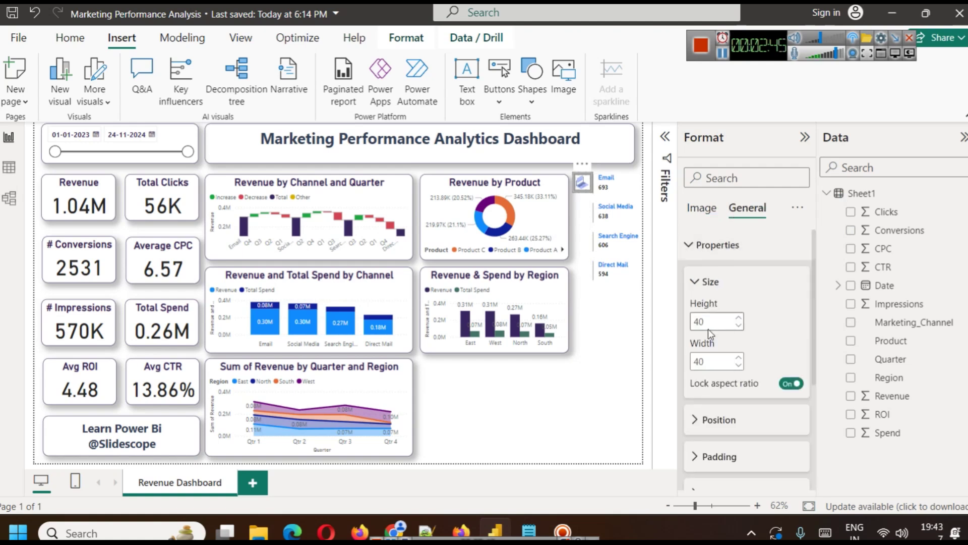
pyautogui.click(738, 318)
pyautogui.click(737, 317)
pyautogui.click(601, 315)
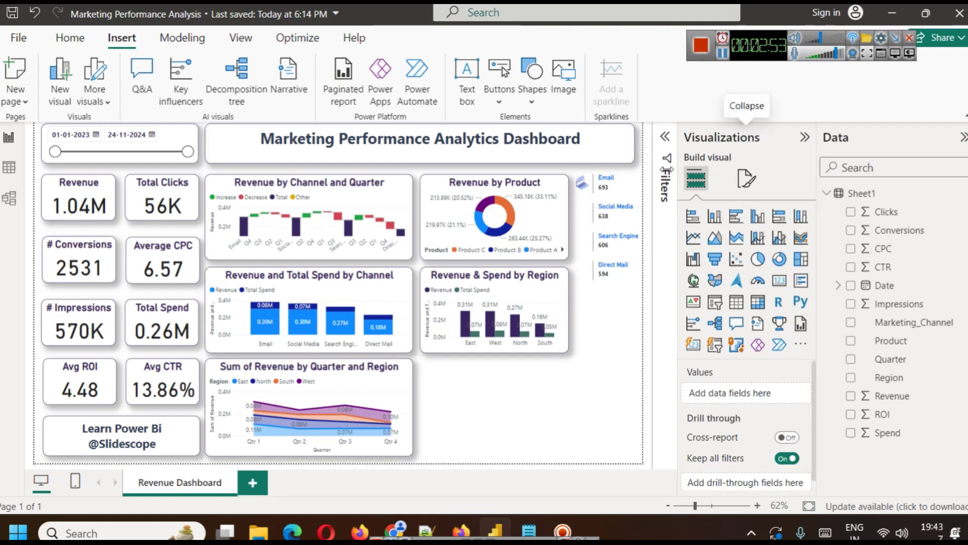
# Test how the channel entries of the multi-row card cross-filter the dashboard, starting with Email.
pyautogui.click(622, 178)
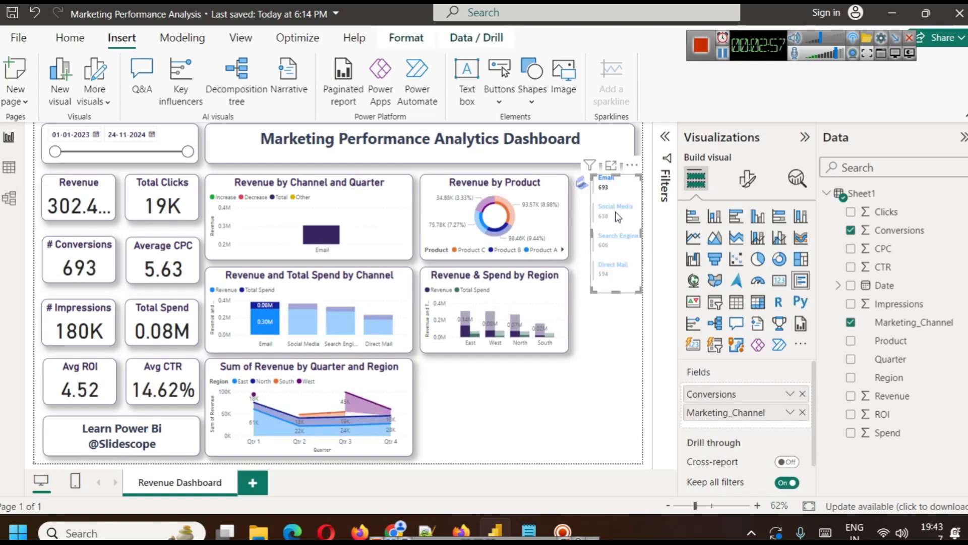
pyautogui.click(618, 237)
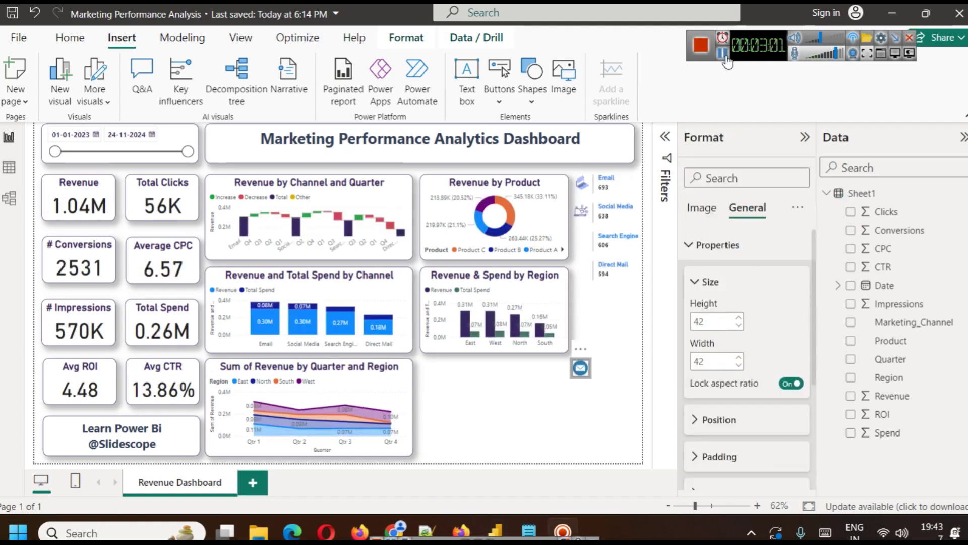
# Move the blue envelope icon beside the Direct Mail entry of the multi-row card.
pyautogui.click(587, 380)
pyautogui.click(582, 370)
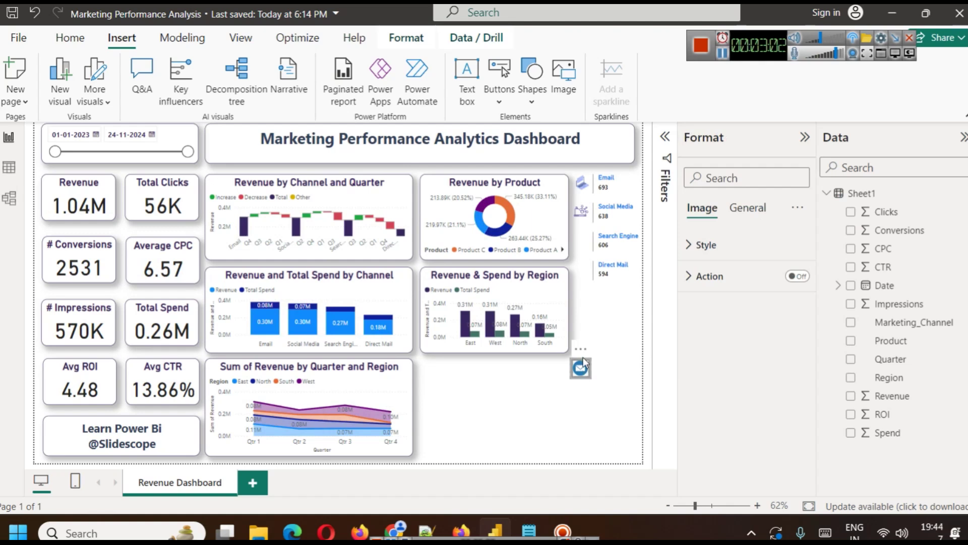
pyautogui.click(605, 386)
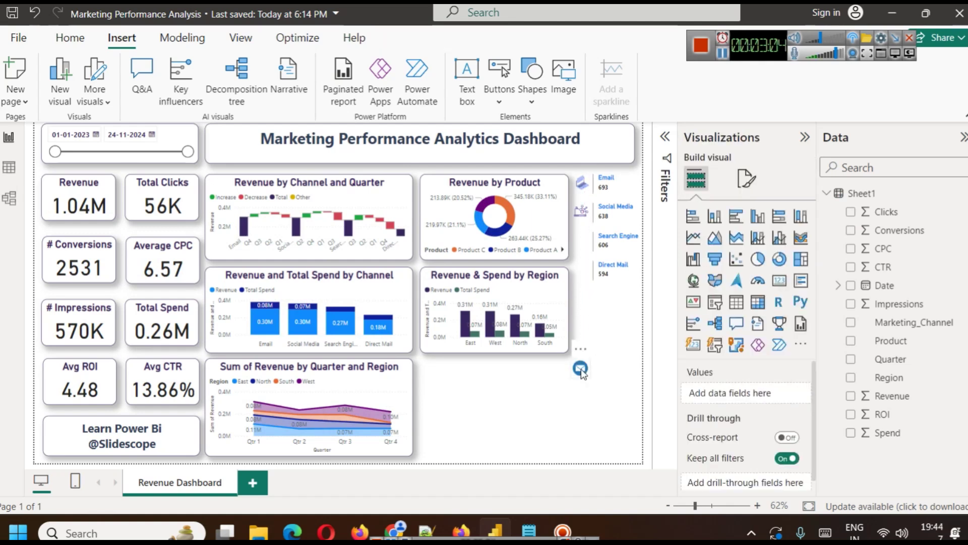
pyautogui.moveTo(581, 368); pyautogui.dragTo(582, 267)
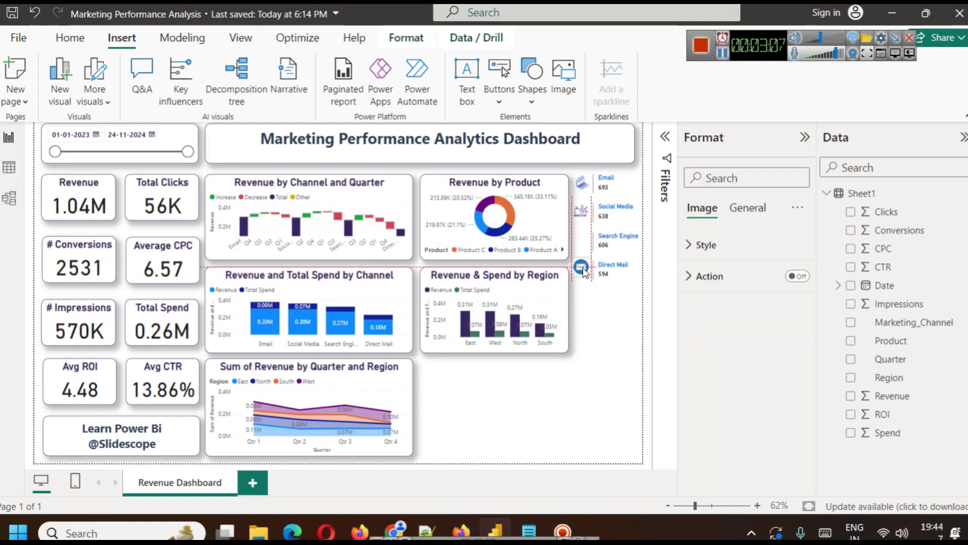
pyautogui.click(613, 318)
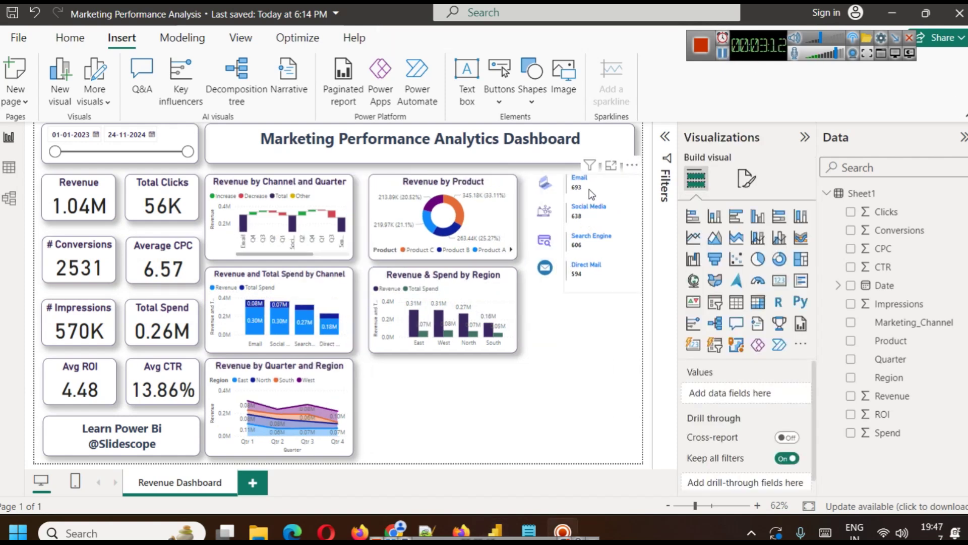
# Check the dashboard's cross-filtering for the Email and Direct Mail entries, and clear the selection.
pyautogui.click(589, 188)
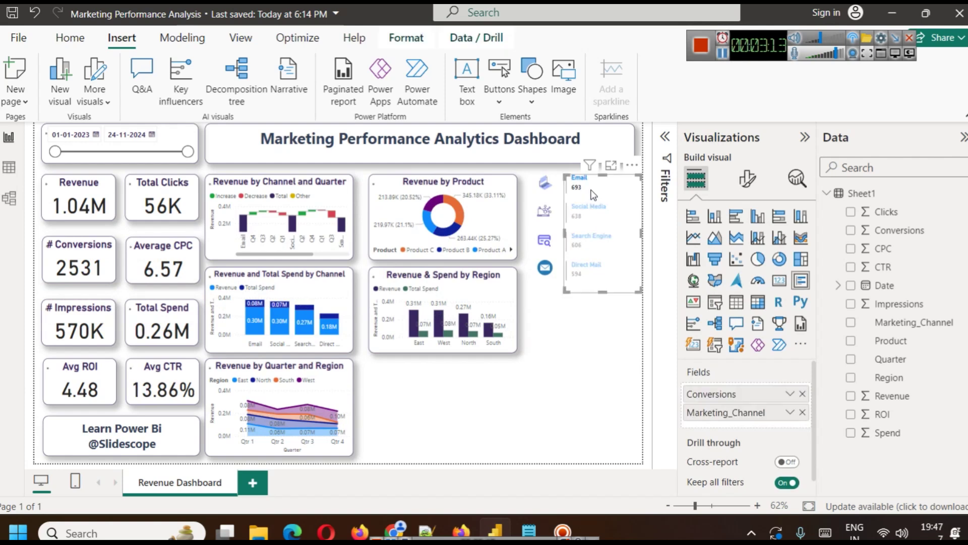
pyautogui.click(624, 268)
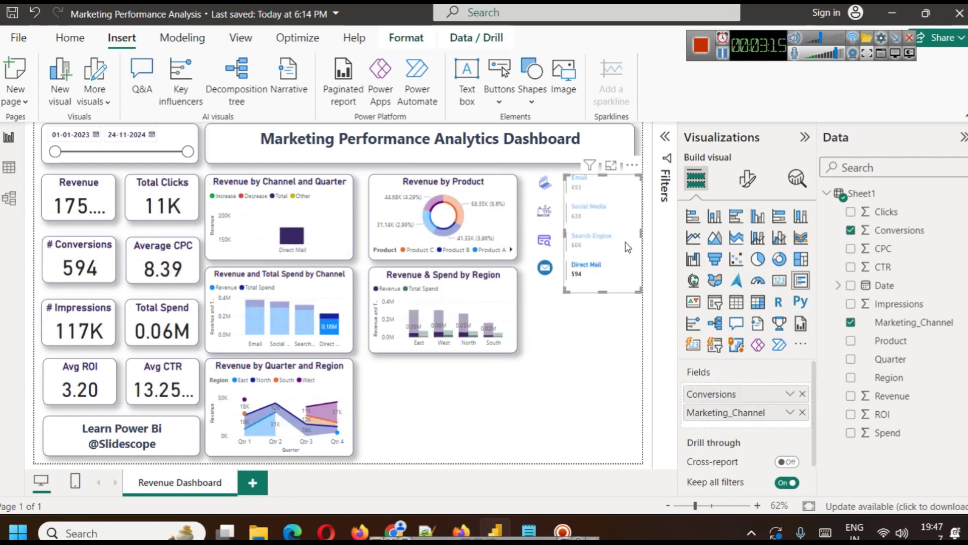
pyautogui.click(598, 269)
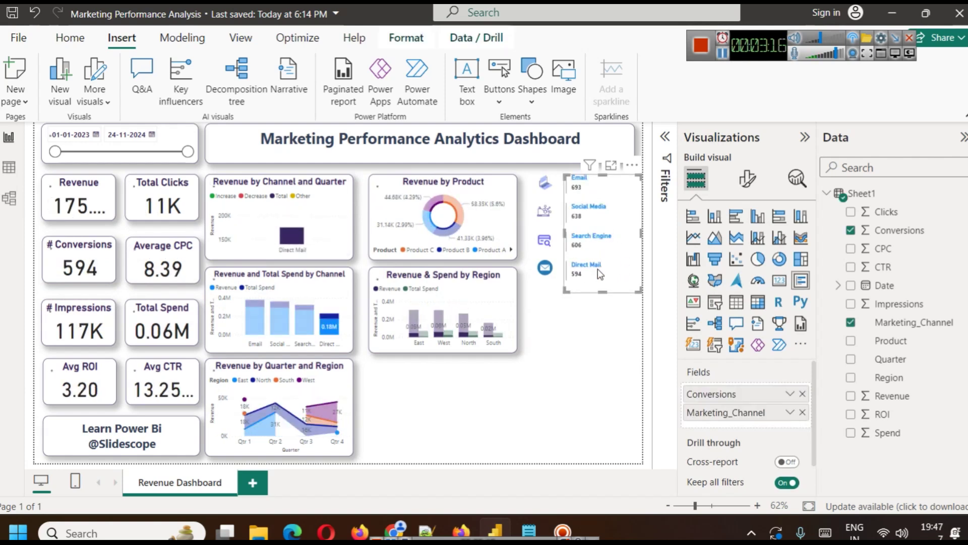
# Set the callout value font size of the multi-row card to 13.
pyautogui.click(748, 178)
pyautogui.click(729, 284)
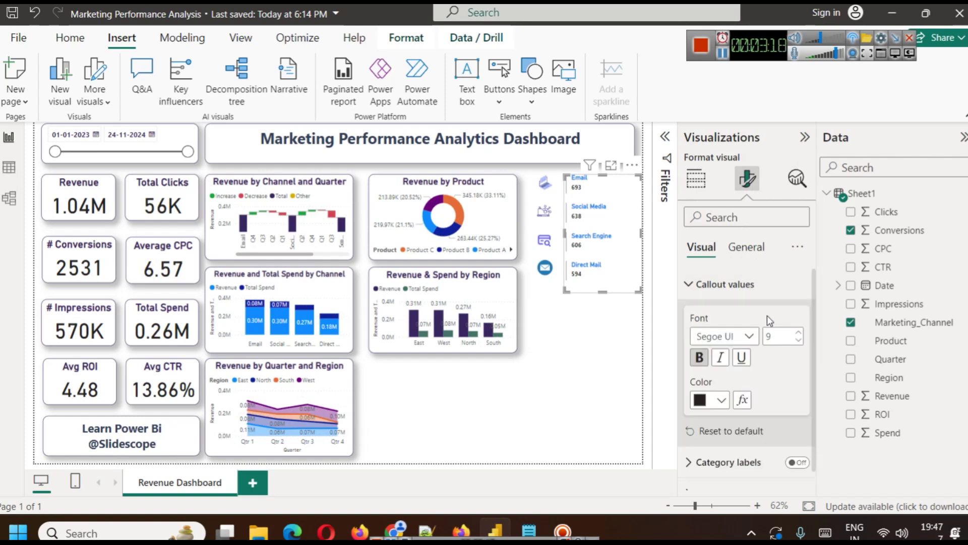
pyautogui.click(800, 334)
pyautogui.click(799, 334)
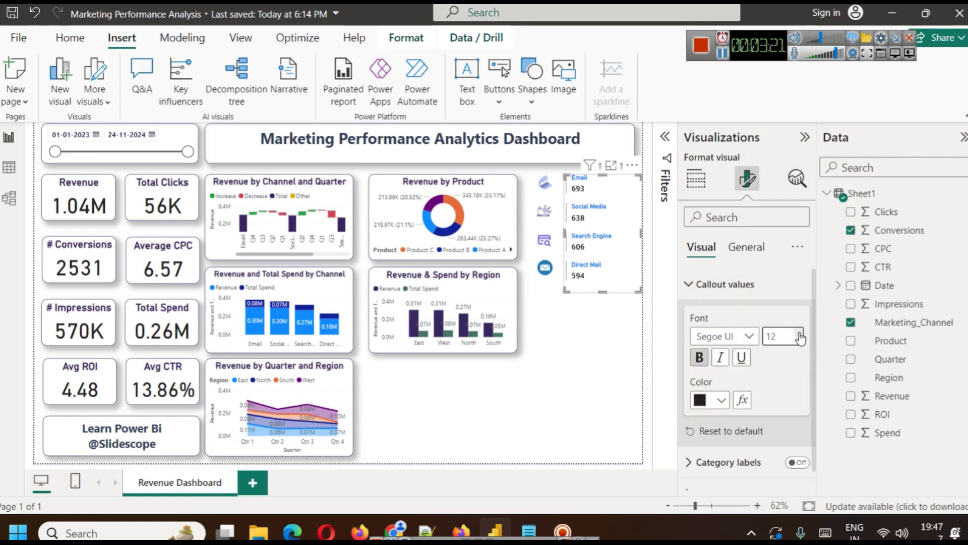
pyautogui.click(800, 333)
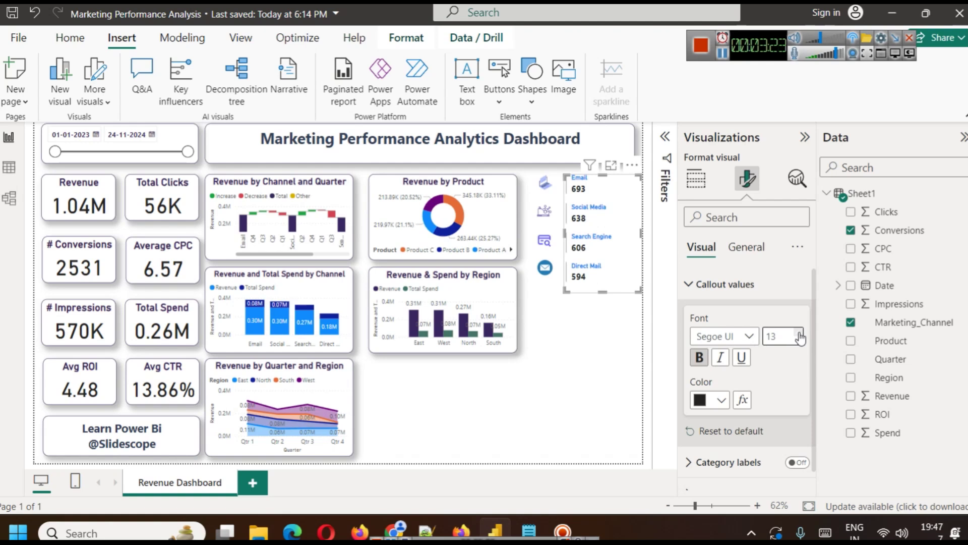
pyautogui.click(627, 334)
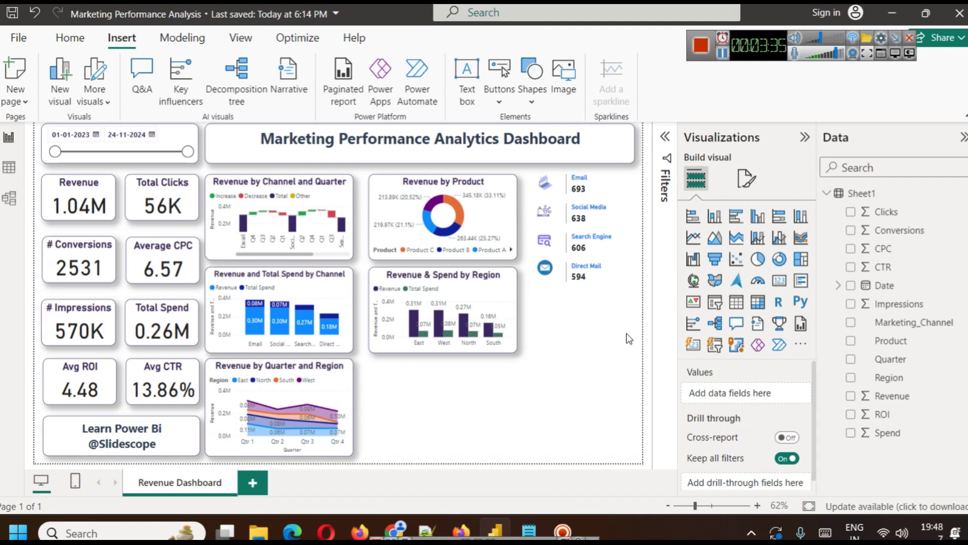
# Check the icon images beside the four channel entries of the multi-row card one by one, and clear the selection.
pyautogui.click(545, 269)
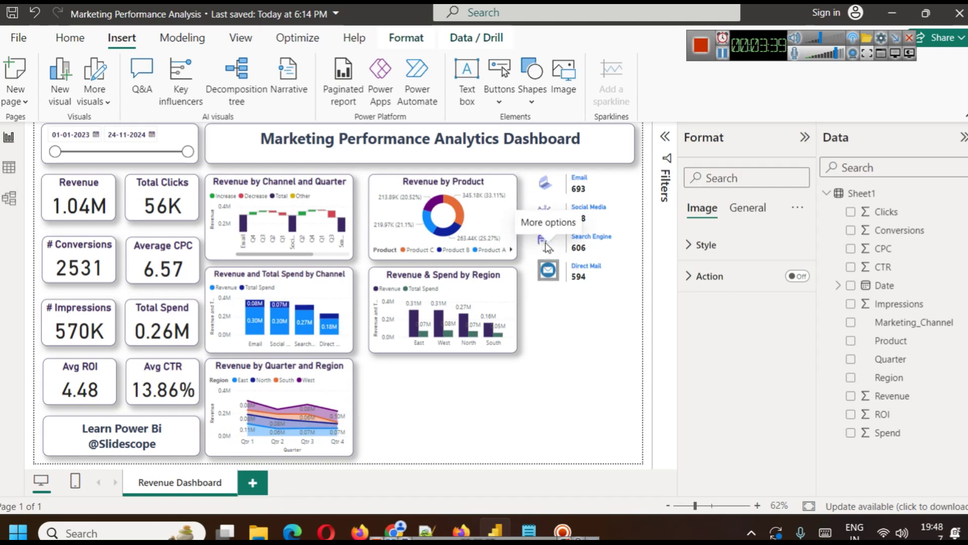
pyautogui.click(544, 247)
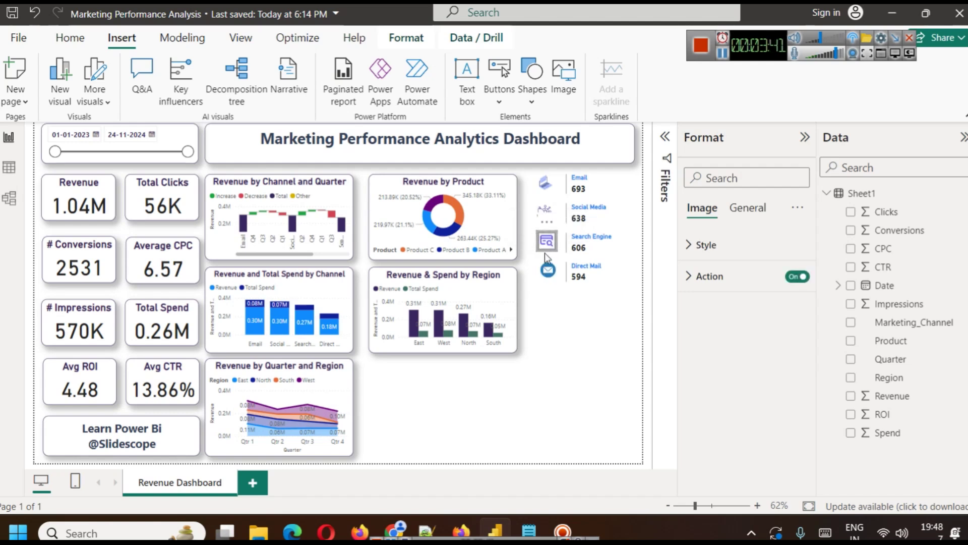
pyautogui.click(548, 213)
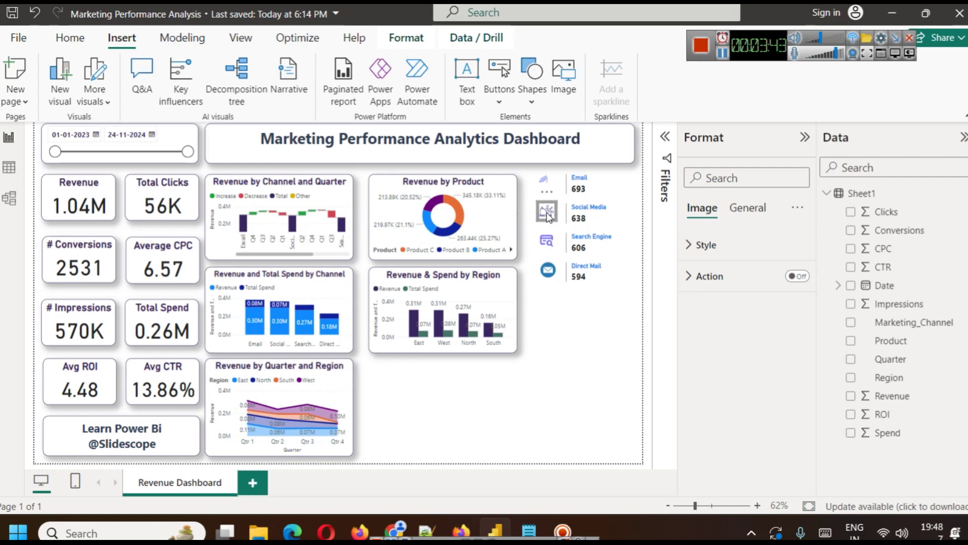
pyautogui.click(545, 189)
pyautogui.click(548, 180)
pyautogui.click(572, 362)
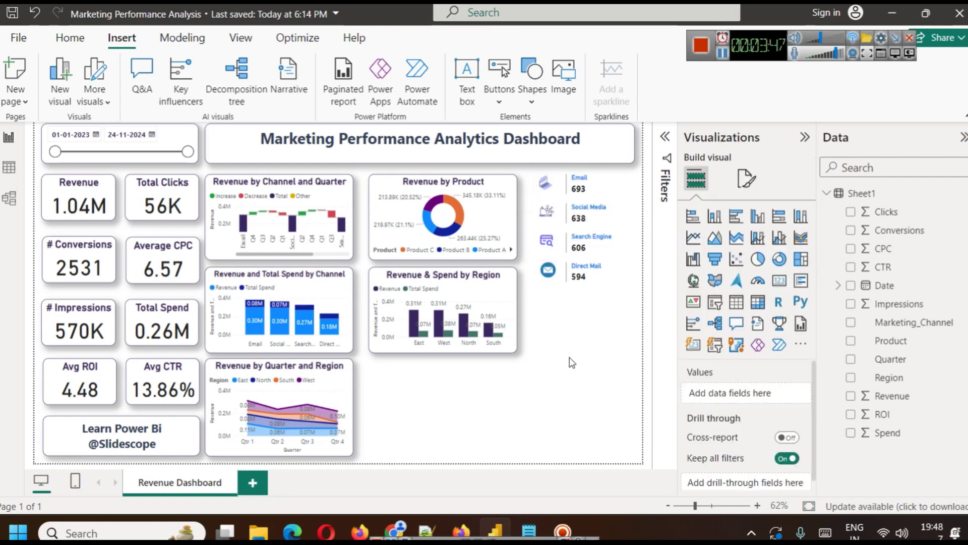
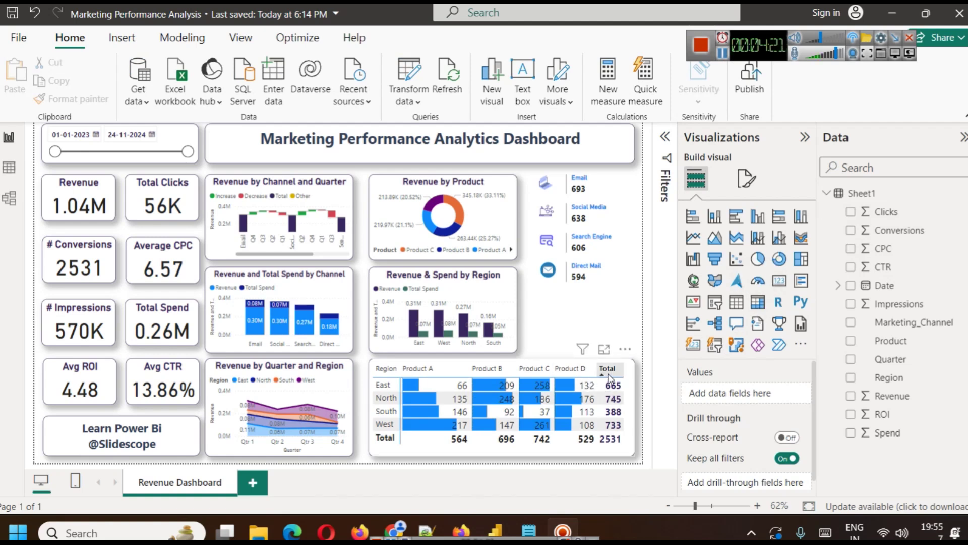
# Select the region-by-product conversions matrix and review its row, column and value fields.
pyautogui.click(620, 448)
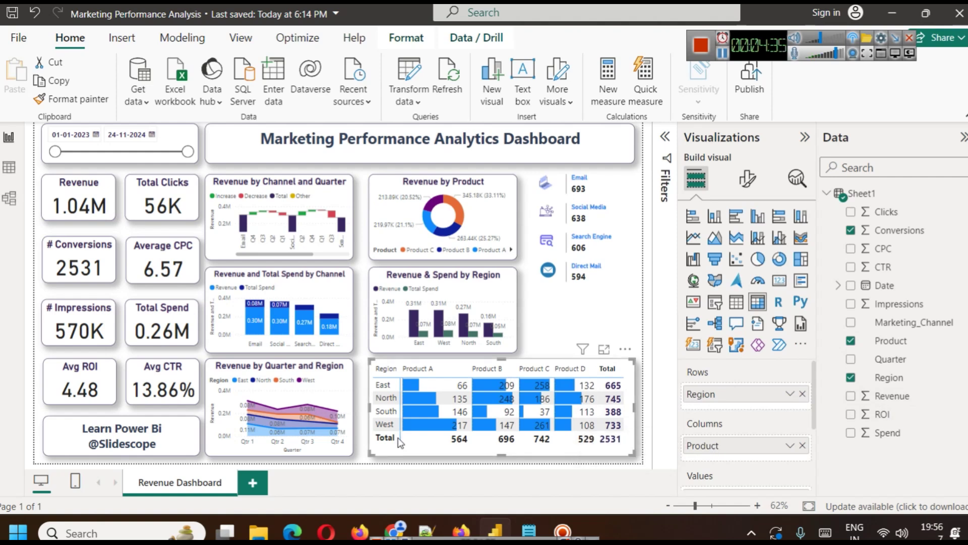
pyautogui.click(405, 371)
pyautogui.click(403, 371)
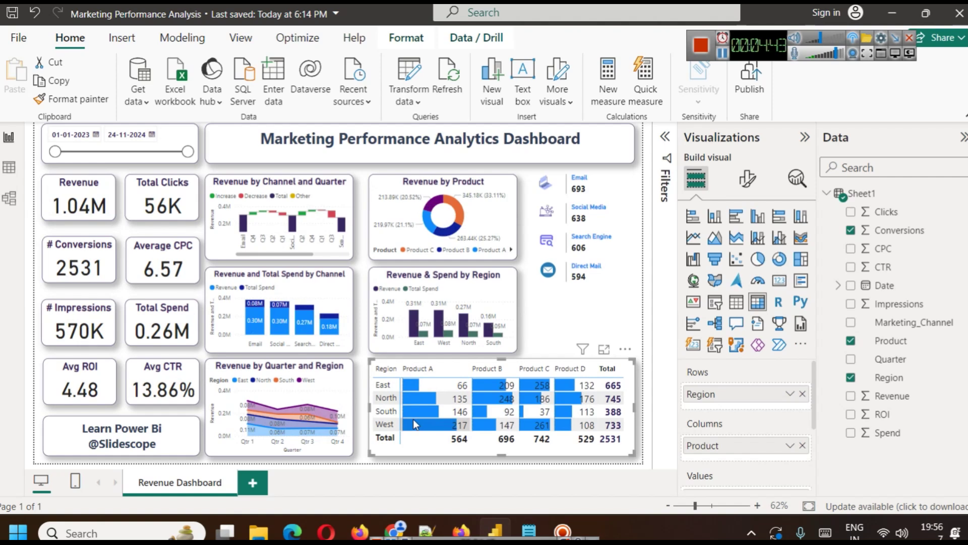
pyautogui.moveTo(813, 382); pyautogui.dragTo(815, 412)
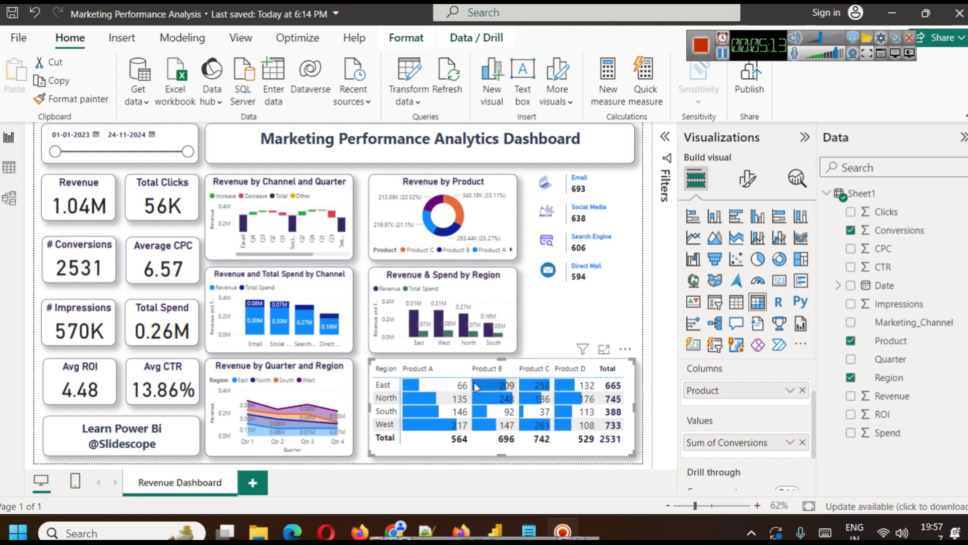
# Set the matrix values' font size to 15 and their text color to dark purple.
pyautogui.click(748, 178)
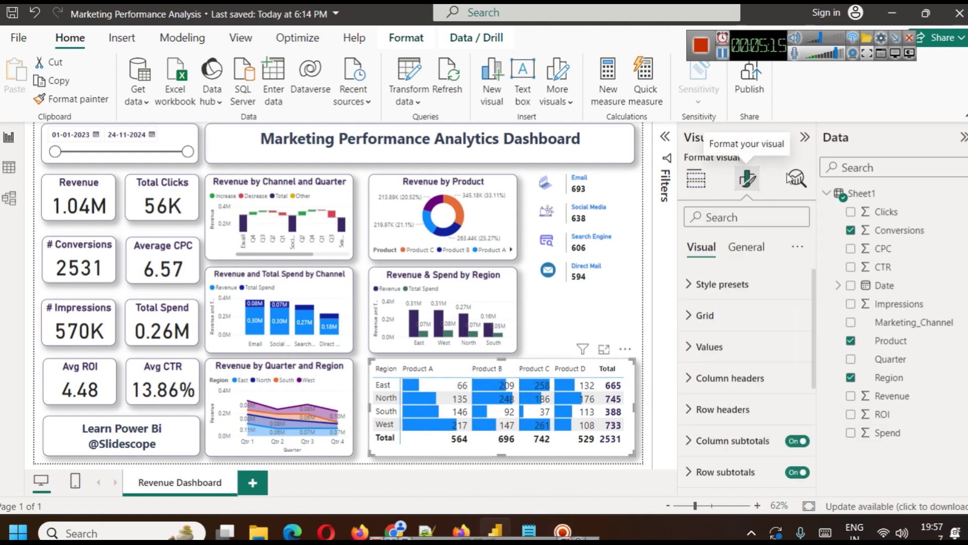
pyautogui.click(737, 285)
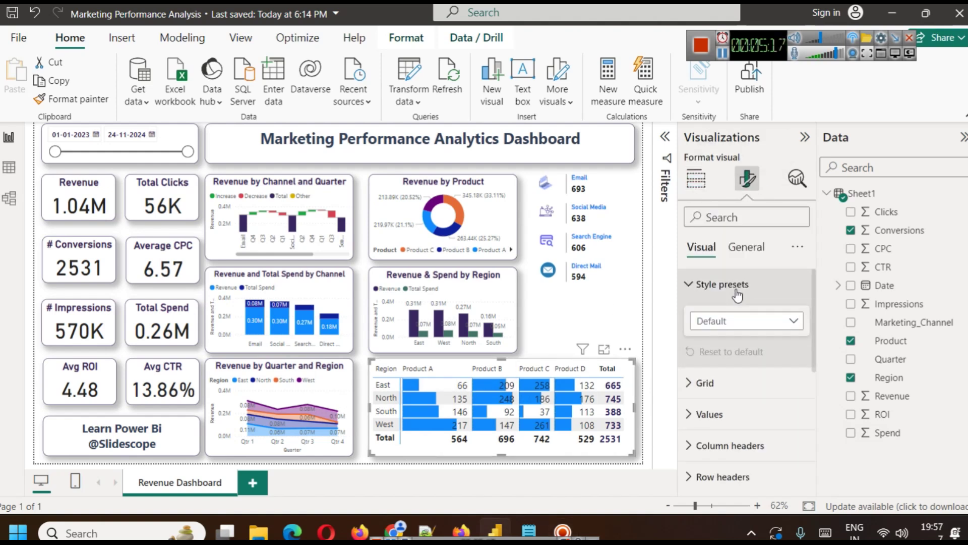
pyautogui.scroll(-2, 747, 354)
pyautogui.click(736, 306)
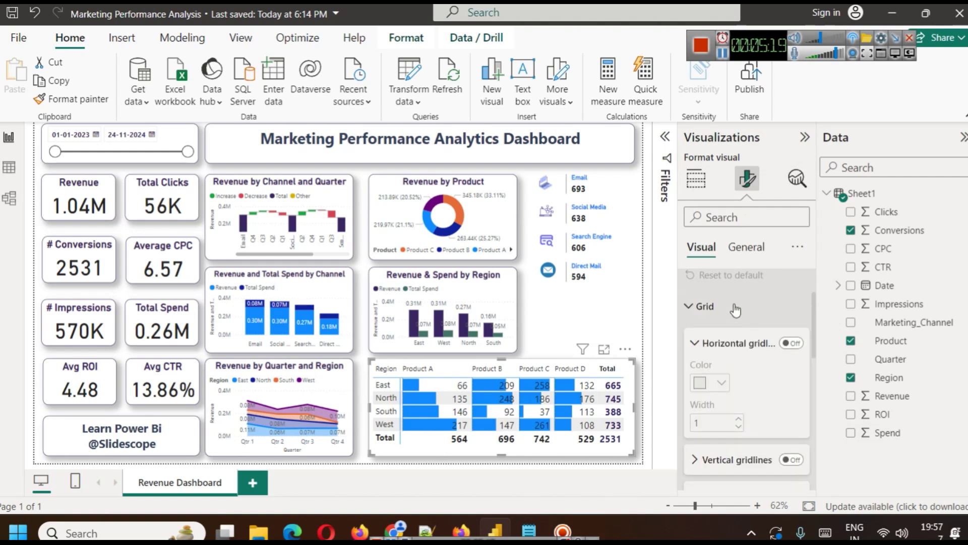
pyautogui.scroll(-4, 737, 343)
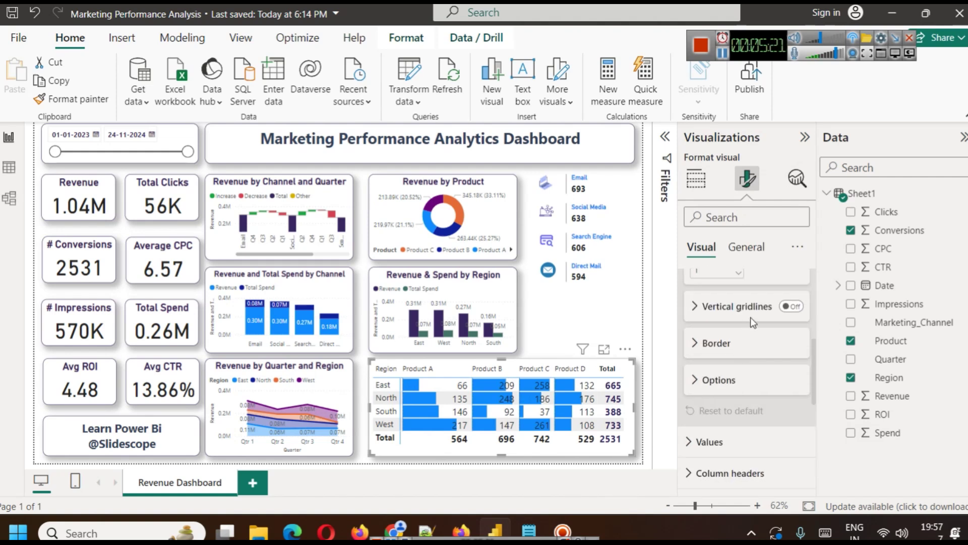
pyautogui.scroll(-2, 751, 322)
pyautogui.click(716, 364)
pyautogui.scroll(-1, 787, 359)
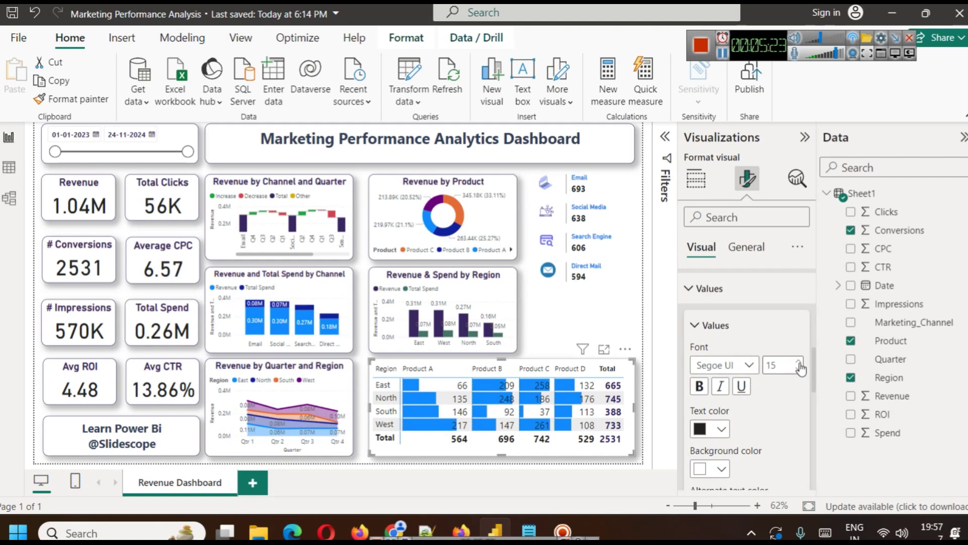
pyautogui.click(798, 369)
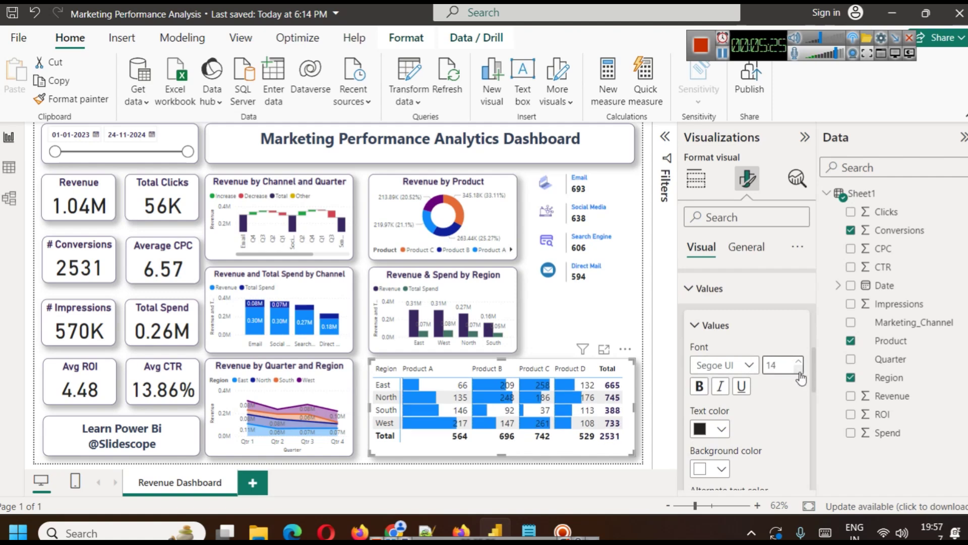
pyautogui.click(799, 362)
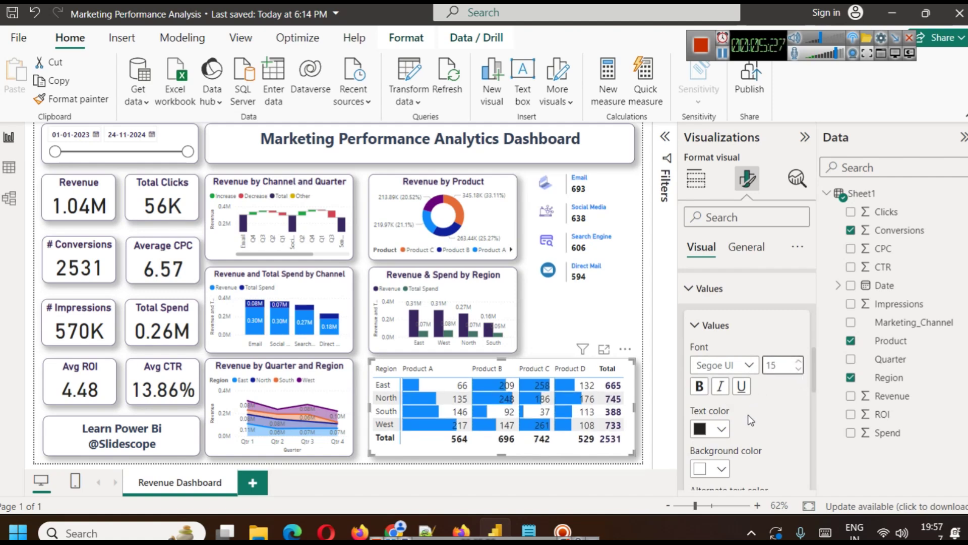
pyautogui.scroll(-3, 768, 430)
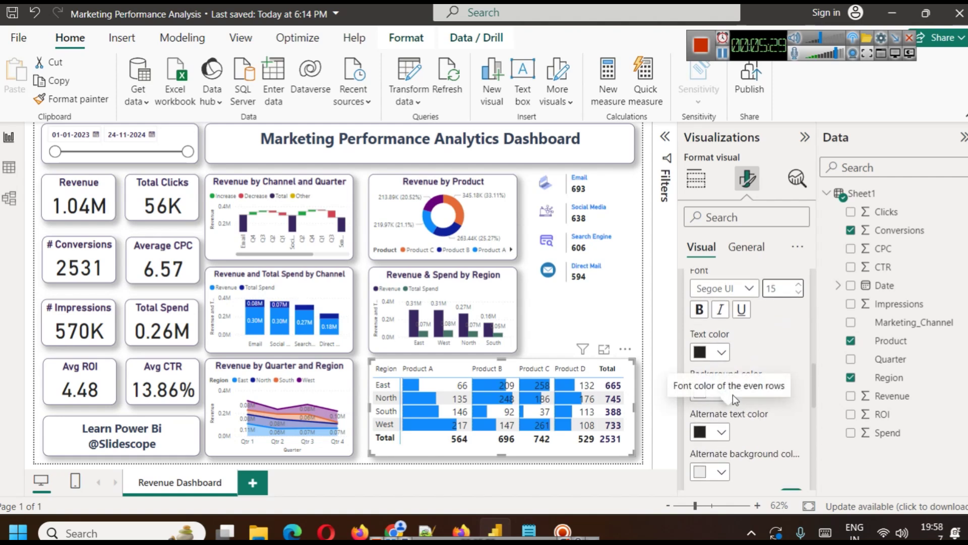
pyautogui.click(722, 352)
pyautogui.click(712, 286)
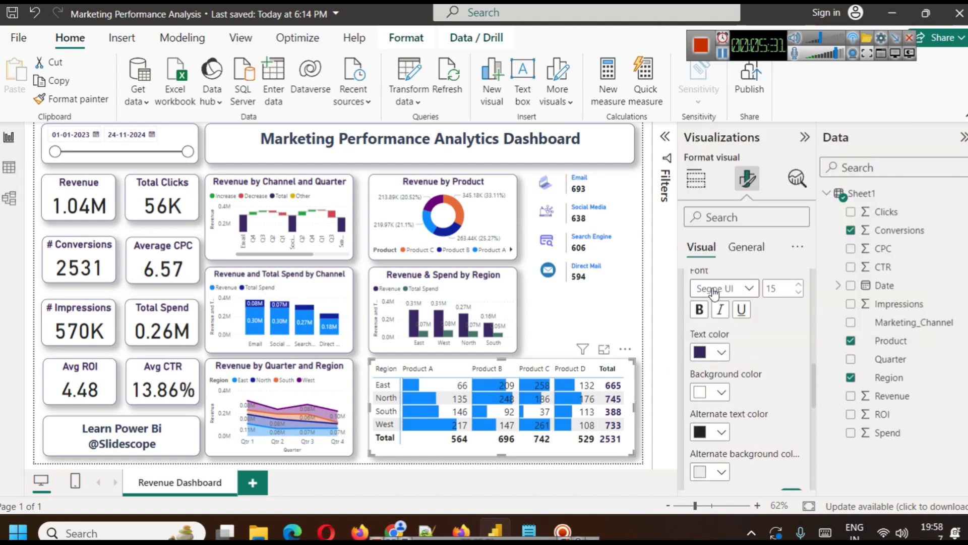
# Test the matrix's row and column subtotals by switching each off and back on.
pyautogui.scroll(-3, 741, 364)
pyautogui.scroll(-2, 746, 388)
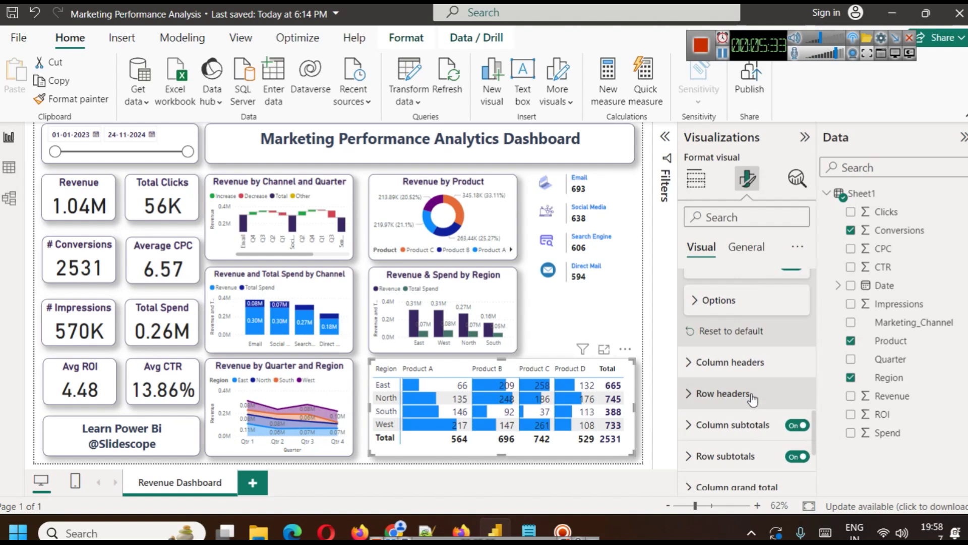
pyautogui.click(740, 379)
pyautogui.scroll(-6, 764, 403)
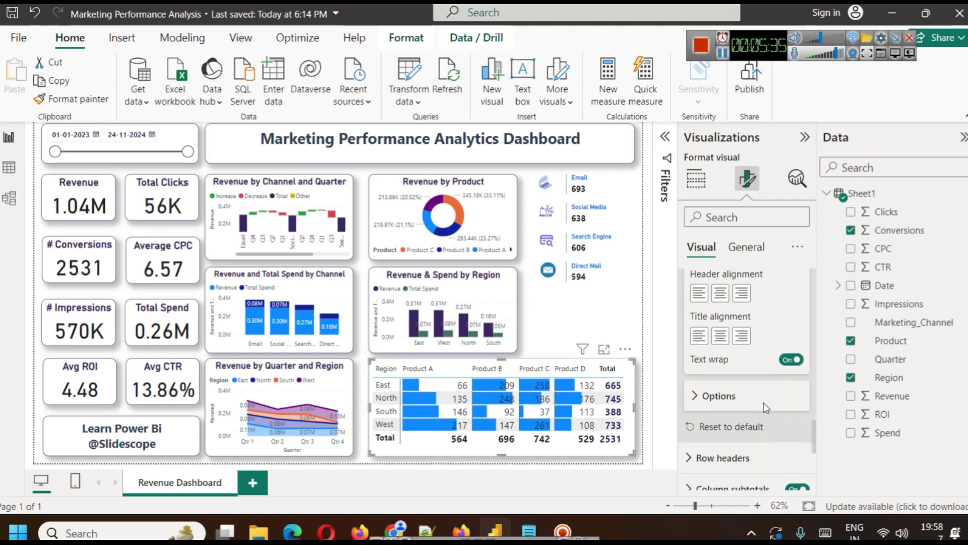
pyautogui.scroll(-5, 754, 409)
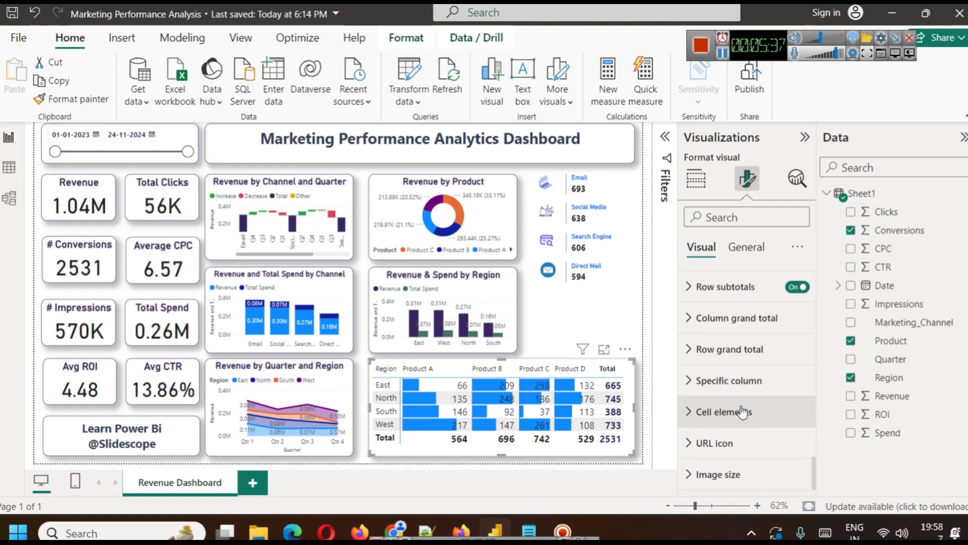
pyautogui.scroll(3, 746, 411)
pyautogui.click(696, 364)
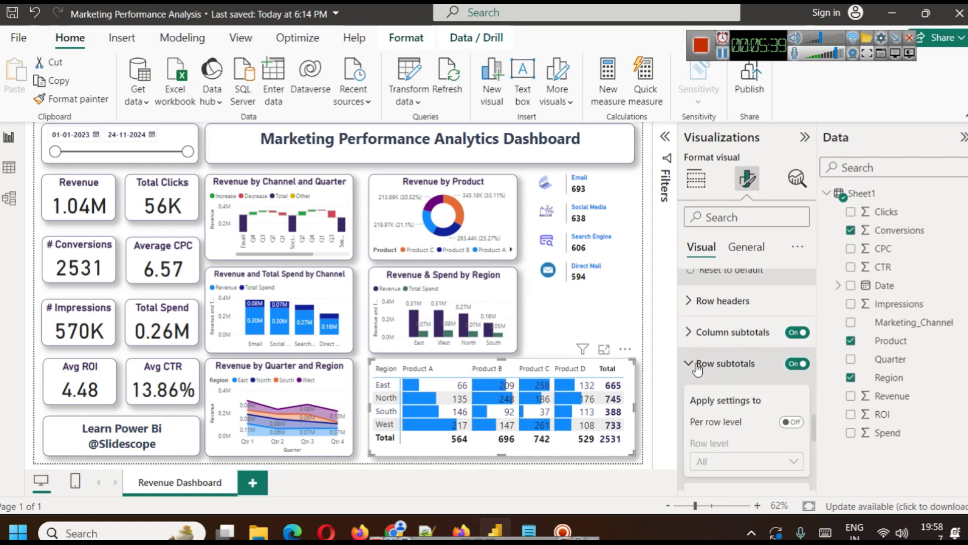
pyautogui.click(798, 364)
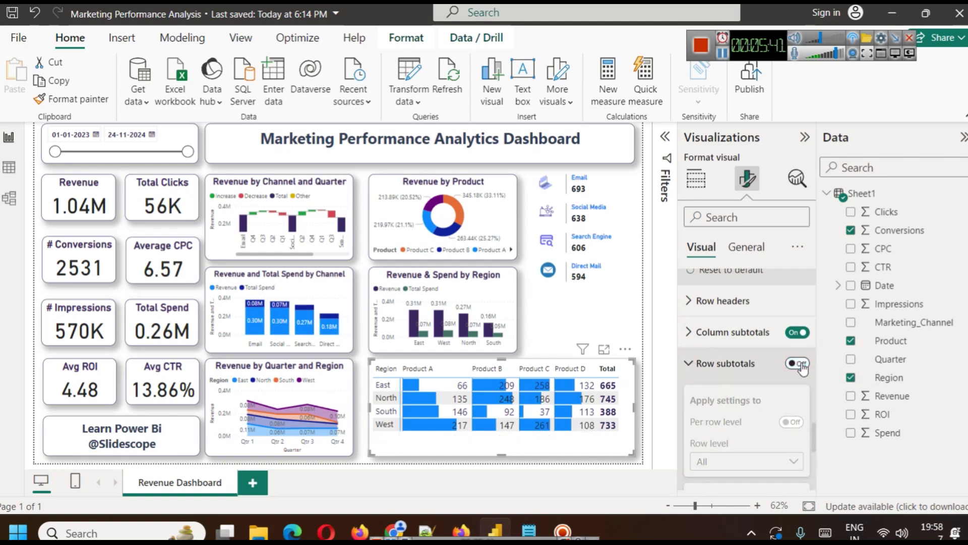
pyautogui.click(801, 365)
pyautogui.click(797, 332)
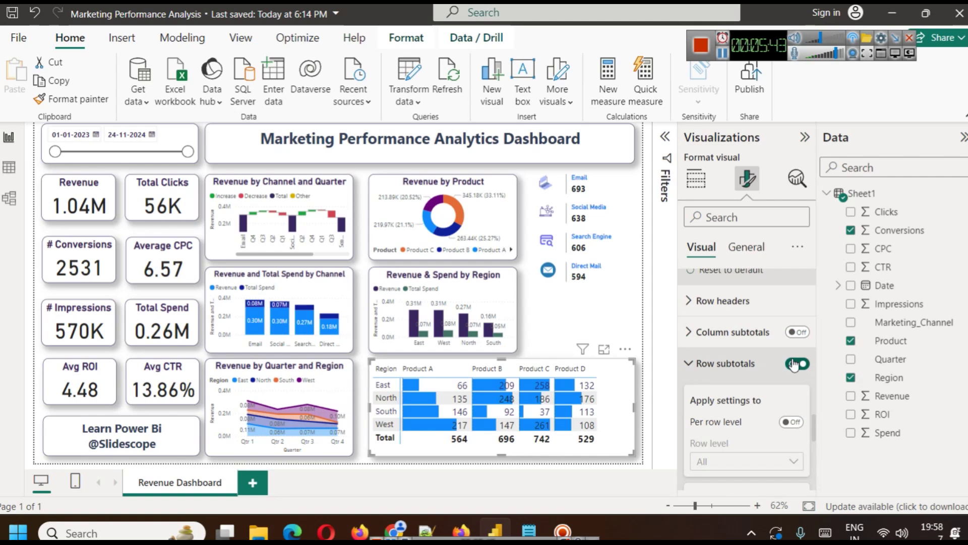
pyautogui.click(794, 365)
pyautogui.click(801, 366)
pyautogui.click(806, 336)
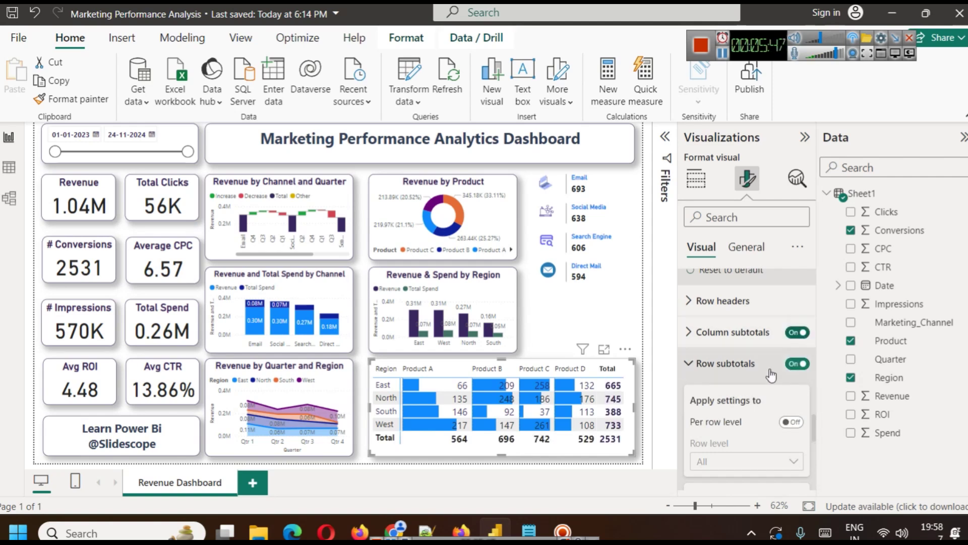
# Review the matrix's row subtotal and specific column formatting options.
pyautogui.scroll(-3, 770, 375)
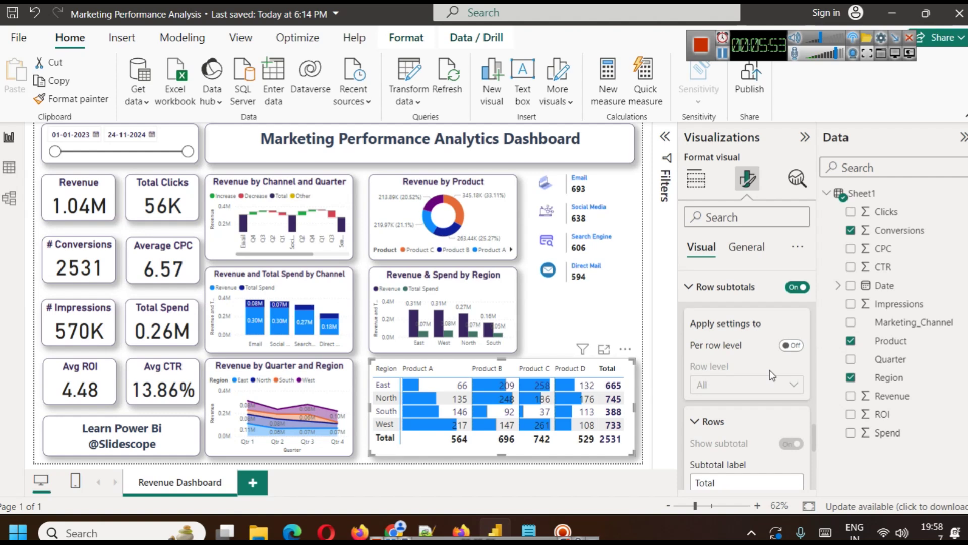
pyautogui.scroll(-3, 770, 398)
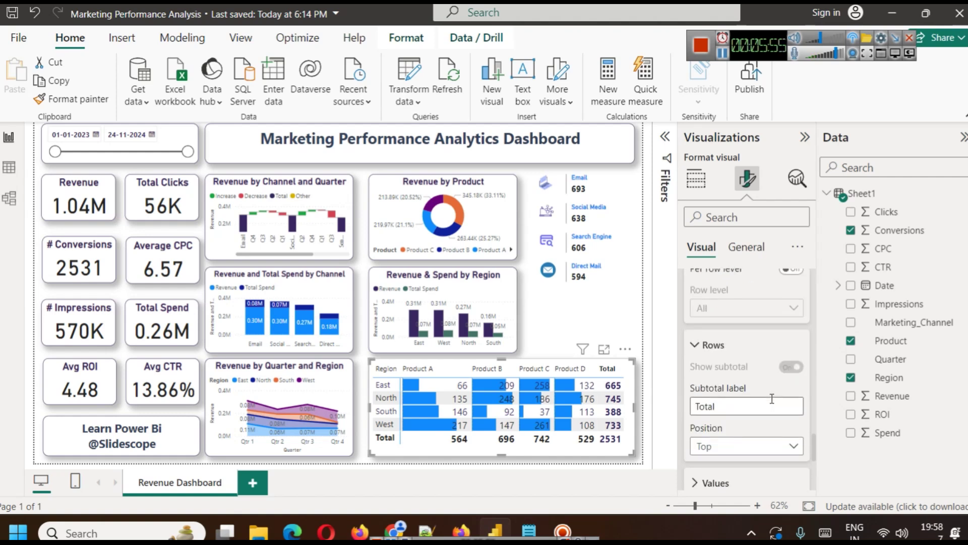
pyautogui.scroll(-8, 771, 398)
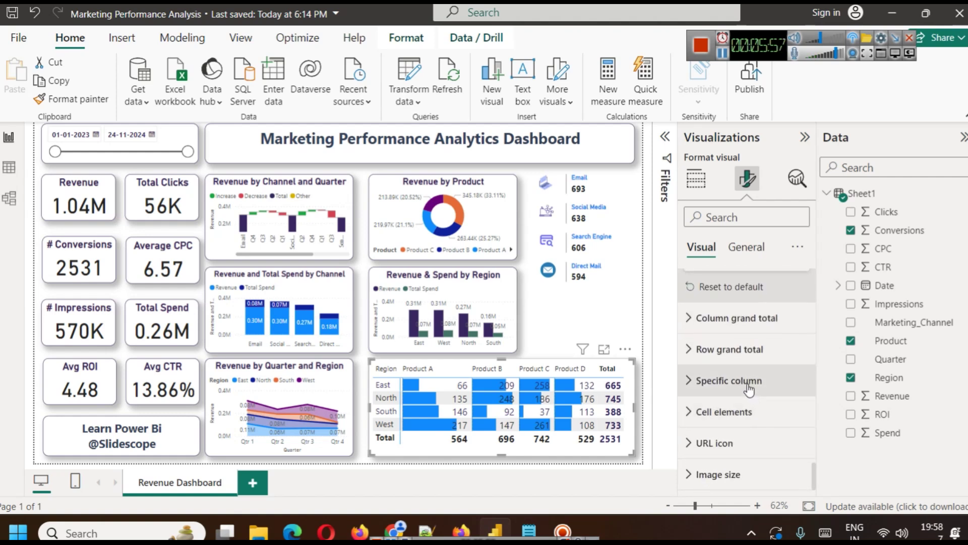
pyautogui.click(723, 386)
pyautogui.scroll(-5, 776, 408)
pyautogui.scroll(-5, 757, 411)
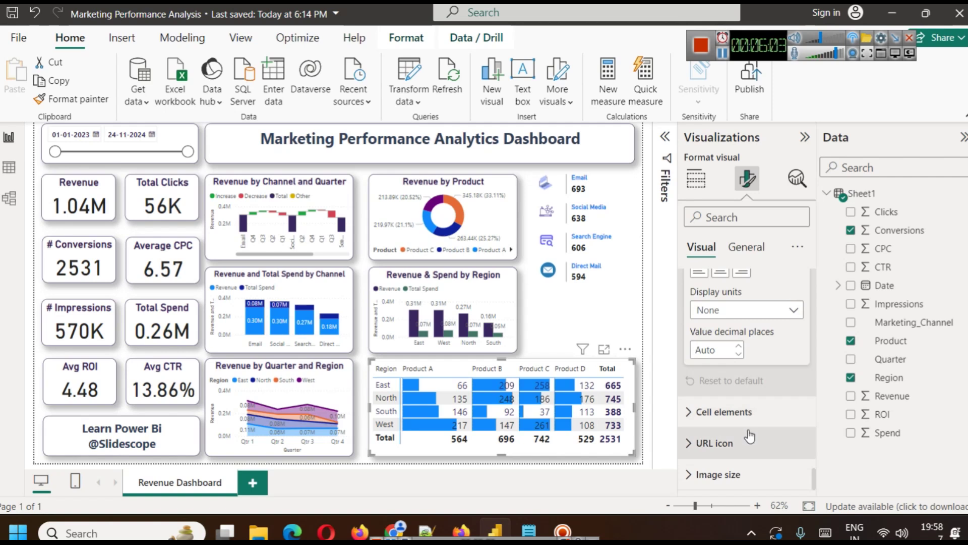
pyautogui.scroll(5, 750, 435)
pyautogui.scroll(3, 751, 435)
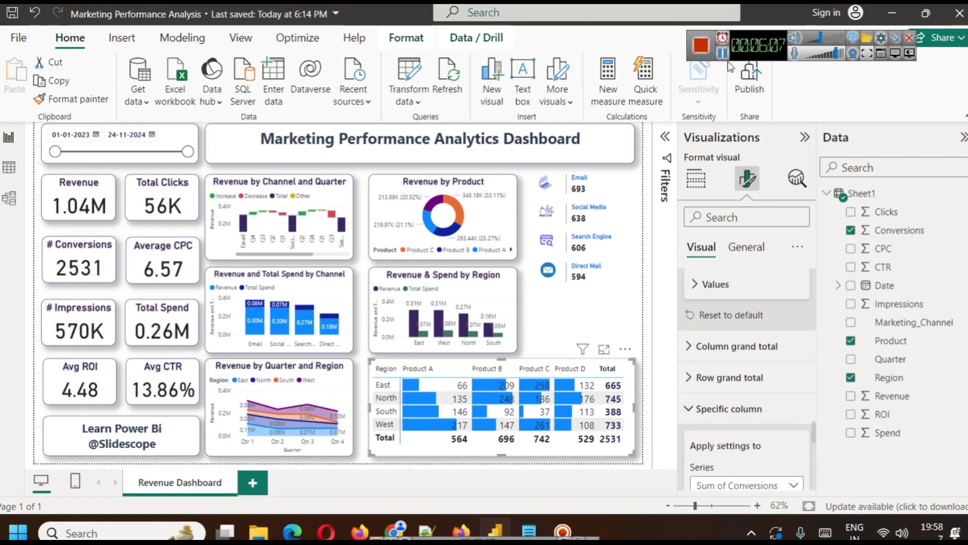
# Try a dark purple positive bar color for the Sum of Conversions data bars in the region-by-product matrix.
pyautogui.scroll(-5, 727, 327)
pyautogui.scroll(4, 727, 326)
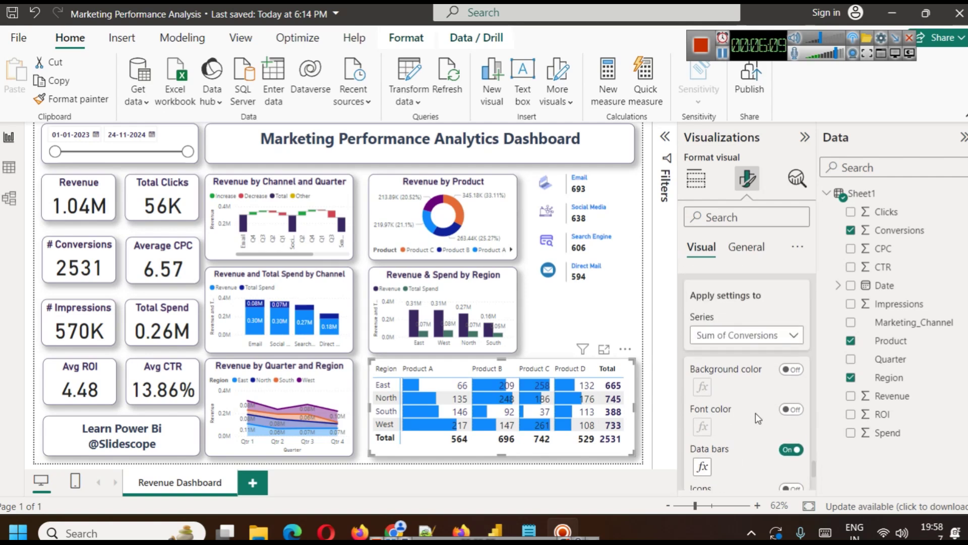
pyautogui.scroll(-2, 743, 395)
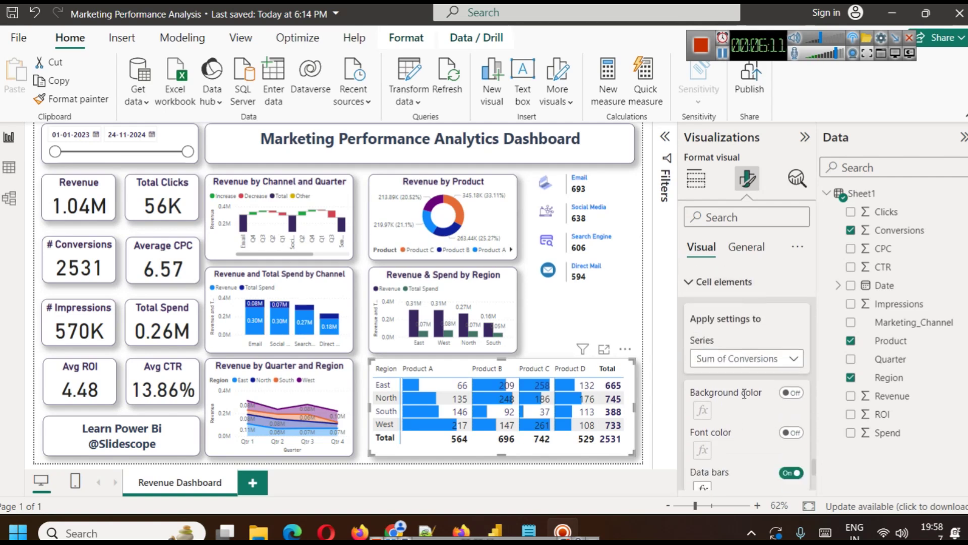
pyautogui.click(748, 335)
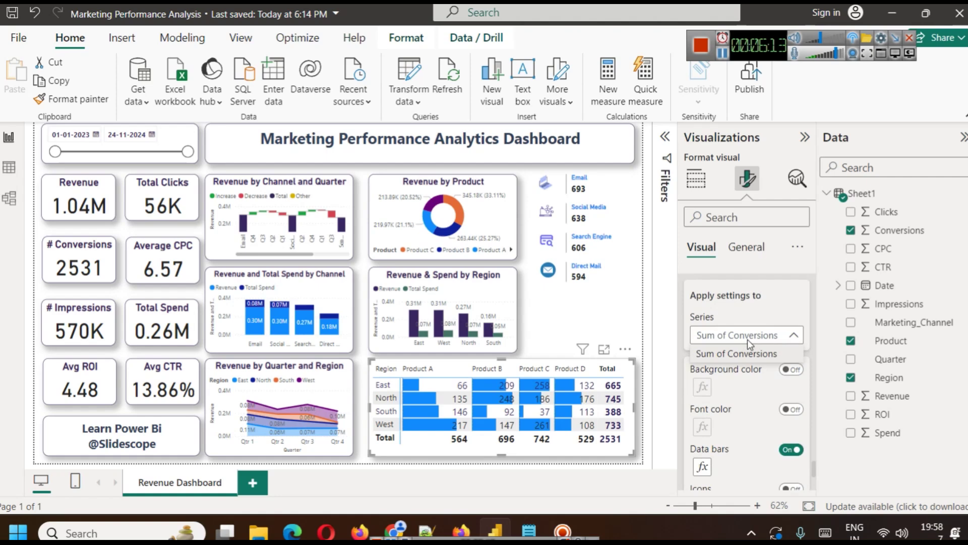
pyautogui.click(699, 351)
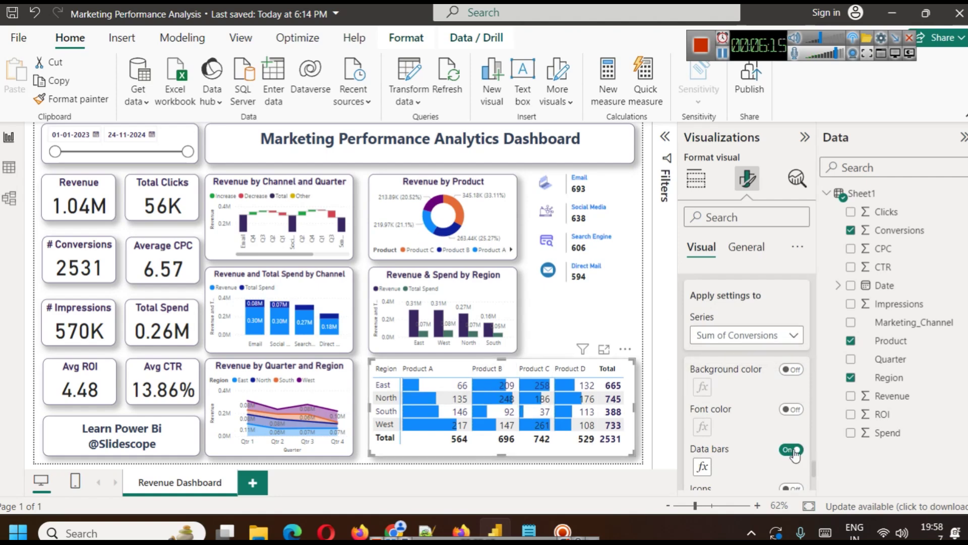
pyautogui.scroll(-2, 770, 429)
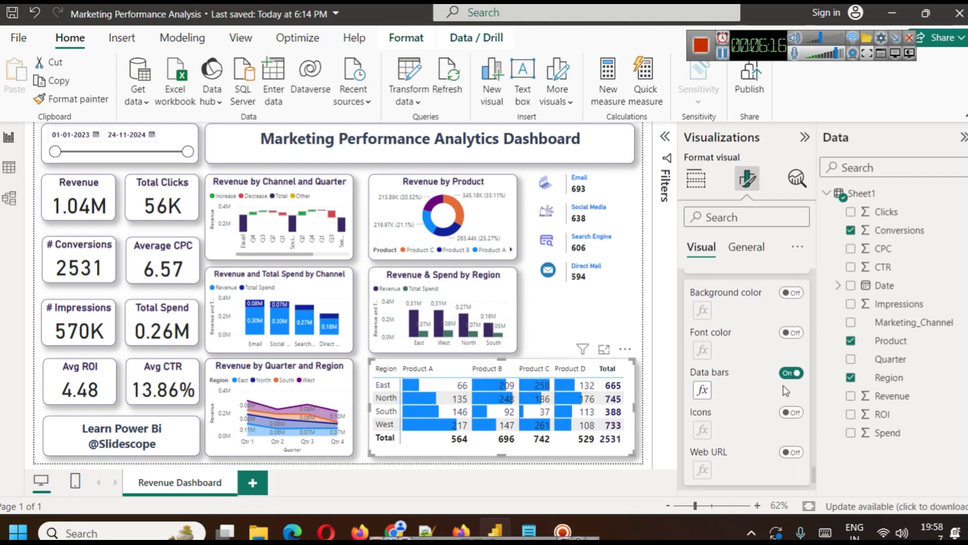
pyautogui.click(702, 390)
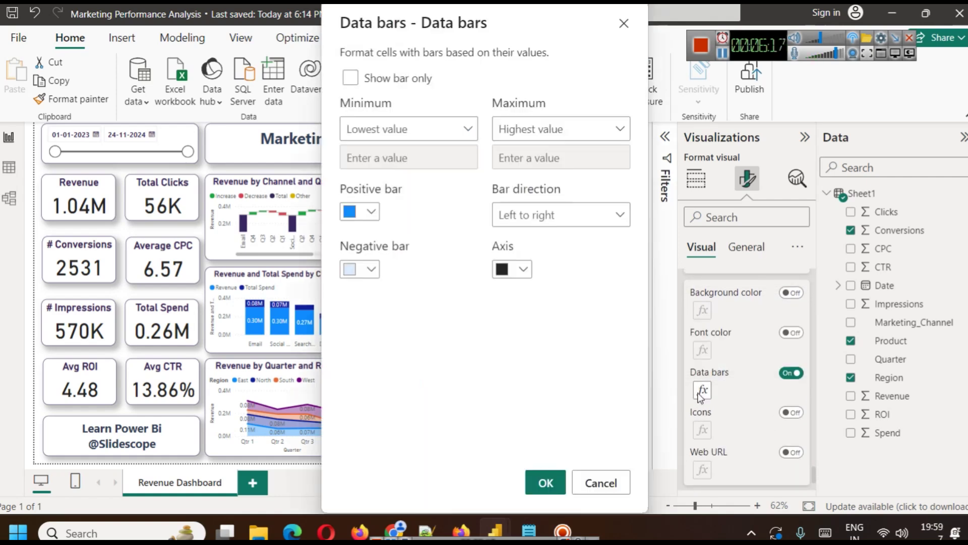
pyautogui.click(371, 212)
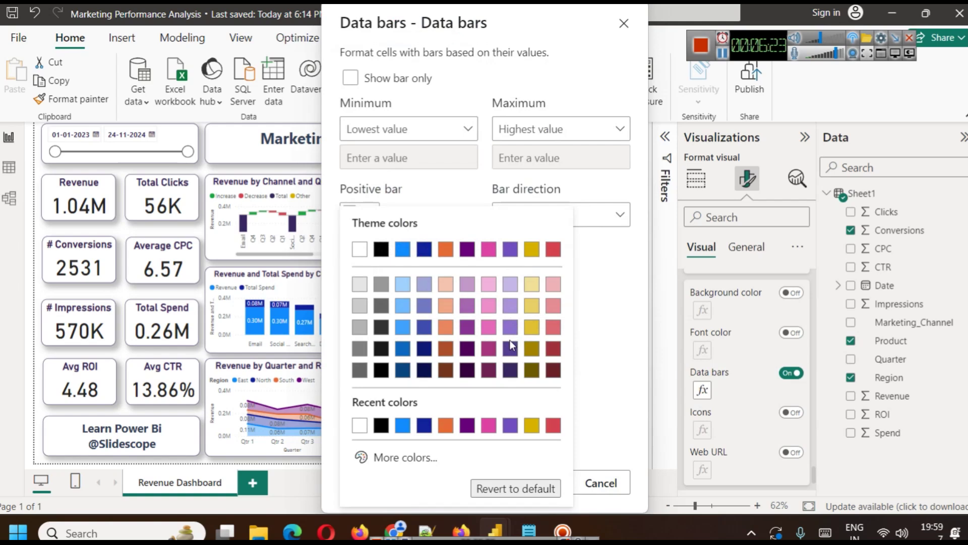
pyautogui.click(515, 359)
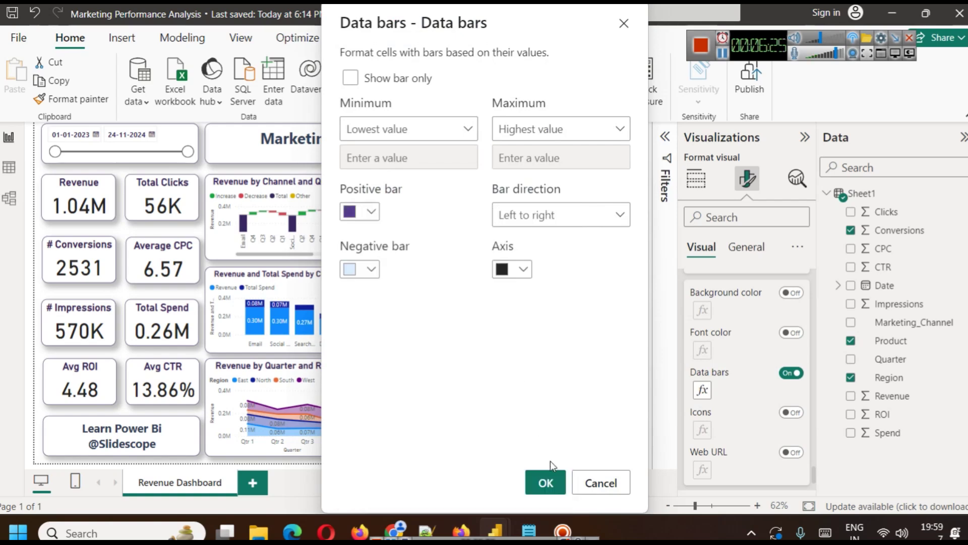
pyautogui.click(549, 482)
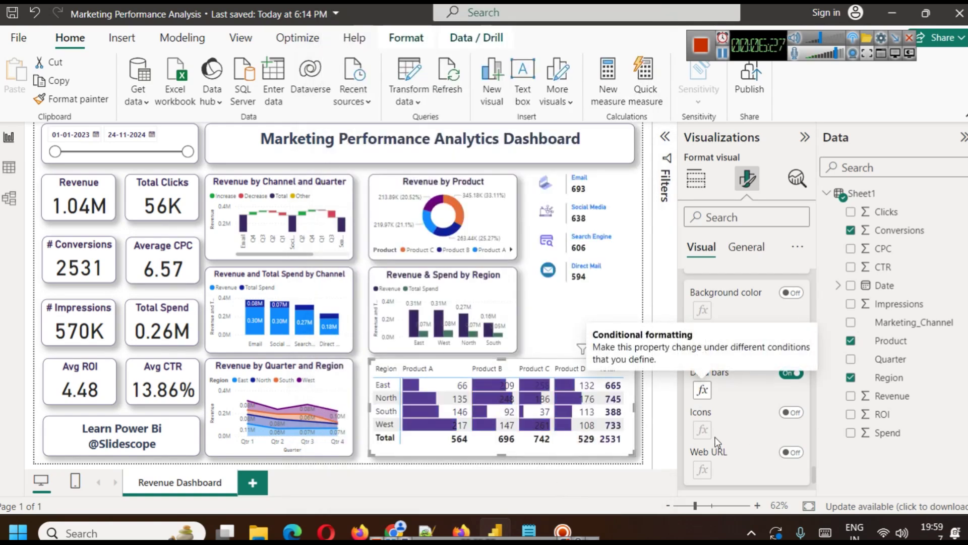
# Set the matrix data bars' positive bar color to a lighter shade of the theme blue.
pyautogui.click(702, 390)
pyautogui.click(375, 214)
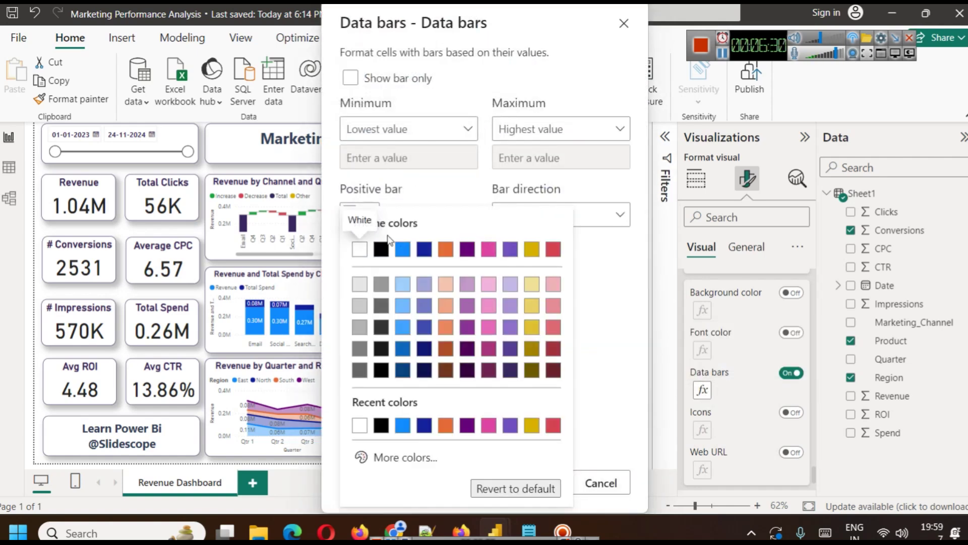
pyautogui.click(403, 327)
pyautogui.click(545, 482)
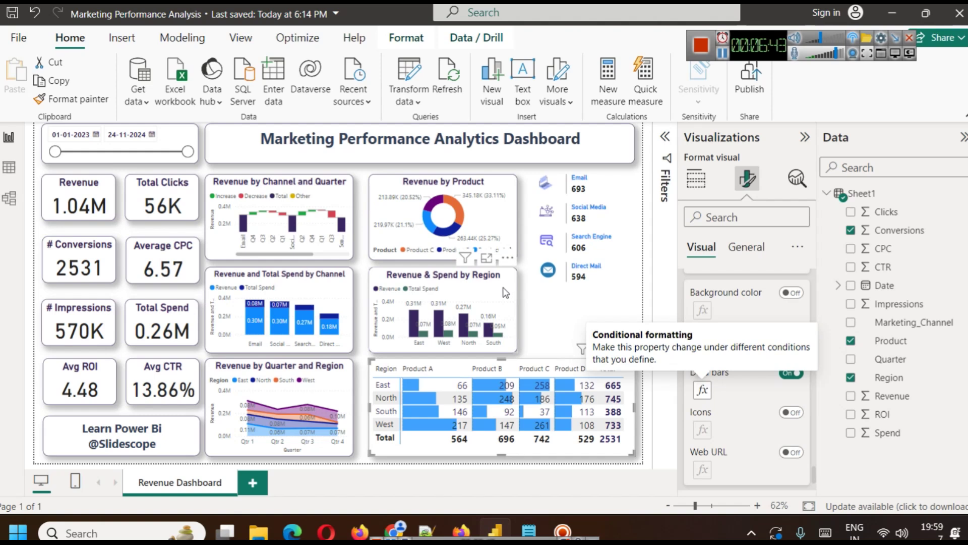
# Add a slicer on the Product field and fit it into the gap between the multi-row card and the matrix.
pyautogui.click(535, 311)
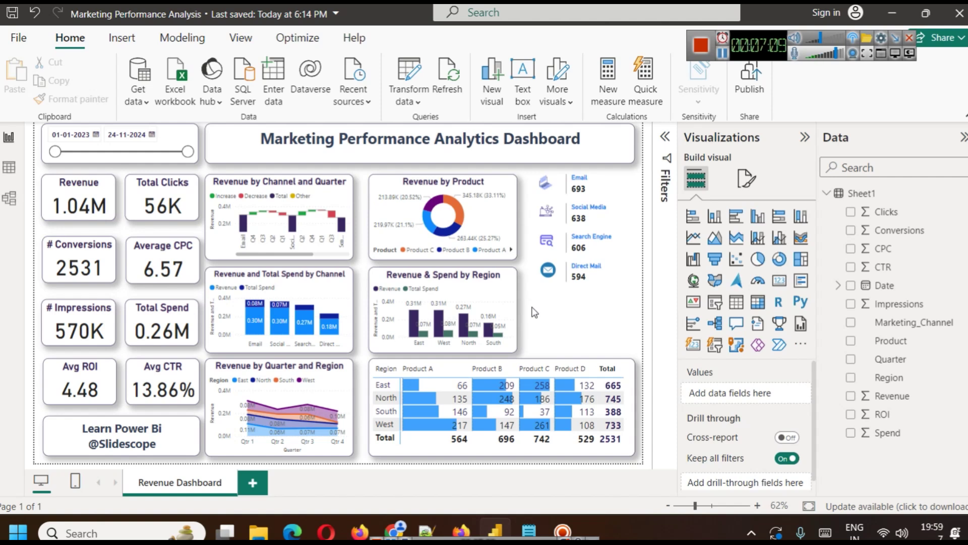
pyautogui.click(596, 335)
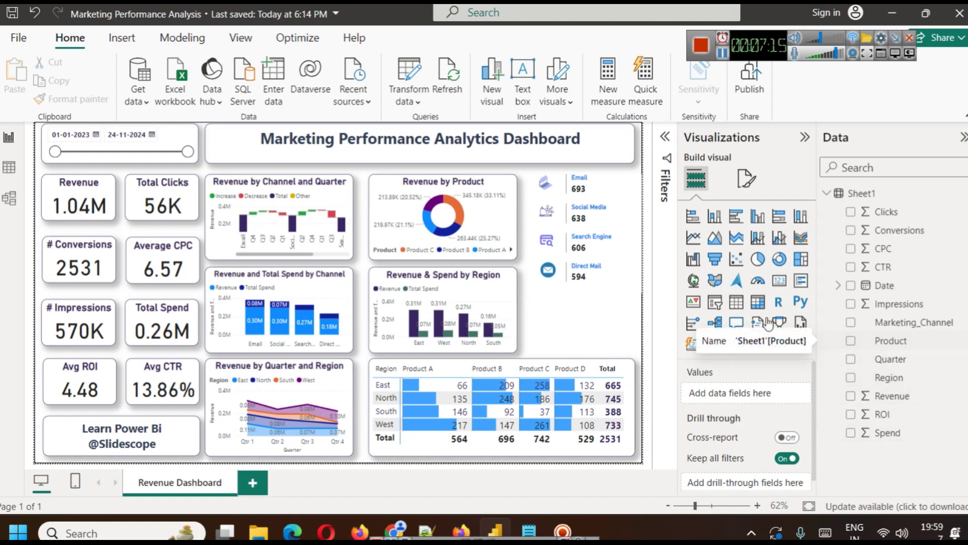
pyautogui.click(714, 301)
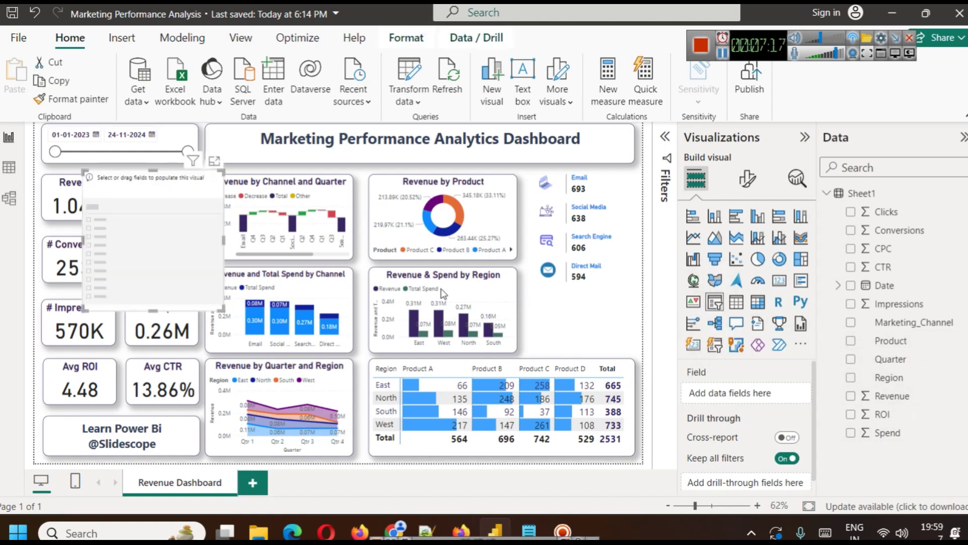
pyautogui.moveTo(154, 227); pyautogui.dragTo(564, 322)
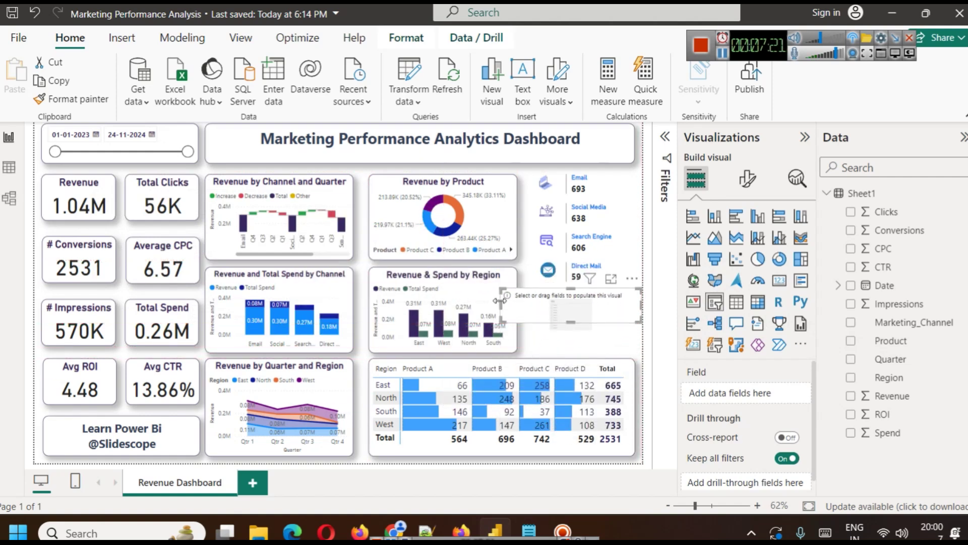
pyautogui.click(499, 302)
pyautogui.click(554, 313)
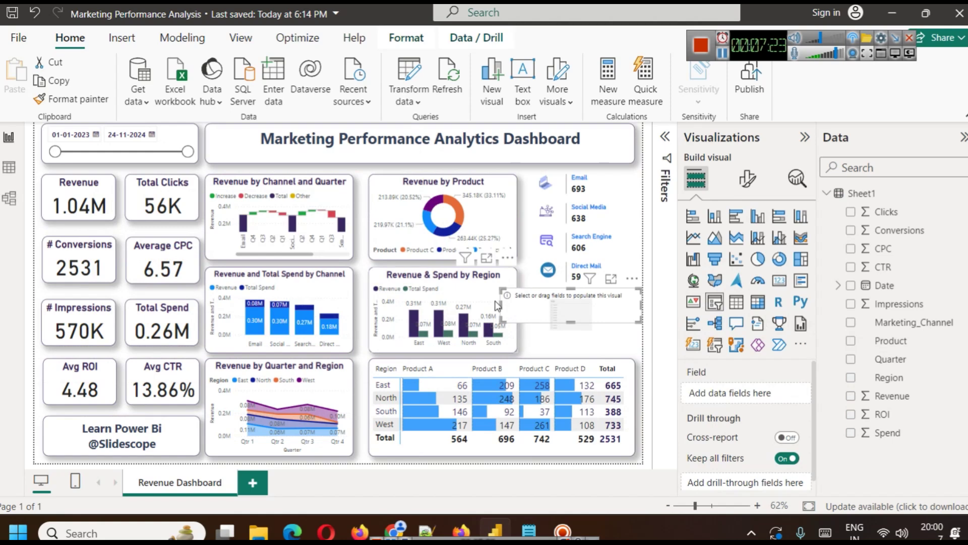
pyautogui.moveTo(511, 317); pyautogui.dragTo(572, 318)
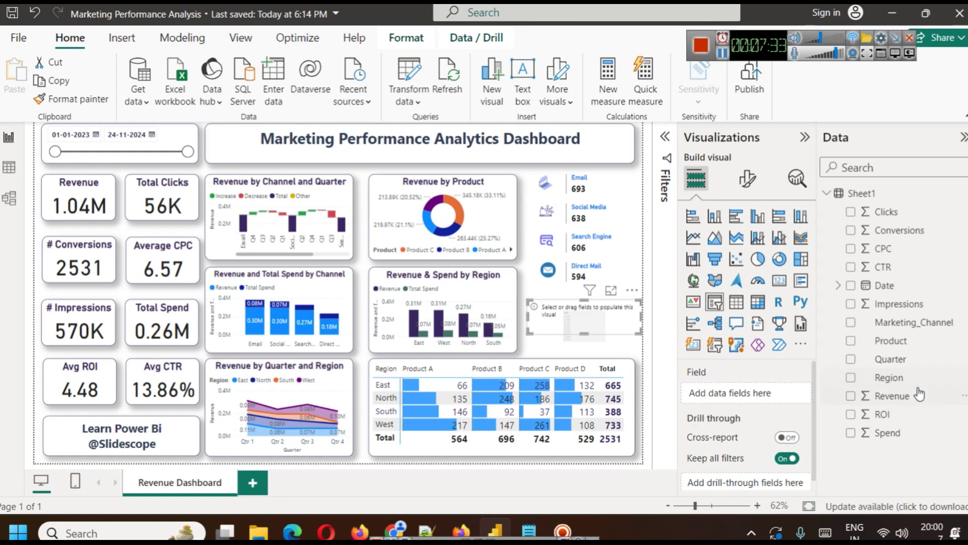
pyautogui.moveTo(906, 350); pyautogui.dragTo(740, 395)
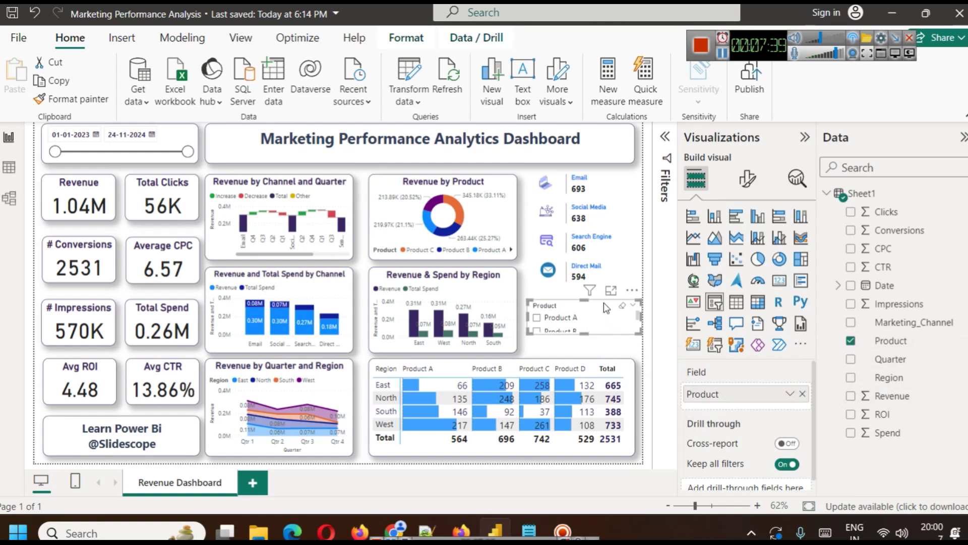
# Copy the Revenue by Product donut chart's formatting onto the Product slicer.
pyautogui.click(494, 211)
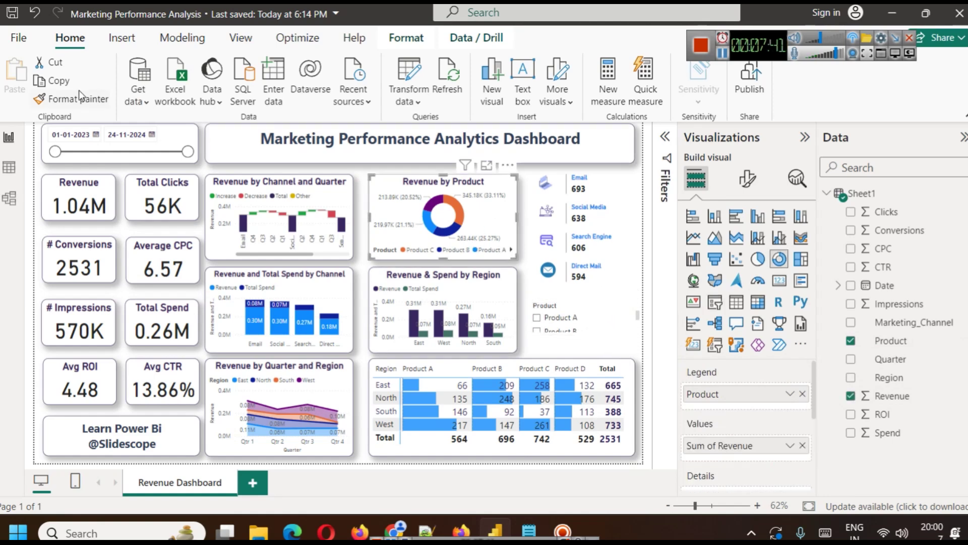
pyautogui.click(66, 98)
pyautogui.click(605, 323)
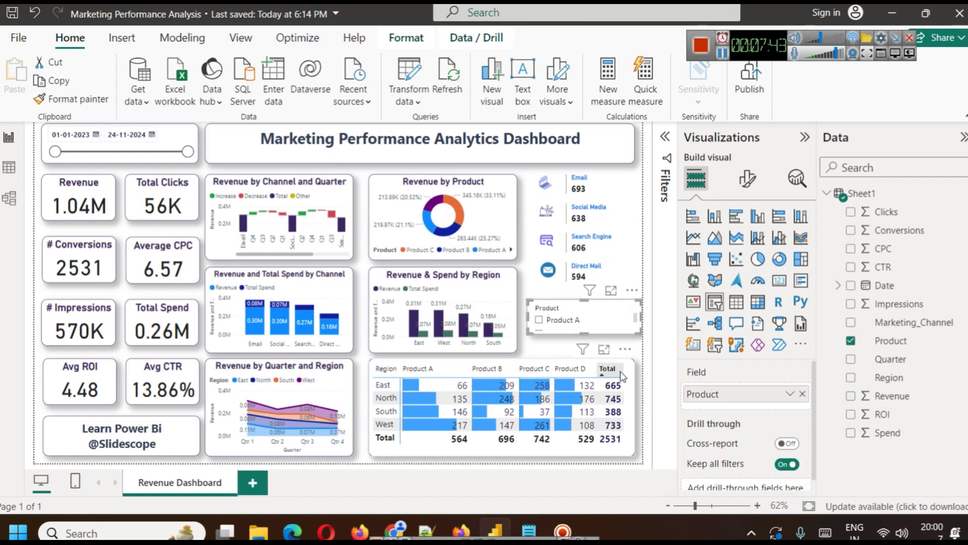
pyautogui.click(621, 364)
pyautogui.click(619, 313)
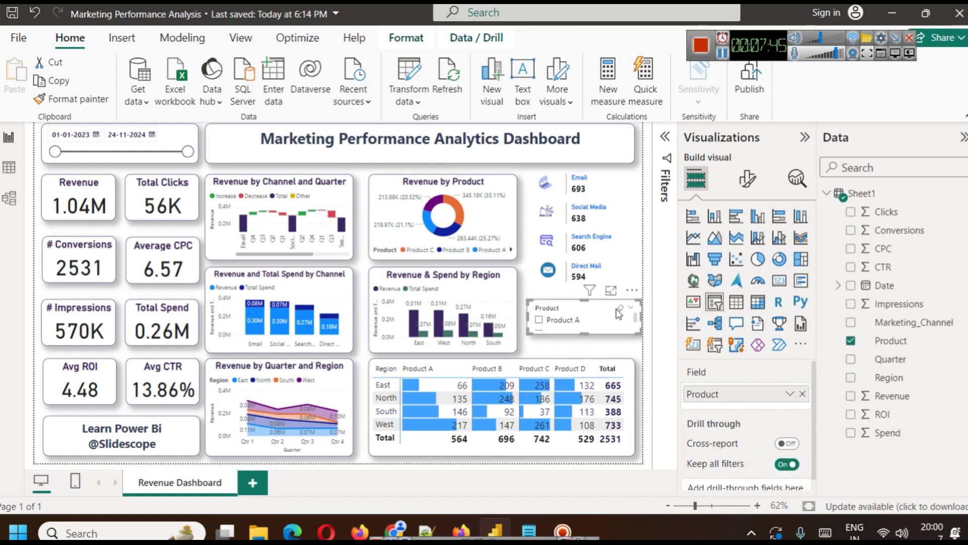
# Change the Product slicer's style to Dropdown.
pyautogui.click(748, 177)
pyautogui.click(742, 284)
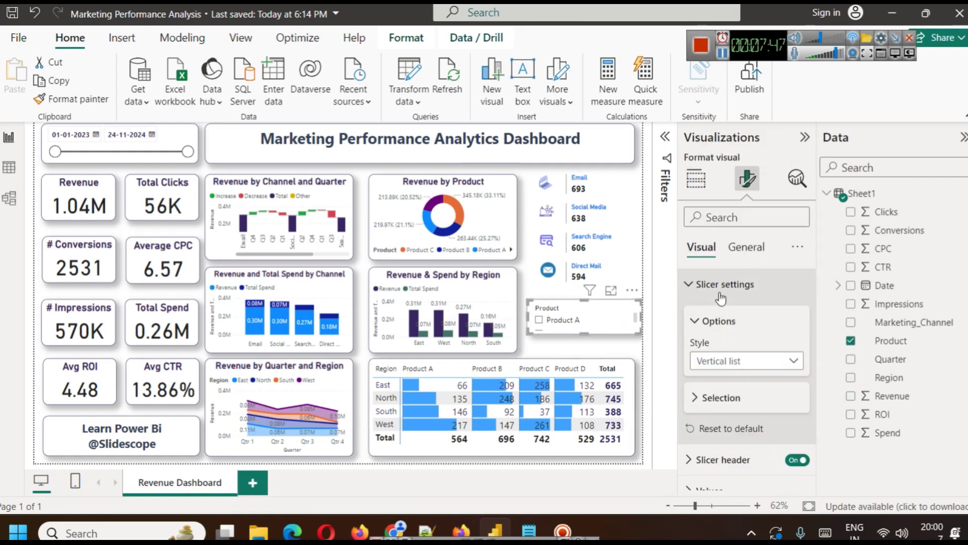
pyautogui.click(751, 360)
pyautogui.click(734, 413)
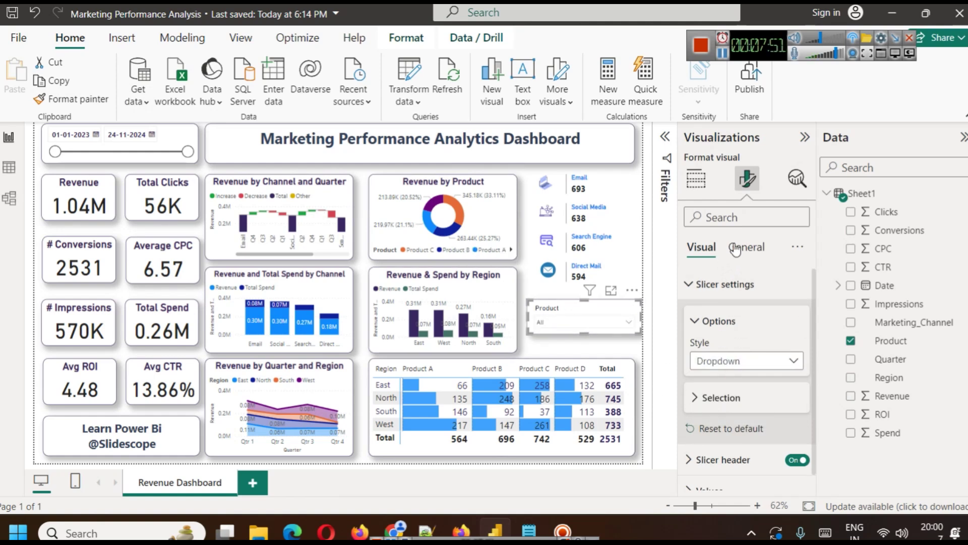
# Set the Product slicer's title text to "Product".
pyautogui.scroll(-1, 736, 386)
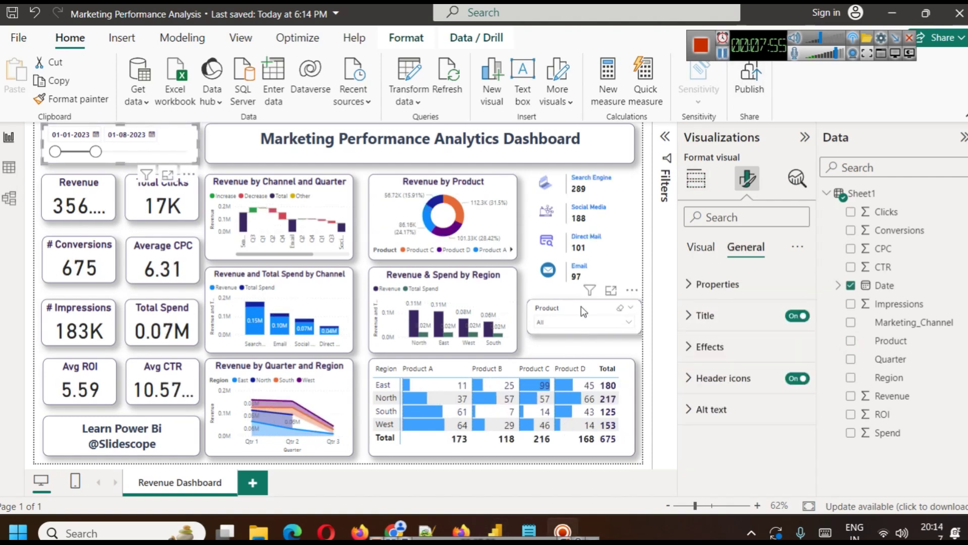
pyautogui.click(581, 307)
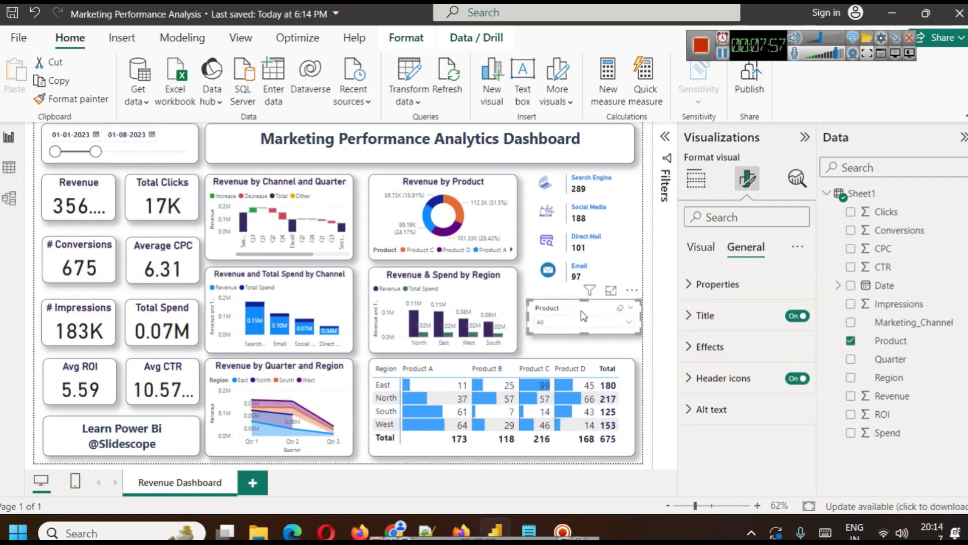
pyautogui.click(727, 317)
pyautogui.click(731, 317)
pyautogui.click(731, 317)
pyautogui.scroll(-3, 739, 398)
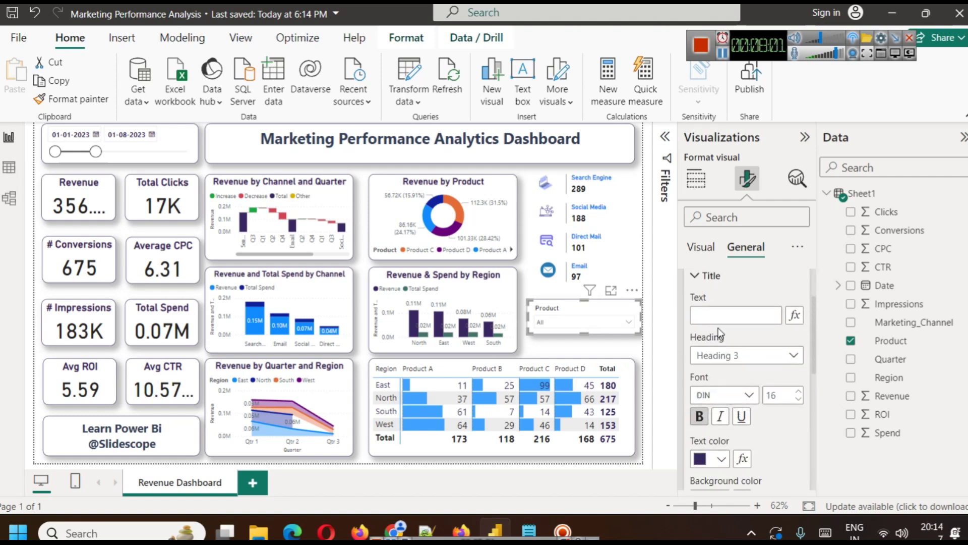
pyautogui.click(730, 316)
pyautogui.click(722, 275)
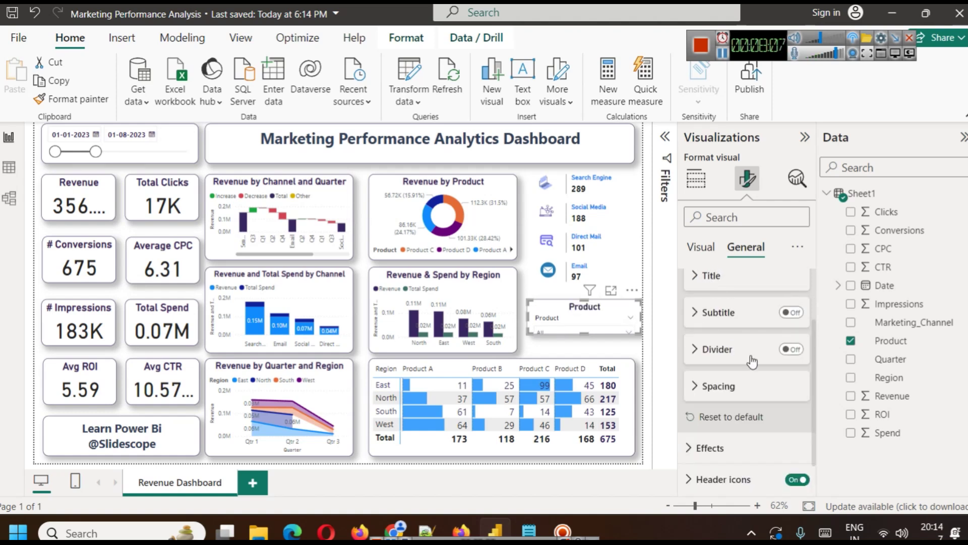
# Turn off the Product slicer's own slicer header.
pyautogui.scroll(3, 761, 371)
pyautogui.click(702, 252)
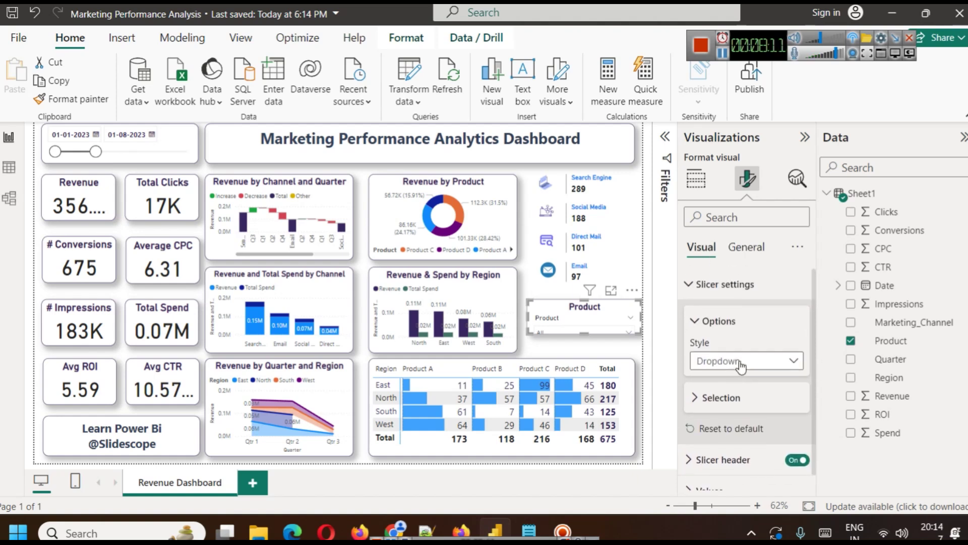
pyautogui.scroll(-1, 740, 367)
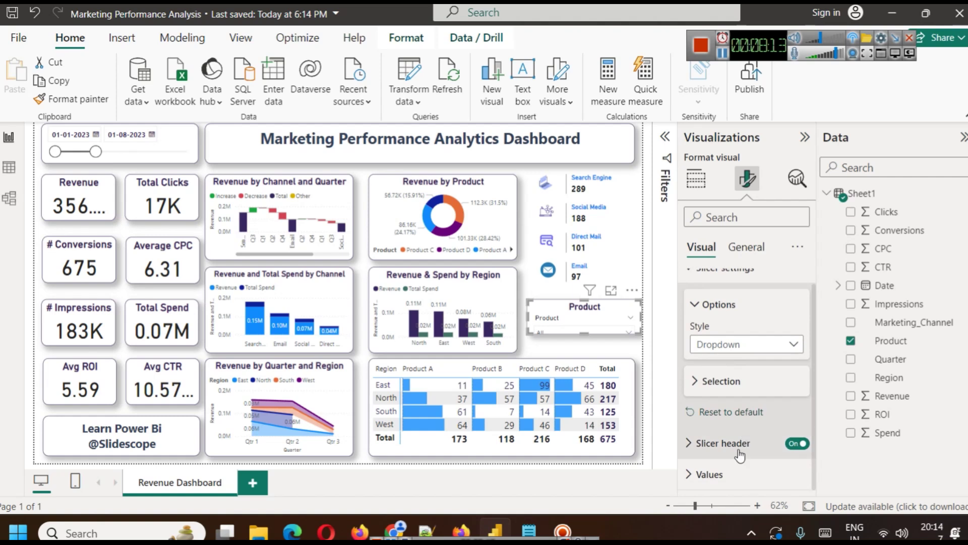
pyautogui.click(799, 444)
# Set the background color of the Product slicer's values to the custom light grey-blue #D1D8E7.
pyautogui.click(724, 476)
pyautogui.scroll(-6, 761, 400)
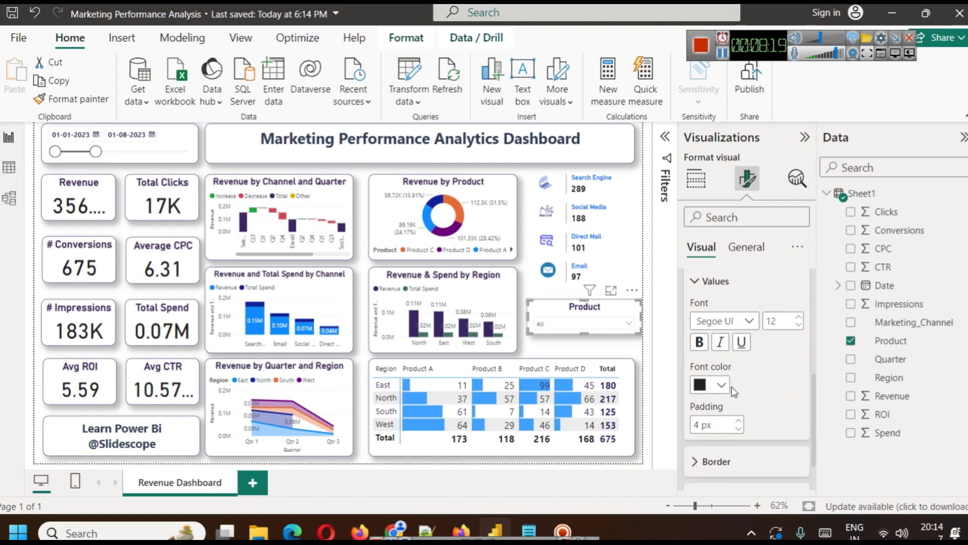
pyautogui.click(745, 445)
pyautogui.scroll(-1, 789, 426)
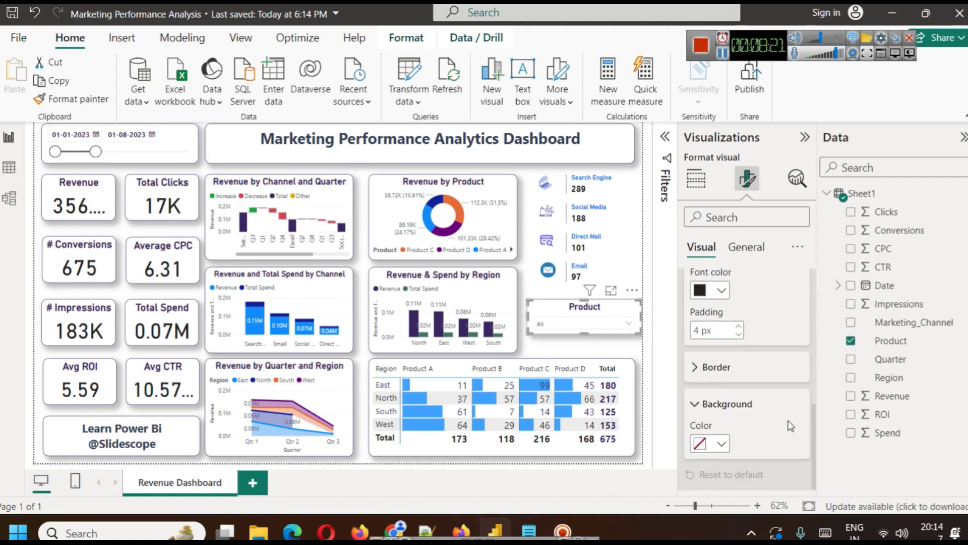
pyautogui.click(722, 444)
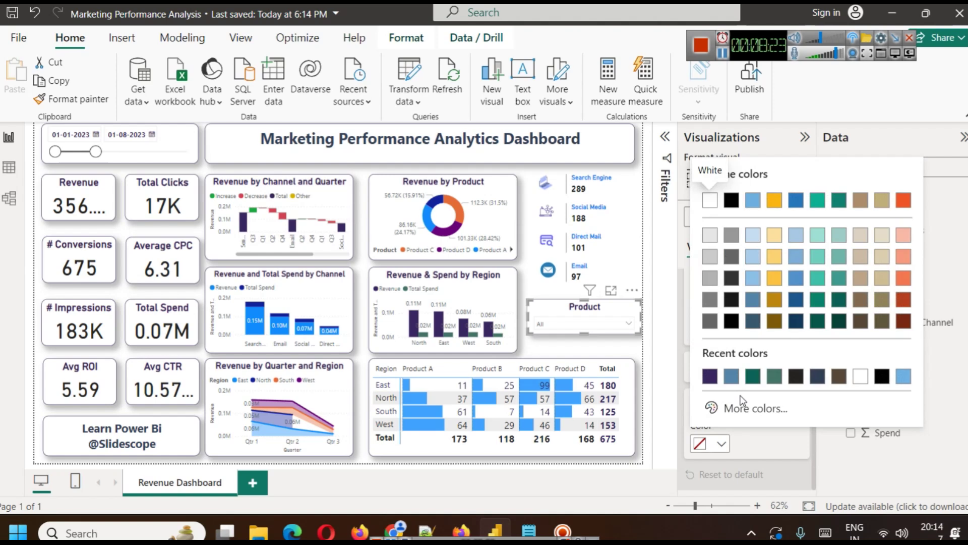
pyautogui.click(759, 410)
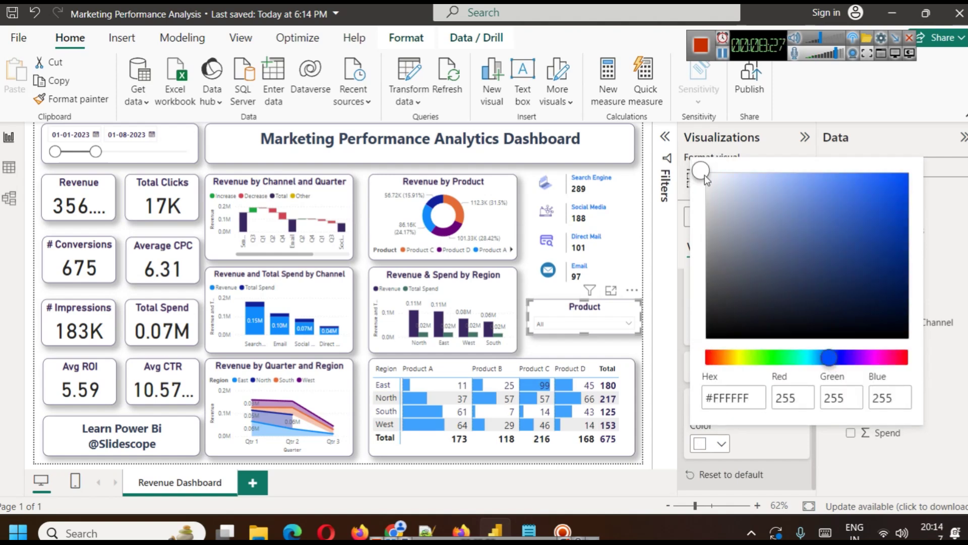
pyautogui.click(727, 187)
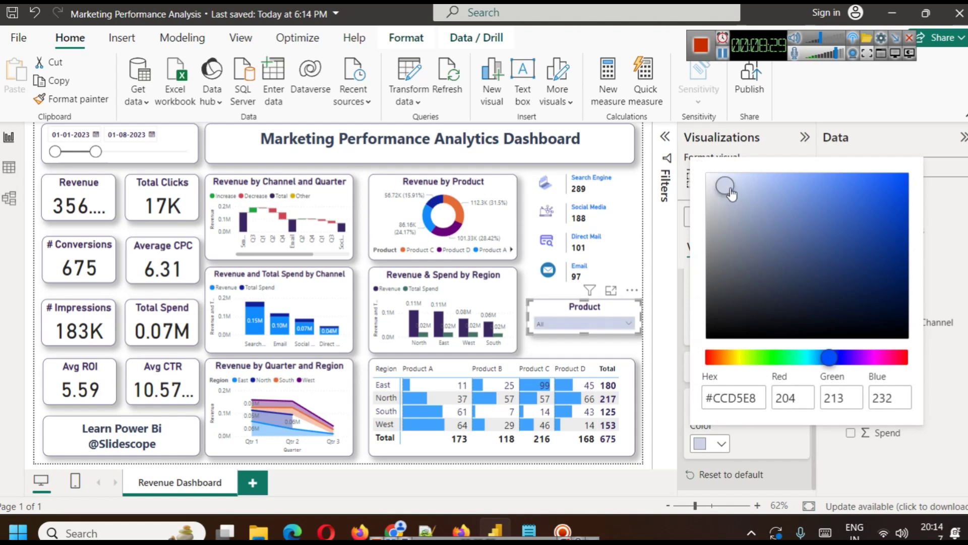
pyautogui.moveTo(730, 189); pyautogui.dragTo(726, 191)
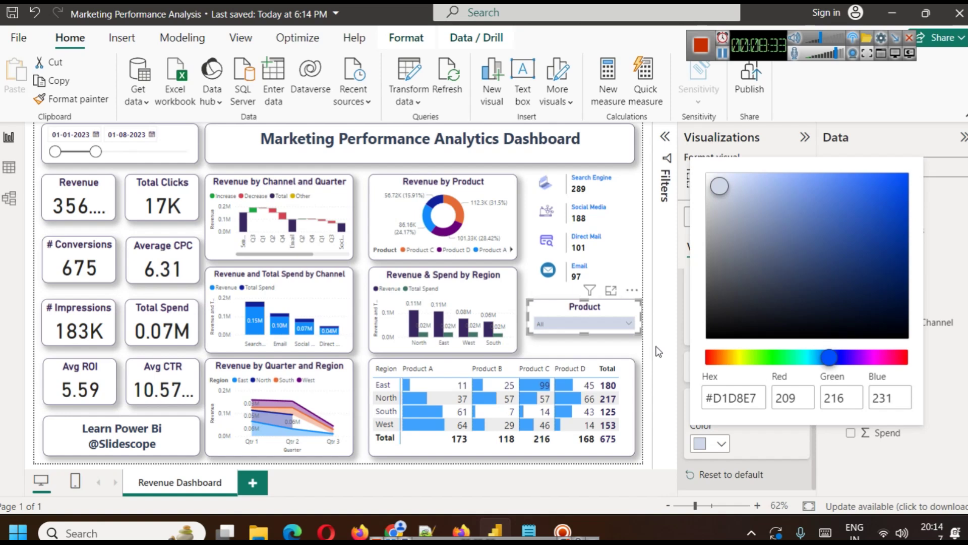
# Test the Product slicer by filtering the dashboard by individual products, ending with Product D, and clear the selection.
pyautogui.click(636, 348)
pyautogui.click(612, 344)
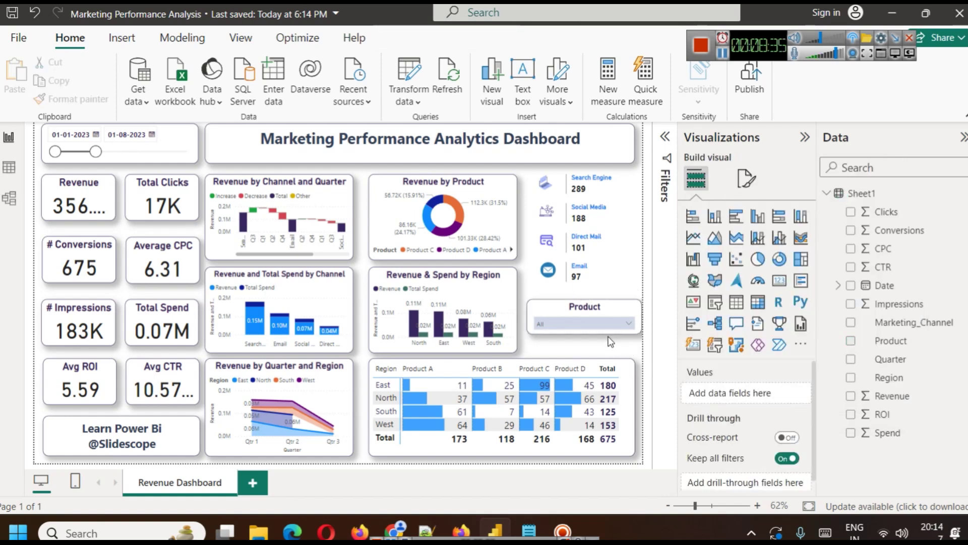
pyautogui.click(602, 326)
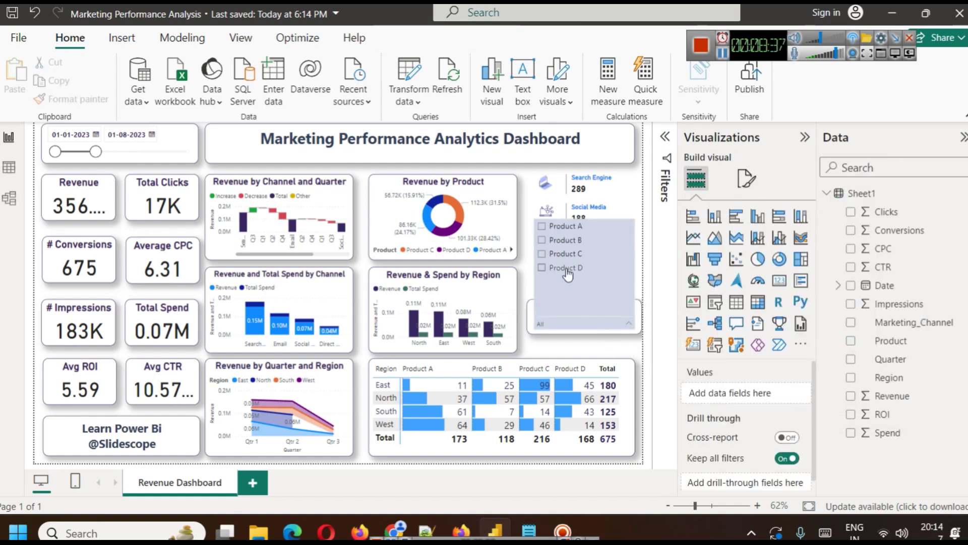
pyautogui.click(565, 254)
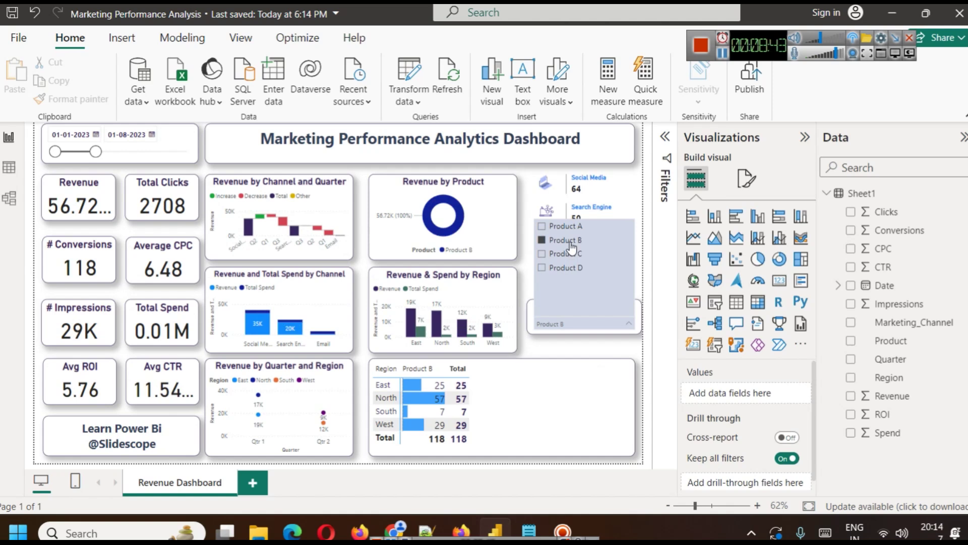
pyautogui.click(568, 227)
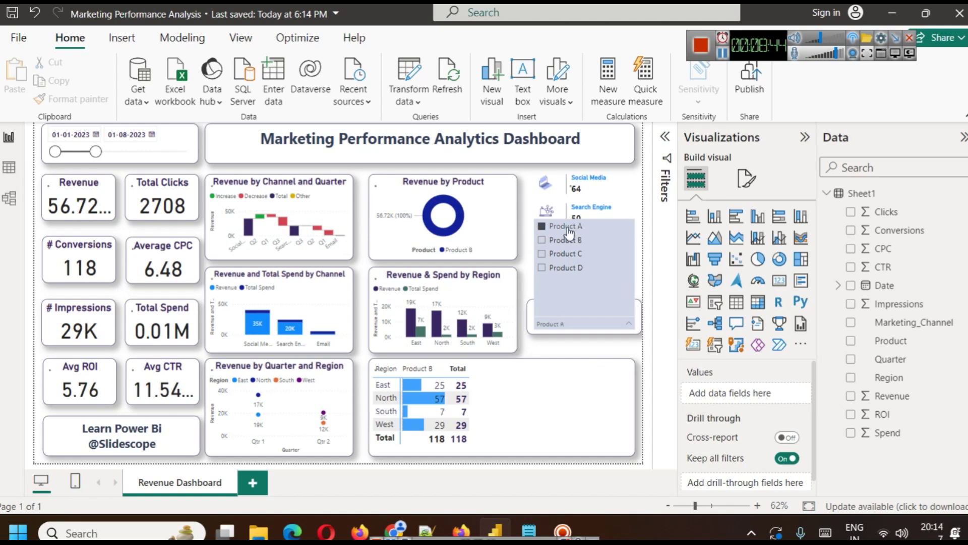
pyautogui.click(574, 272)
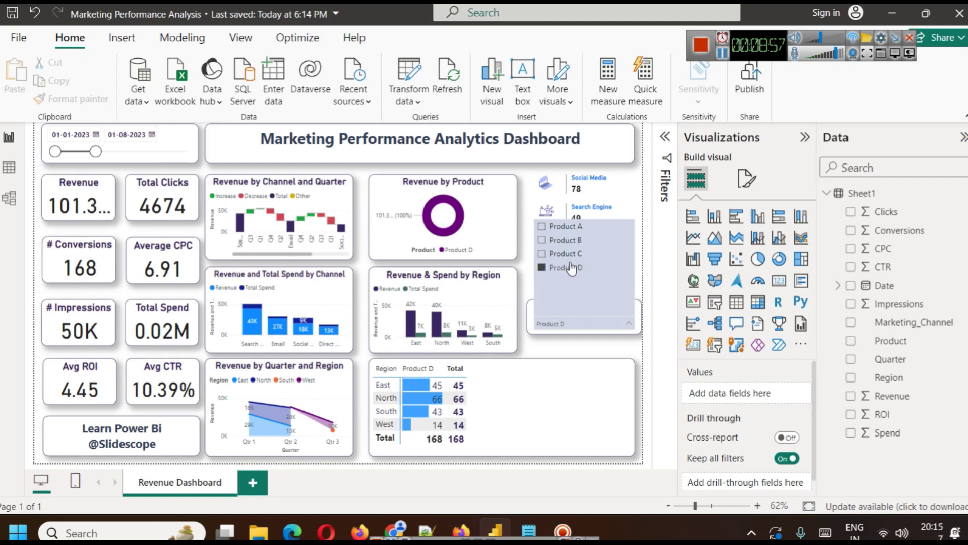
pyautogui.click(554, 269)
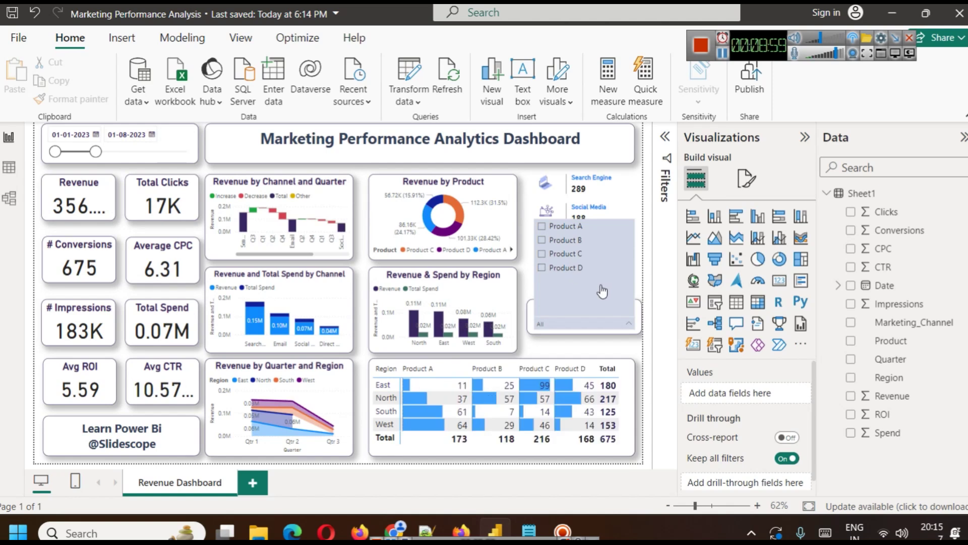
# Set the display units of the Revenue card's callout value to Millions.
pyautogui.click(83, 202)
pyautogui.click(83, 203)
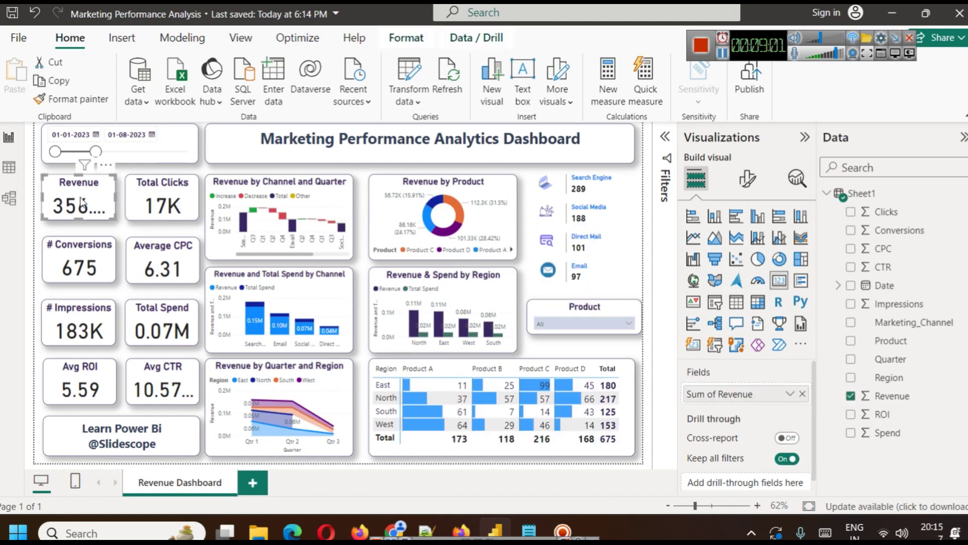
pyautogui.moveTo(555, 363)
pyautogui.click(747, 178)
pyautogui.click(726, 284)
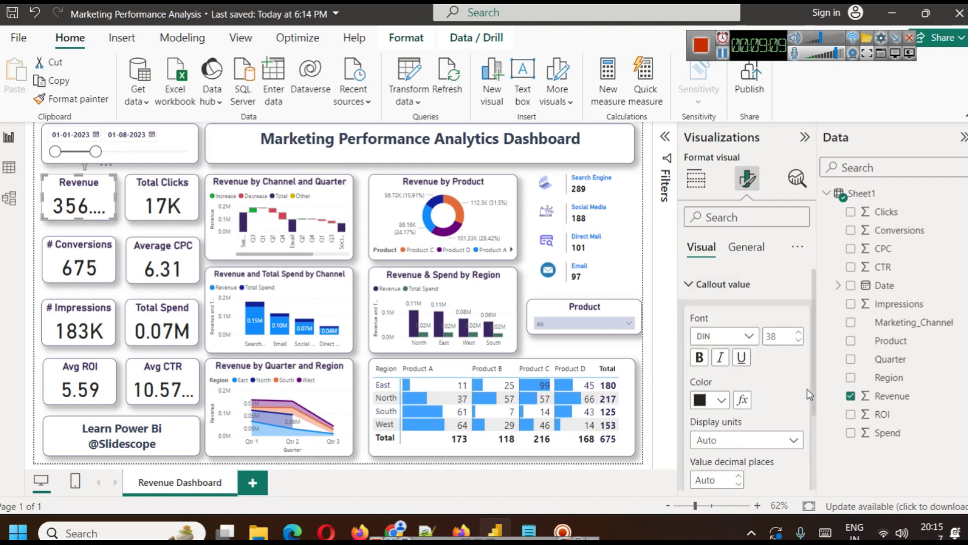
pyautogui.scroll(-2, 759, 373)
pyautogui.click(757, 368)
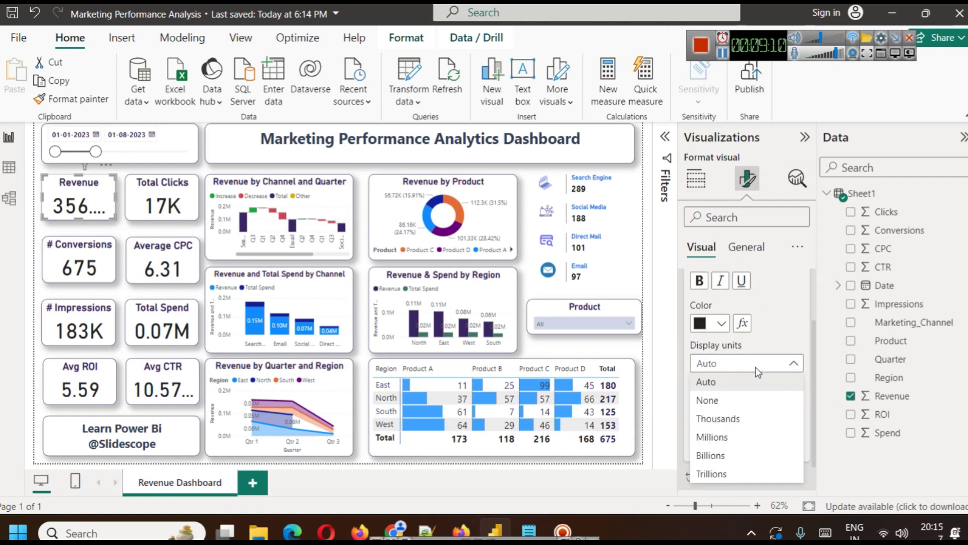
pyautogui.click(728, 442)
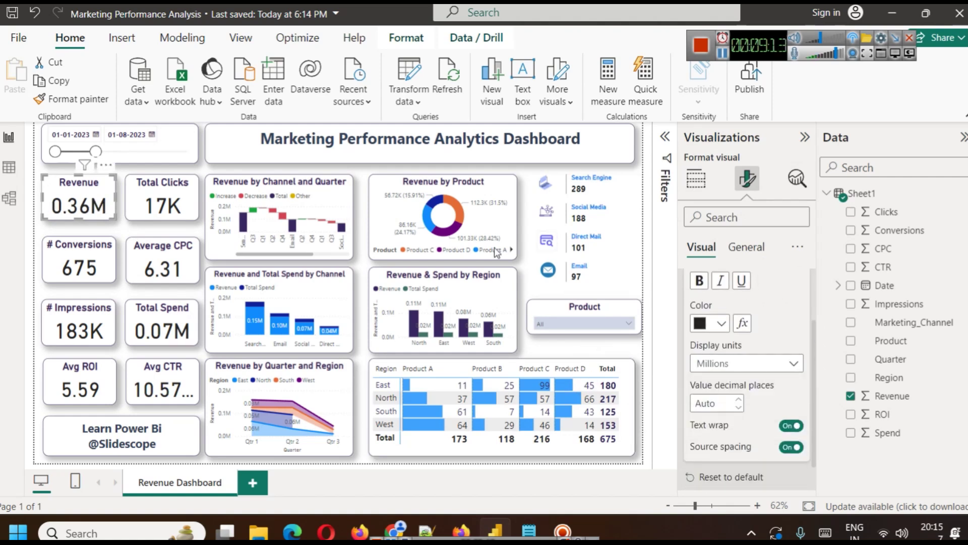
# Extend the date slicer's range to end at 24-11-2024.
pyautogui.click(723, 53)
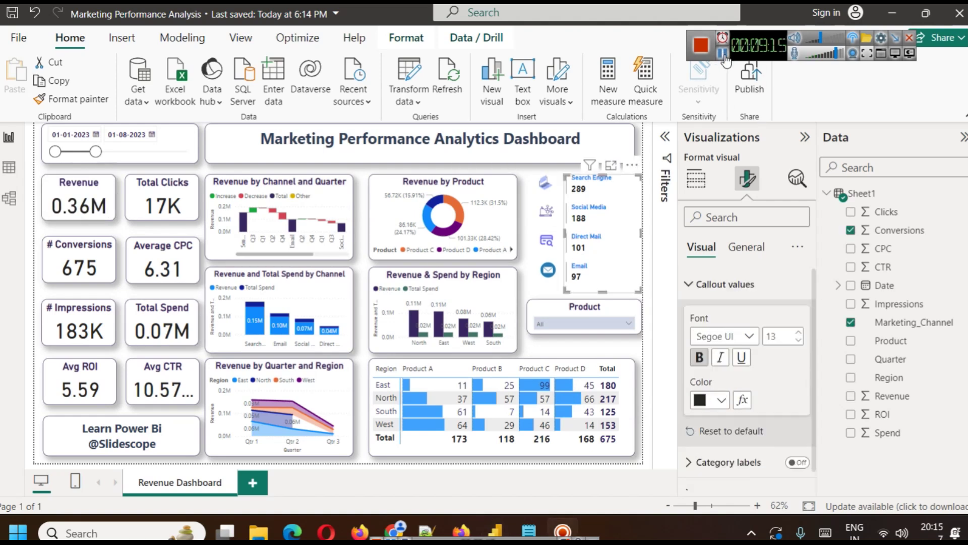
pyautogui.moveTo(96, 151); pyautogui.dragTo(187, 152)
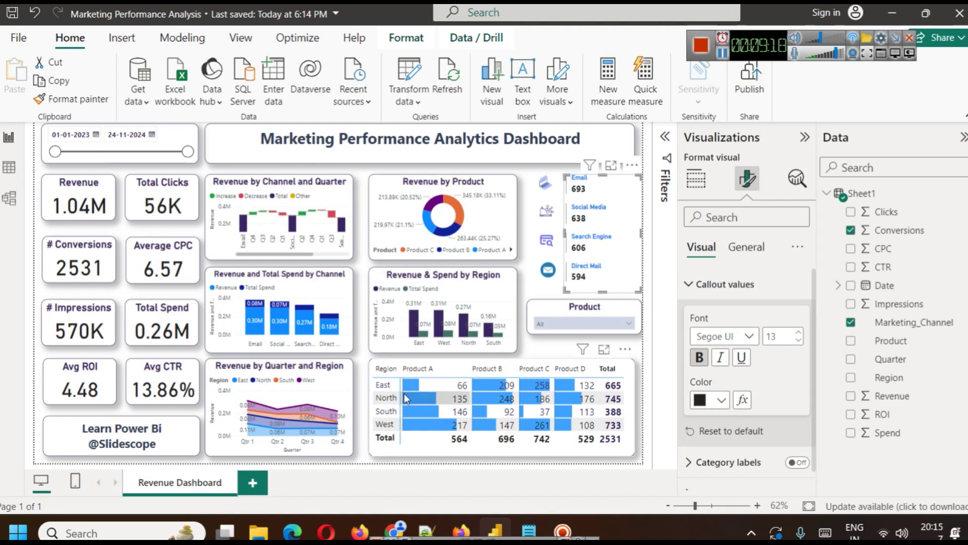
pyautogui.click(536, 253)
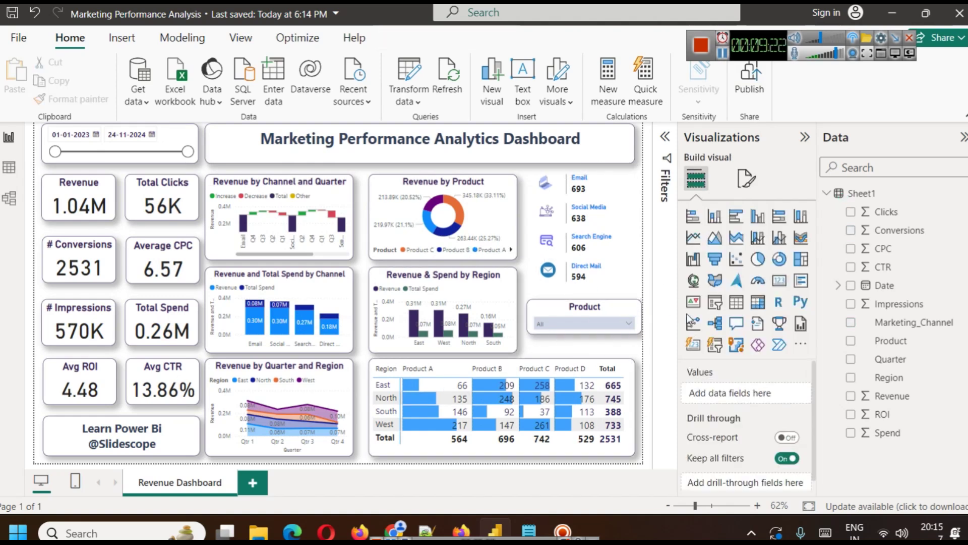
# Move the Product slicer down to just above the conversions matrix and adjust the lower edge of the multi-row card.
pyautogui.moveTo(604, 311); pyautogui.dragTo(604, 333)
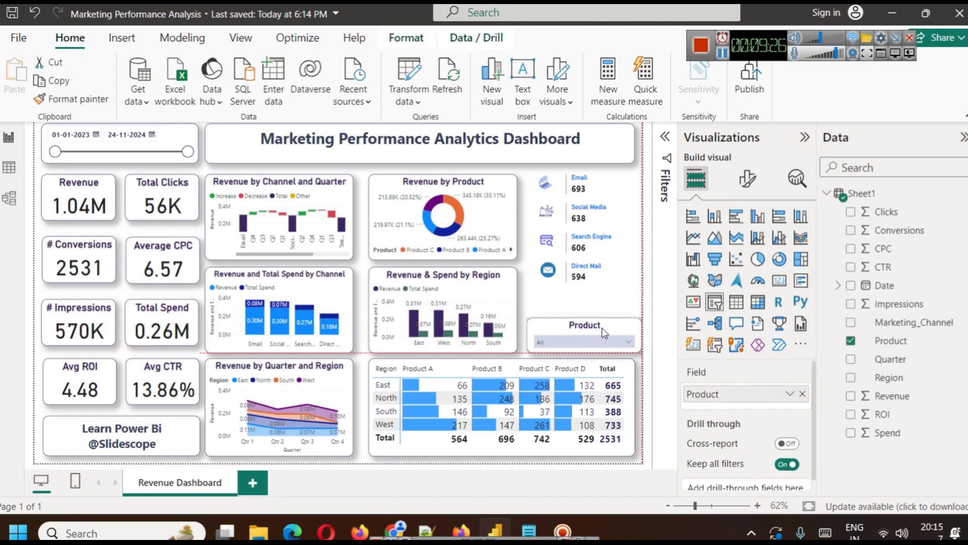
pyautogui.click(595, 283)
pyautogui.moveTo(603, 293)
pyautogui.mouseDown()
pyautogui.moveTo(603, 306)
pyautogui.moveTo(598, 286)
pyautogui.mouseUp()
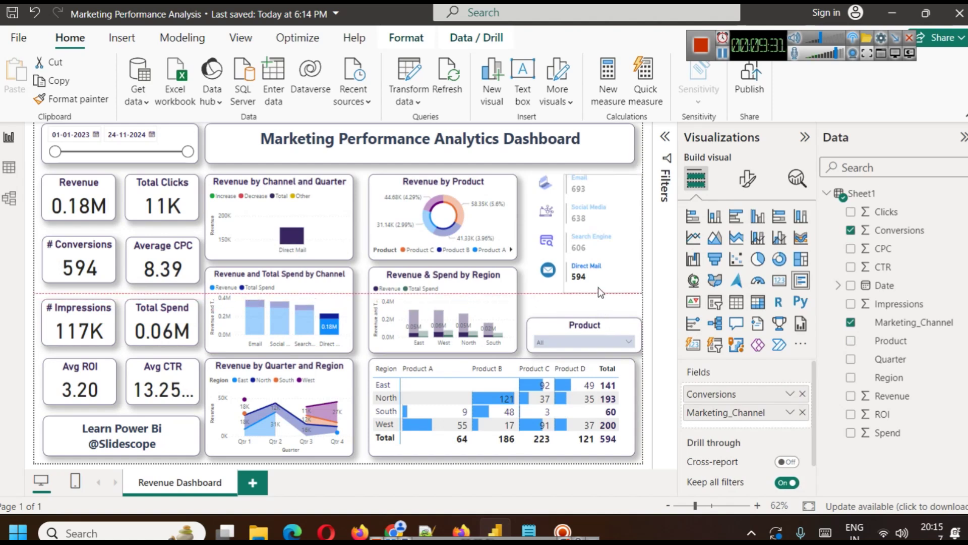
# Duplicate the Product slicer and stack the two slicers between the multi-row card and the conversions matrix.
pyautogui.click(541, 320)
pyautogui.hotkey('ctrl', 'c')
pyautogui.hotkey('ctrl', 'v')
pyautogui.moveTo(541, 328); pyautogui.dragTo(544, 293)
pyautogui.click(569, 335)
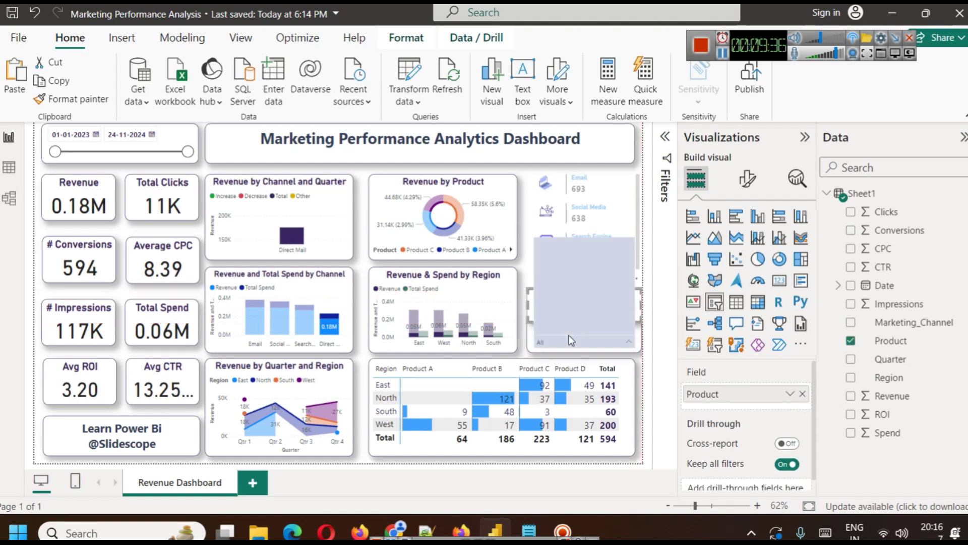
pyautogui.click(609, 338)
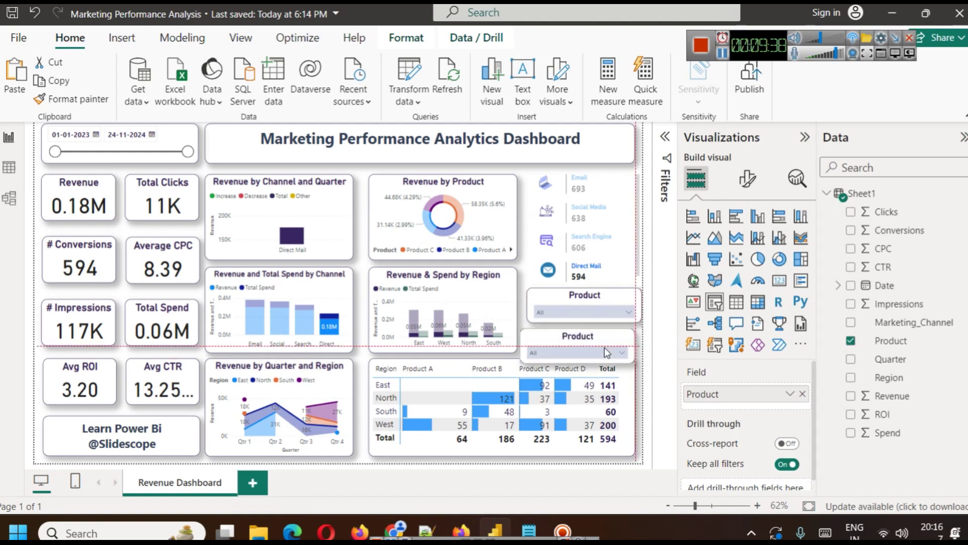
pyautogui.moveTo(555, 294); pyautogui.dragTo(582, 293)
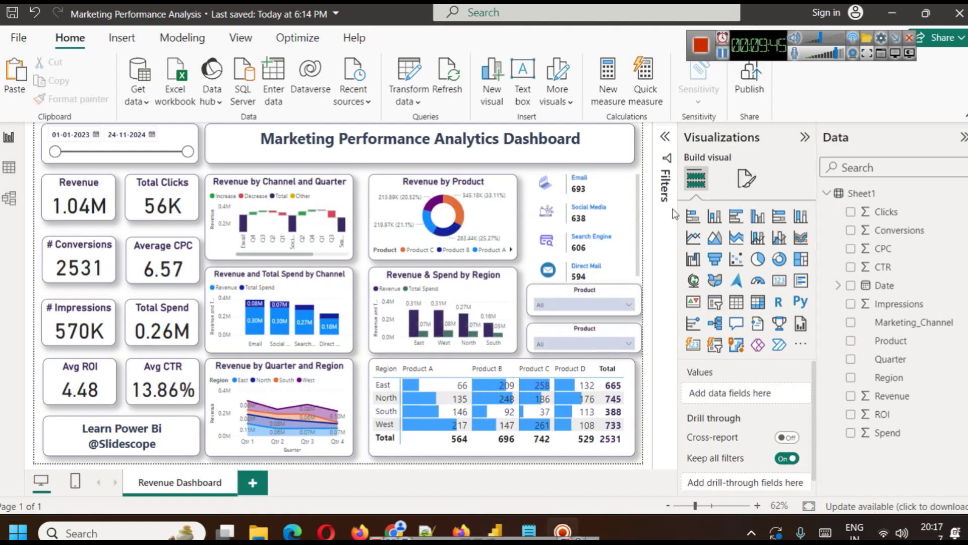
# Replace the Product field of the lower slicer with Marketing_Channel.
pyautogui.click(615, 327)
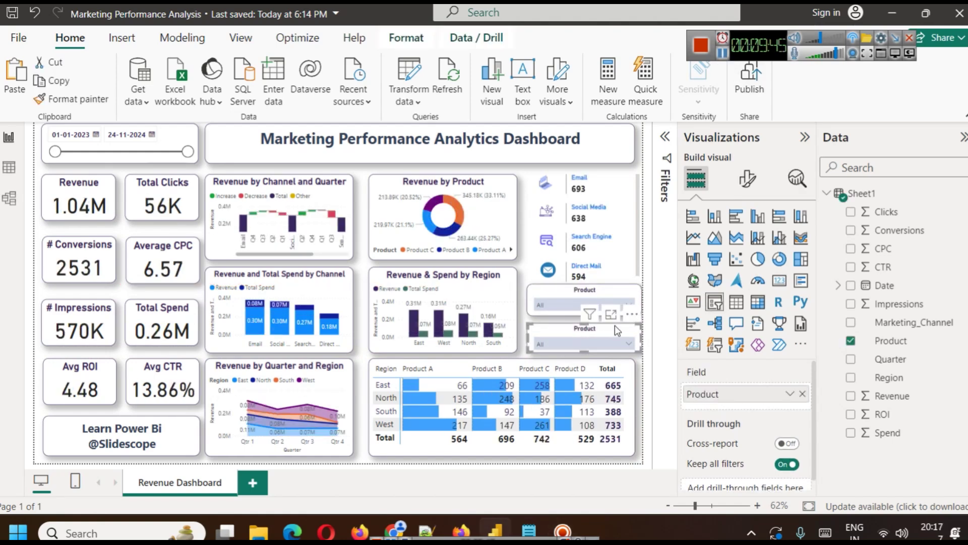
pyautogui.click(802, 394)
pyautogui.moveTo(926, 333); pyautogui.dragTo(731, 394)
# Test both slicers by filtering the dashboard by Search Engine and Product C, and clear the product selection.
pyautogui.click(555, 347)
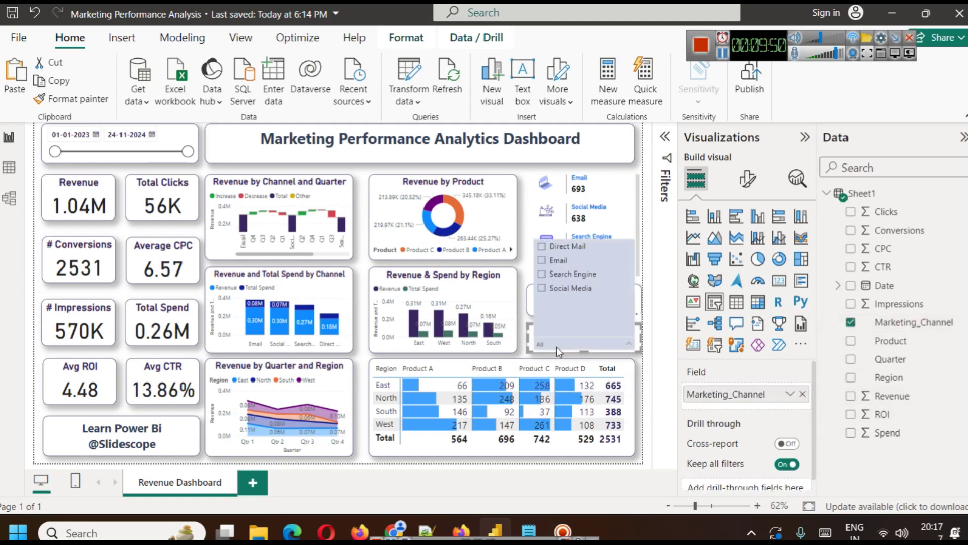
pyautogui.click(569, 275)
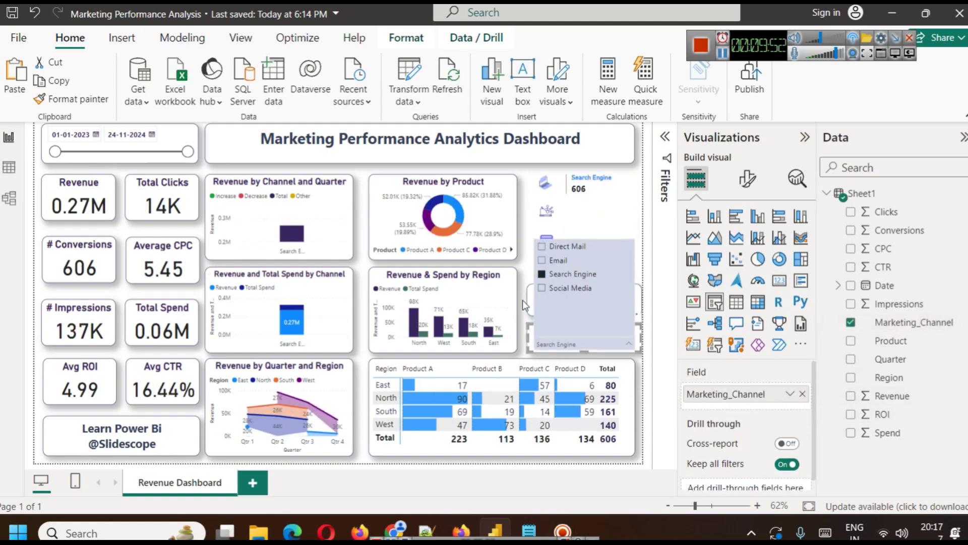
pyautogui.click(530, 306)
pyautogui.click(553, 305)
pyautogui.click(555, 235)
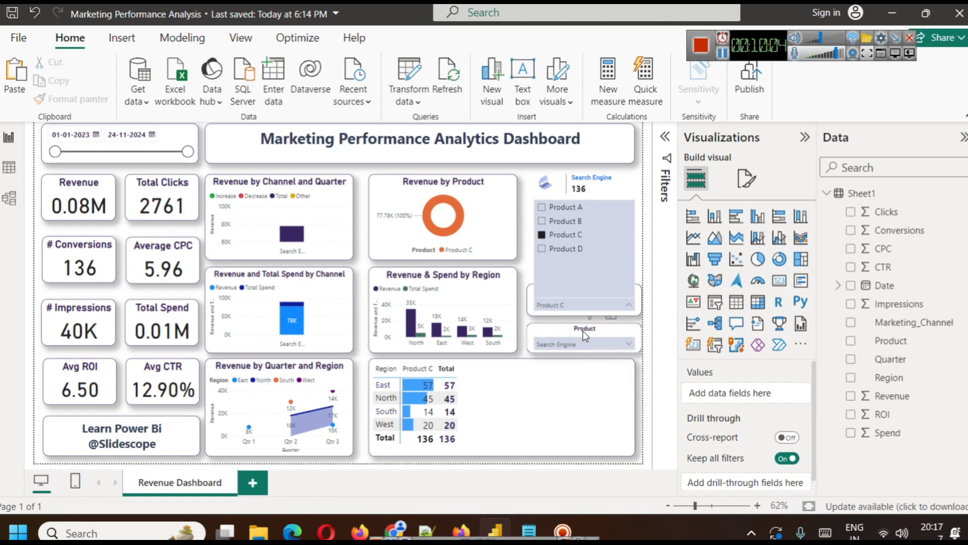
pyautogui.click(559, 235)
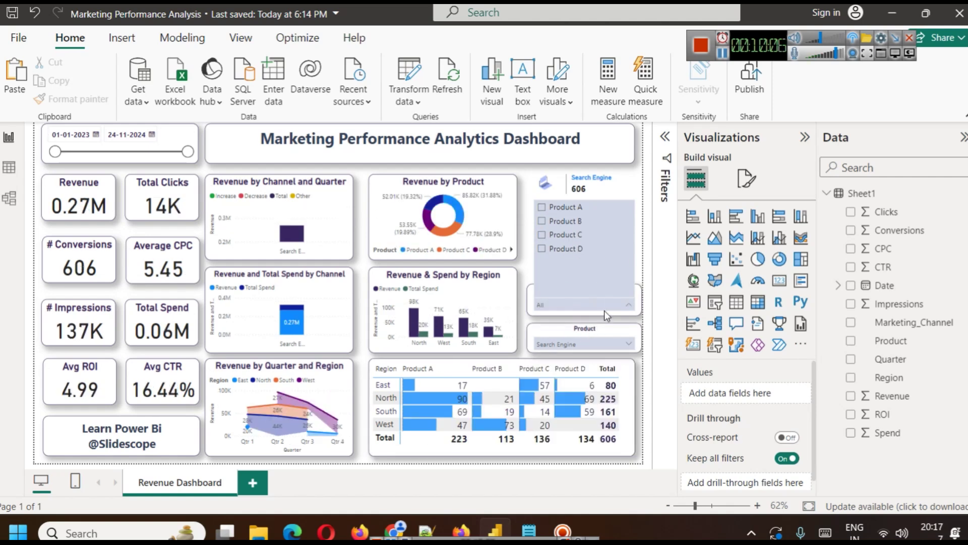
pyautogui.click(568, 309)
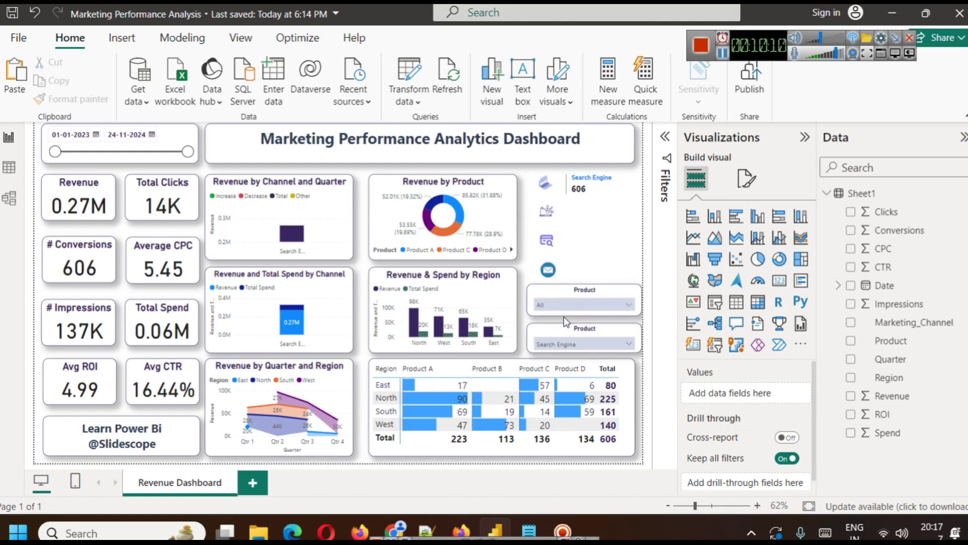
# Set the title text of the lower slicer to "Marketing Channel".
pyautogui.click(577, 292)
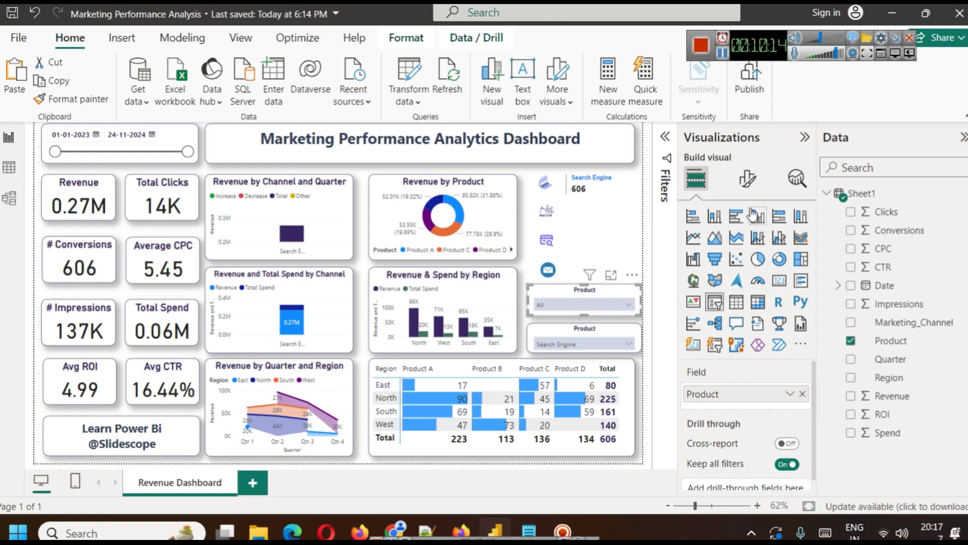
pyautogui.click(747, 178)
pyautogui.click(751, 248)
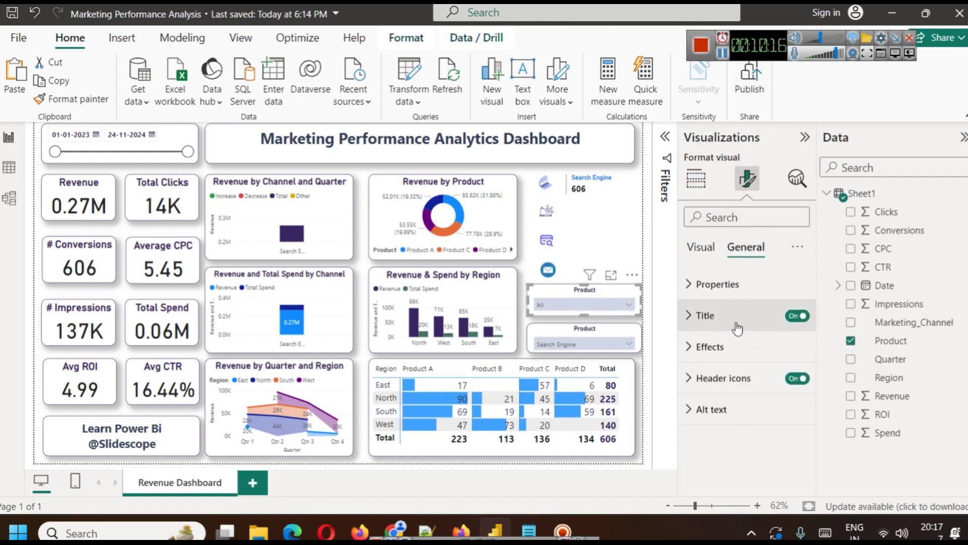
pyautogui.click(614, 334)
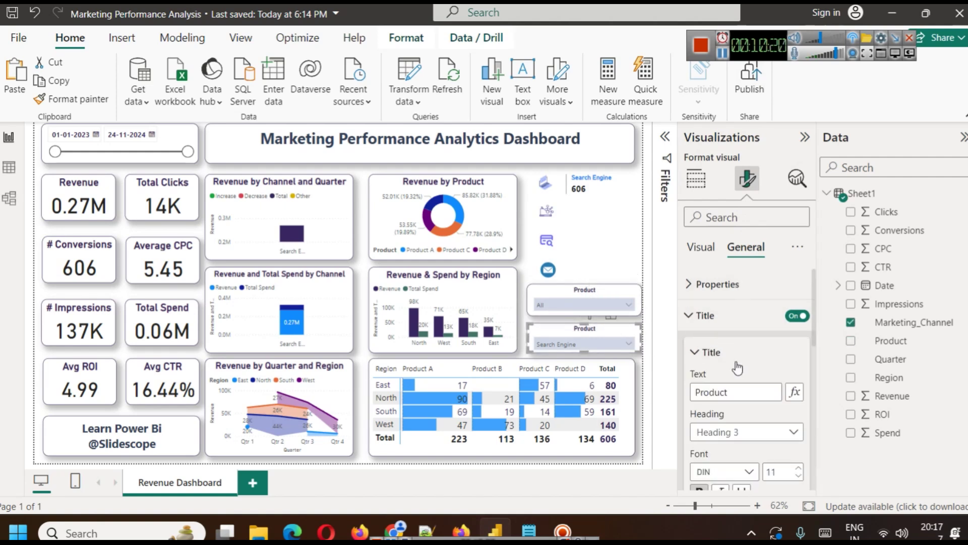
pyautogui.click(739, 395)
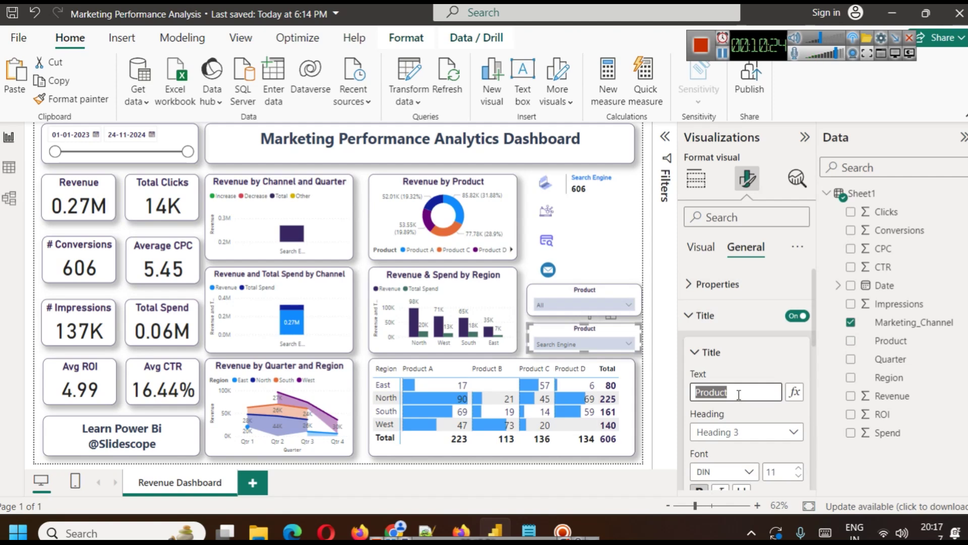
pyautogui.write('Marketing Channel')
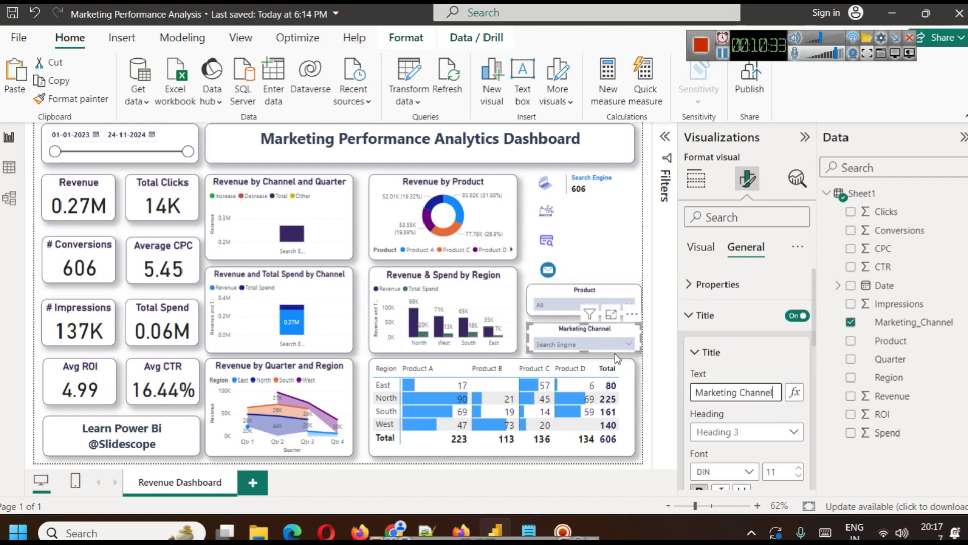
# Clear the Search Engine selection in the Marketing Channel slicer.
pyautogui.click(592, 344)
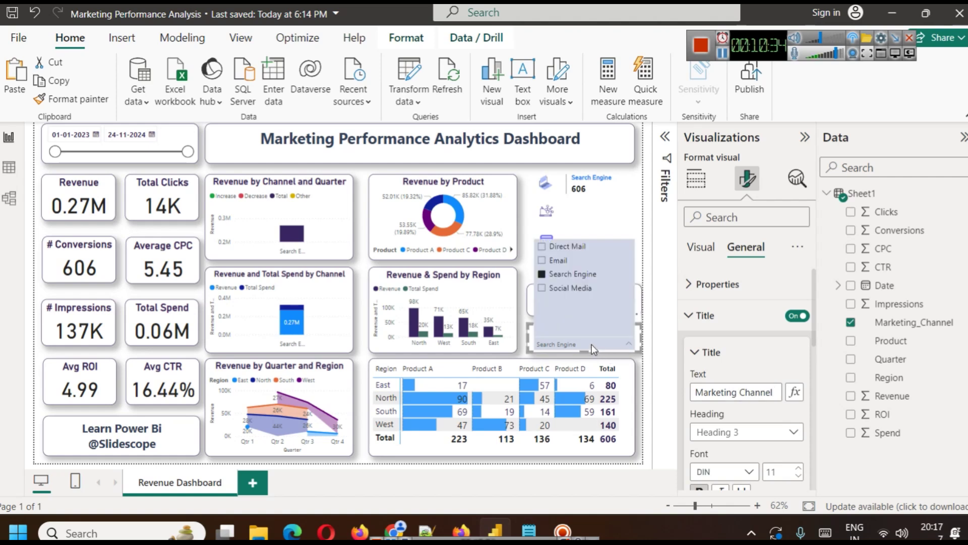
pyautogui.click(573, 275)
pyautogui.click(528, 195)
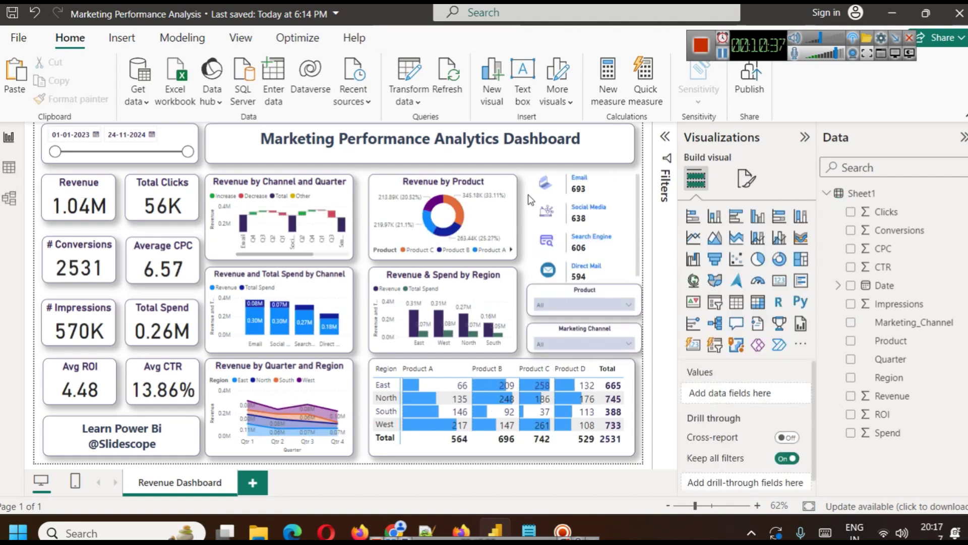